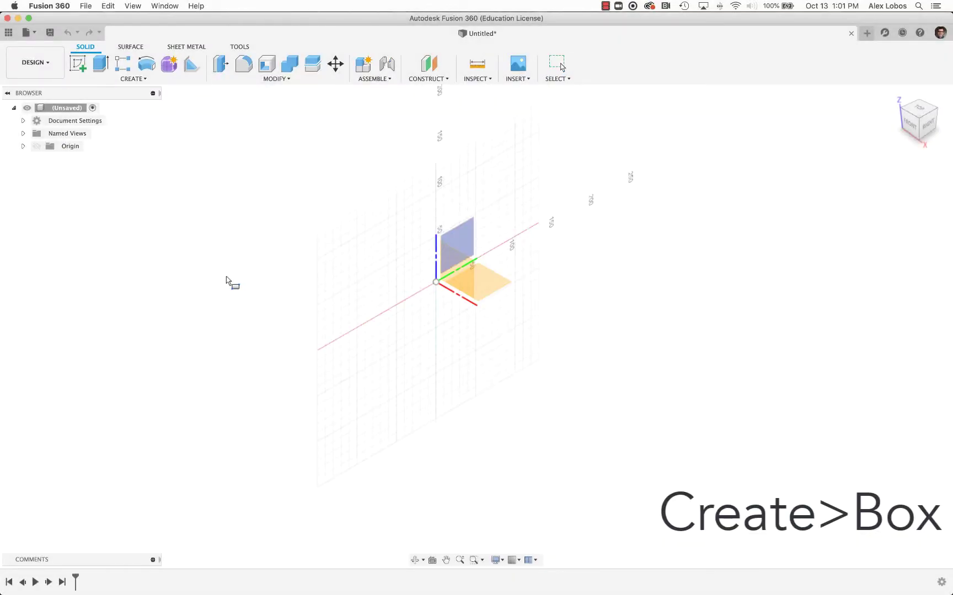
# - Create a 400 × 120 mm box on the ground plane, 360 mm tall
pyautogui.click(483, 290)
pyautogui.click(436, 282)
pyautogui.write('120')
pyautogui.press('Tab')
pyautogui.write('400')
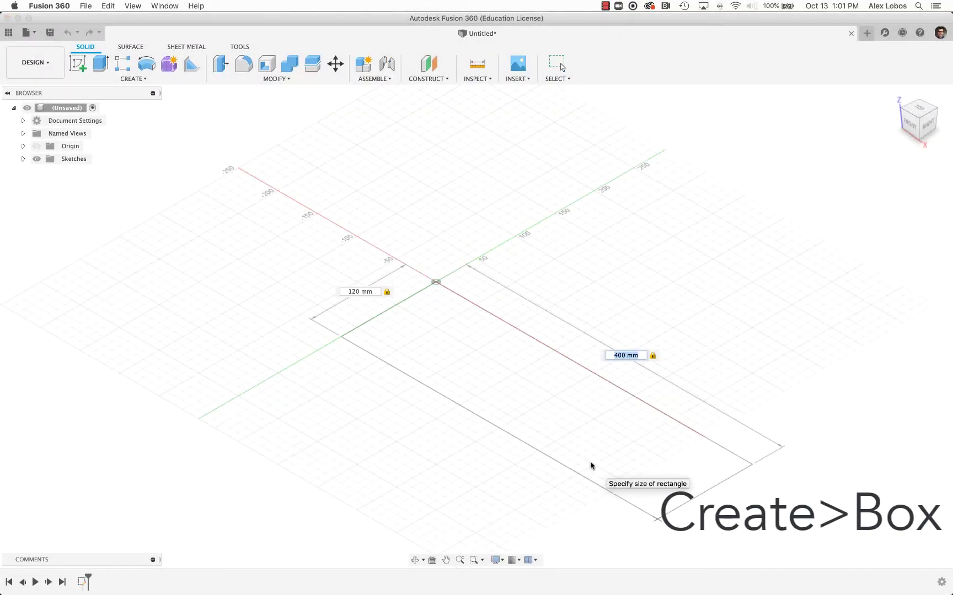
pyautogui.press('Return')
pyautogui.moveTo(546, 385); pyautogui.dragTo(546, 82)
pyautogui.scroll(-2, 560, 190)
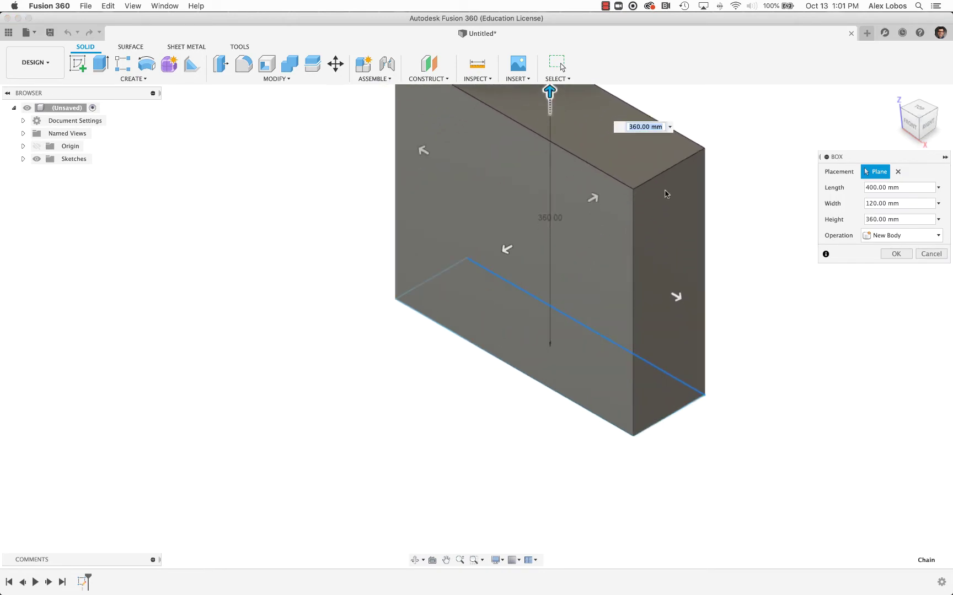
pyautogui.click(895, 254)
pyautogui.press('F6')
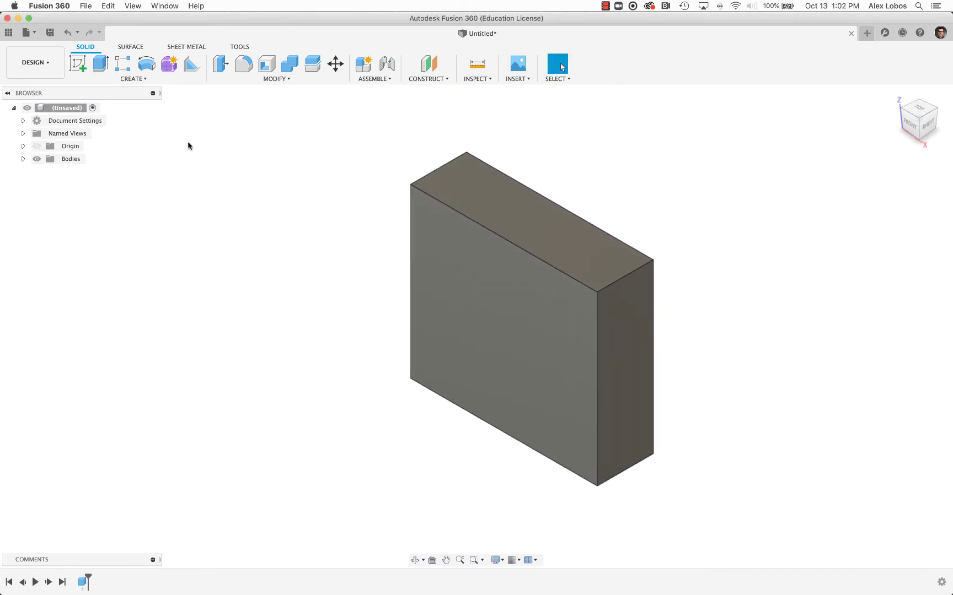
# - Cut a box 150 mm into the block's front face to form a C shape
pyautogui.click(133, 79)
pyautogui.click(102, 227)
pyautogui.click(559, 369)
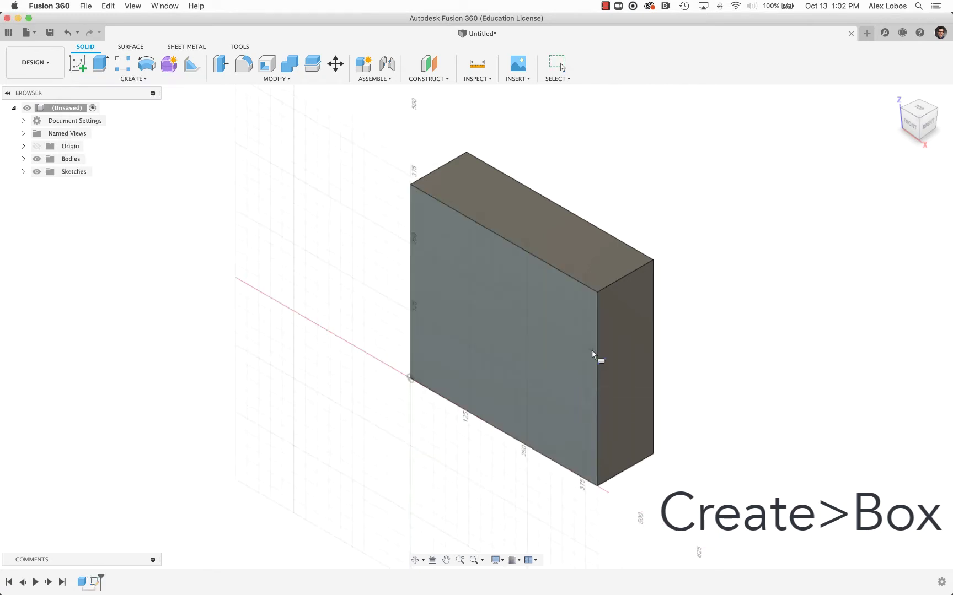
pyautogui.click(595, 442)
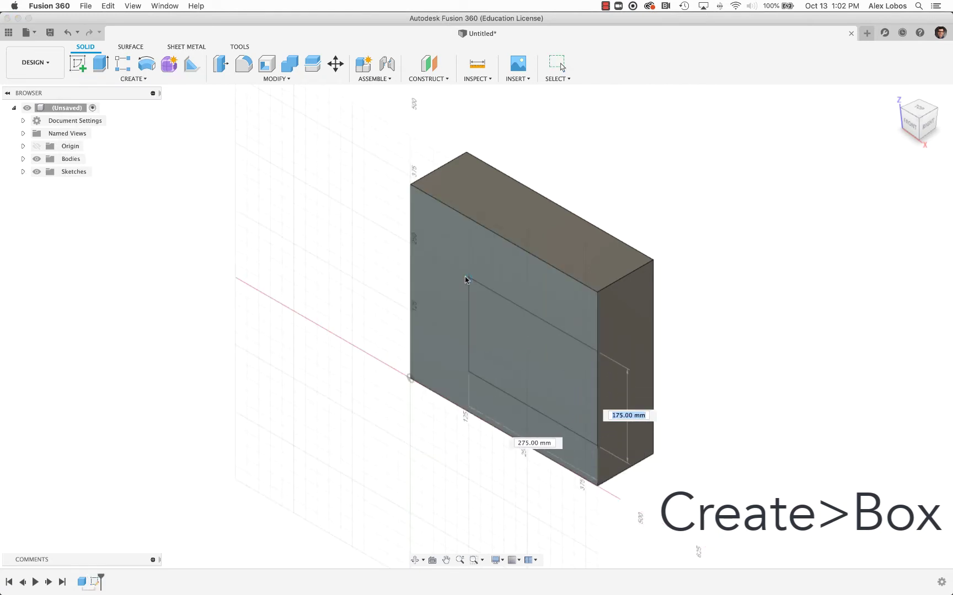
pyautogui.click(465, 279)
pyautogui.moveTo(513, 373); pyautogui.dragTo(688, 324)
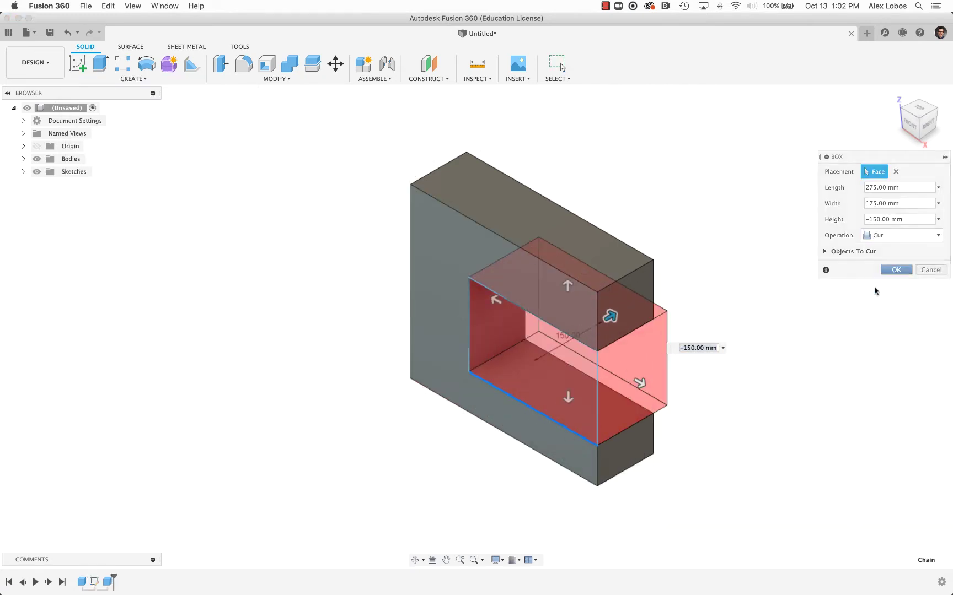
pyautogui.press('Return')
# - Cut another box at the upper arm's end to shorten the upper arm
pyautogui.click(100, 63)
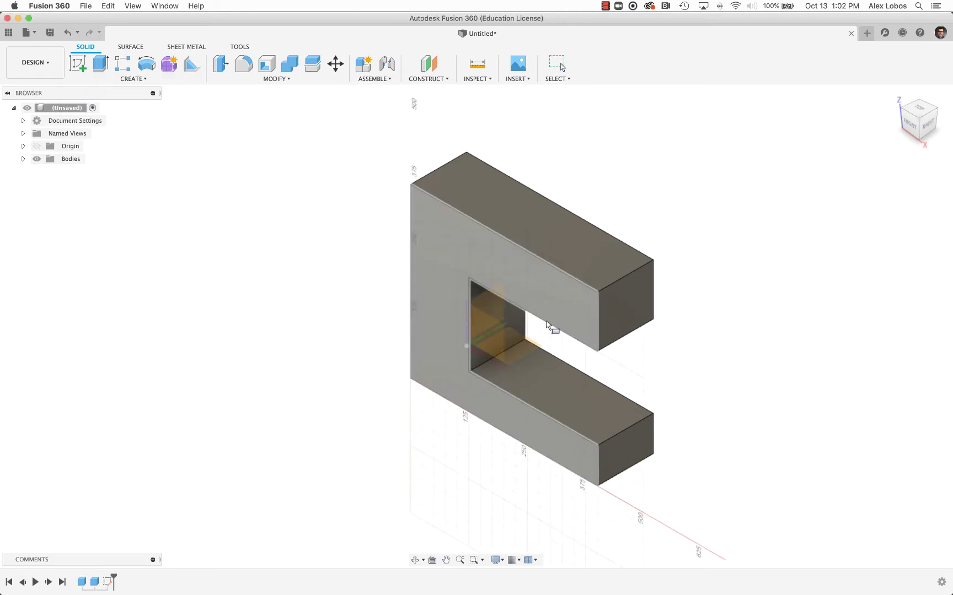
pyautogui.click(570, 285)
pyautogui.moveTo(567, 311); pyautogui.dragTo(639, 288)
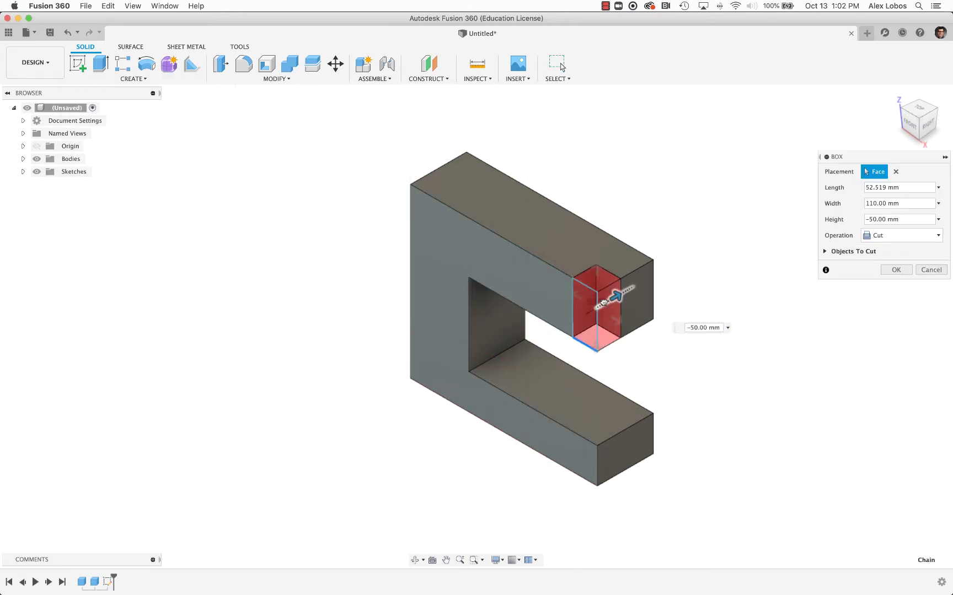
pyautogui.click(892, 271)
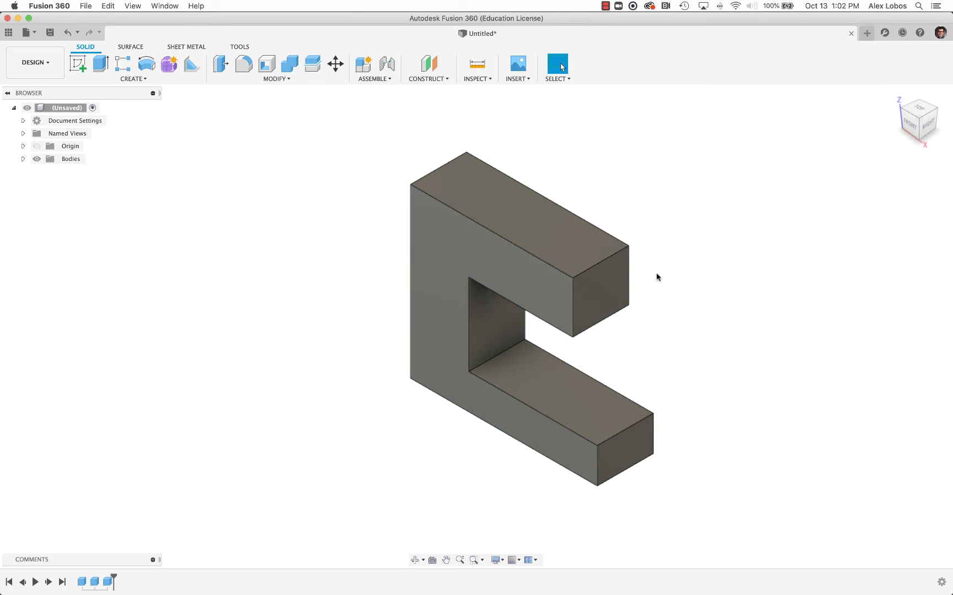
# - Fillet the upper arm's end edge at 50 mm and the head's top edge chain at 40 mm
pyautogui.click(243, 63)
pyautogui.click(589, 268)
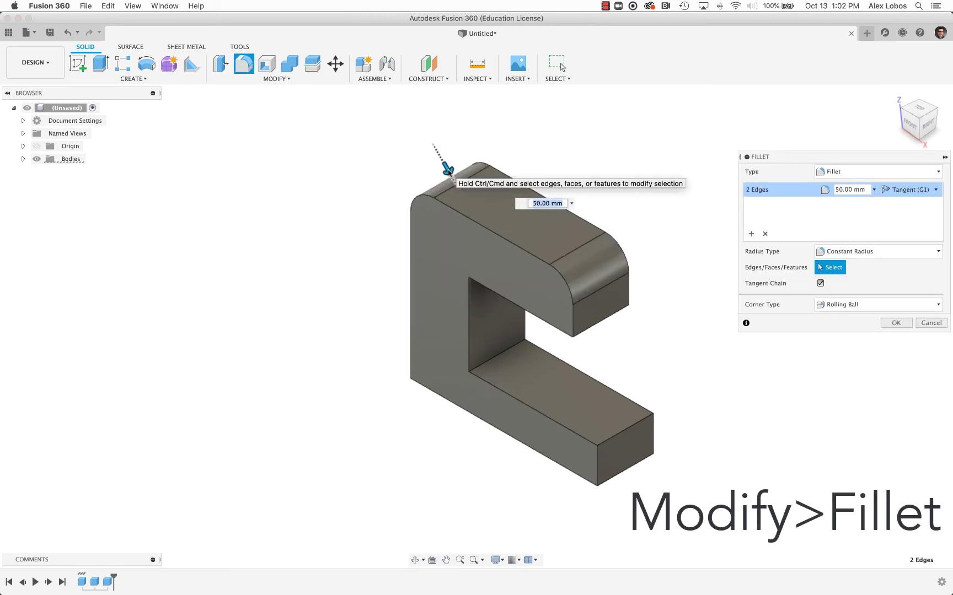
pyautogui.click(895, 323)
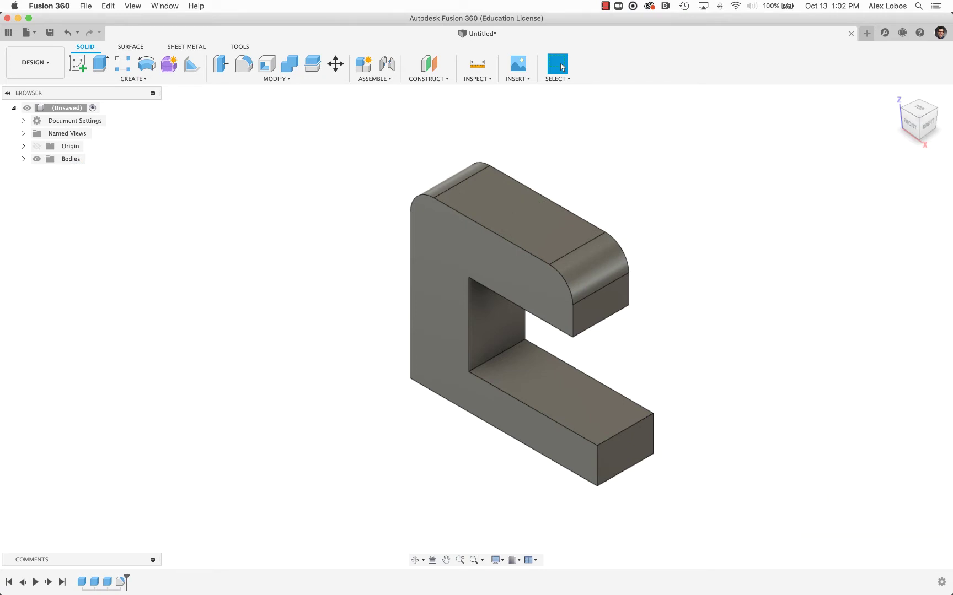
pyautogui.click(243, 65)
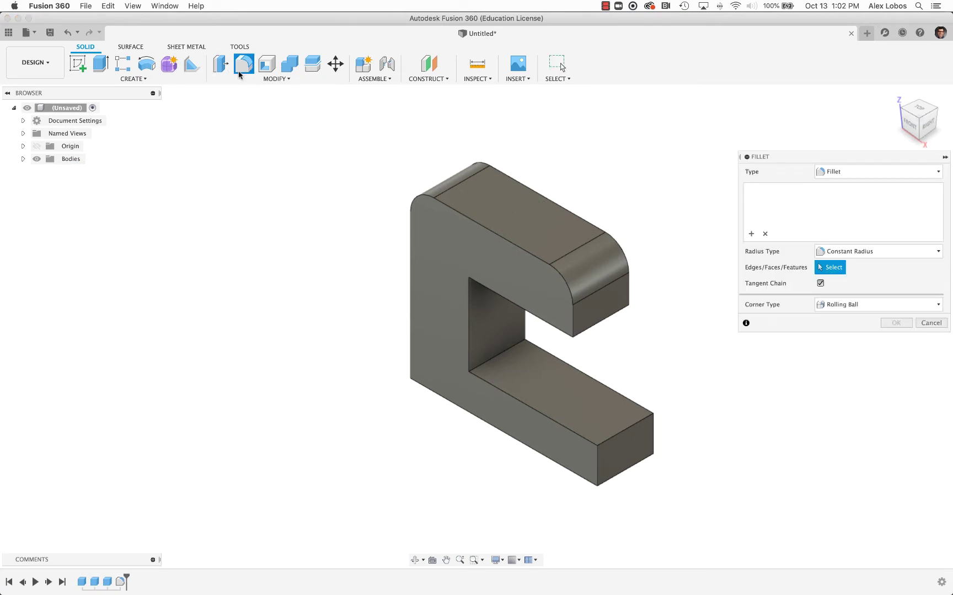
pyautogui.click(455, 218)
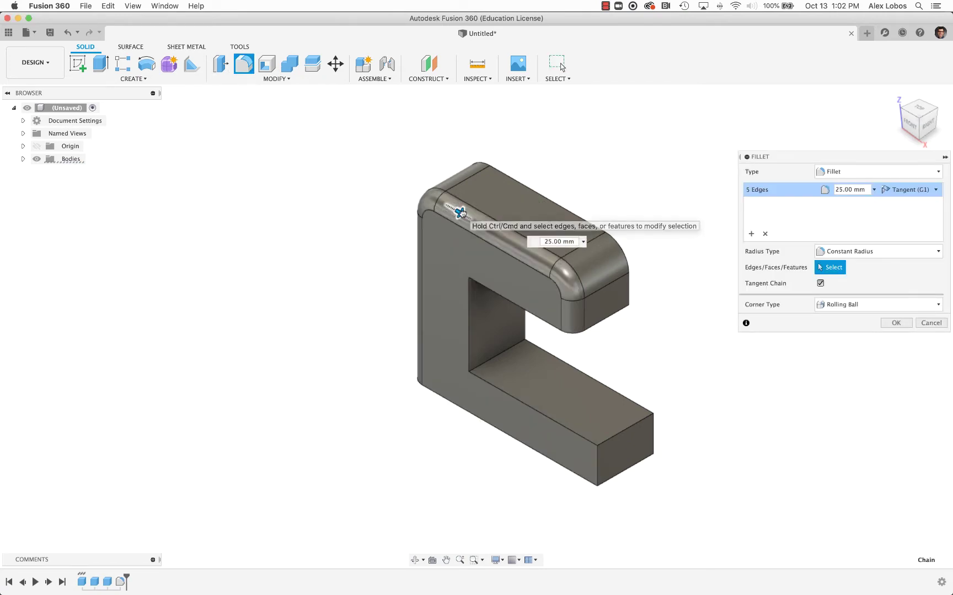
pyautogui.moveTo(455, 217); pyautogui.dragTo(463, 215)
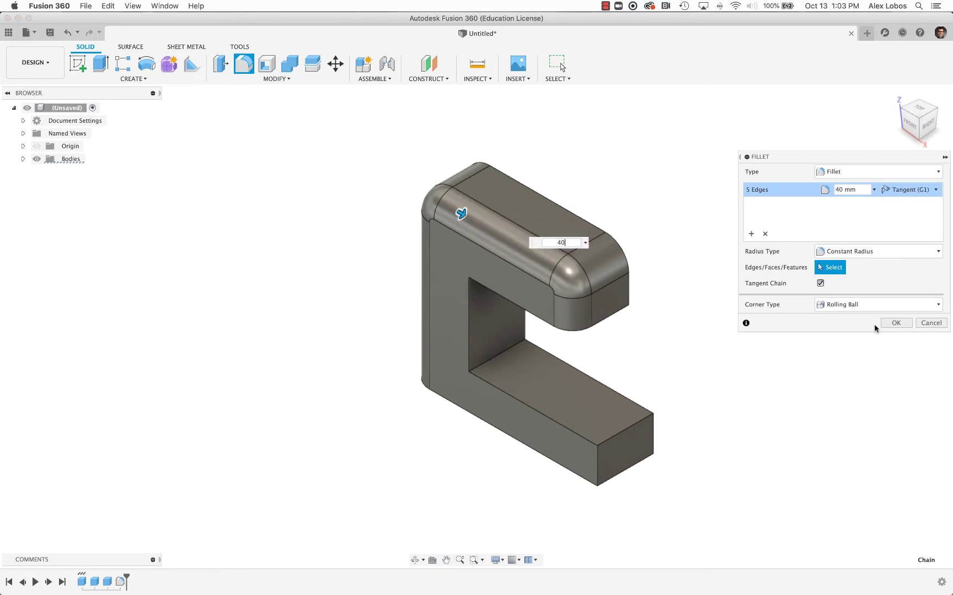
pyautogui.click(904, 322)
# - Fillet the inner corner edge at 75 mm and the base's front bottom edge at 50 mm
pyautogui.rightClick(688, 351)
pyautogui.click(691, 317)
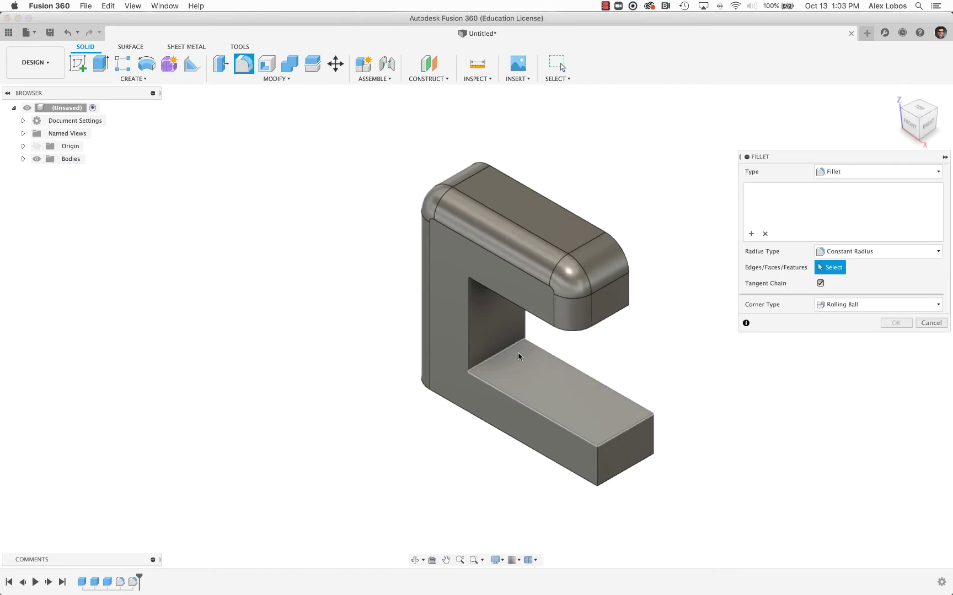
pyautogui.click(510, 346)
pyautogui.moveTo(510, 346); pyautogui.dragTo(736, 358)
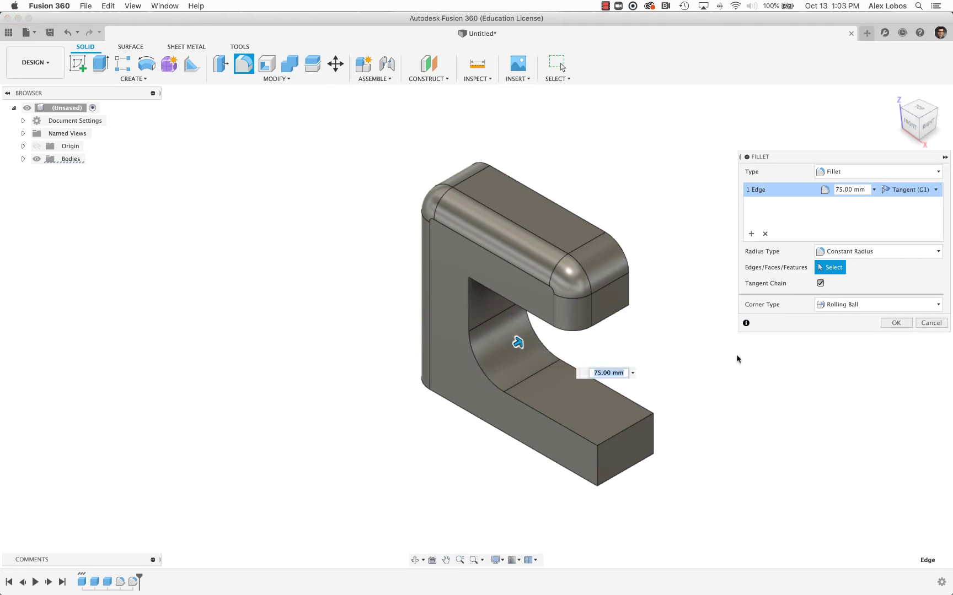
pyautogui.click(896, 326)
pyautogui.rightClick(788, 274)
pyautogui.click(791, 245)
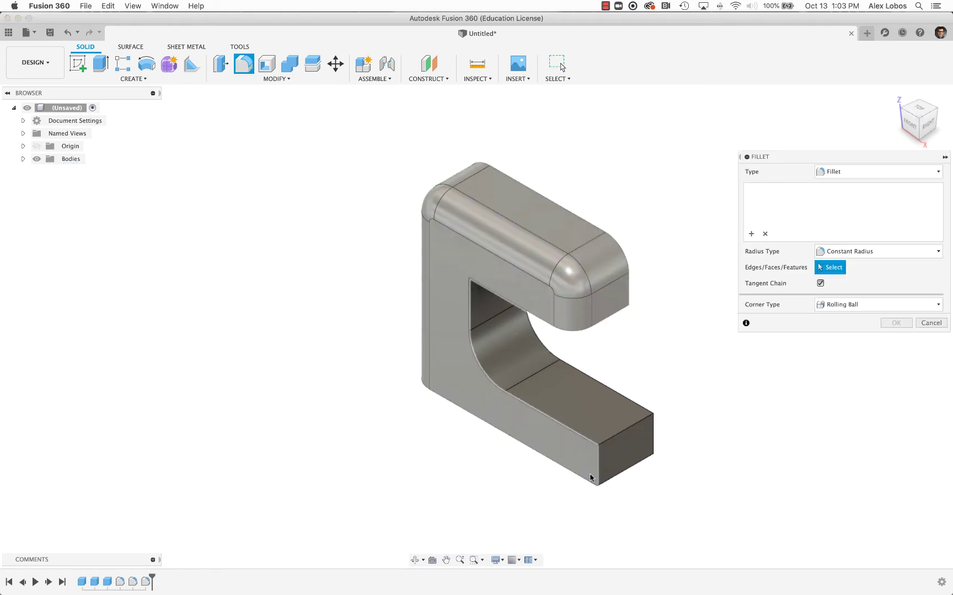
pyautogui.click(596, 479)
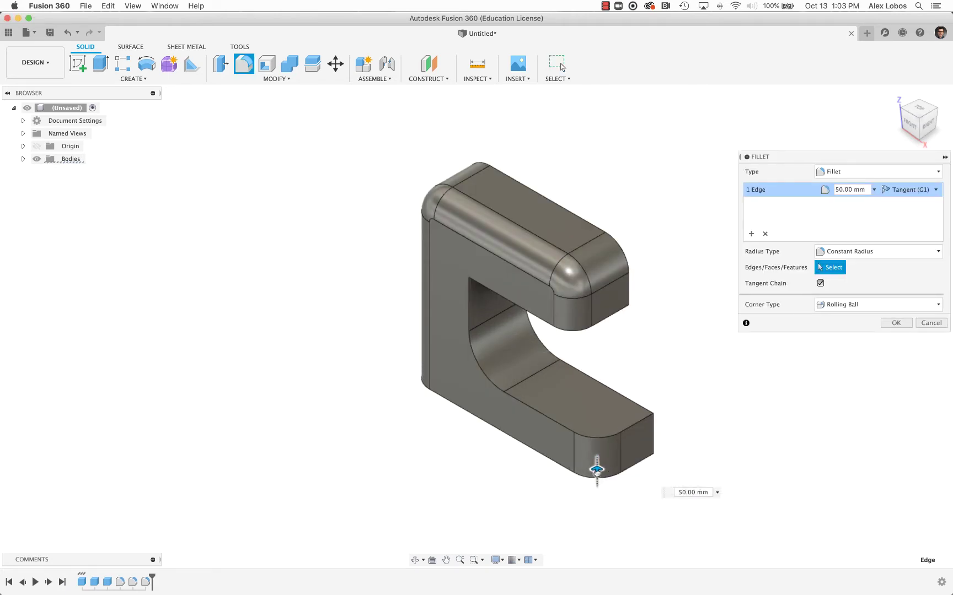
pyautogui.click(896, 323)
pyautogui.moveTo(650, 332)
pyautogui.keyDown('shift'); pyautogui.mouseDown(button='middle')
pyautogui.moveTo(677, 279)
pyautogui.moveTo(649, 345)
pyautogui.moveTo(636, 333)
pyautogui.moveTo(656, 319)
pyautogui.mouseUp(button='middle'); pyautogui.keyUp('shift')
# - Push the opening's inner back face back 25 mm using Move/Copy on faces
pyautogui.press('m')
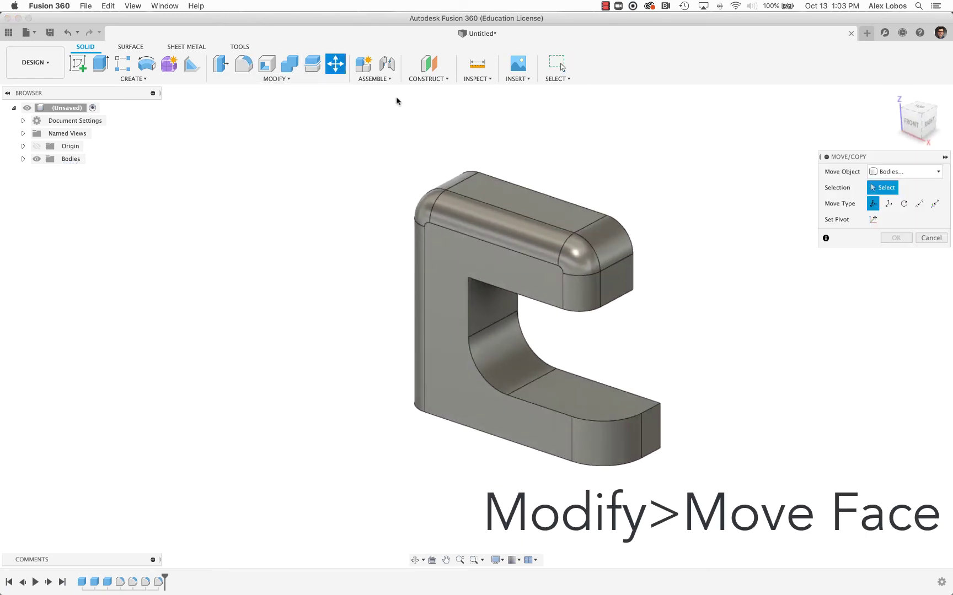
pyautogui.click(887, 172)
pyautogui.click(904, 208)
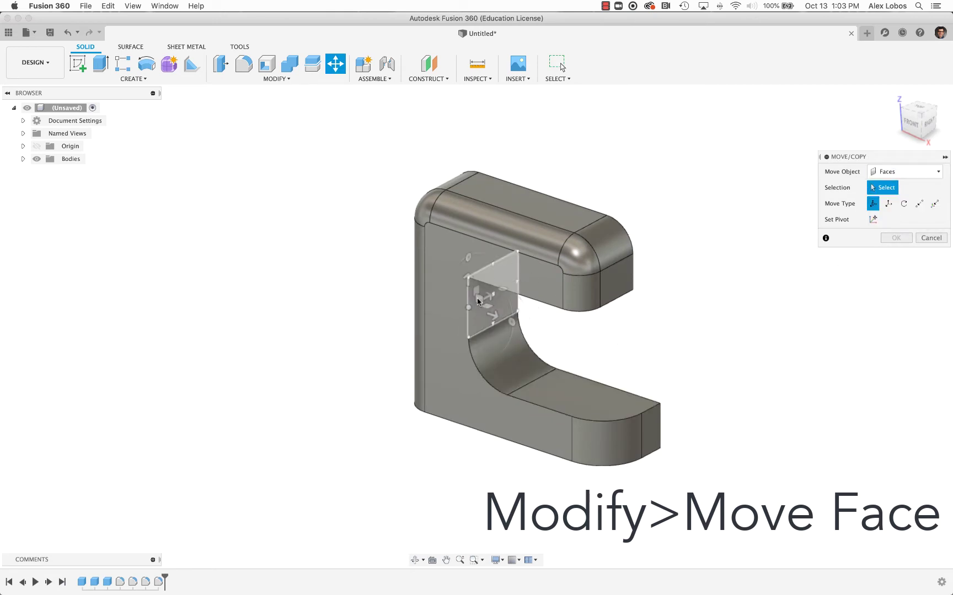
pyautogui.click(484, 307)
pyautogui.moveTo(508, 297); pyautogui.dragTo(508, 309)
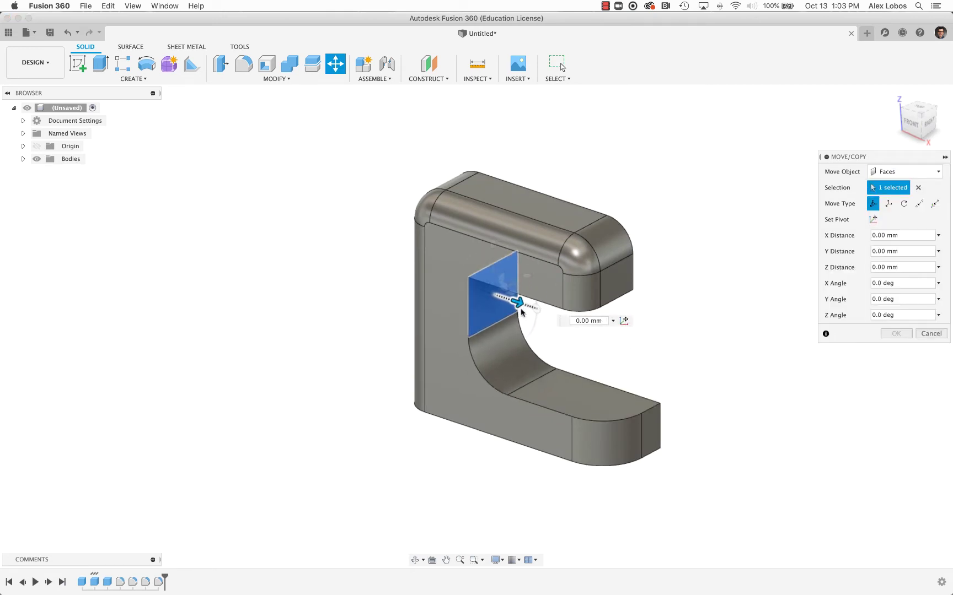
pyautogui.click(896, 333)
# - Lower the base's top face with another face move
pyautogui.rightClick(681, 314)
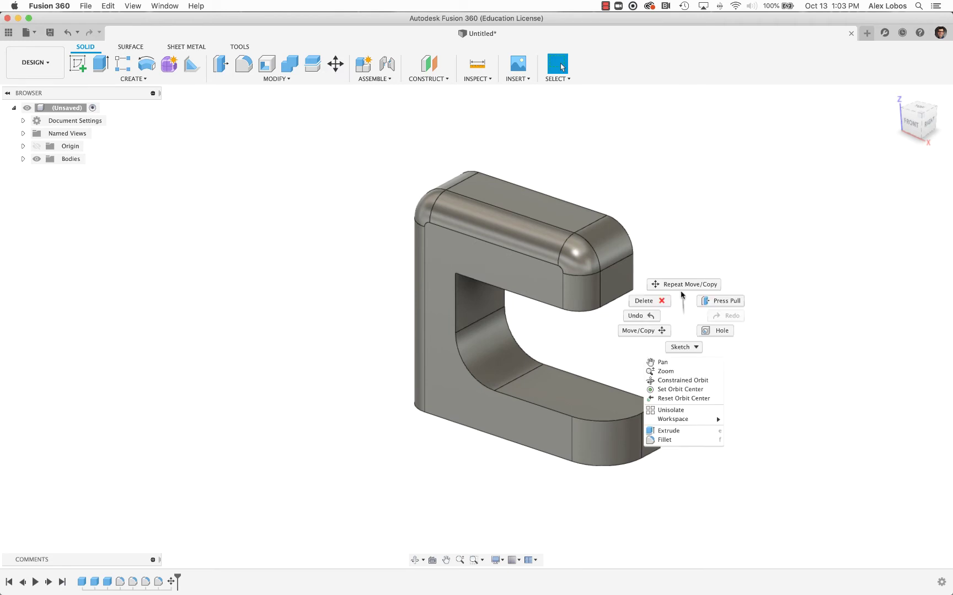
pyautogui.click(685, 283)
pyautogui.click(577, 371)
pyautogui.moveTo(578, 371); pyautogui.dragTo(578, 380)
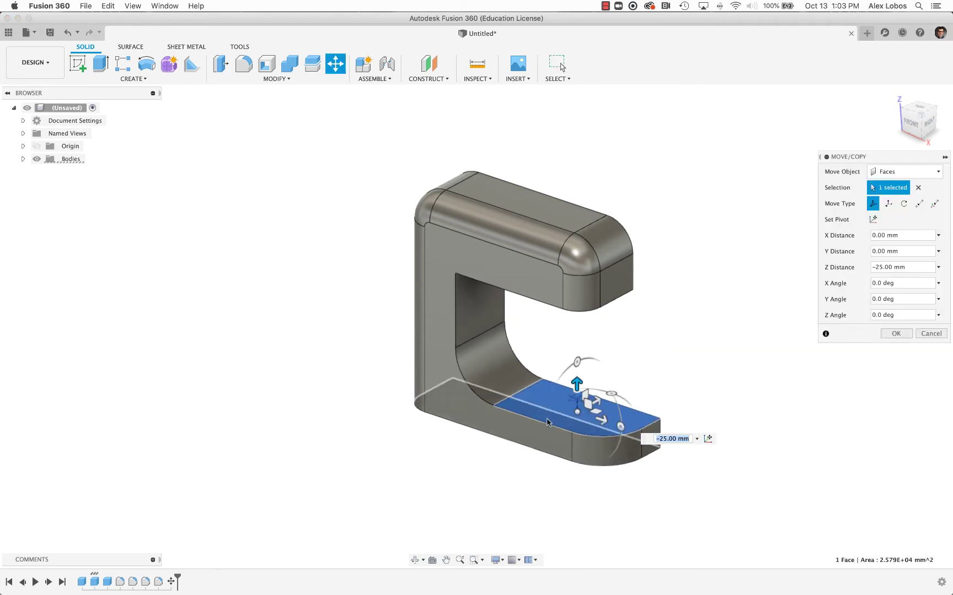
pyautogui.scroll(5, 579, 380)
pyautogui.click(561, 67)
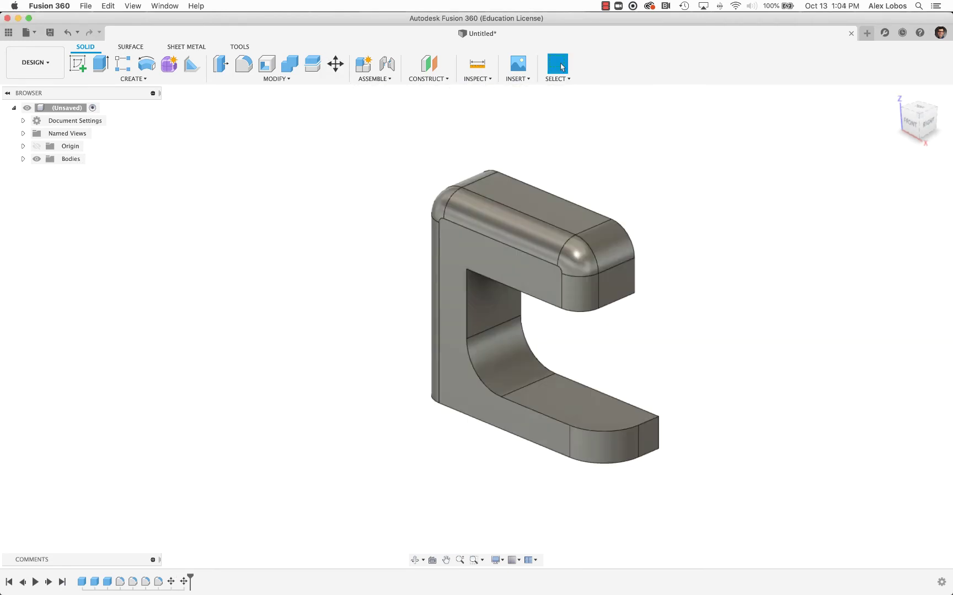
# - Tilt the large front face 10 degrees and push it back to thin the body
pyautogui.press('m')
pyautogui.click(455, 358)
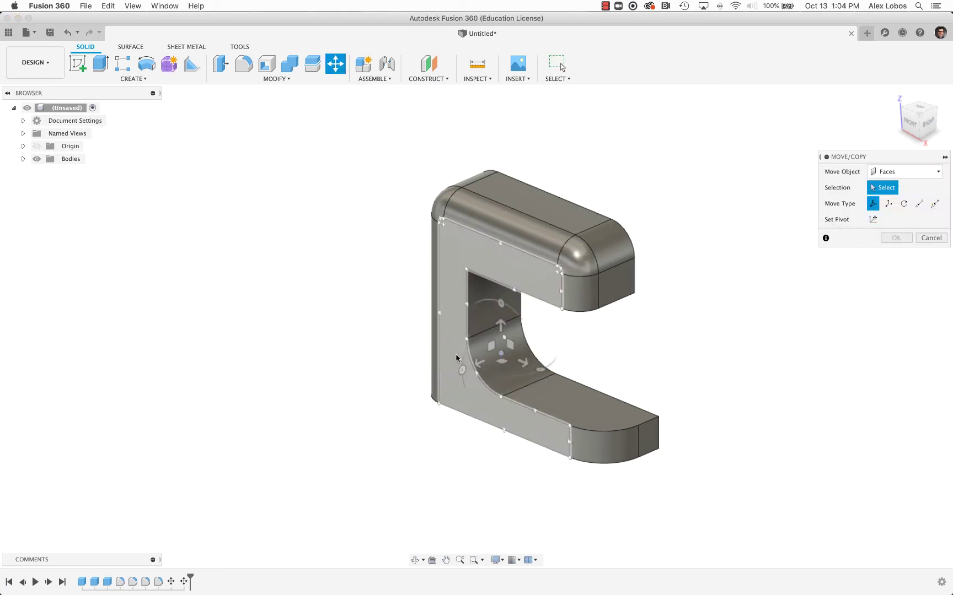
pyautogui.click(451, 368)
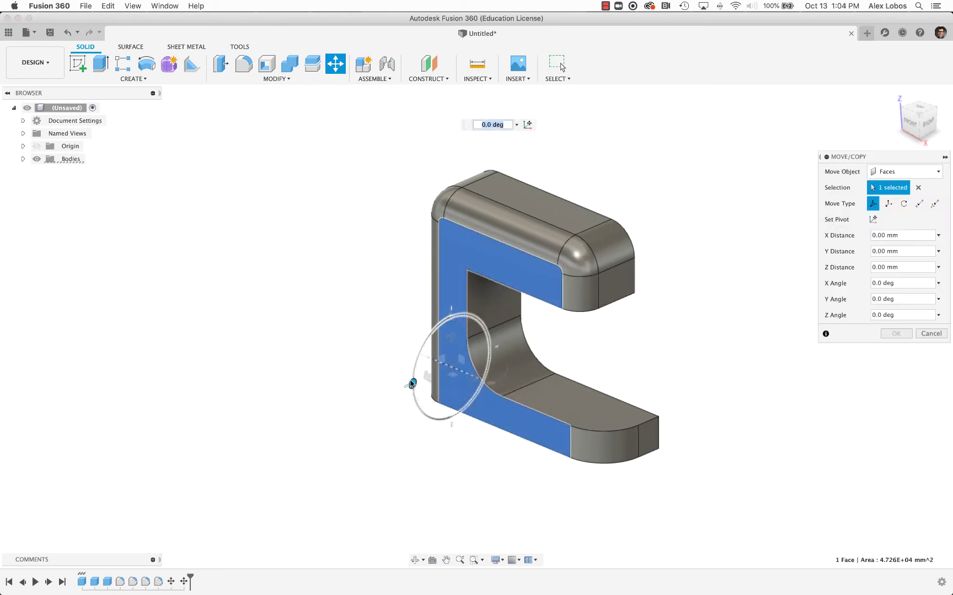
pyautogui.moveTo(411, 383); pyautogui.dragTo(425, 401)
pyautogui.moveTo(491, 389); pyautogui.dragTo(482, 386)
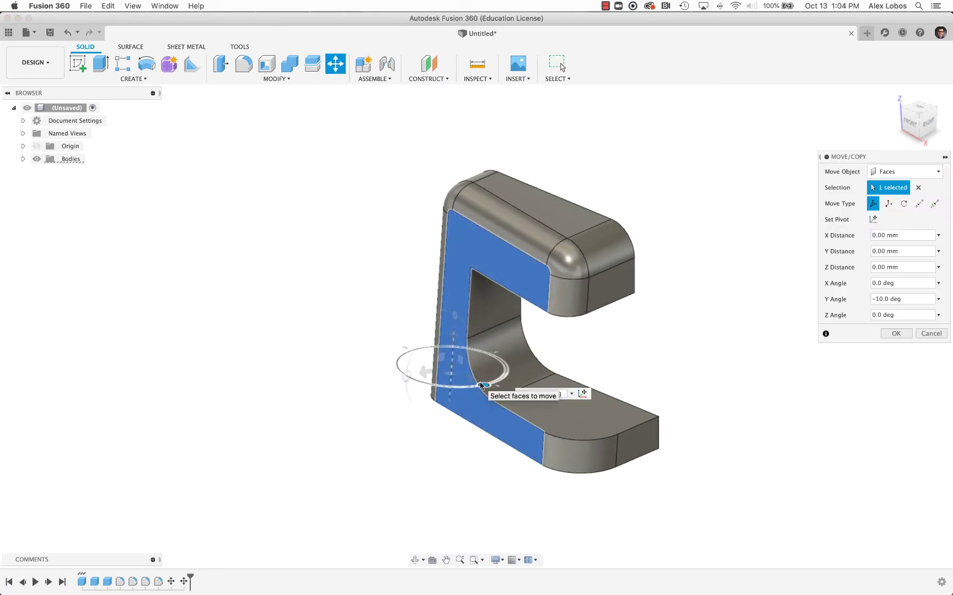
pyautogui.moveTo(428, 374); pyautogui.dragTo(442, 372)
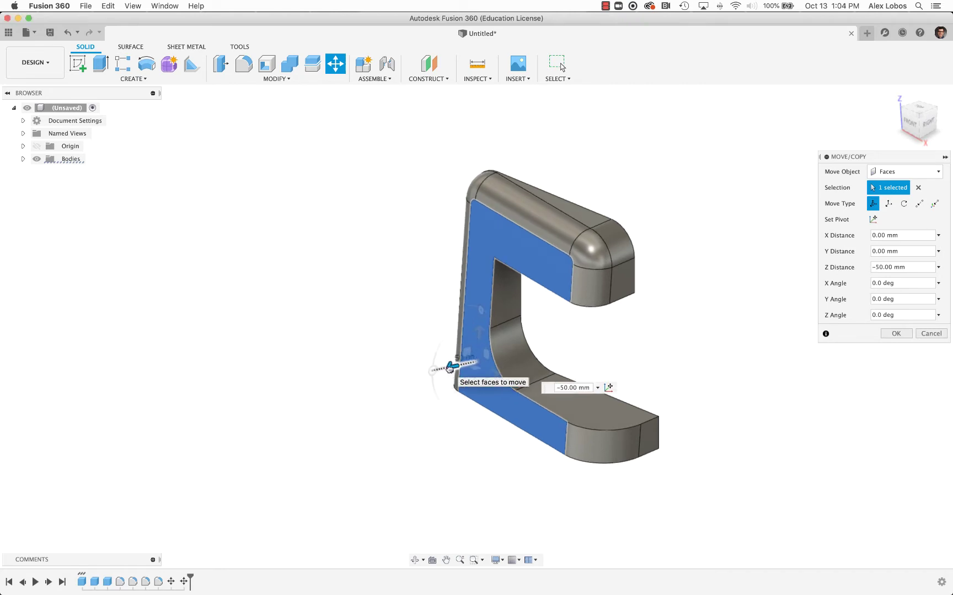
pyautogui.click(895, 333)
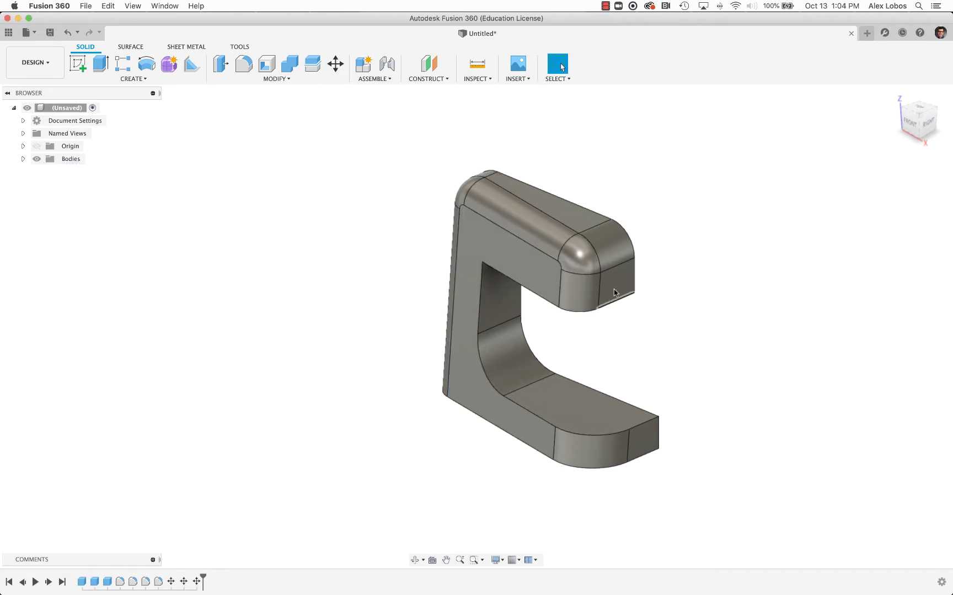
pyautogui.keyDown('shift'); pyautogui.moveTo(552, 165); pyautogui.dragTo(423, 209, button='middle'); pyautogui.keyUp('shift')
pyautogui.rightClick(388, 230)
pyautogui.press('Escape')
pyautogui.scroll(3, 391, 304)
# - Rotate the column's back face by -5 degrees so the column tapers upward
pyautogui.press('m')
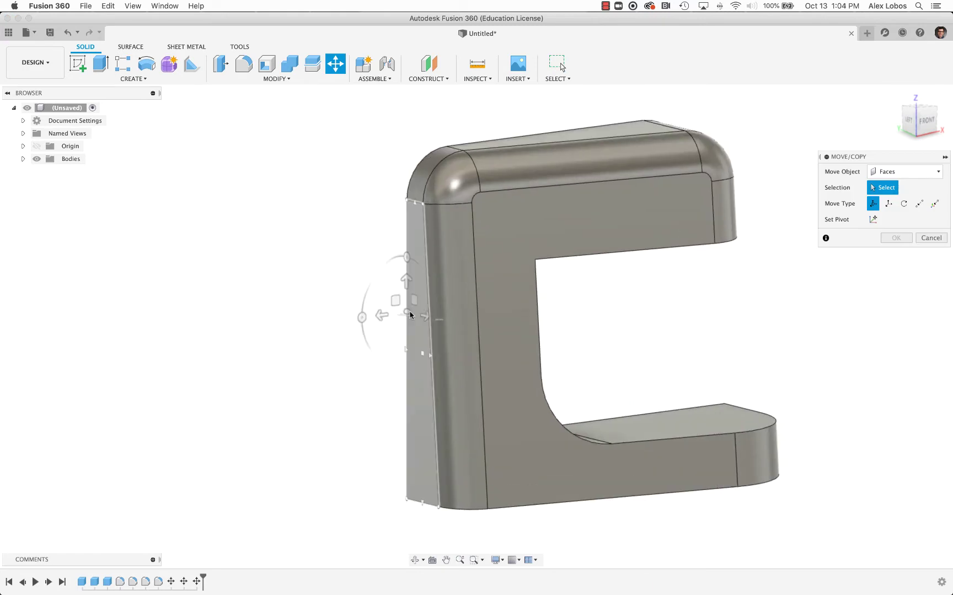
pyautogui.click(410, 331)
pyautogui.moveTo(365, 322); pyautogui.dragTo(361, 312)
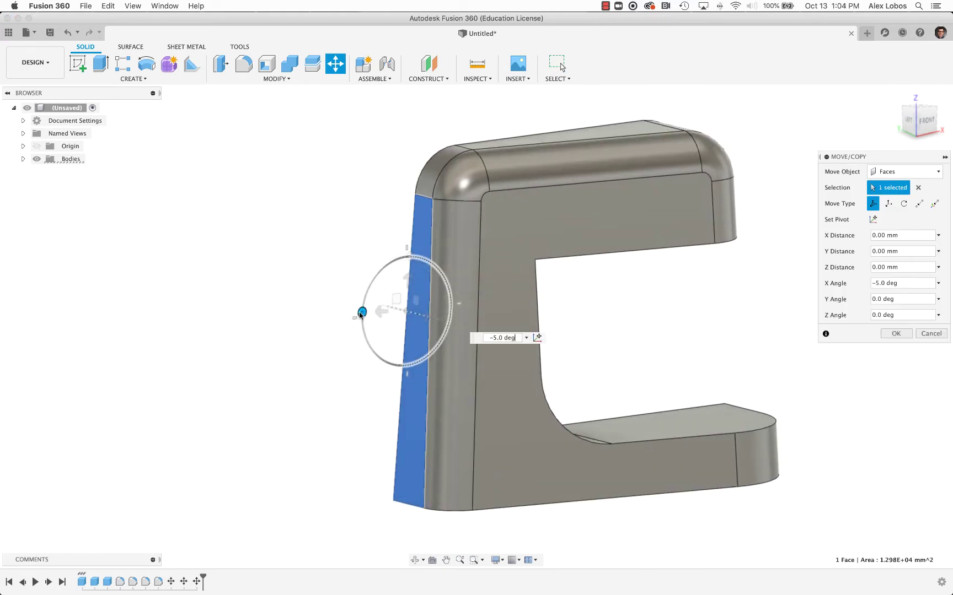
pyautogui.click(891, 333)
pyautogui.keyDown('shift'); pyautogui.moveTo(744, 322); pyautogui.dragTo(707, 361, button='middle'); pyautogui.keyUp('shift')
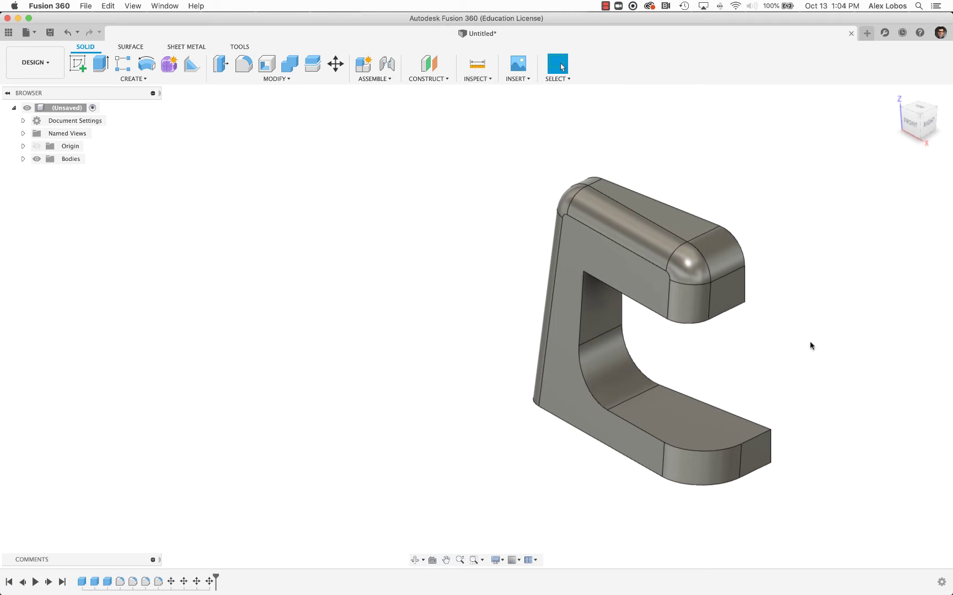
pyautogui.moveTo(810, 346)
pyautogui.keyDown('shift'); pyautogui.mouseDown(button='middle')
pyautogui.moveTo(827, 233)
pyautogui.moveTo(791, 285)
pyautogui.mouseUp(button='middle'); pyautogui.keyUp('shift')
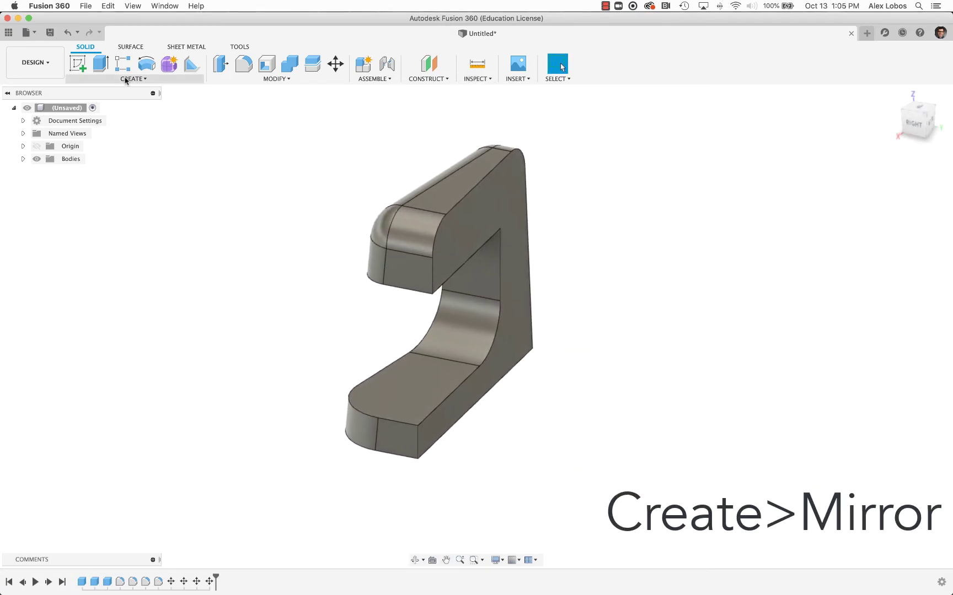
# - Mirror the stand body about its flat side face
pyautogui.click(126, 79)
pyautogui.click(135, 304)
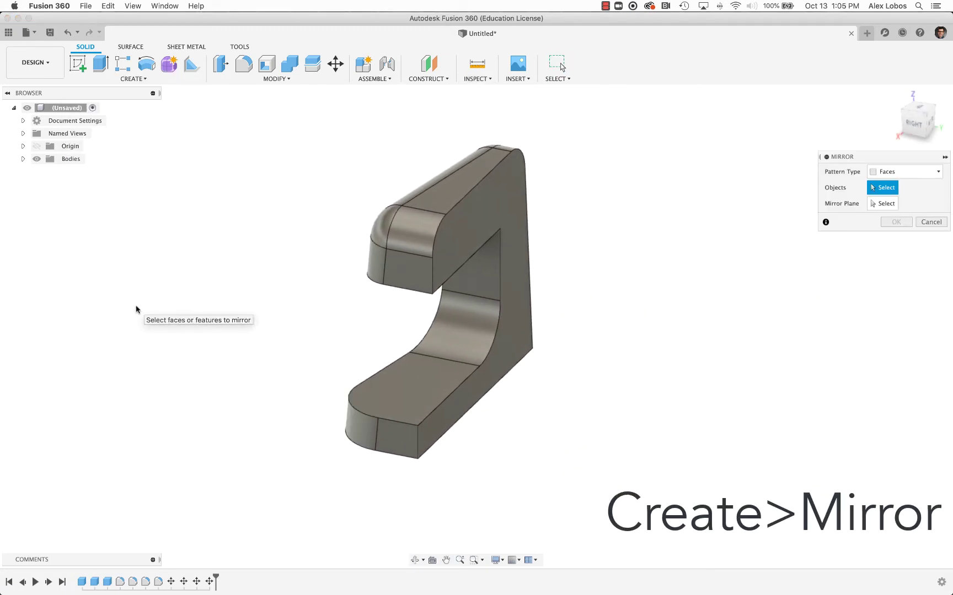
pyautogui.click(929, 175)
pyautogui.click(885, 194)
pyautogui.click(411, 215)
pyautogui.click(882, 203)
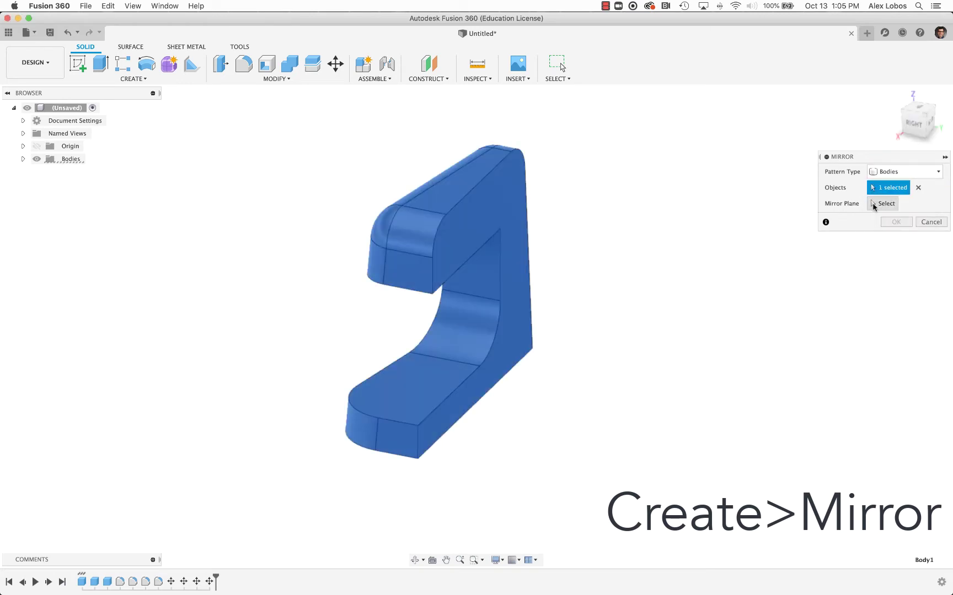
pyautogui.click(516, 225)
pyautogui.click(894, 221)
pyautogui.moveTo(885, 221)
pyautogui.keyDown('shift'); pyautogui.mouseDown(button='middle')
pyautogui.moveTo(686, 256)
pyautogui.moveTo(689, 247)
pyautogui.mouseUp(button='middle'); pyautogui.keyUp('shift')
# - Join the original and mirrored halves into one body with Combine
pyautogui.click(289, 64)
pyautogui.click(404, 185)
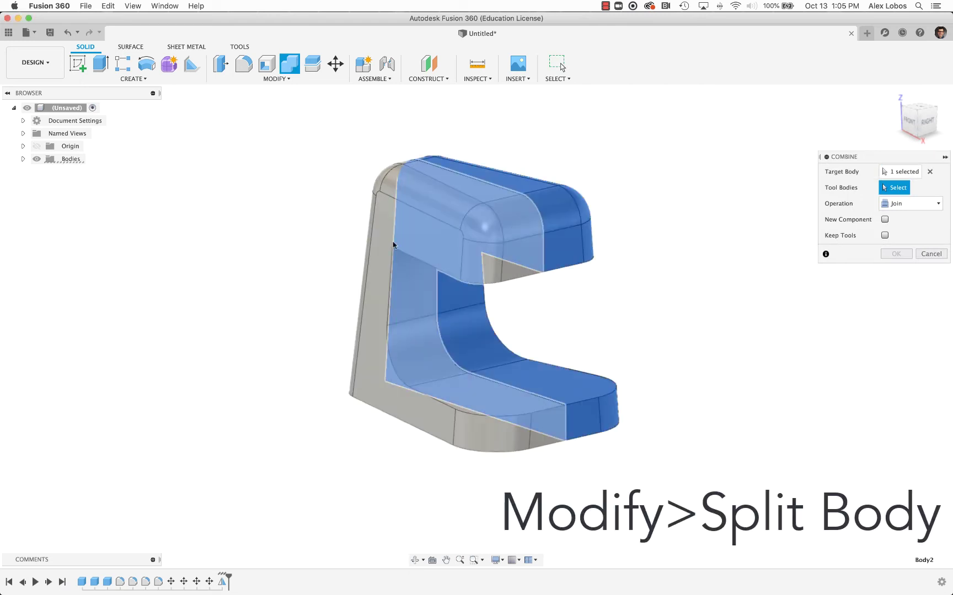
pyautogui.click(377, 237)
pyautogui.click(885, 258)
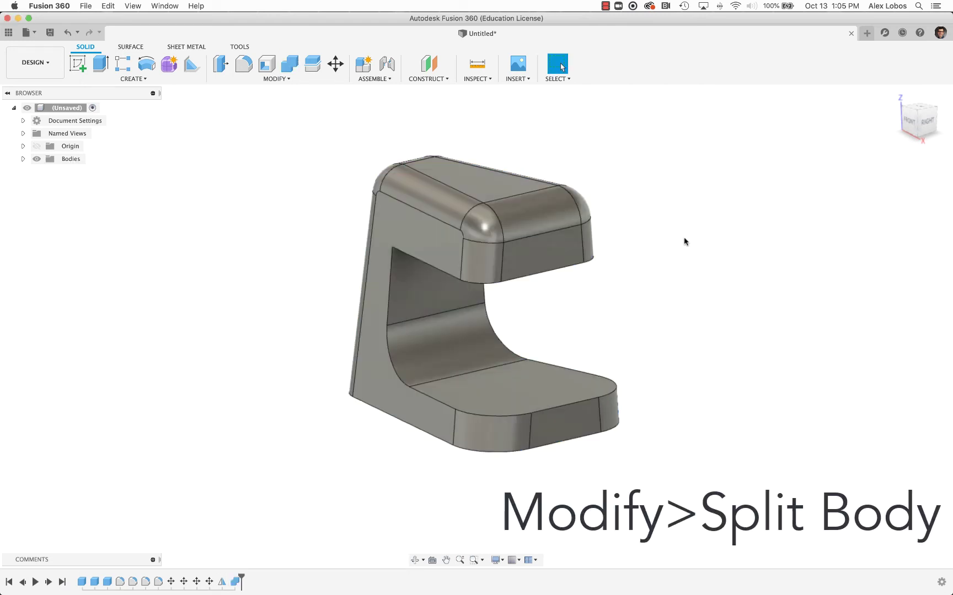
# - Split the stand body with a face that cuts the head off the column
pyautogui.click(311, 65)
pyautogui.keyDown('shift'); pyautogui.moveTo(436, 251); pyautogui.dragTo(300, 202, button='middle'); pyautogui.keyUp('shift')
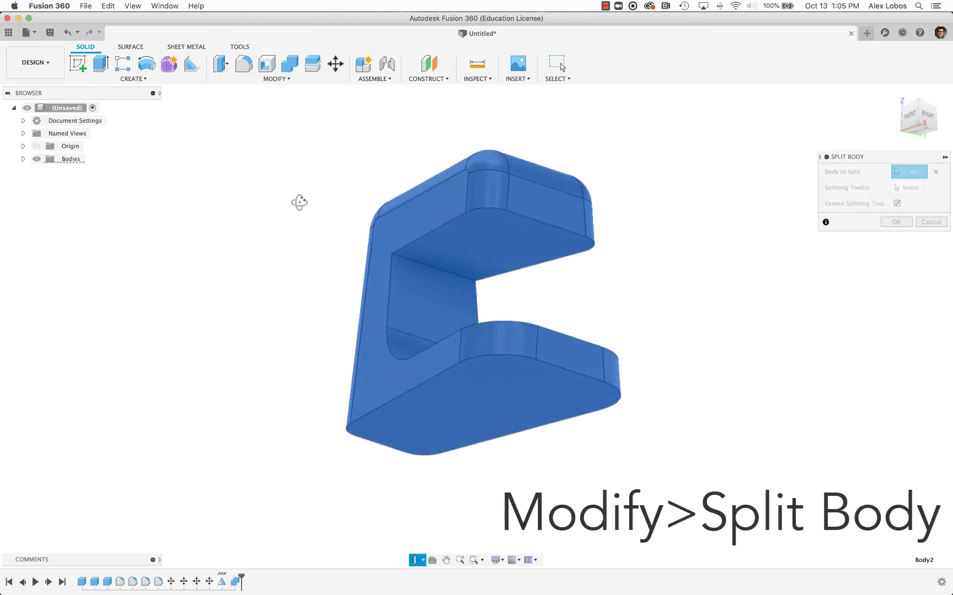
pyautogui.click(501, 247)
pyautogui.keyDown('shift'); pyautogui.moveTo(525, 238); pyautogui.dragTo(679, 200, button='middle'); pyautogui.keyUp('shift')
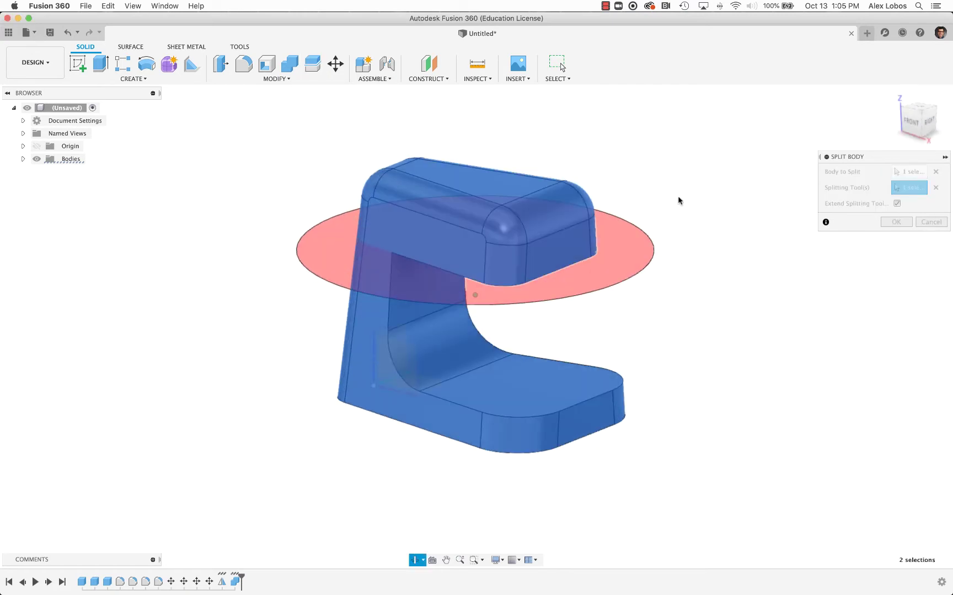
pyautogui.click(895, 222)
pyautogui.scroll(2, 436, 323)
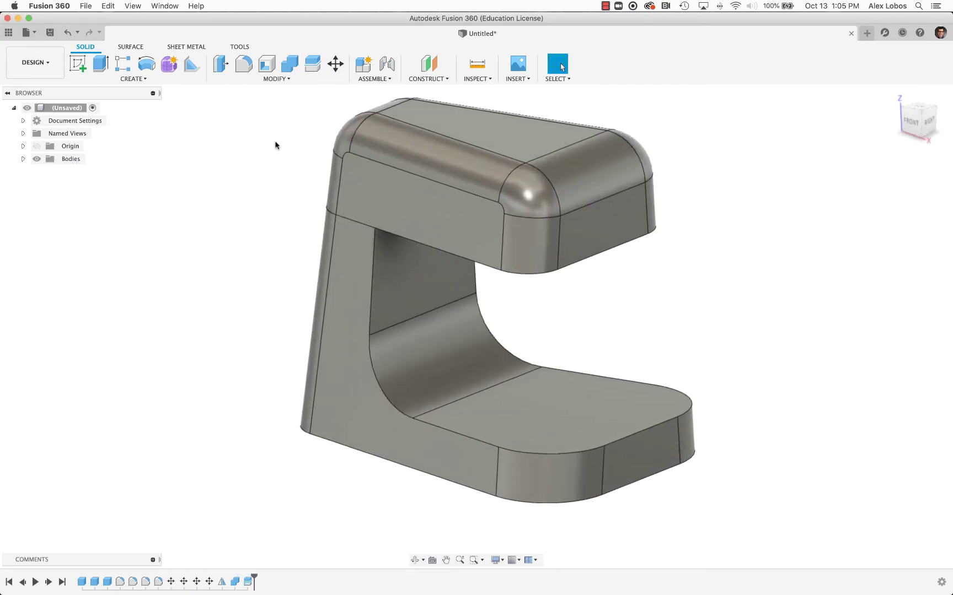
# - Fillet the base's bottom edges and the inner curved edges at 12 mm
pyautogui.click(244, 64)
pyautogui.click(330, 443)
pyautogui.click(392, 392)
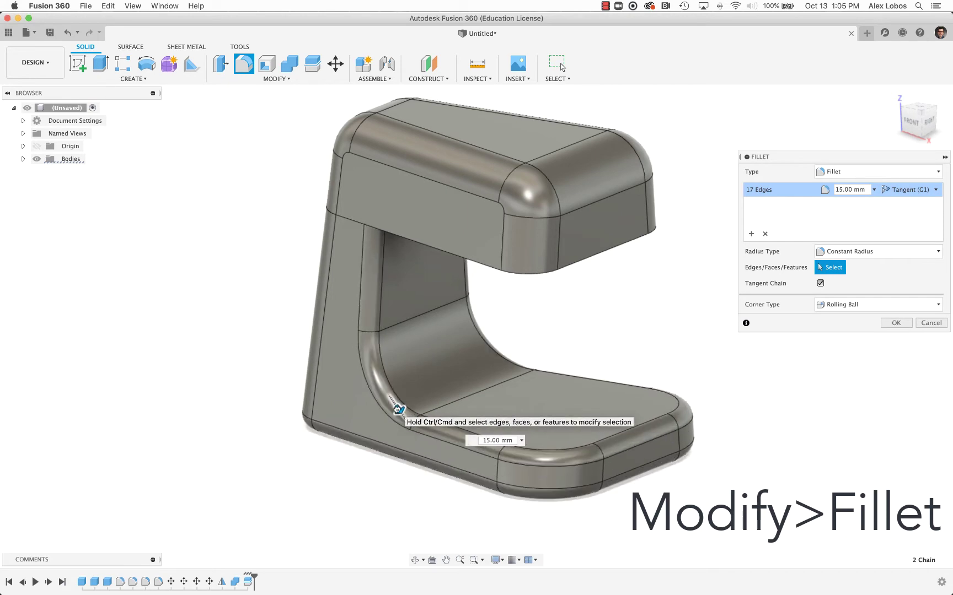
pyautogui.write('12')
pyautogui.press('Return')
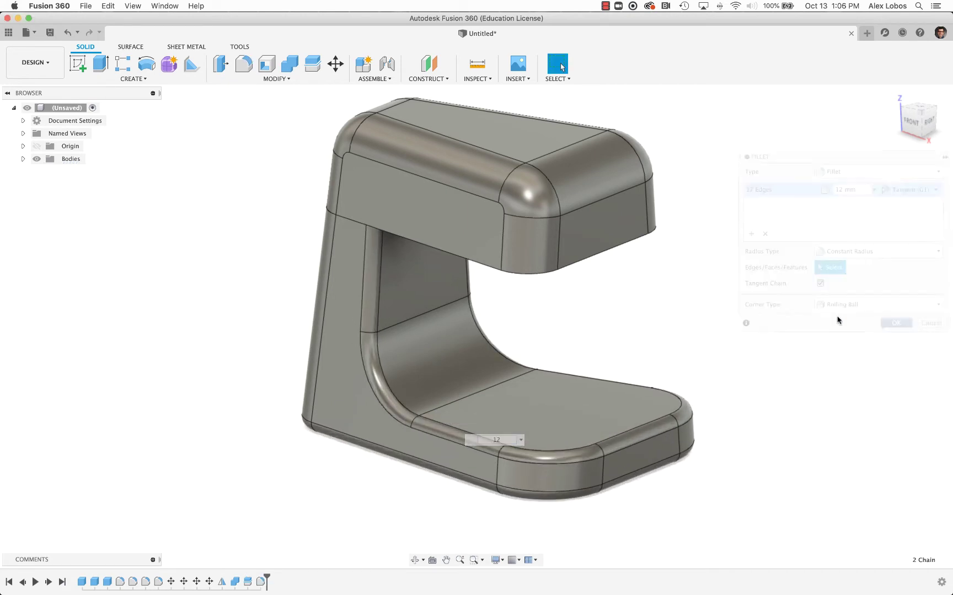
pyautogui.scroll(5, 382, 187)
# - Fillet the edge loop under the head at 5 mm
pyautogui.rightClick(245, 180)
pyautogui.click(249, 143)
pyautogui.scroll(5, 324, 256)
pyautogui.click(385, 242)
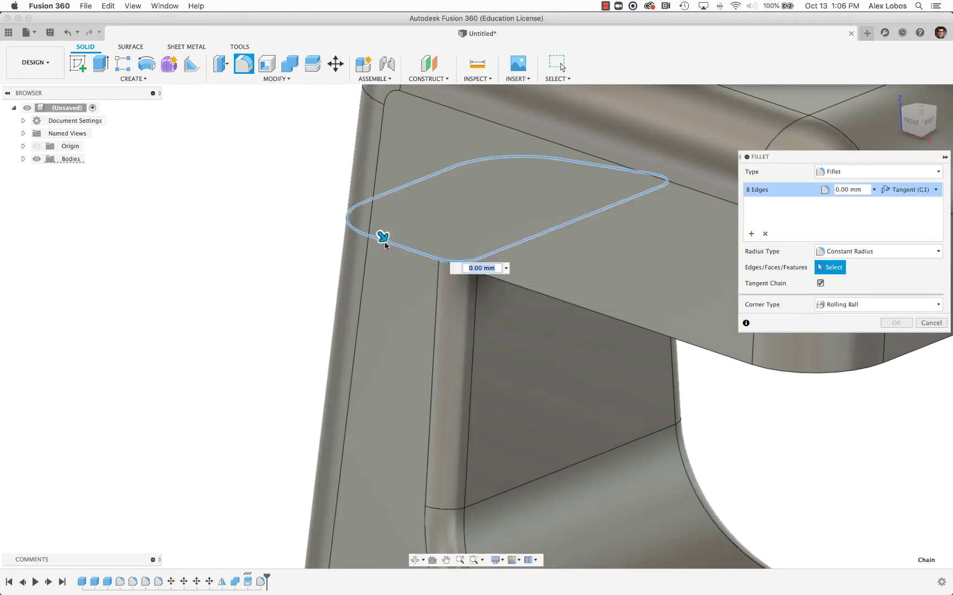
pyautogui.write('2')
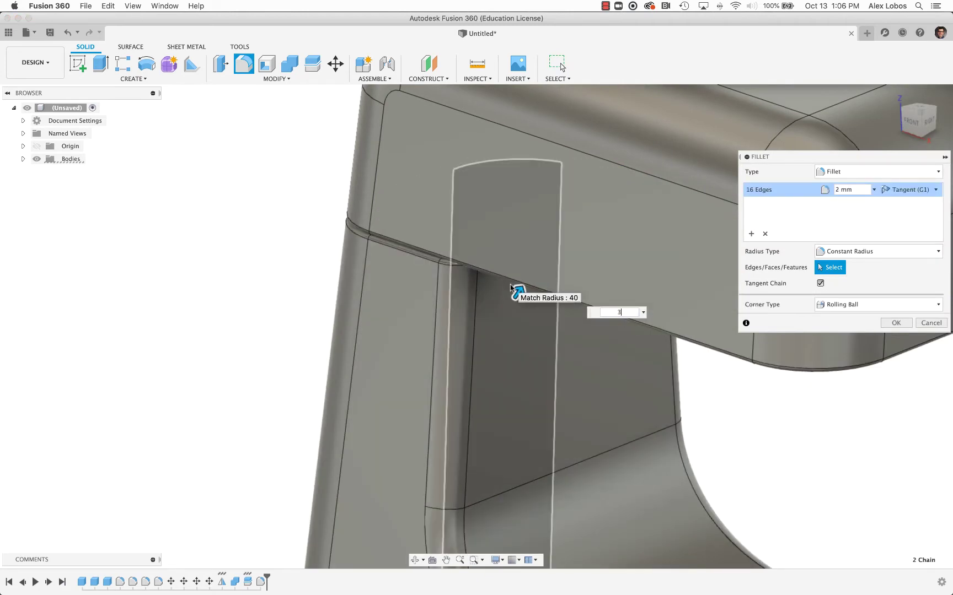
pyautogui.press('BackSpace')
pyautogui.write('5')
pyautogui.scroll(-5, 272, 292)
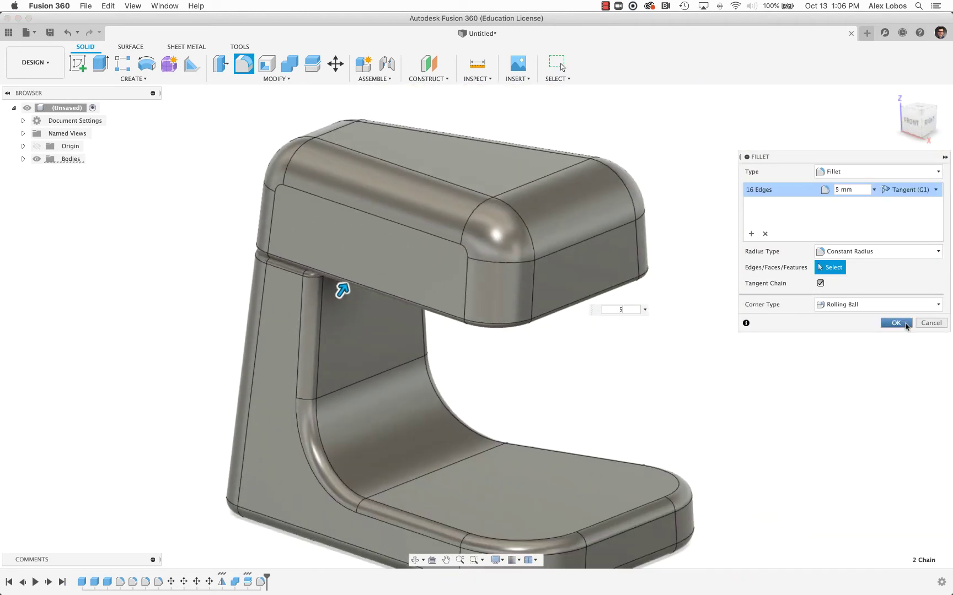
pyautogui.click(906, 326)
pyautogui.scroll(-3, 702, 316)
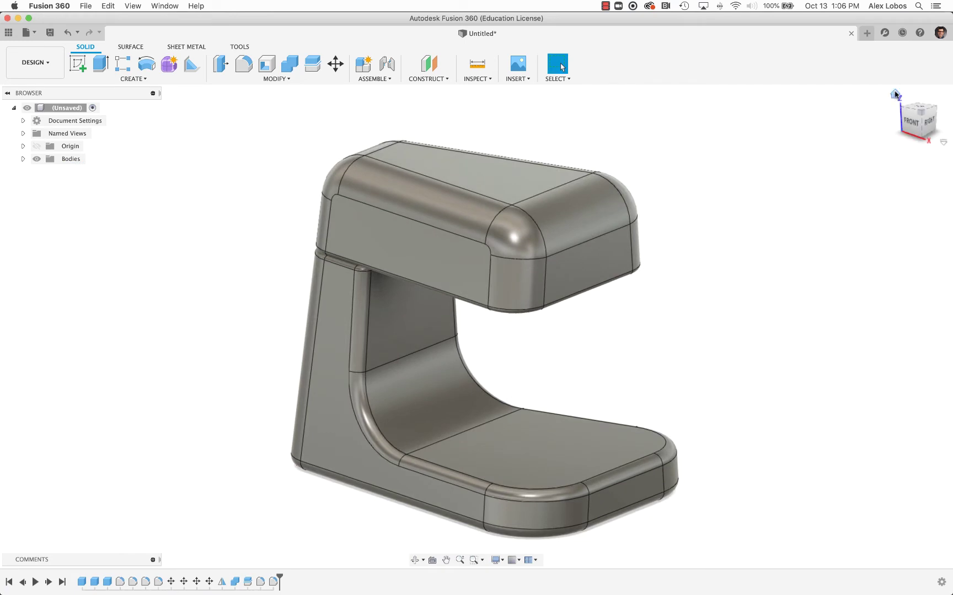
pyautogui.keyDown('shift'); pyautogui.moveTo(718, 255); pyautogui.dragTo(740, 295, button='middle'); pyautogui.keyUp('shift')
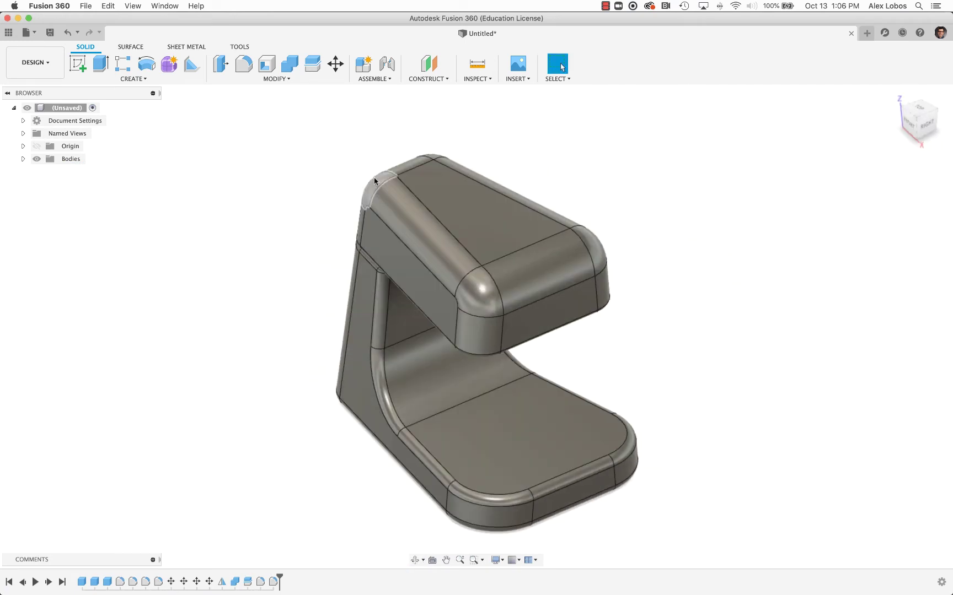
# - Shift the column's two rear faces by 50 mm with a face move
pyautogui.click(335, 63)
pyautogui.click(408, 287)
pyautogui.click(352, 265)
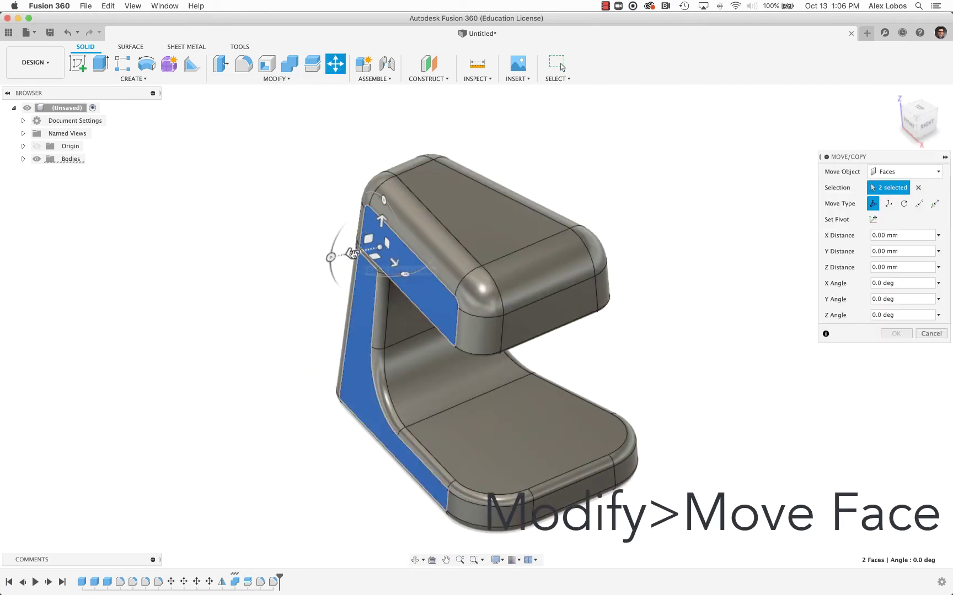
pyautogui.moveTo(353, 254); pyautogui.dragTo(384, 246)
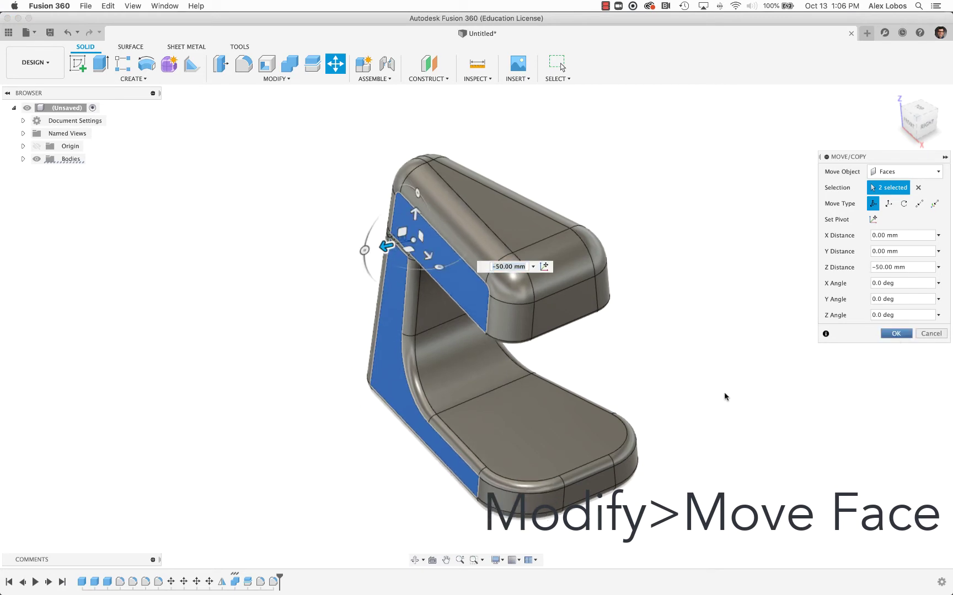
pyautogui.press('Return')
pyautogui.moveTo(676, 380)
pyautogui.keyDown('shift'); pyautogui.mouseDown(button='middle')
pyautogui.moveTo(761, 321)
pyautogui.moveTo(628, 355)
pyautogui.moveTo(648, 340)
pyautogui.moveTo(663, 349)
pyautogui.moveTo(642, 351)
pyautogui.mouseUp(button='middle'); pyautogui.keyUp('shift')
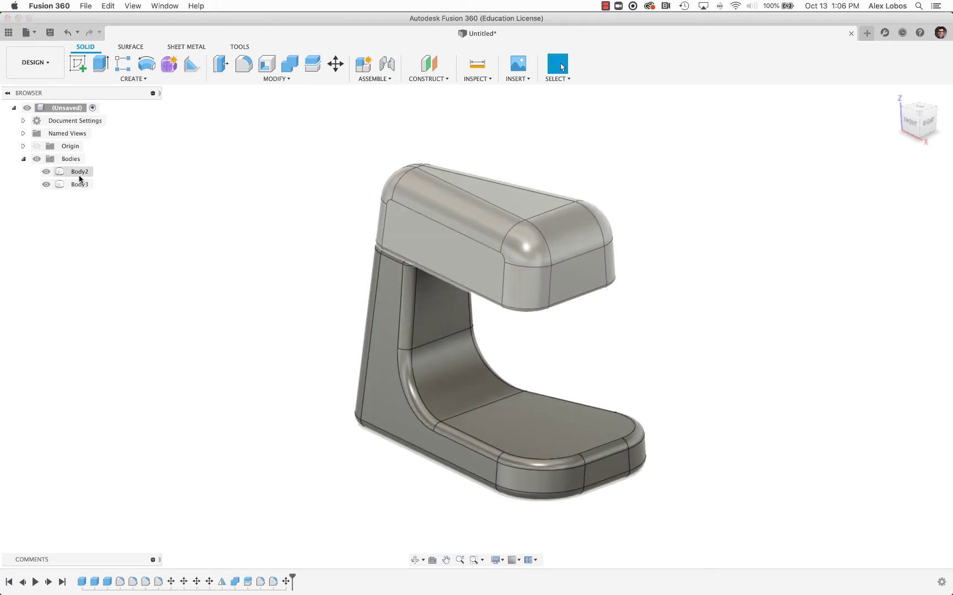
# - Set the head Body2 to 50% opacity and hide the stand Body3
pyautogui.rightClick(79, 178)
pyautogui.moveTo(116, 383)
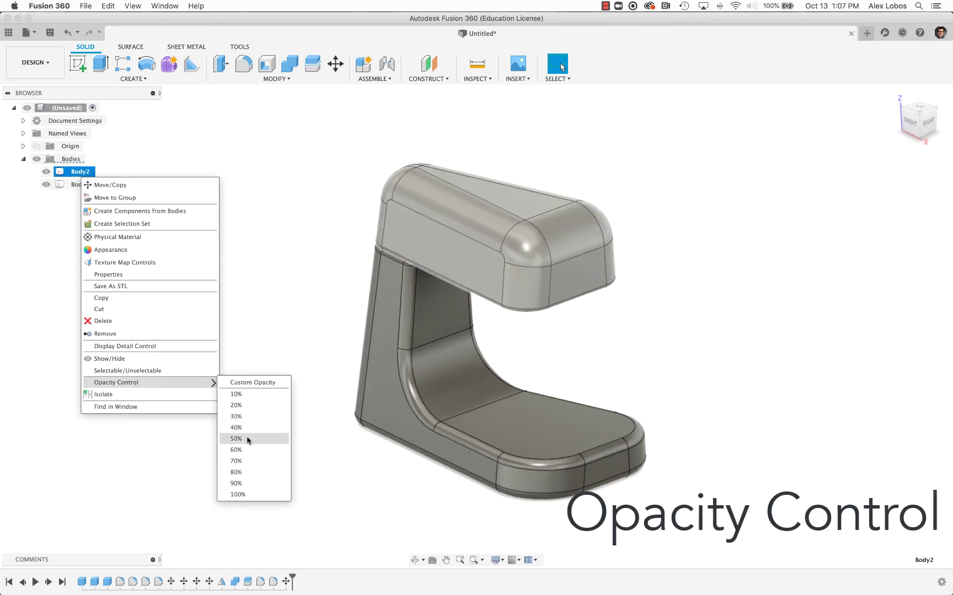
pyautogui.click(236, 439)
pyautogui.click(333, 204)
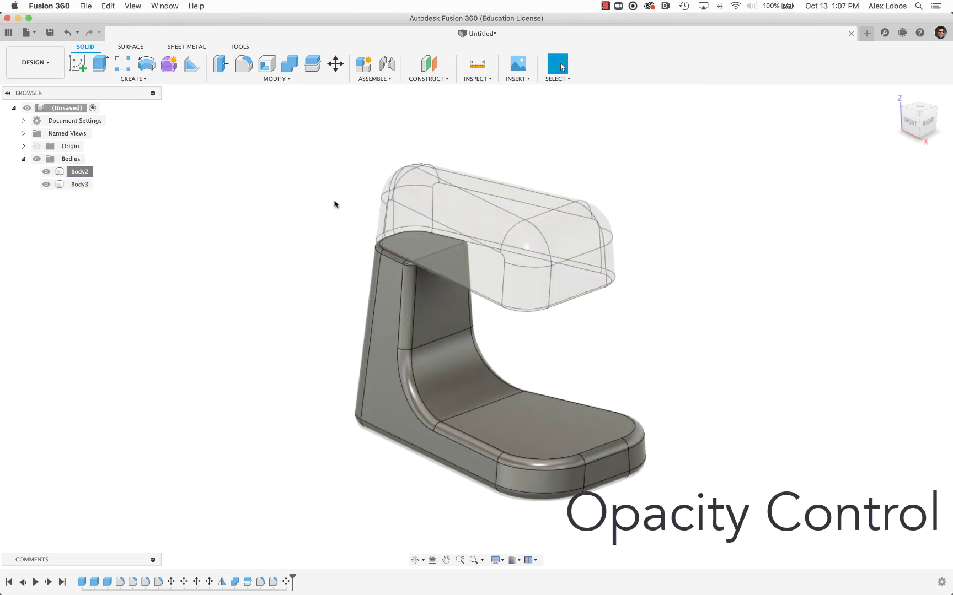
pyautogui.scroll(3, 333, 204)
pyautogui.click(77, 186)
pyautogui.click(46, 184)
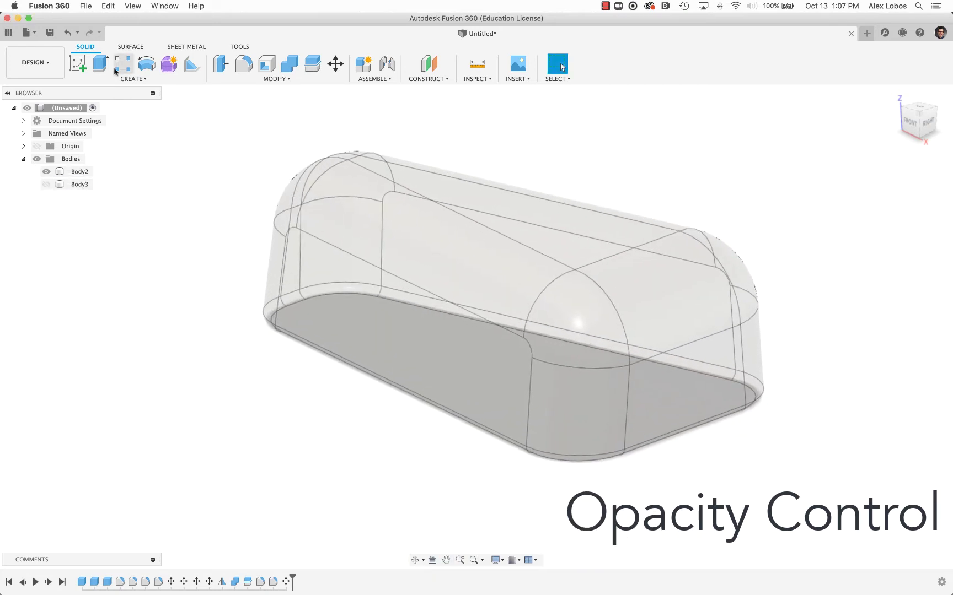
pyautogui.click(125, 48)
pyautogui.click(121, 79)
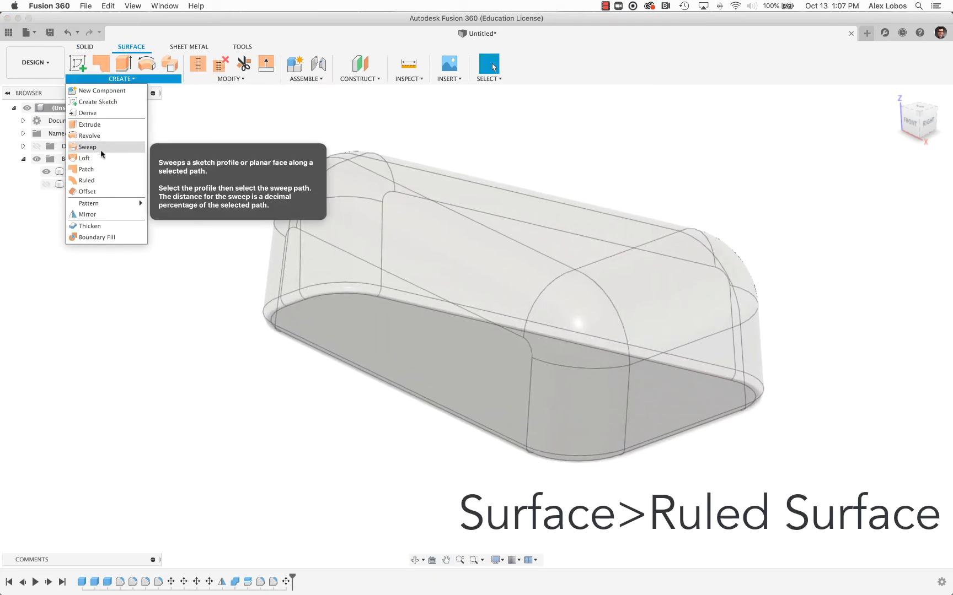
# - Add a 5 mm ruled surface at 100 degrees around the head's underside edge loop
pyautogui.click(101, 177)
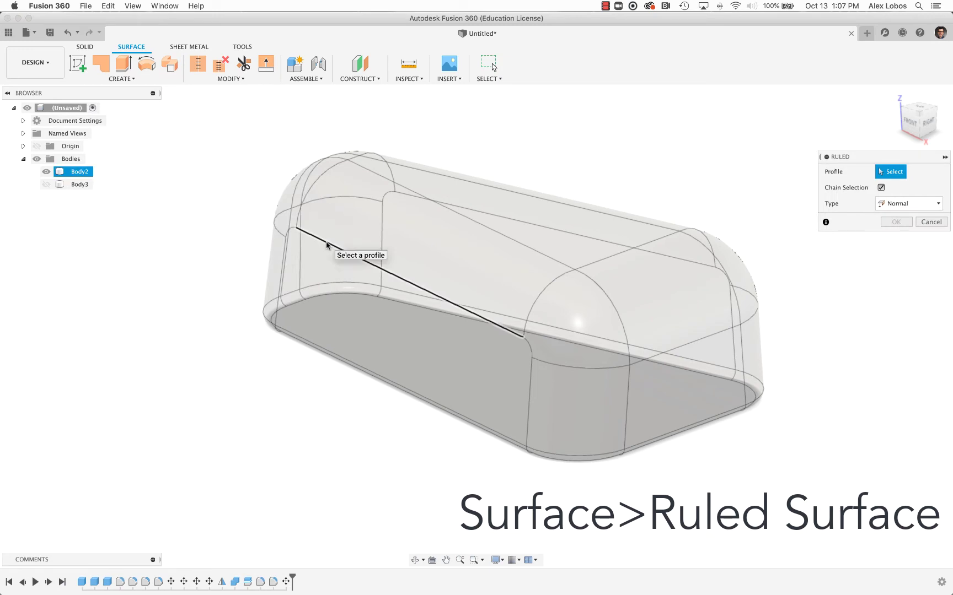
pyautogui.click(287, 231)
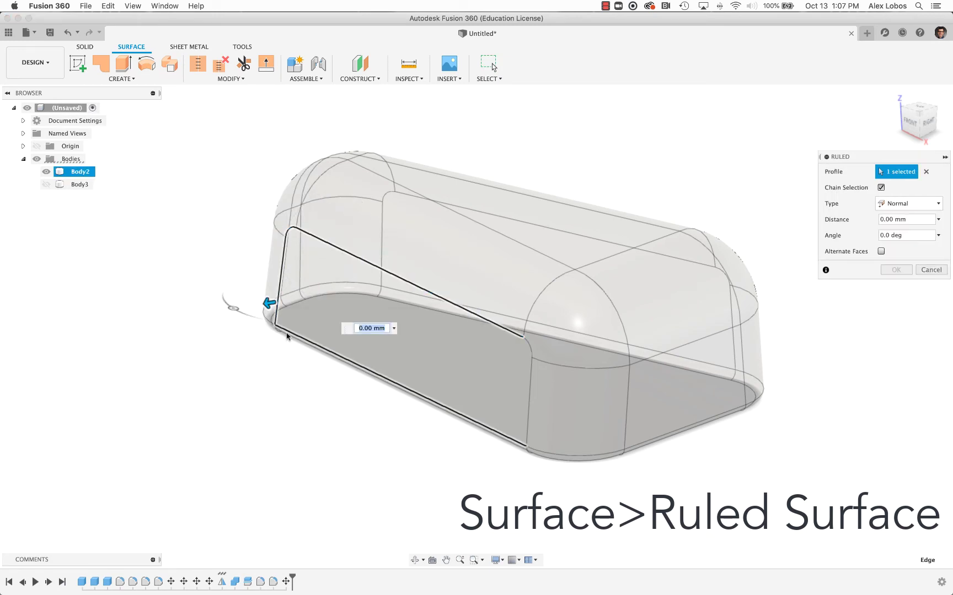
pyautogui.click(520, 436)
pyautogui.moveTo(506, 357)
pyautogui.mouseDown()
pyautogui.moveTo(478, 366)
pyautogui.moveTo(481, 378)
pyautogui.moveTo(513, 375)
pyautogui.mouseUp()
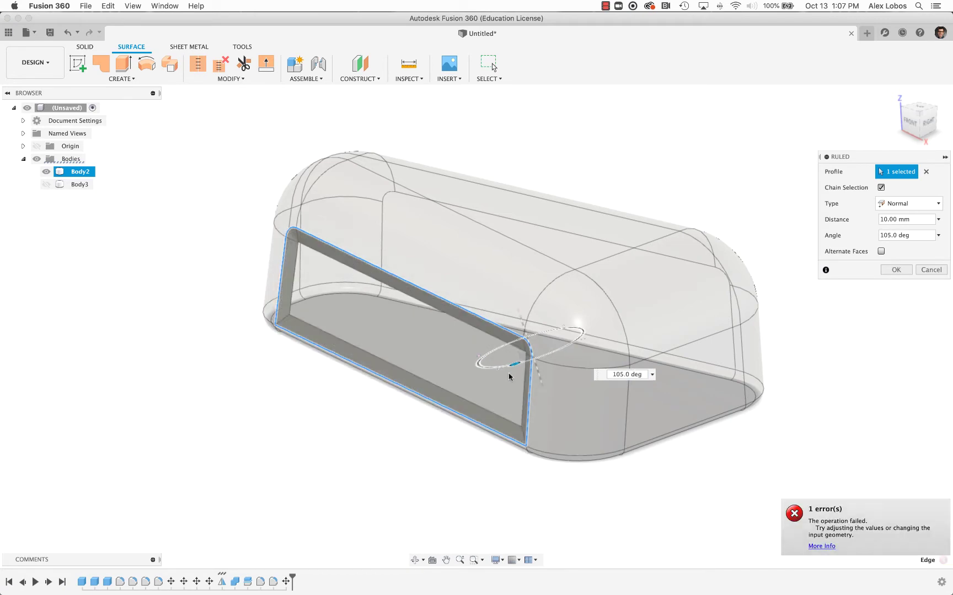
pyautogui.scroll(2, 513, 375)
pyautogui.scroll(5, 512, 375)
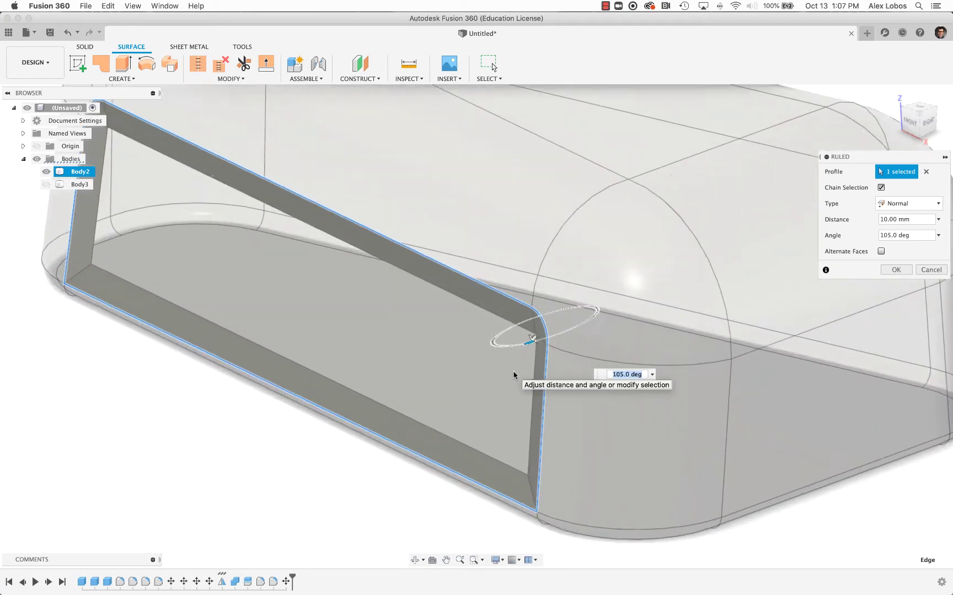
pyautogui.scroll(3, 512, 375)
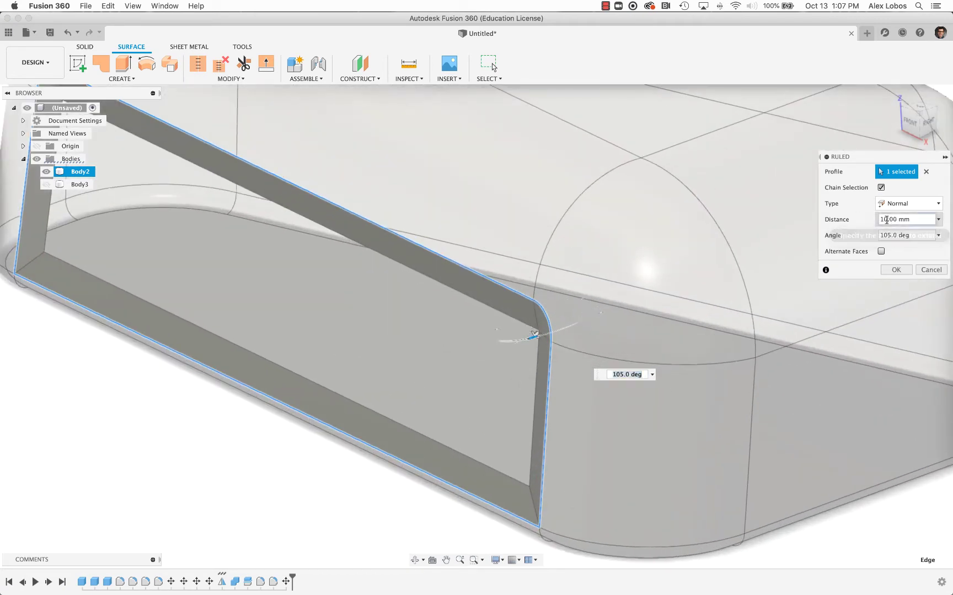
pyautogui.scroll(-3, 480, 317)
pyautogui.scroll(-3, 480, 317)
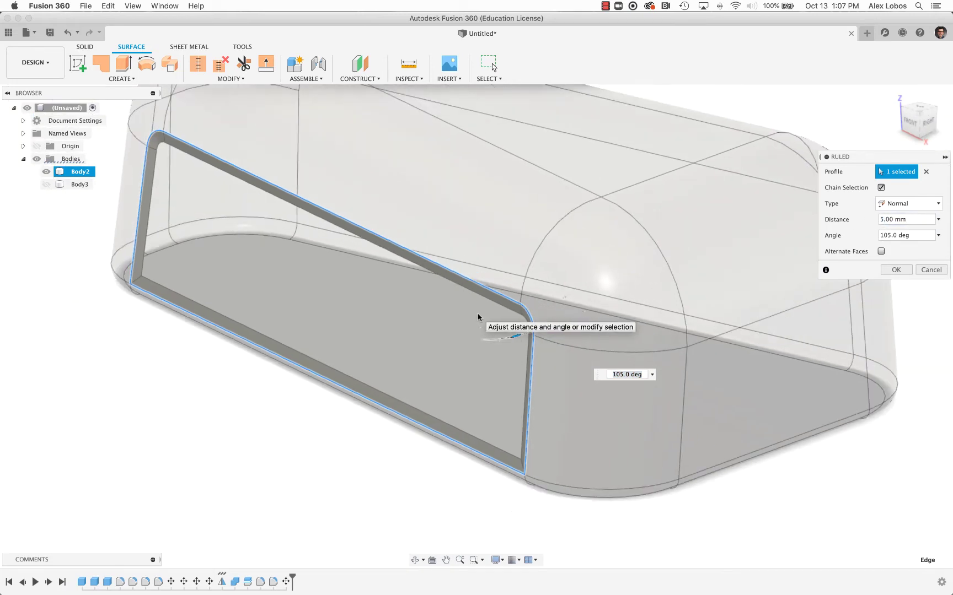
pyautogui.scroll(6, 523, 353)
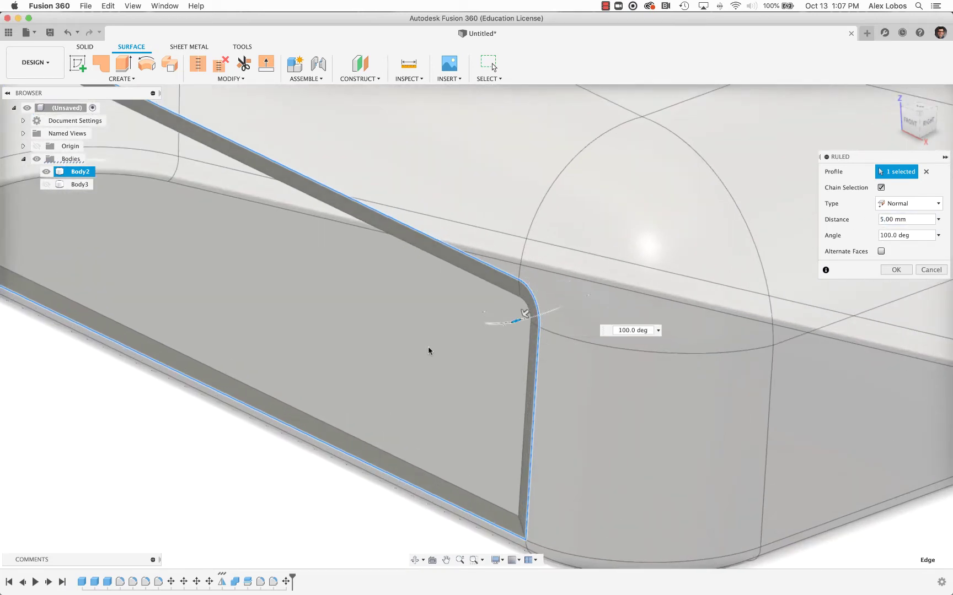
pyautogui.scroll(-5, 430, 353)
pyautogui.press('Return')
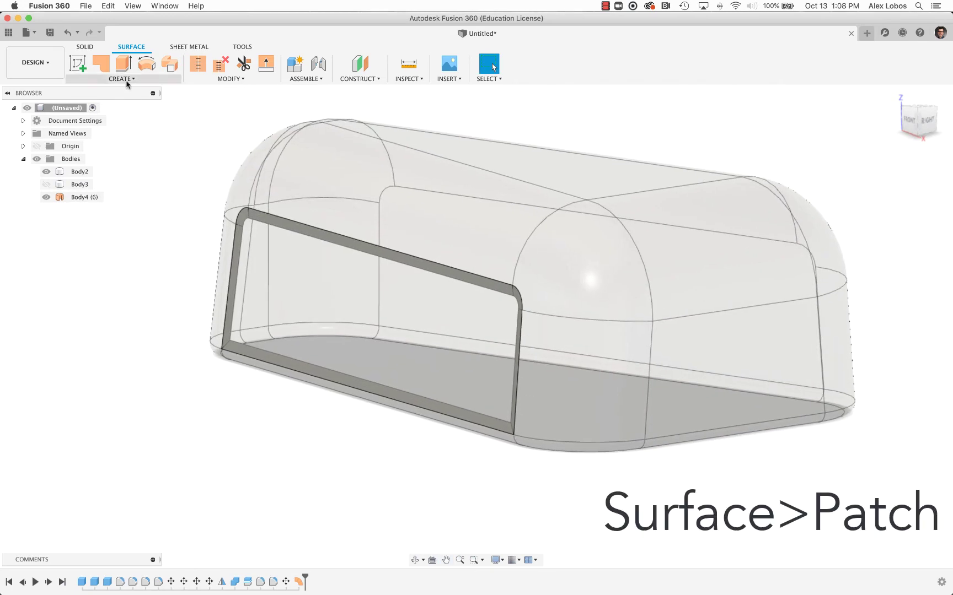
# - Fill the ruled strip's two openings with flat patch surfaces
pyautogui.click(101, 64)
pyautogui.click(287, 236)
pyautogui.press('Return')
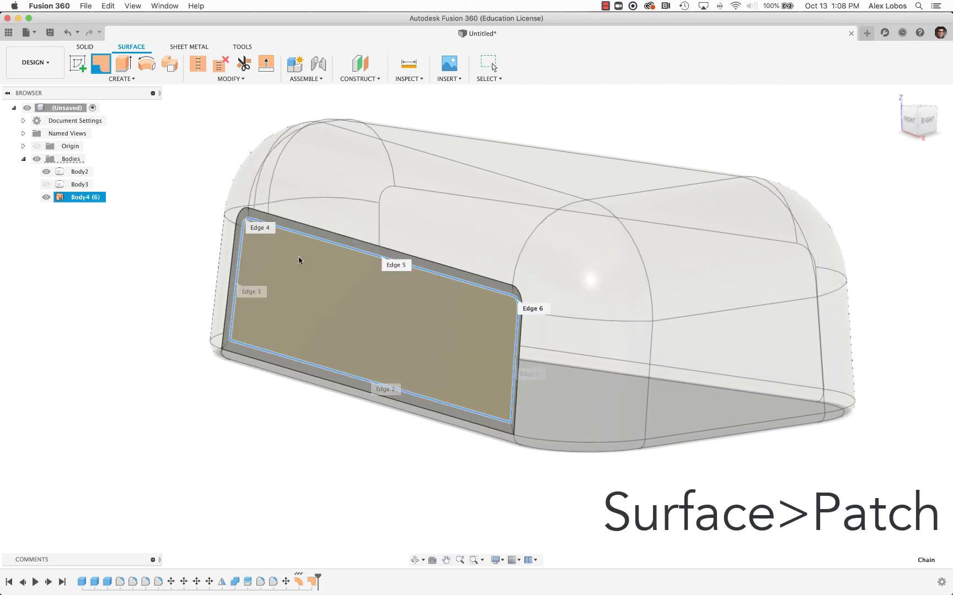
pyautogui.click(101, 64)
pyautogui.click(266, 221)
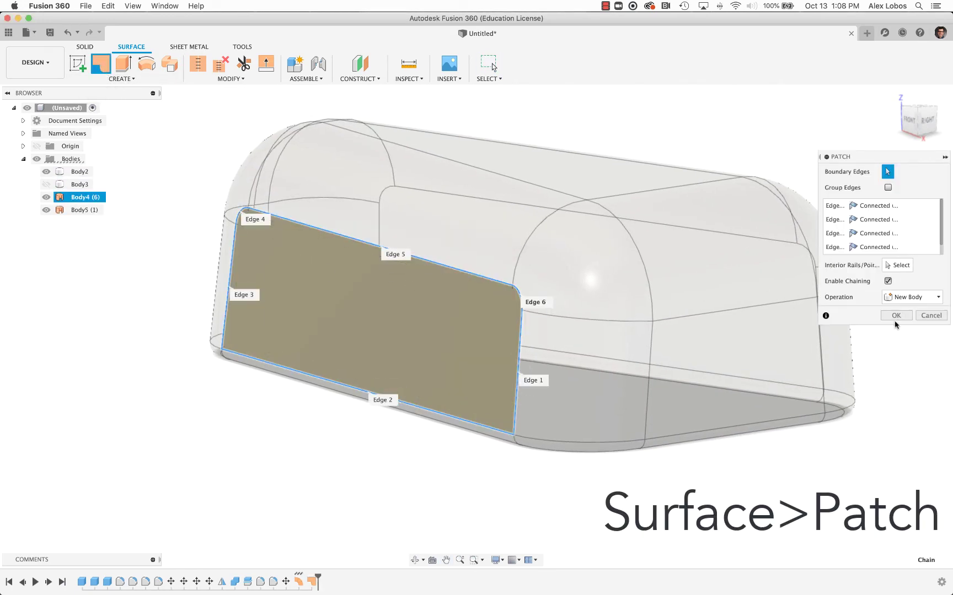
pyautogui.press('Return')
# - Hide head shell Body2 and reverse the normals of both patch faces
pyautogui.click(49, 175)
pyautogui.keyDown('shift'); pyautogui.moveTo(221, 428); pyautogui.dragTo(278, 436, button='middle'); pyautogui.keyUp('shift')
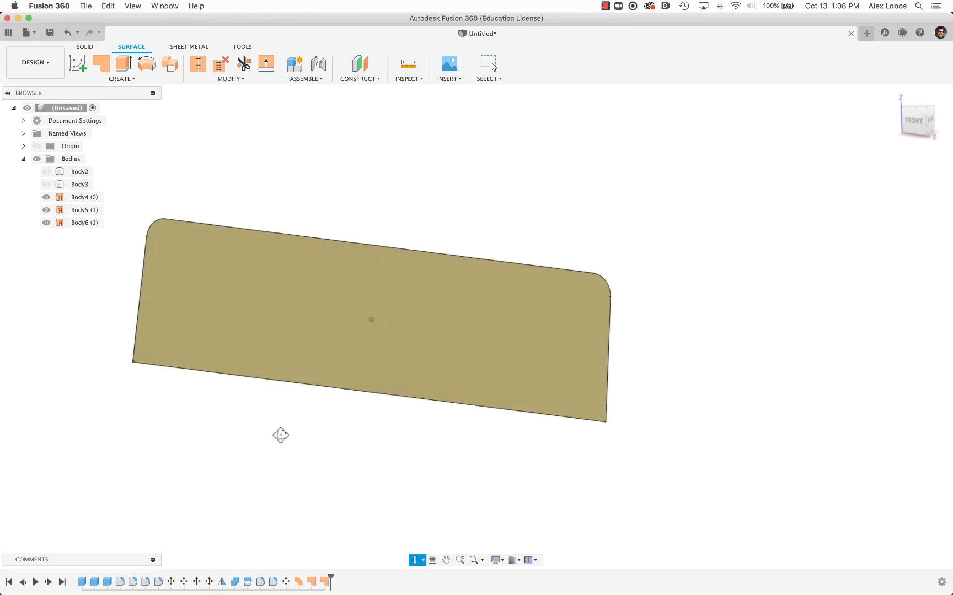
pyautogui.click(231, 79)
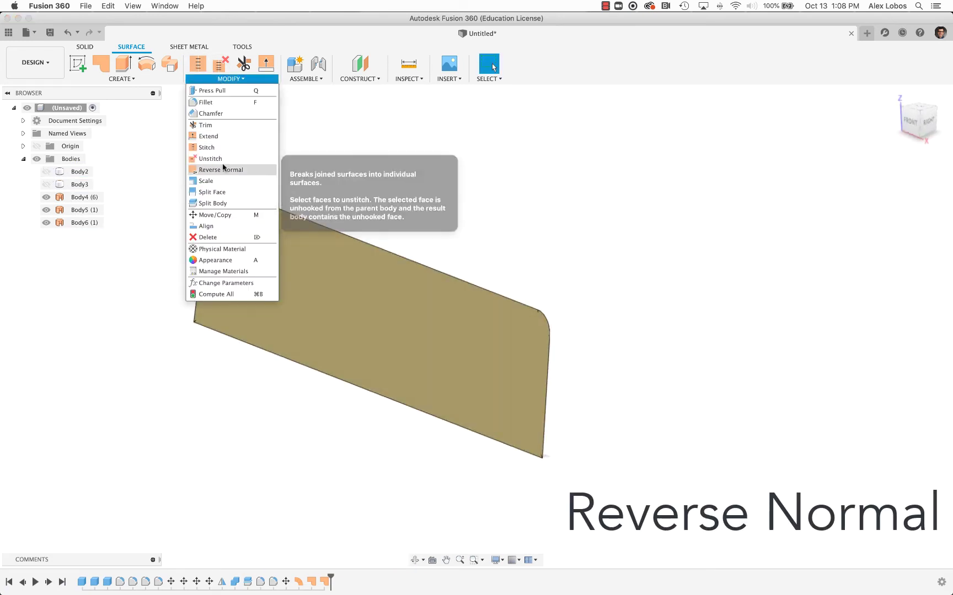
pyautogui.click(229, 166)
pyautogui.click(373, 270)
pyautogui.keyDown('shift'); pyautogui.moveTo(479, 240); pyautogui.dragTo(691, 199, button='middle'); pyautogui.keyUp('shift')
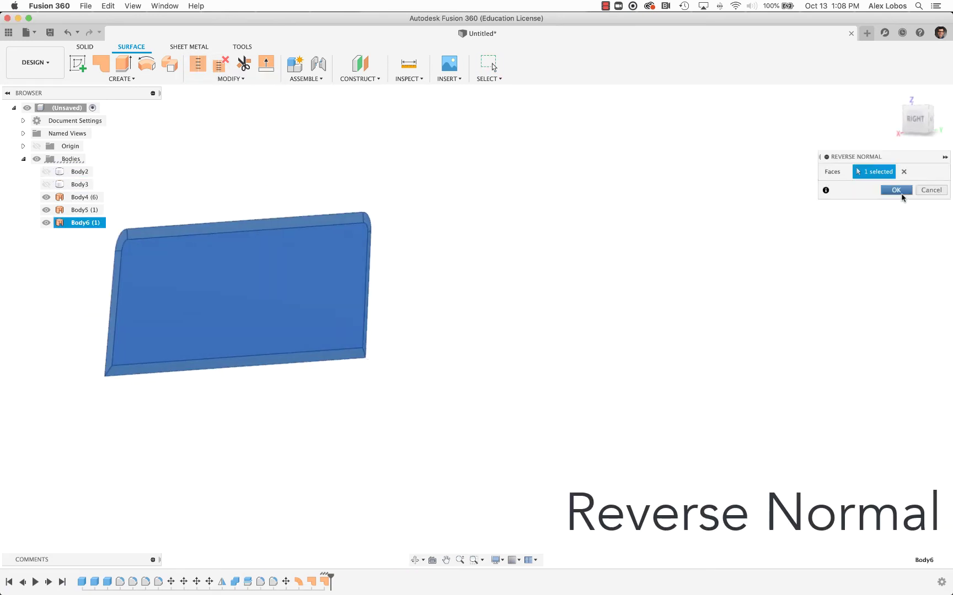
pyautogui.click(896, 189)
pyautogui.rightClick(493, 182)
pyautogui.click(494, 119)
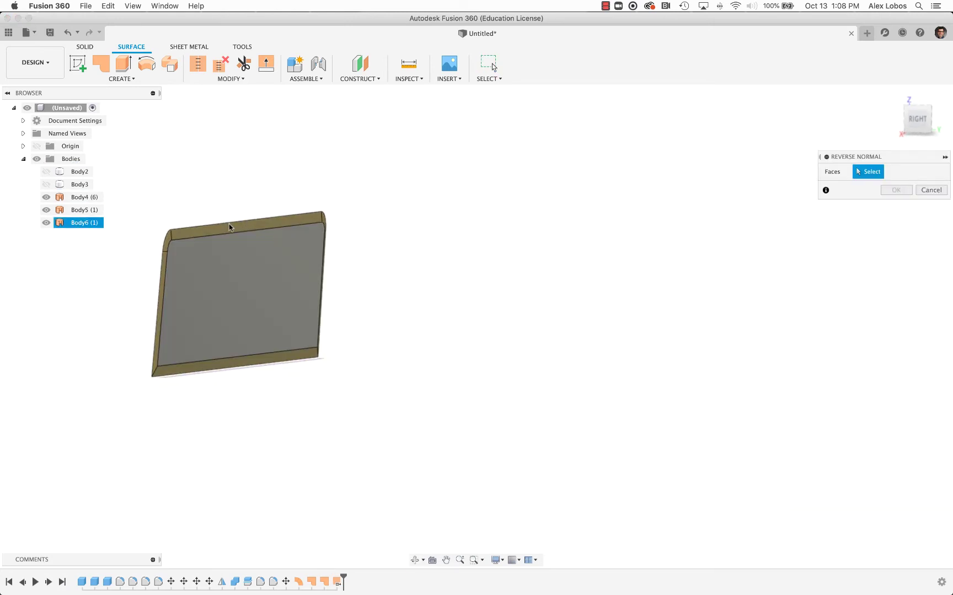
pyautogui.click(243, 227)
pyautogui.click(896, 189)
pyautogui.moveTo(552, 242)
pyautogui.keyDown('shift'); pyautogui.mouseDown(button='middle')
pyautogui.moveTo(503, 254)
pyautogui.moveTo(634, 282)
pyautogui.mouseUp(button='middle'); pyautogui.keyUp('shift')
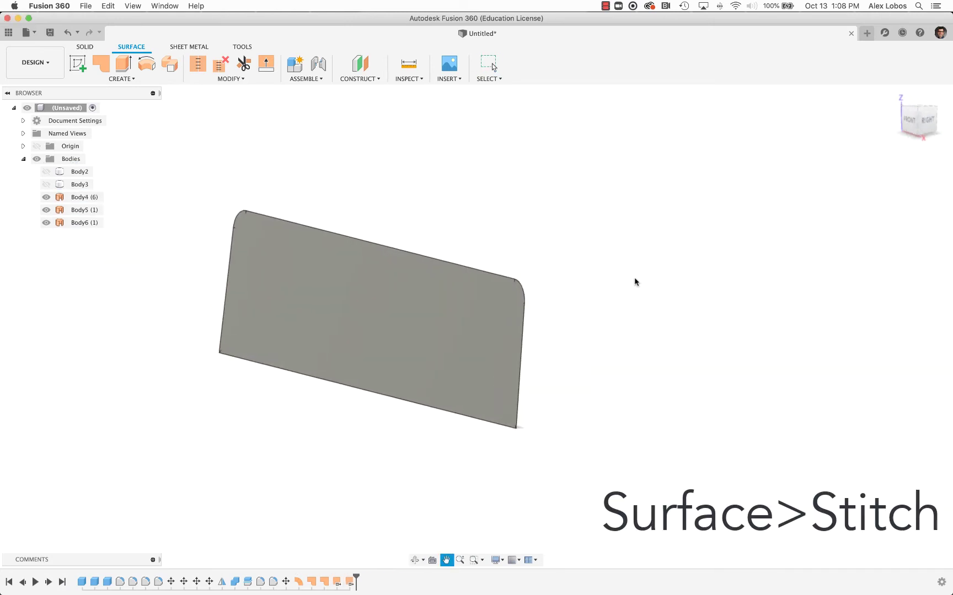
# - Stitch all surfaces into Body7, then show Body2 and hide Body7
pyautogui.click(195, 69)
pyautogui.moveTo(174, 189); pyautogui.dragTo(600, 482)
pyautogui.click(896, 345)
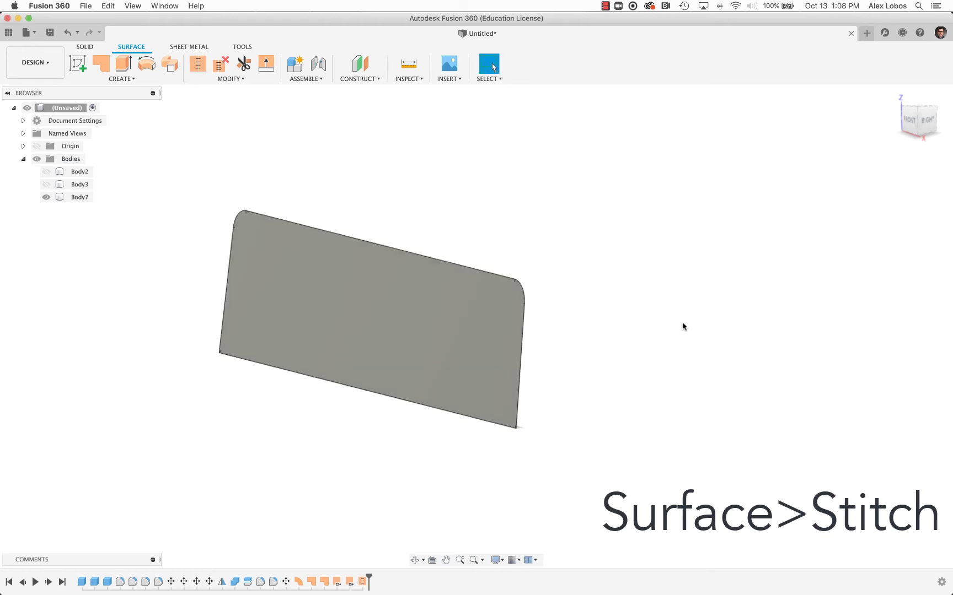
pyautogui.click(46, 172)
pyautogui.click(47, 197)
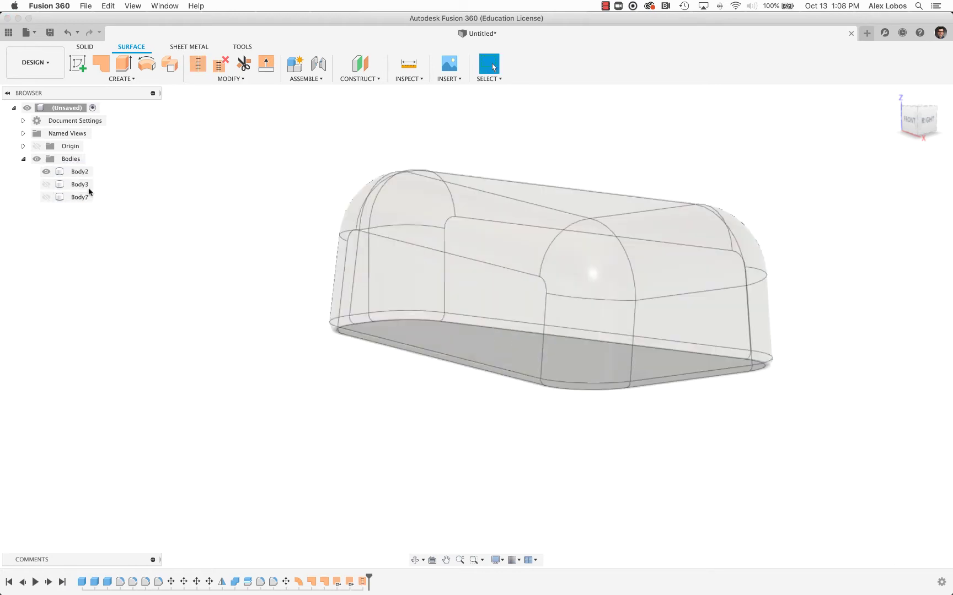
pyautogui.click(359, 69)
pyautogui.click(364, 122)
# - Create a midplane between two opposite faces of the head
pyautogui.keyDown('shift'); pyautogui.moveTo(401, 274); pyautogui.dragTo(523, 270, button='middle'); pyautogui.keyUp('shift')
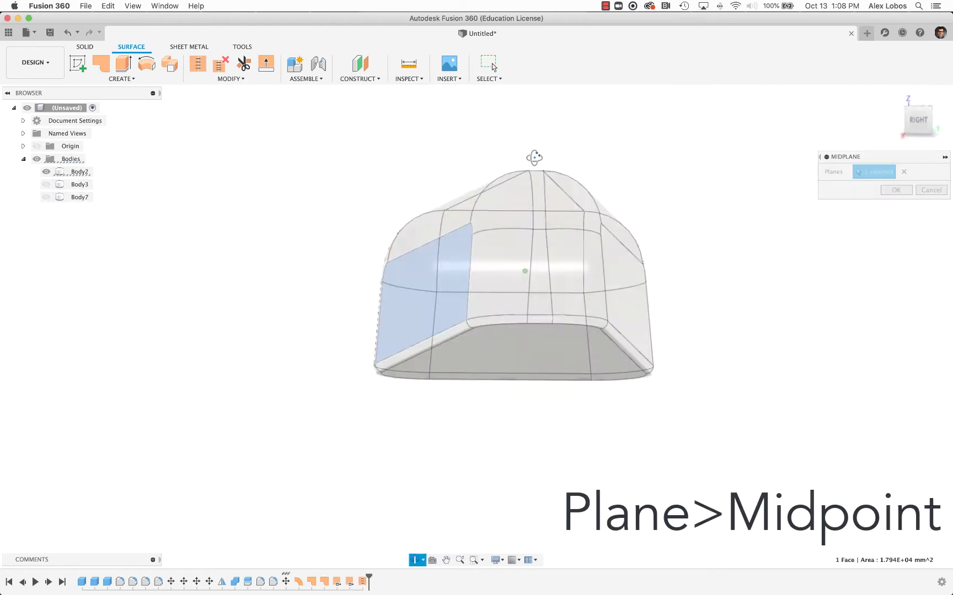
pyautogui.click(614, 325)
pyautogui.click(896, 190)
pyautogui.moveTo(330, 220)
pyautogui.keyDown('shift'); pyautogui.mouseDown(button='middle')
pyautogui.moveTo(258, 224)
pyautogui.moveTo(246, 213)
pyautogui.mouseUp(button='middle'); pyautogui.keyUp('shift')
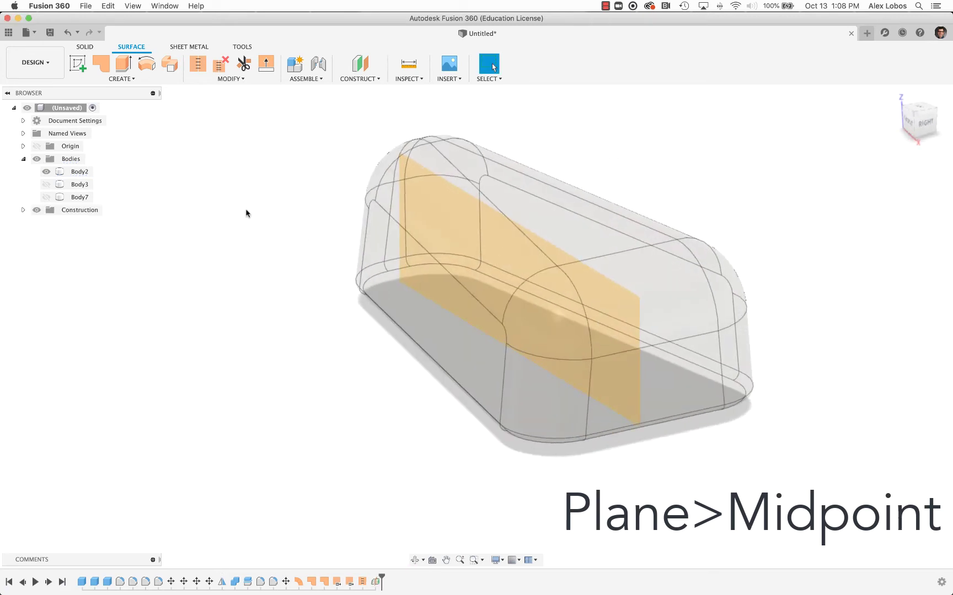
pyautogui.click(47, 196)
# - Mirror side panel Body7 across the midplane, creating Body8
pyautogui.click(85, 47)
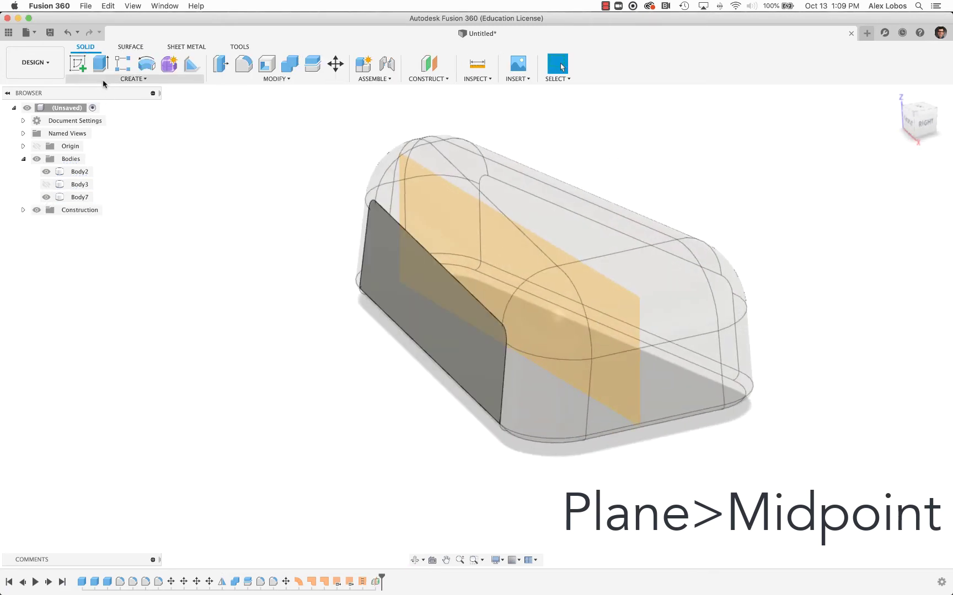
pyautogui.click(104, 81)
pyautogui.click(88, 307)
pyautogui.click(376, 268)
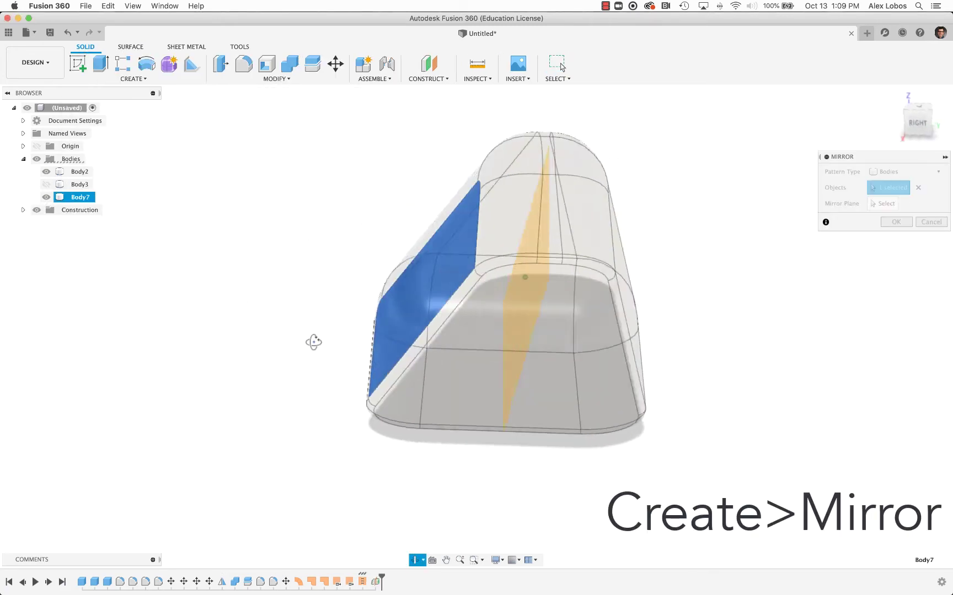
pyautogui.keyDown('shift'); pyautogui.moveTo(312, 340); pyautogui.dragTo(441, 375, button='middle'); pyautogui.keyUp('shift')
pyautogui.click(456, 337)
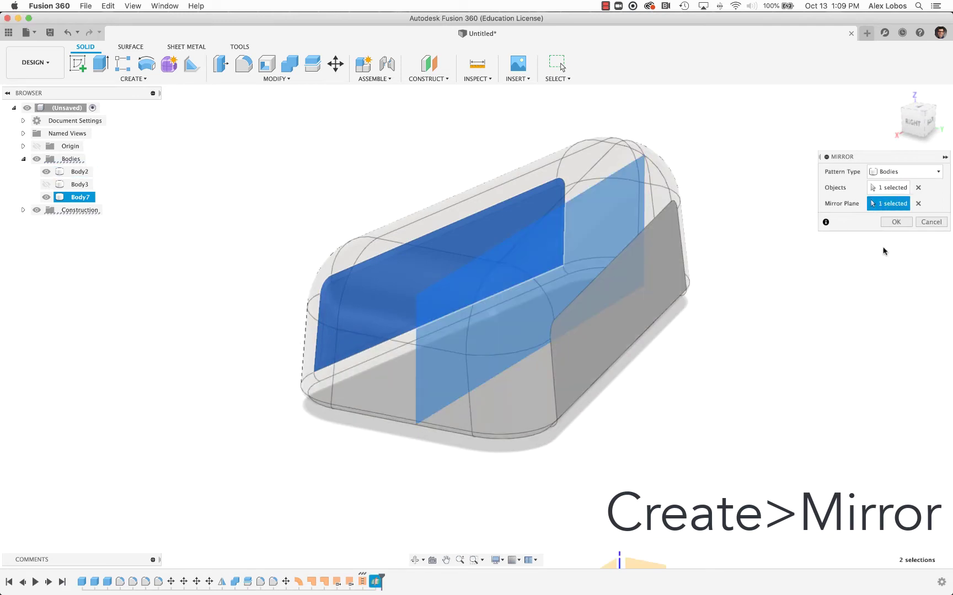
pyautogui.click(896, 221)
# - Set Body2 opacity to 100% and hide the construction plane
pyautogui.rightClick(77, 172)
pyautogui.moveTo(113, 378)
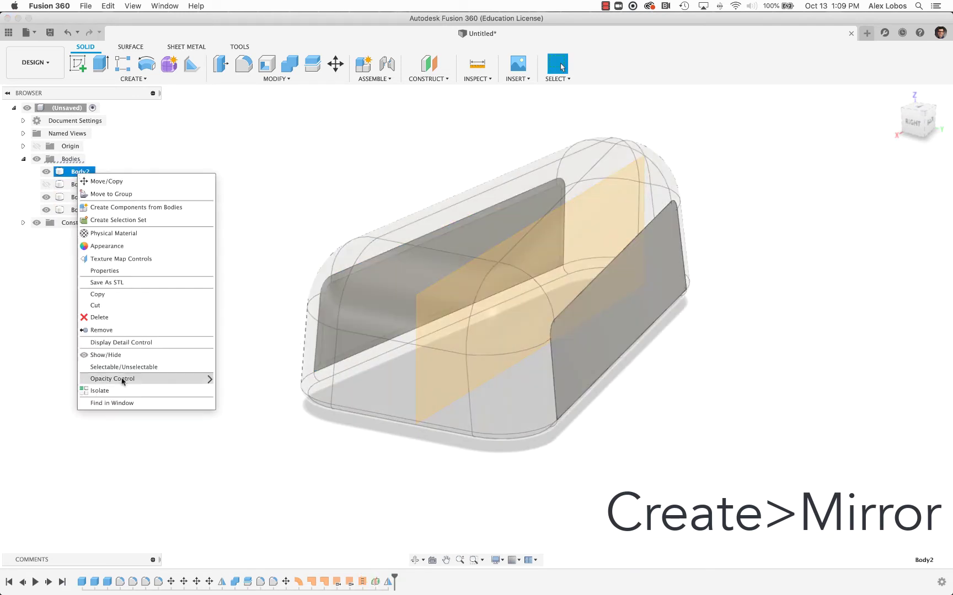
pyautogui.click(248, 492)
pyautogui.keyDown('shift'); pyautogui.moveTo(262, 180); pyautogui.dragTo(336, 186, button='middle'); pyautogui.keyUp('shift')
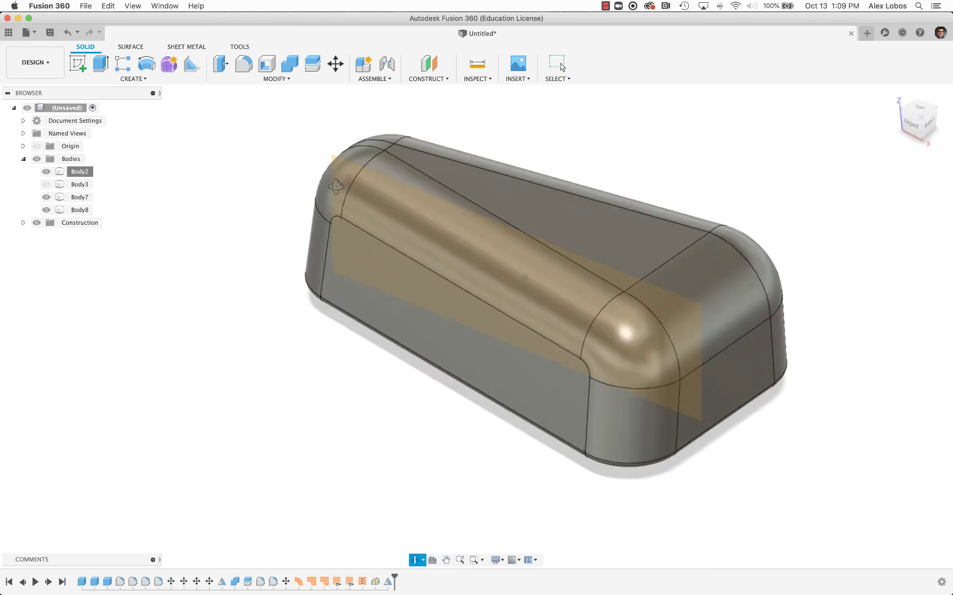
pyautogui.click(36, 223)
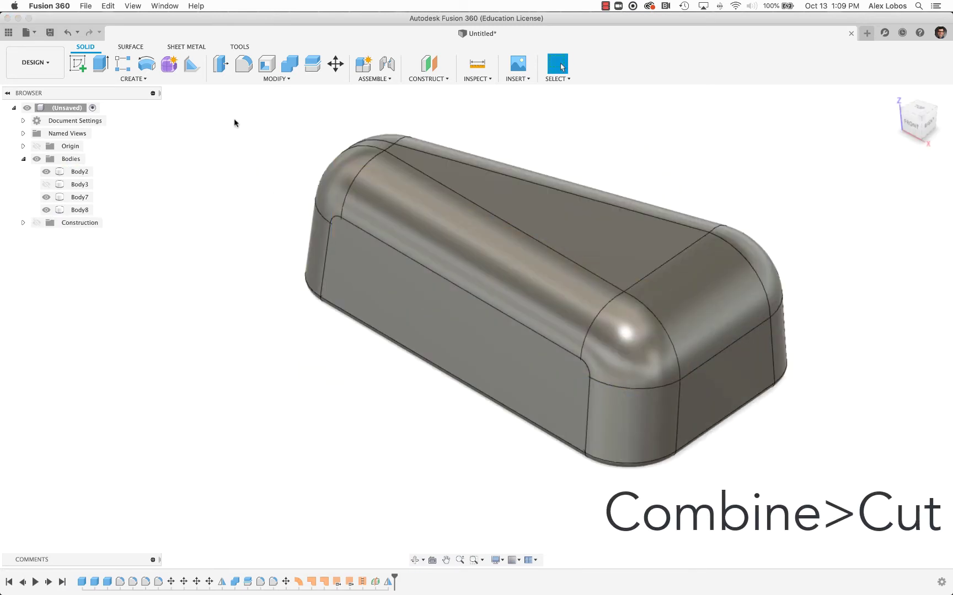
# - Combine-cut Body7 and Body8 out of head Body2 as recessed pockets
pyautogui.click(288, 72)
pyautogui.click(606, 210)
pyautogui.click(605, 333)
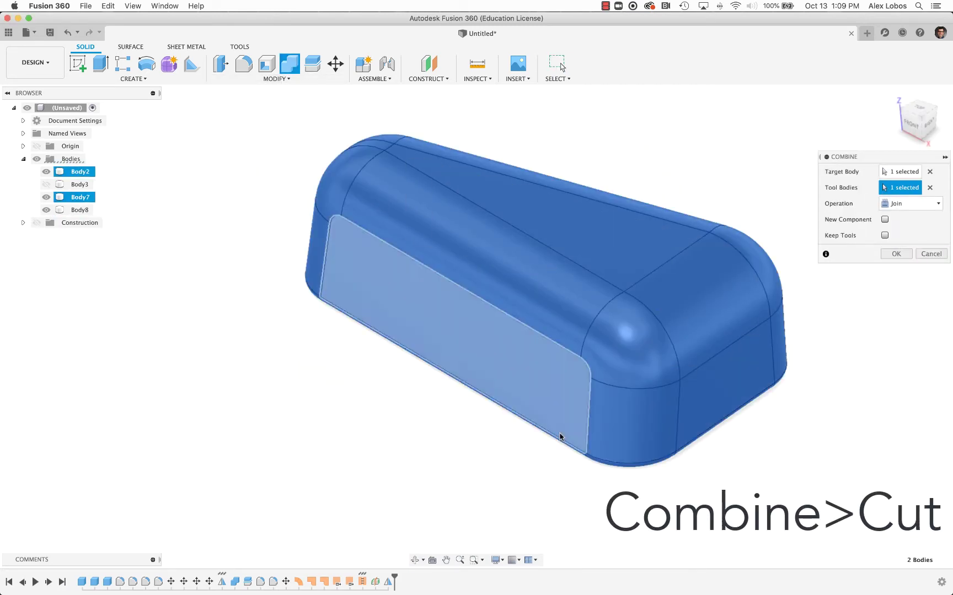
pyautogui.click(558, 432)
pyautogui.keyDown('shift'); pyautogui.moveTo(558, 431); pyautogui.dragTo(406, 444, button='middle'); pyautogui.keyUp('shift')
pyautogui.click(902, 208)
pyautogui.click(896, 223)
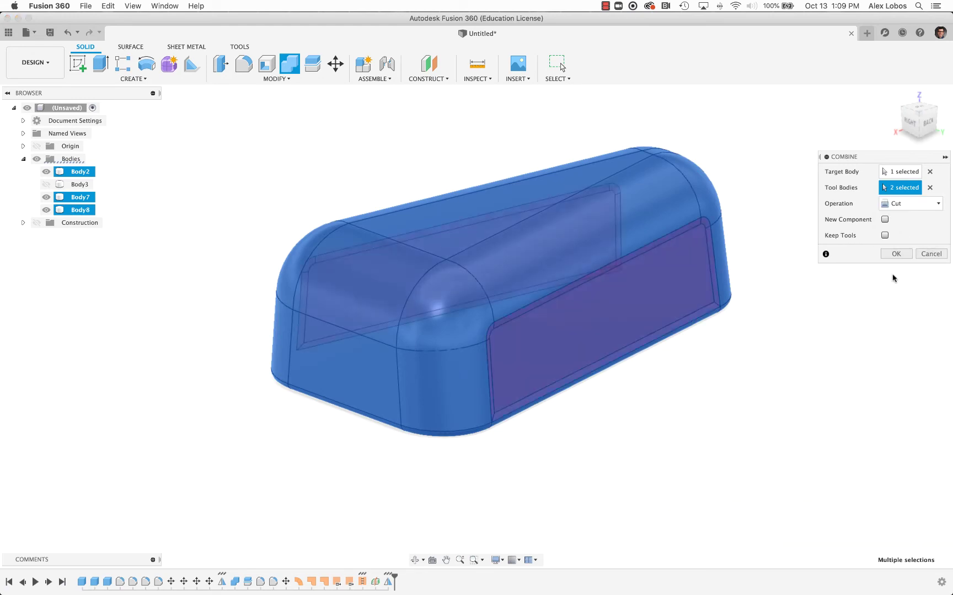
pyautogui.click(897, 254)
pyautogui.moveTo(271, 272)
pyautogui.keyDown('shift'); pyautogui.mouseDown(button='middle')
pyautogui.moveTo(308, 308)
pyautogui.moveTo(300, 283)
pyautogui.moveTo(191, 272)
pyautogui.moveTo(325, 313)
pyautogui.moveTo(308, 317)
pyautogui.moveTo(336, 392)
pyautogui.moveTo(386, 391)
pyautogui.mouseUp(button='middle'); pyautogui.keyUp('shift')
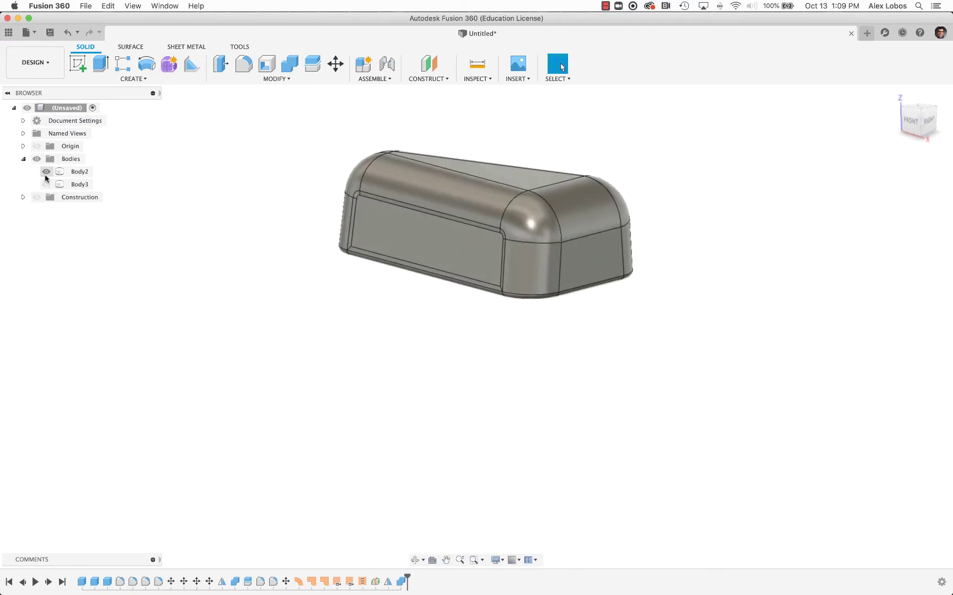
# - Hide the head, show the L-shaped Body3, and open its options
pyautogui.click(47, 172)
pyautogui.moveTo(218, 315)
pyautogui.keyDown('shift'); pyautogui.mouseDown(button='middle')
pyautogui.moveTo(223, 334)
pyautogui.moveTo(249, 312)
pyautogui.moveTo(231, 297)
pyautogui.mouseUp(button='middle'); pyautogui.keyUp('shift')
pyautogui.rightClick(81, 185)
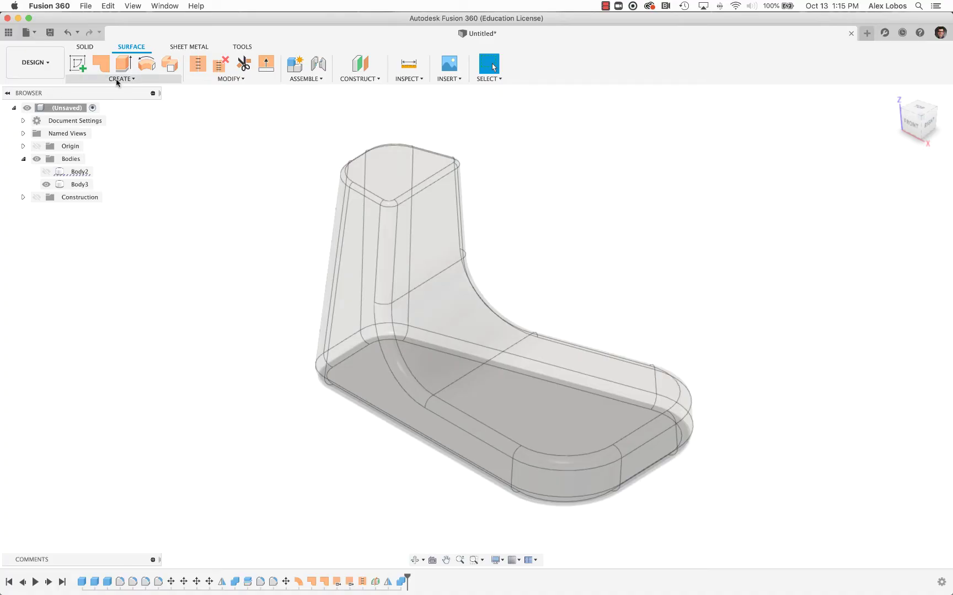
# - Start a ruled surface on the L-shaped body's chained outer edges
pyautogui.click(117, 79)
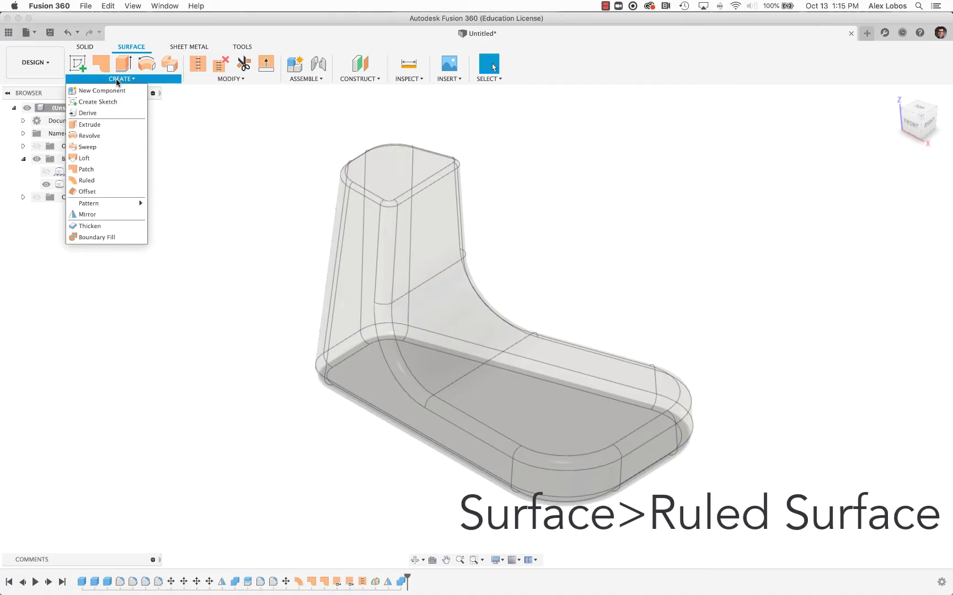
pyautogui.click(88, 179)
pyautogui.click(351, 216)
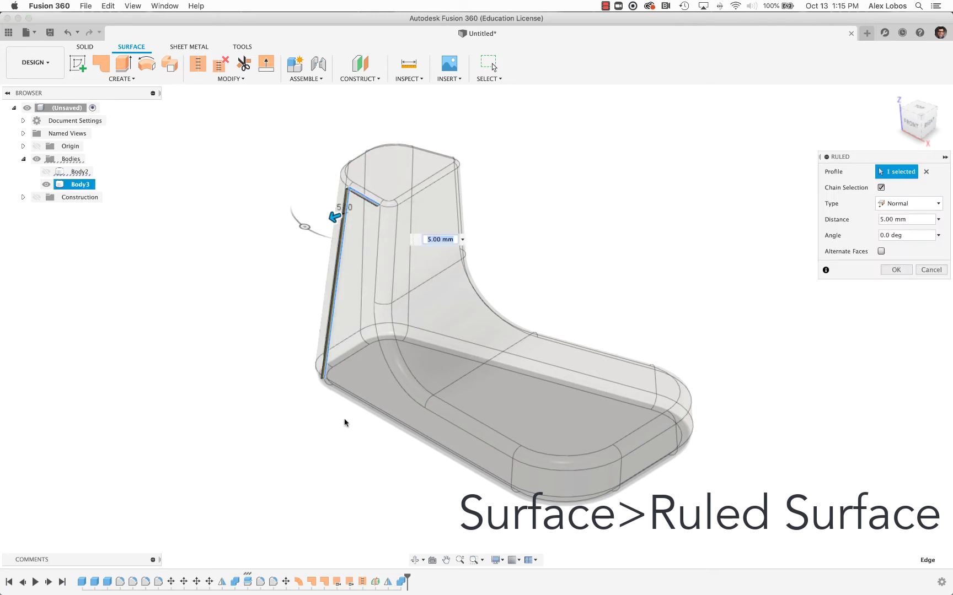
pyautogui.click(377, 266)
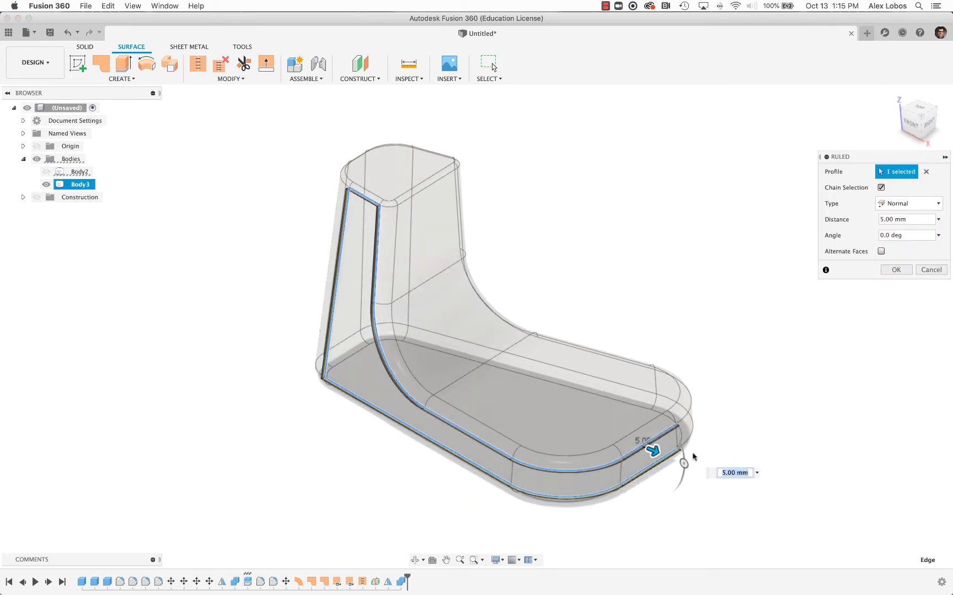
pyautogui.keyDown('shift'); pyautogui.moveTo(667, 457); pyautogui.dragTo(350, 479, button='middle'); pyautogui.keyUp('shift')
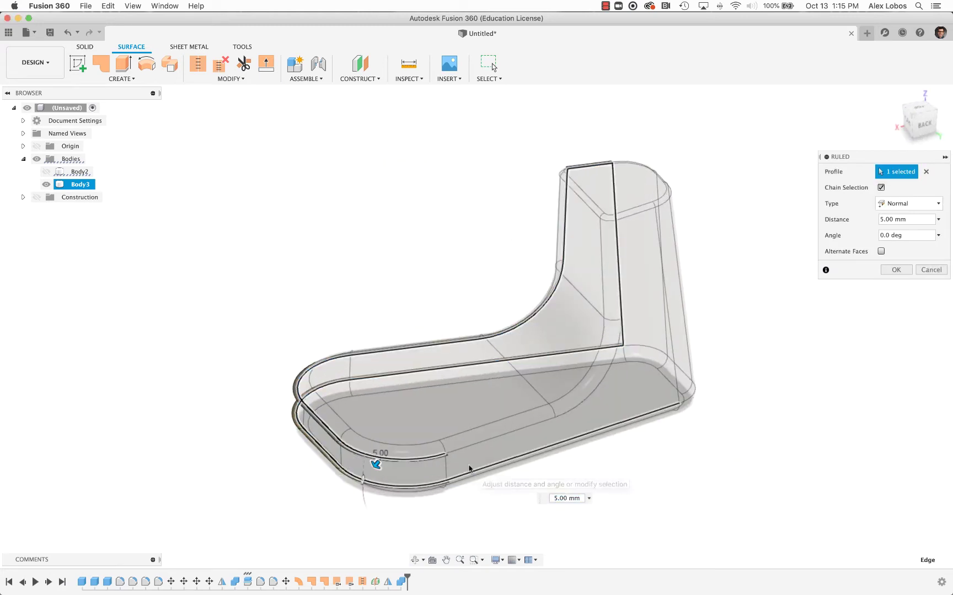
pyautogui.click(595, 394)
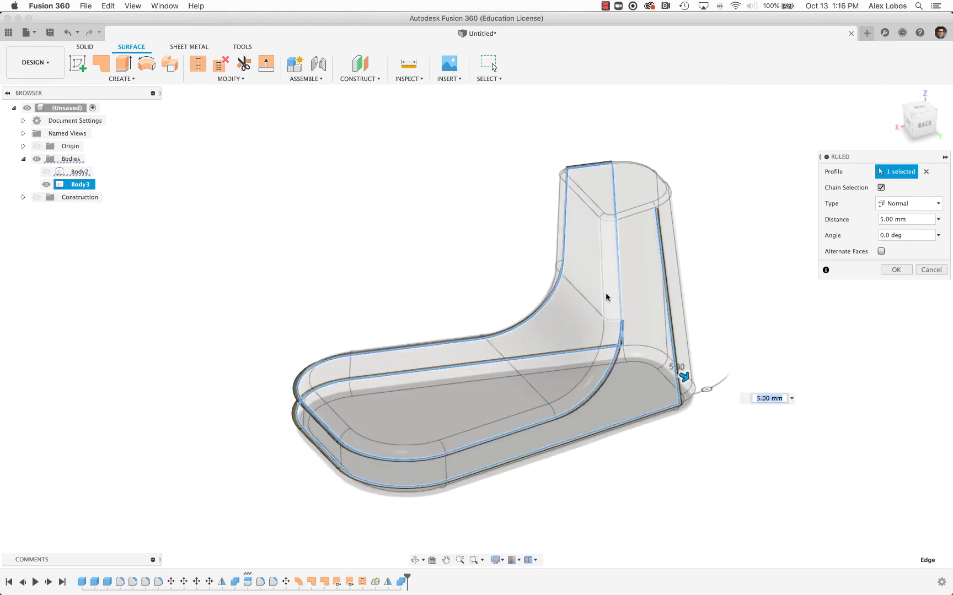
# - Set the ruled strip to 7 mm at 115° and accept it as Body9
pyautogui.keyDown('shift'); pyautogui.moveTo(605, 297); pyautogui.dragTo(742, 319, button='middle'); pyautogui.keyUp('shift')
pyautogui.scroll(5, 653, 190)
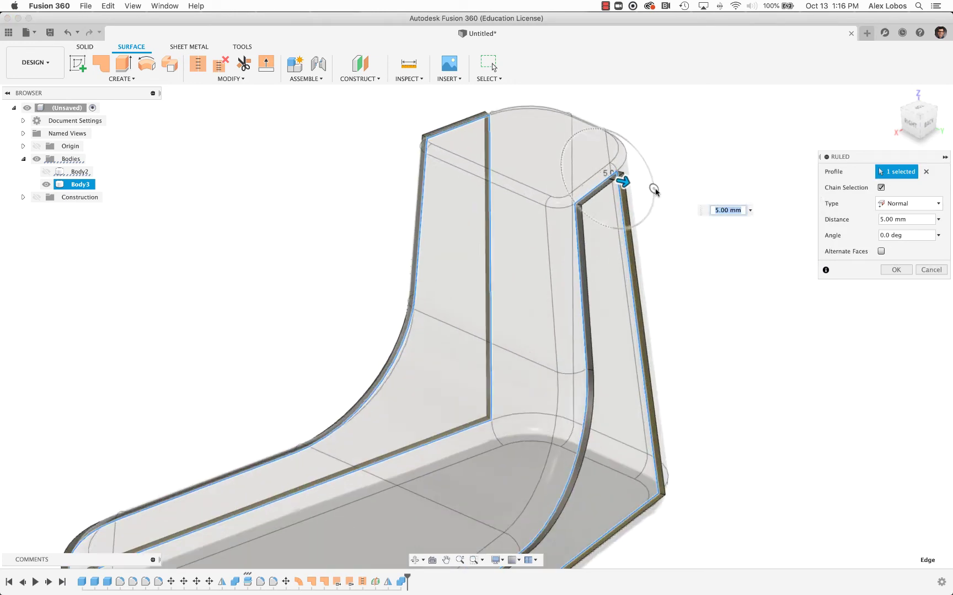
pyautogui.moveTo(642, 185); pyautogui.dragTo(585, 214)
pyautogui.keyDown('shift'); pyautogui.moveTo(889, 286); pyautogui.dragTo(856, 249, button='middle'); pyautogui.keyUp('shift')
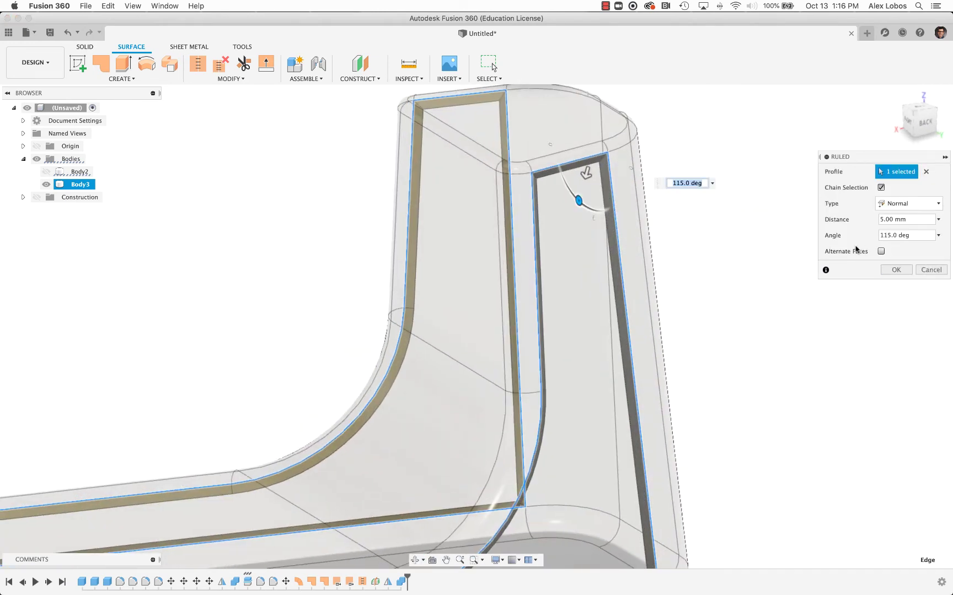
pyautogui.write('7')
pyautogui.press('Return')
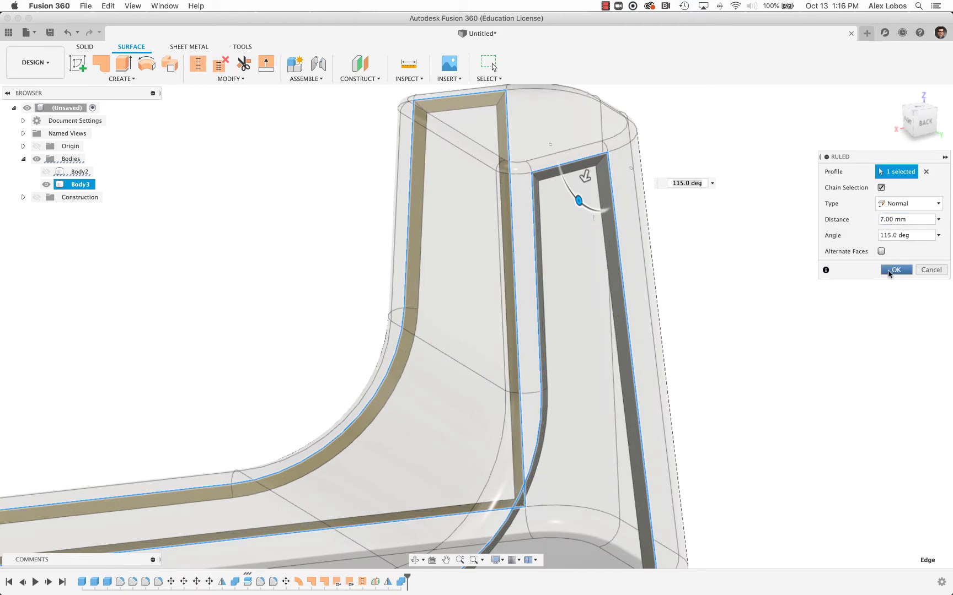
pyautogui.click(888, 270)
pyautogui.scroll(-5, 758, 356)
# - Patch the first strip's edge loop and reverse the patch's normal
pyautogui.click(101, 63)
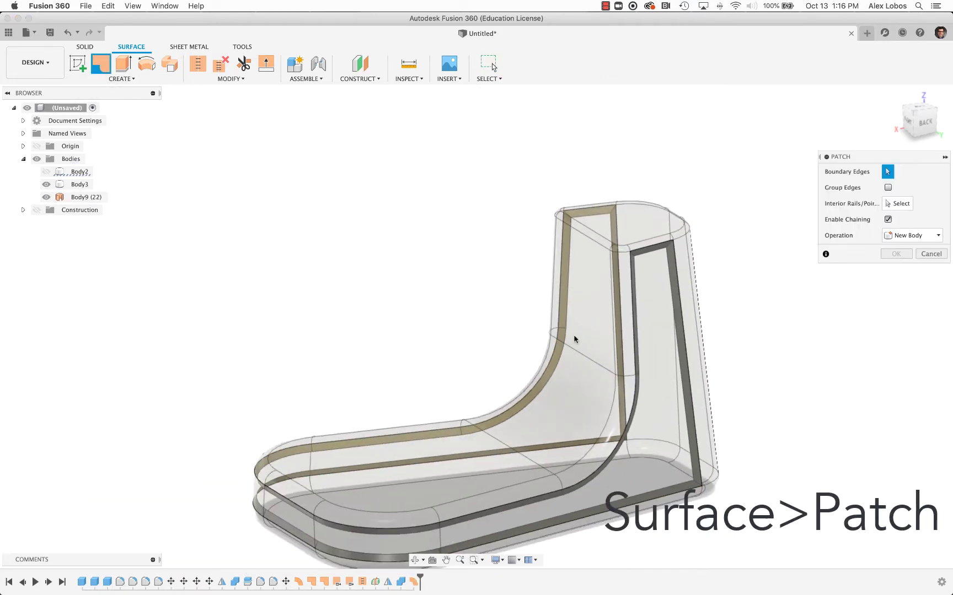
pyautogui.click(567, 327)
pyautogui.click(568, 327)
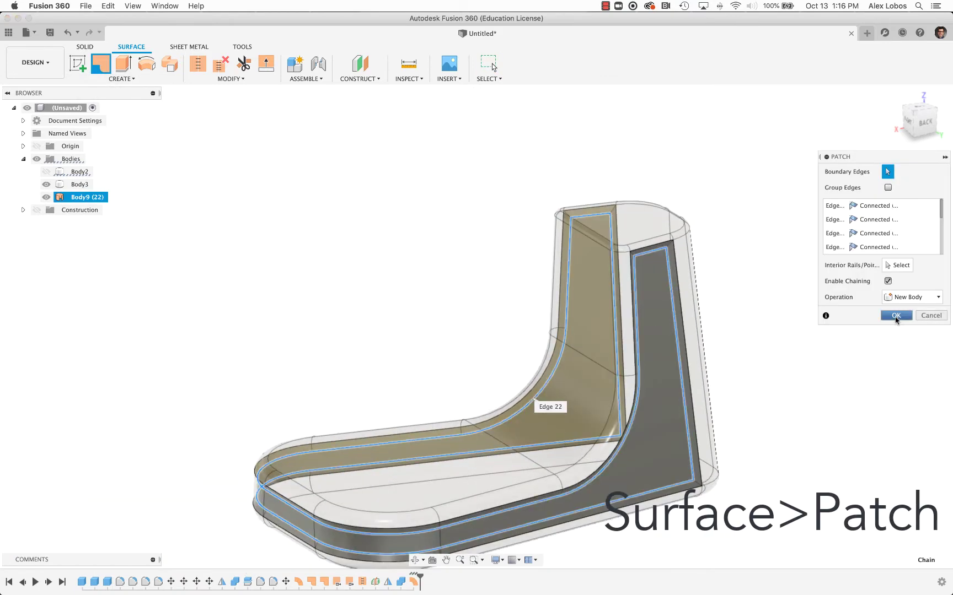
pyautogui.click(230, 80)
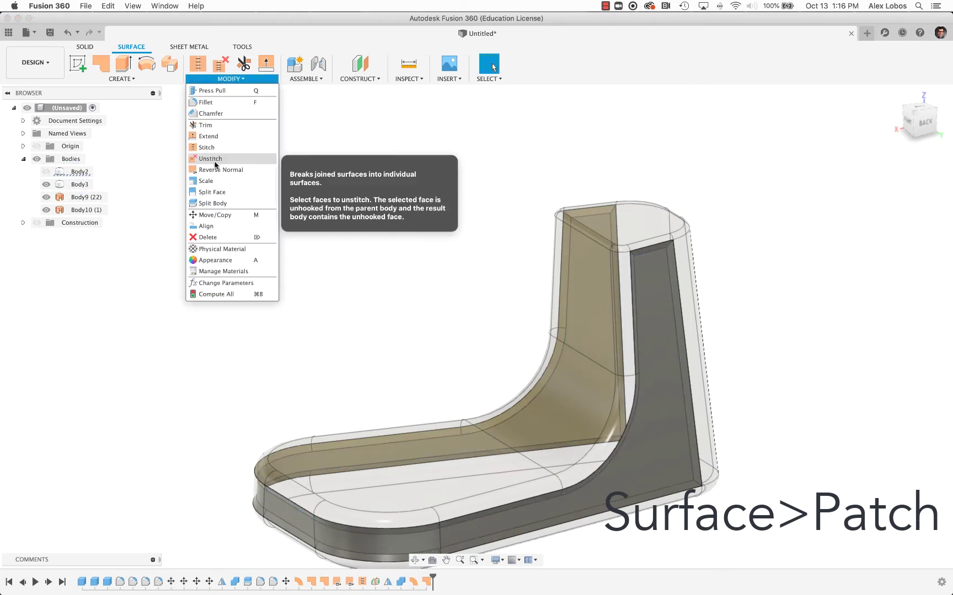
pyautogui.click(218, 165)
pyautogui.click(683, 364)
pyautogui.click(896, 190)
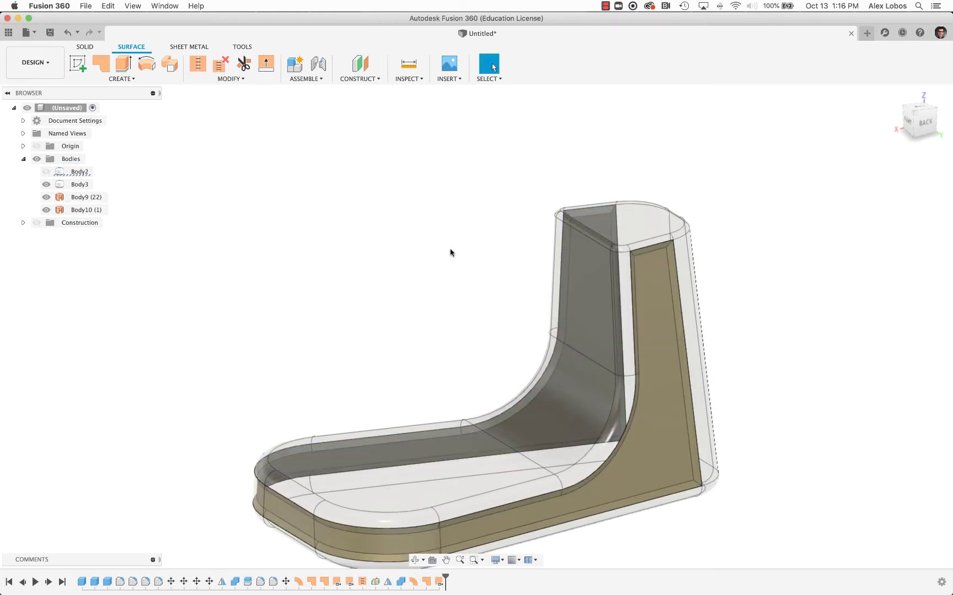
# - Add a second ruled strip from the patch edges, 7 mm at 155°
pyautogui.click(104, 79)
pyautogui.click(95, 183)
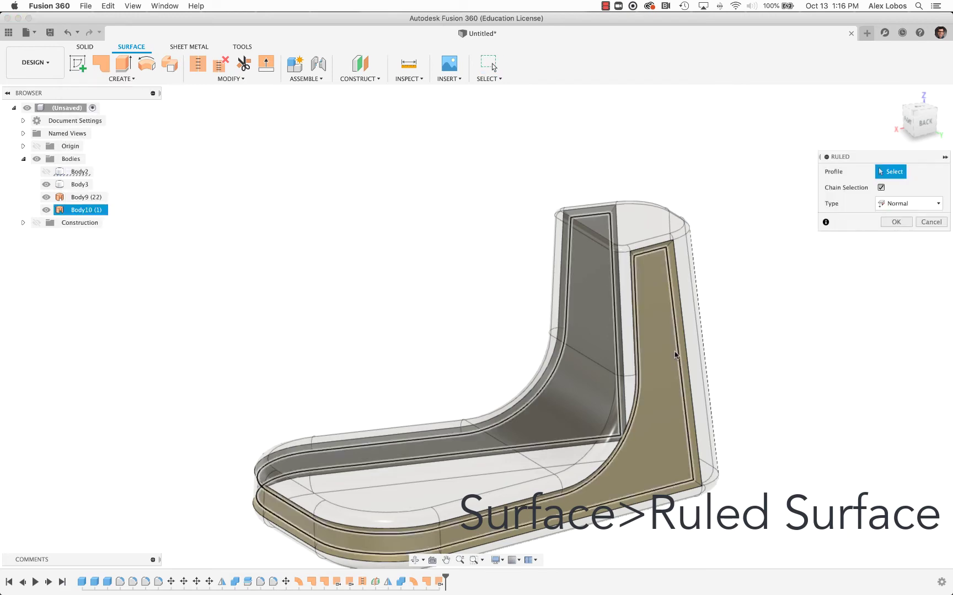
pyautogui.click(689, 351)
pyautogui.scroll(3, 681, 336)
pyautogui.scroll(2, 663, 313)
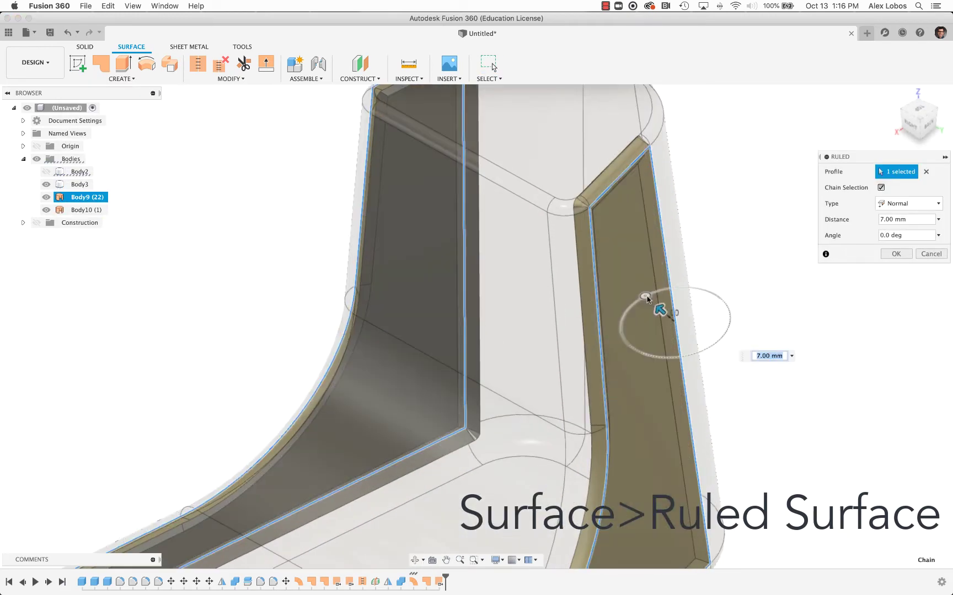
pyautogui.moveTo(664, 312)
pyautogui.mouseDown()
pyautogui.moveTo(687, 293)
pyautogui.moveTo(725, 341)
pyautogui.mouseUp()
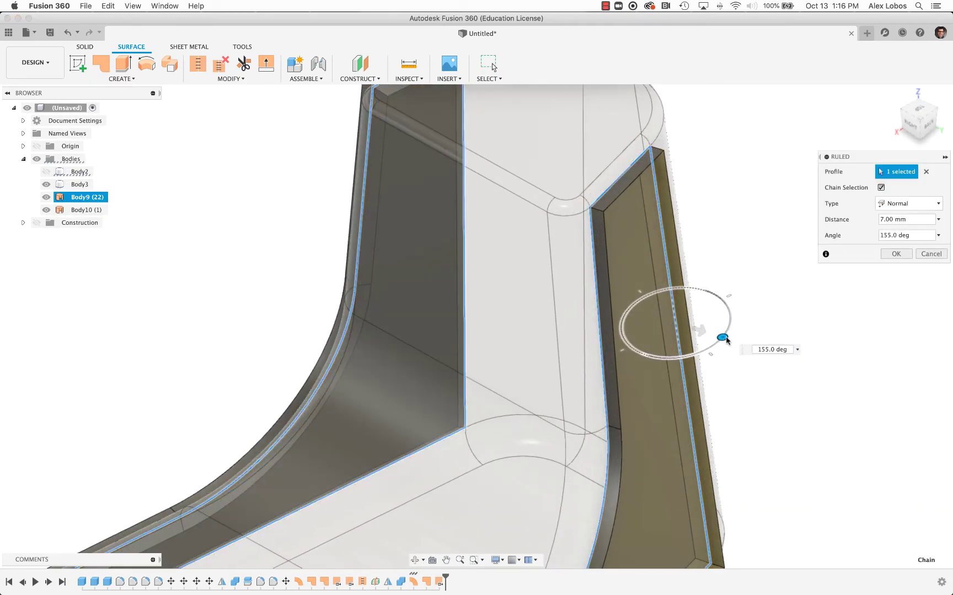
pyautogui.press('Return')
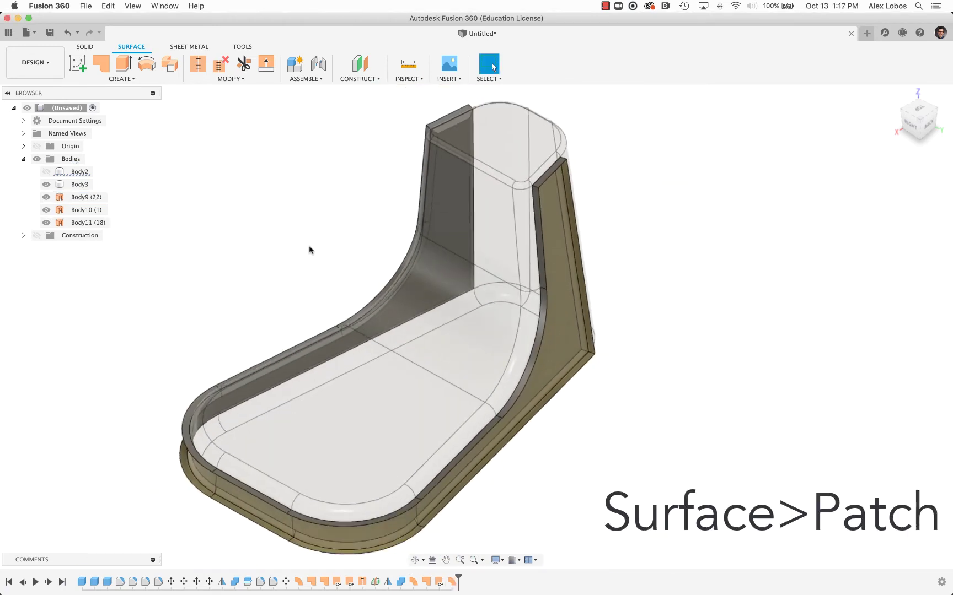
# - Patch the second strip's opening and select all four surfaces for stitching
pyautogui.click(102, 65)
pyautogui.click(484, 431)
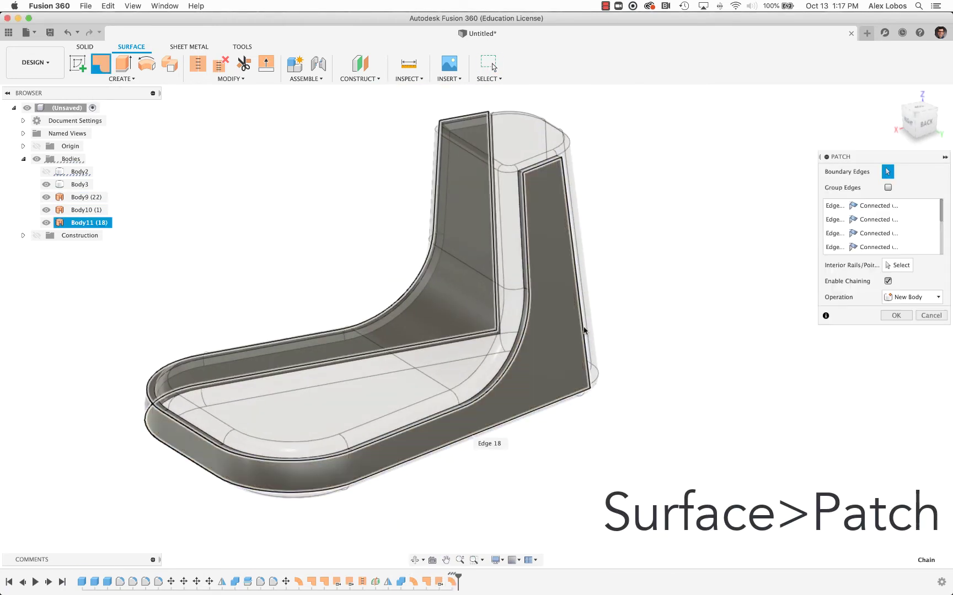
pyautogui.click(886, 317)
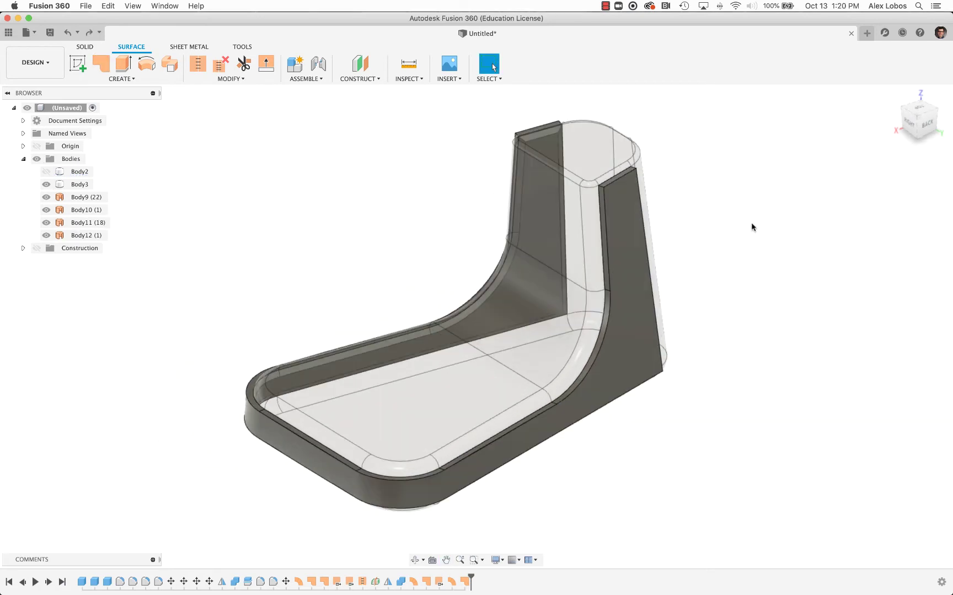
pyautogui.click(198, 66)
pyautogui.moveTo(188, 105); pyautogui.dragTo(727, 528)
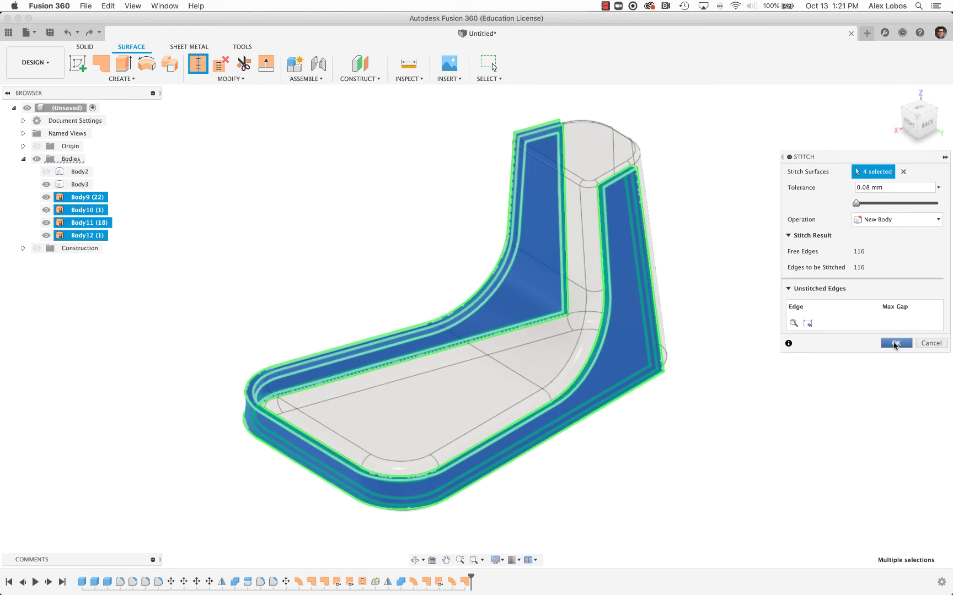
# - Stitch the four surfaces into one body and make Body3 100% opaque
pyautogui.click(895, 343)
pyautogui.rightClick(77, 185)
pyautogui.moveTo(112, 393)
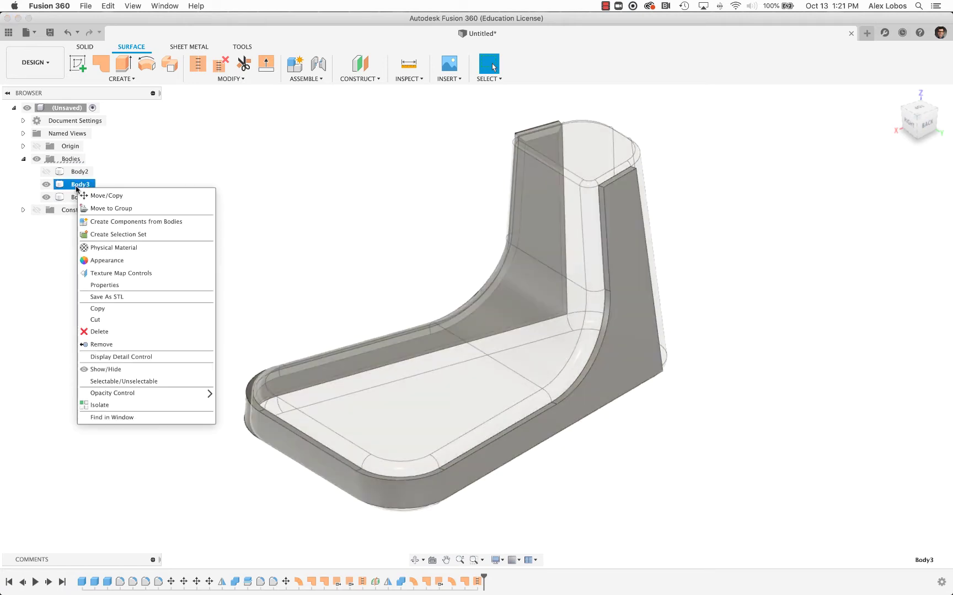
pyautogui.click(241, 503)
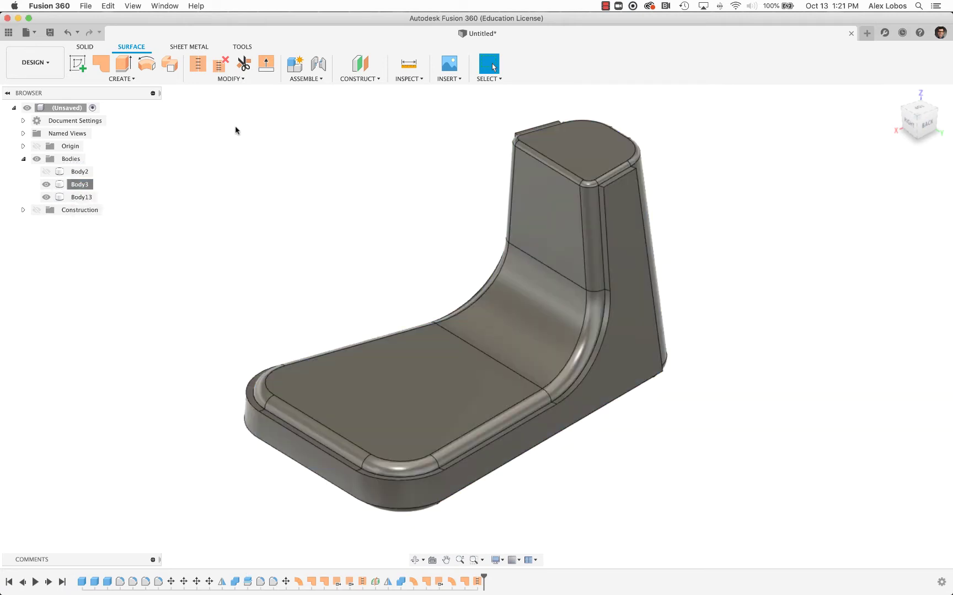
# - Cut the stitched body out of Body3, leaving a recessed rim
pyautogui.click(84, 48)
pyautogui.click(289, 63)
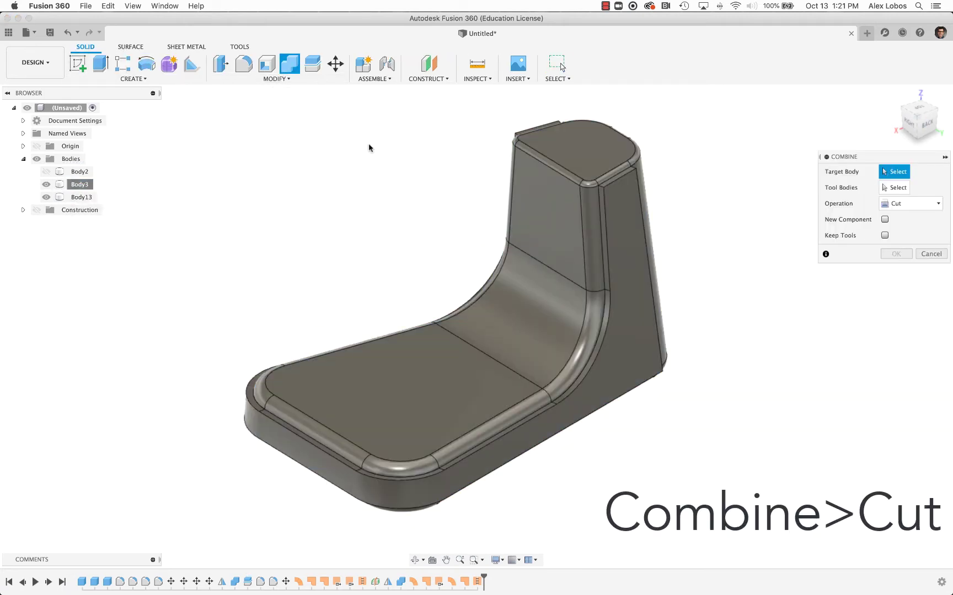
pyautogui.click(580, 167)
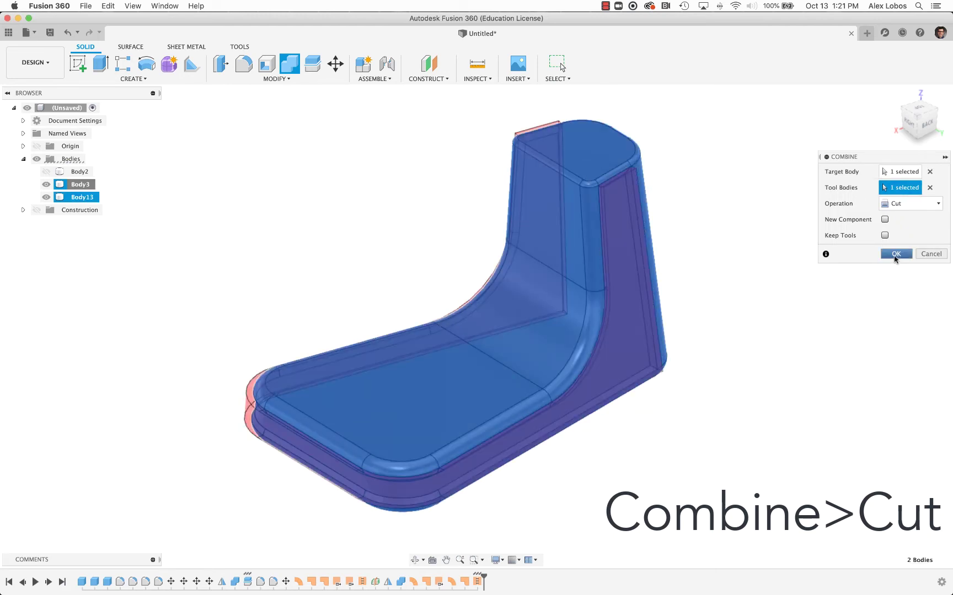
pyautogui.click(896, 254)
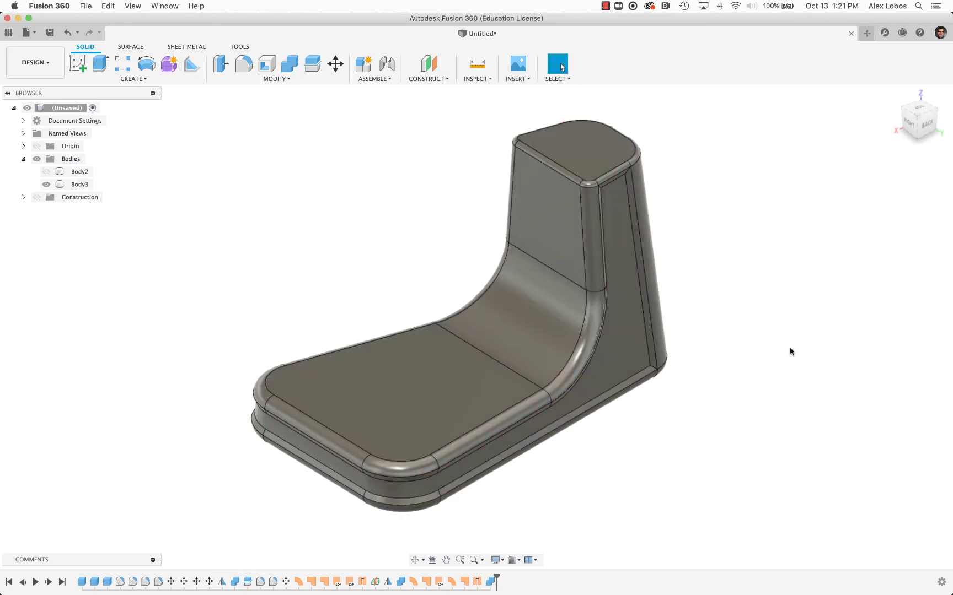
pyautogui.keyDown('shift'); pyautogui.moveTo(791, 351); pyautogui.dragTo(807, 381, button='middle'); pyautogui.keyUp('shift')
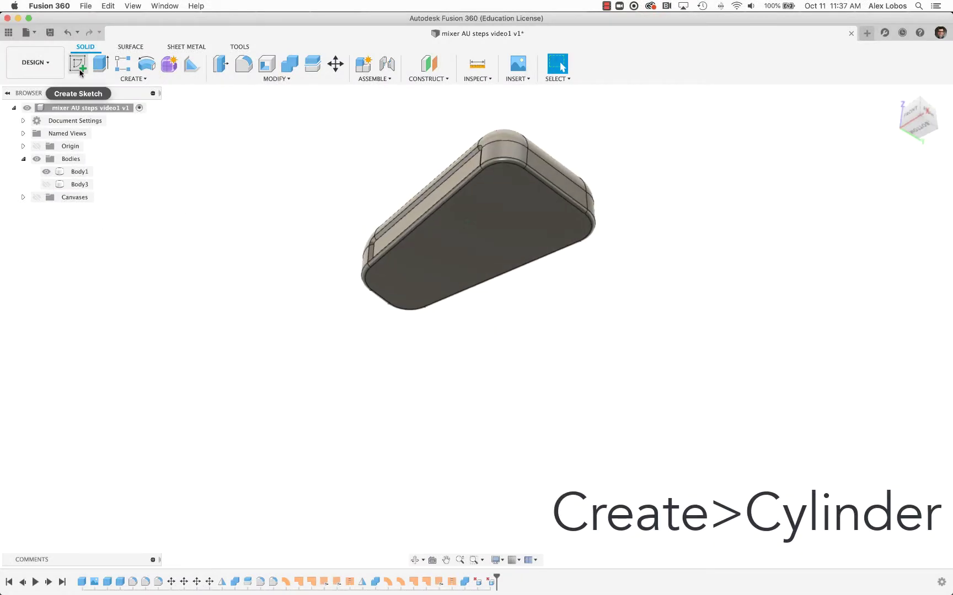
# - Add a 120 mm diameter, 20 mm tall cylinder as a new body
pyautogui.click(134, 79)
pyautogui.click(105, 238)
pyautogui.click(380, 446)
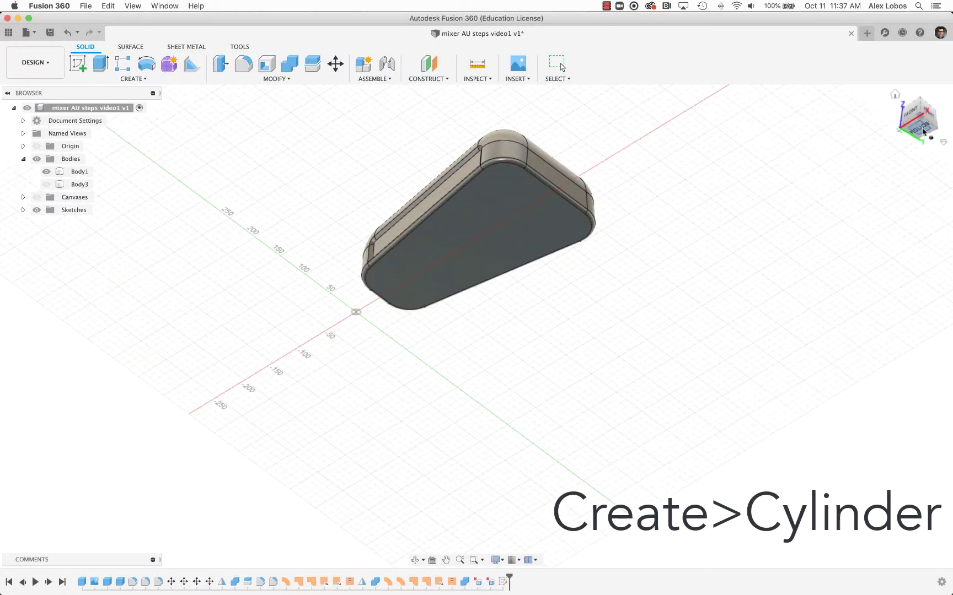
pyautogui.click(923, 131)
pyautogui.scroll(5, 663, 192)
pyautogui.scroll(3, 711, 207)
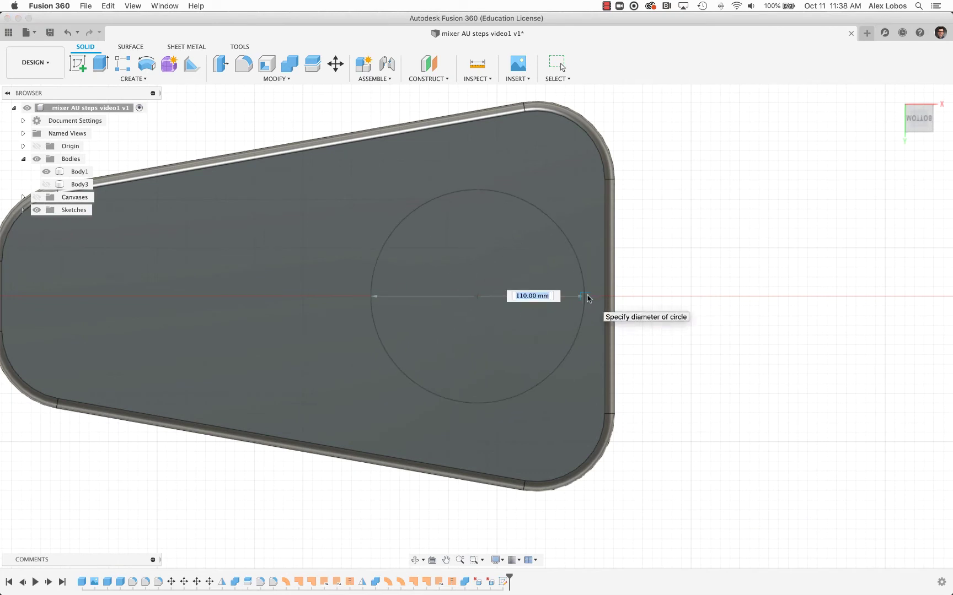
pyautogui.click(592, 299)
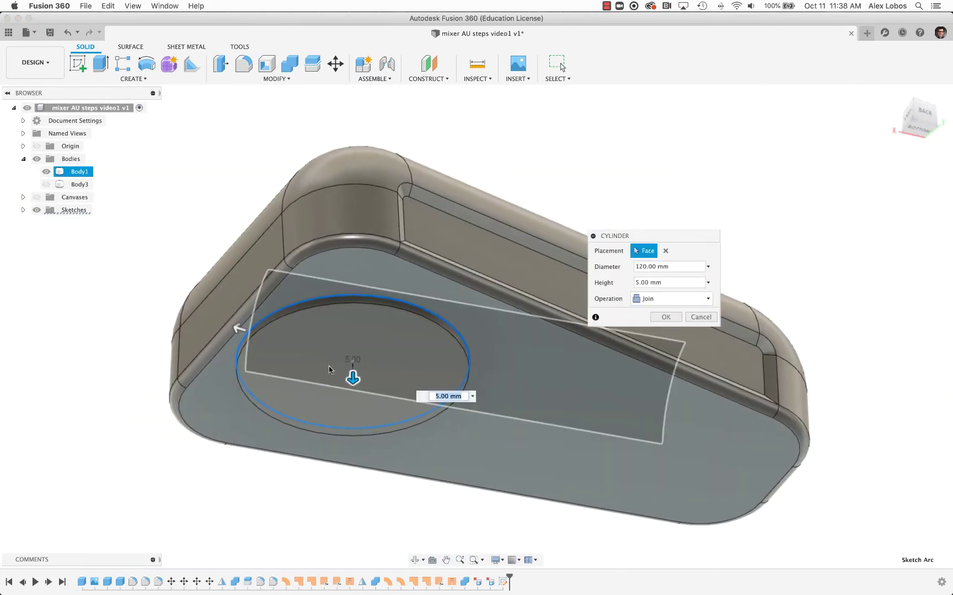
pyautogui.moveTo(353, 379); pyautogui.dragTo(353, 402)
pyautogui.click(662, 299)
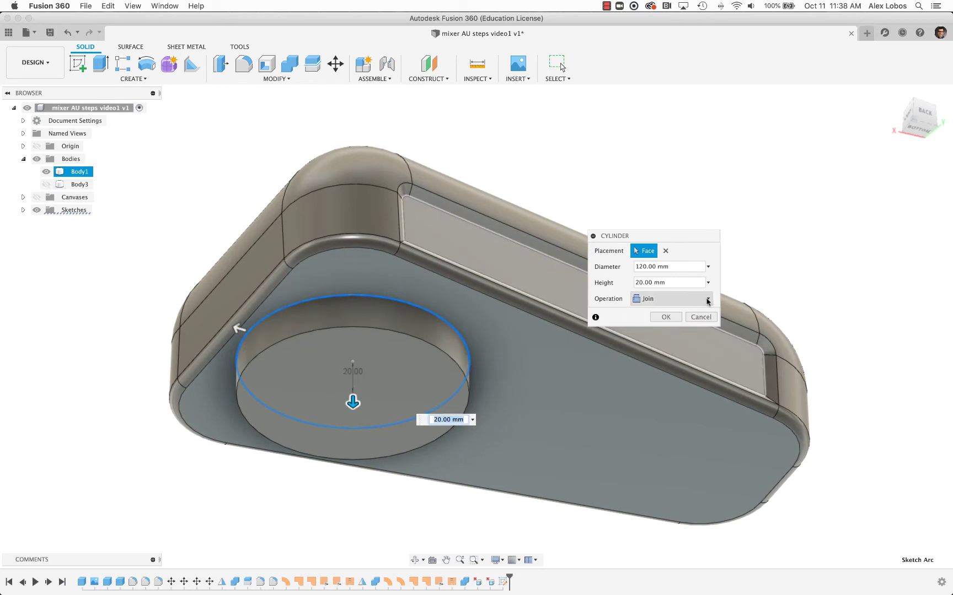
pyautogui.click(659, 346)
pyautogui.press('Return')
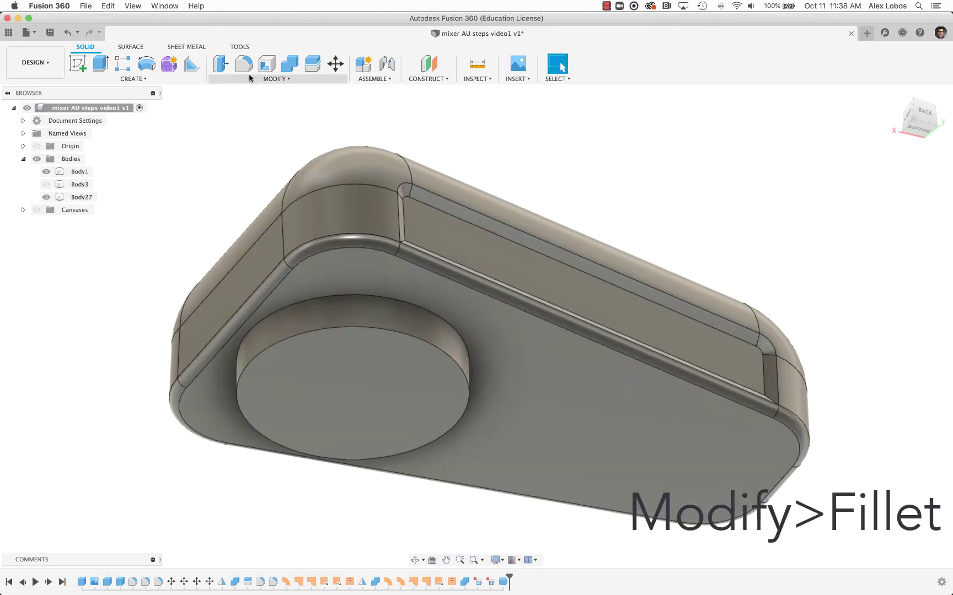
# - Round the cylinder's top edge with a 12.5 mm fillet
pyautogui.click(247, 71)
pyautogui.click(284, 346)
pyautogui.moveTo(278, 340); pyautogui.dragTo(284, 338)
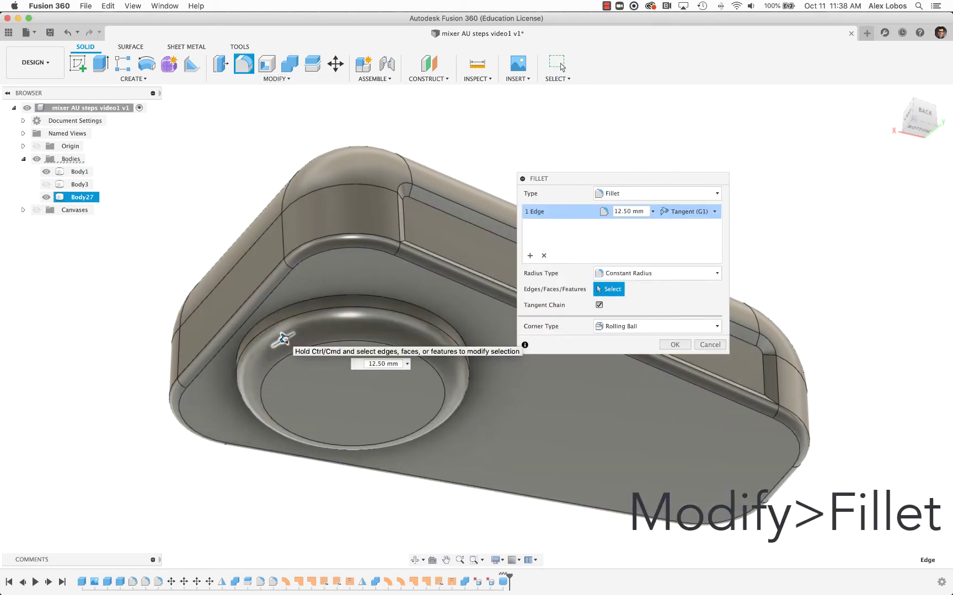
pyautogui.click(675, 345)
# - Extrude a 10 mm step from the cylinder face with a -20° taper
pyautogui.press('e')
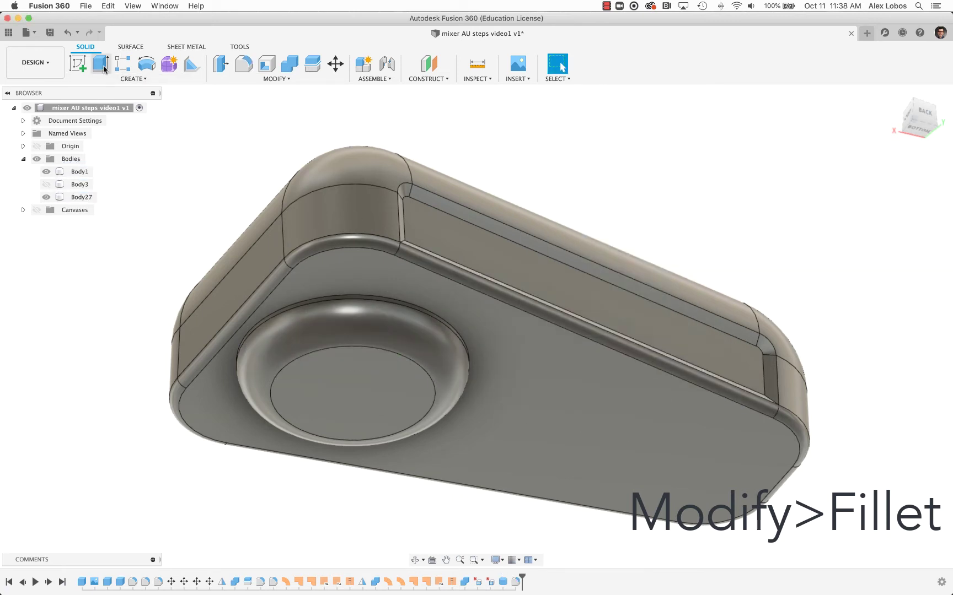
pyautogui.click(335, 406)
pyautogui.moveTo(335, 407)
pyautogui.mouseDown()
pyautogui.moveTo(334, 432)
pyautogui.moveTo(352, 468)
pyautogui.mouseUp()
pyautogui.press('Return')
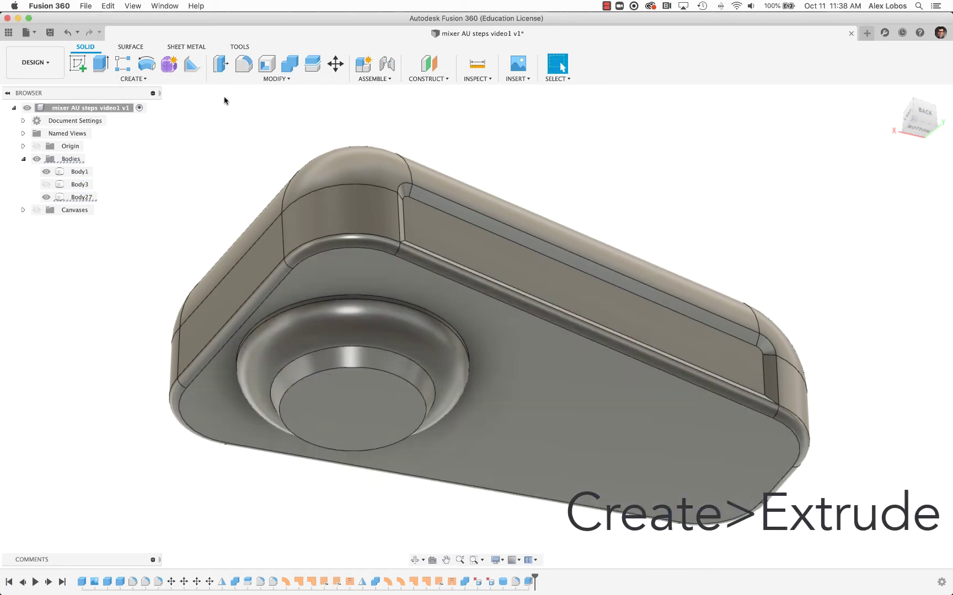
# - Round the tapered step's rim with a 15 mm fillet
pyautogui.press('f')
pyautogui.click(354, 369)
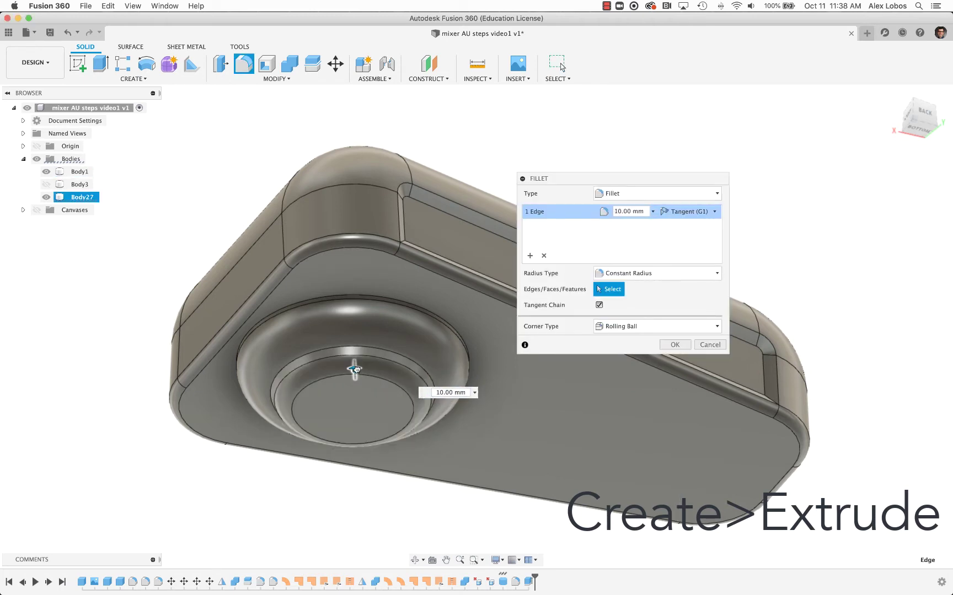
pyautogui.moveTo(353, 369); pyautogui.dragTo(416, 361)
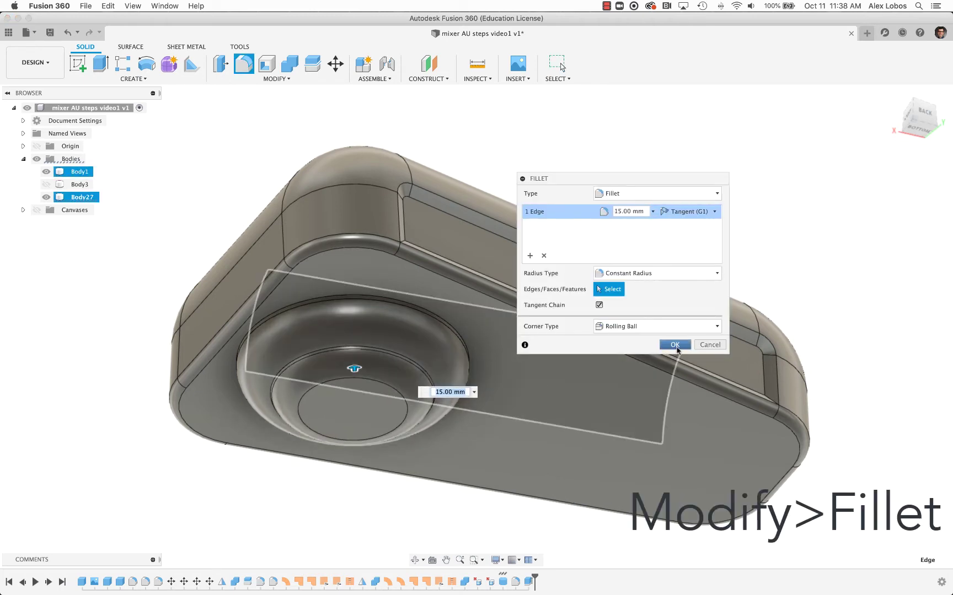
pyautogui.press('Return')
pyautogui.click(123, 81)
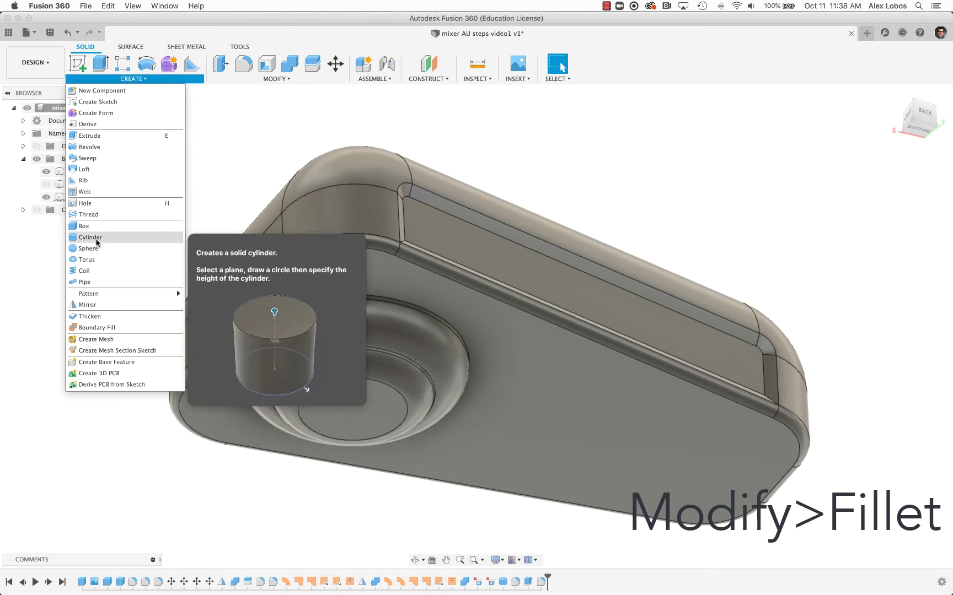
# - Join a 14 mm diameter, 80 mm long shaft below the knob
pyautogui.click(66, 238)
pyautogui.click(336, 425)
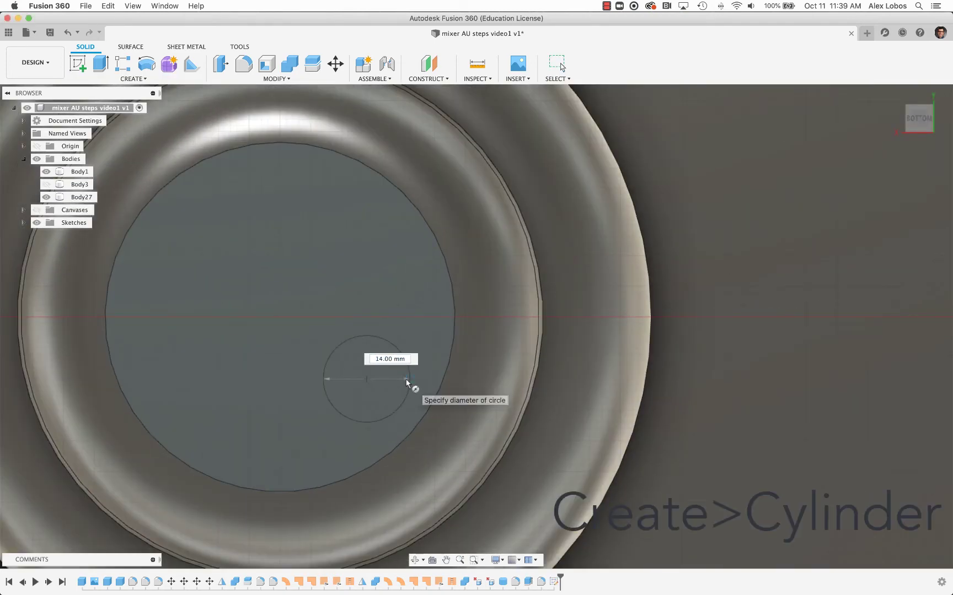
pyautogui.click(414, 388)
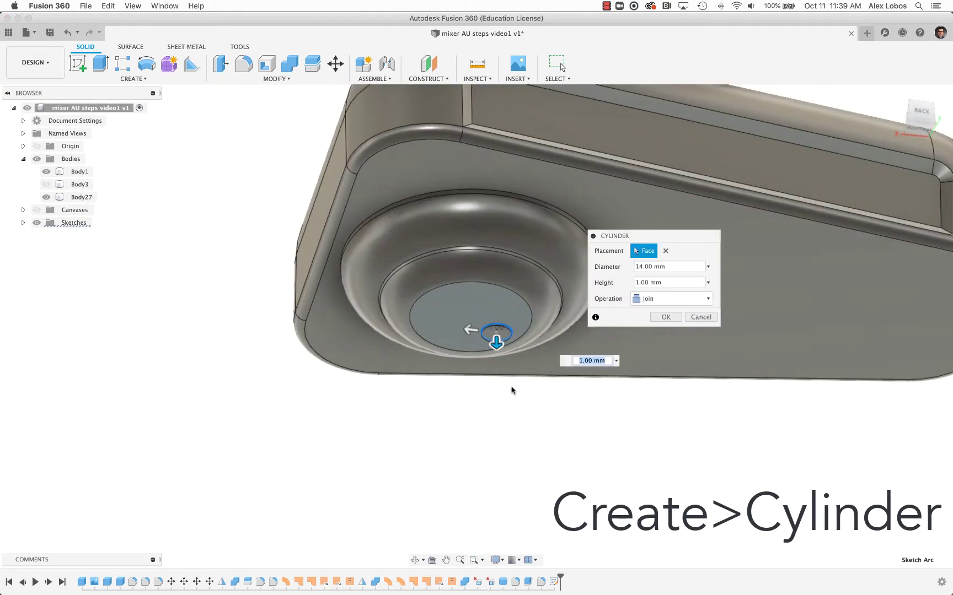
pyautogui.moveTo(496, 343); pyautogui.dragTo(496, 484)
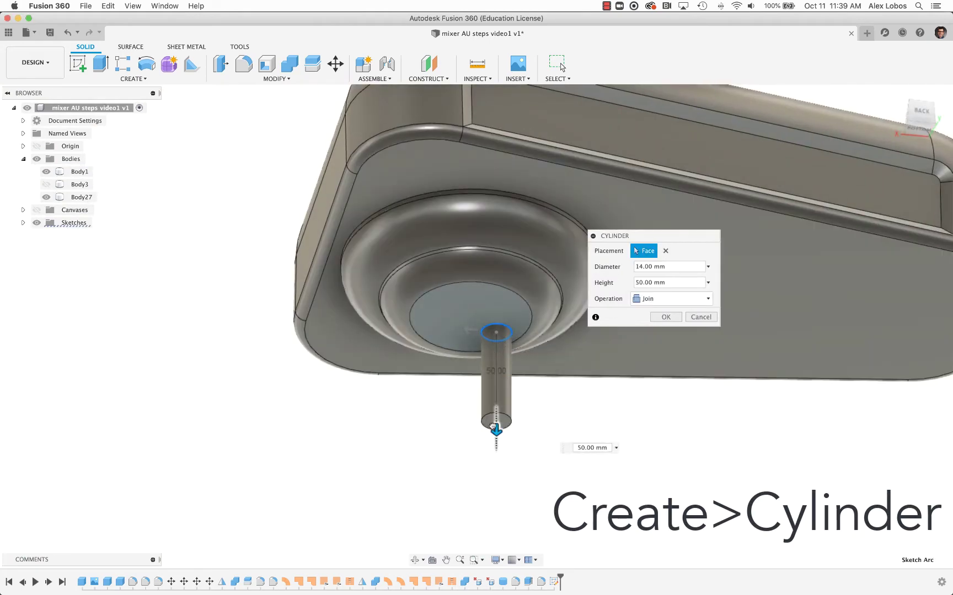
pyautogui.click(666, 317)
# - Round the knob's circular rim edge with a 1.5 mm fillet
pyautogui.click(243, 63)
pyautogui.scroll(5, 293, 253)
pyautogui.scroll(3, 293, 253)
pyautogui.click(305, 264)
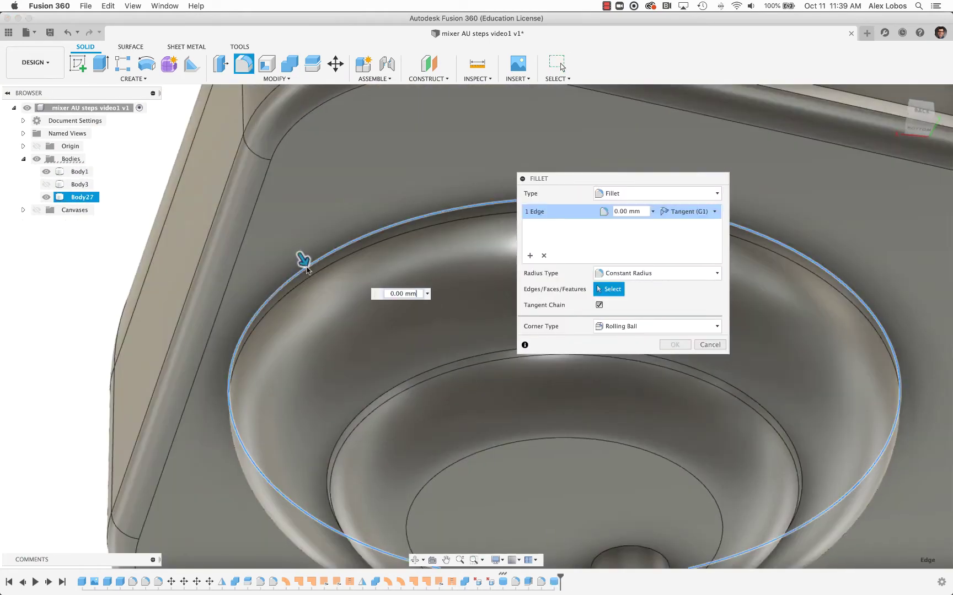
pyautogui.write('1.5')
pyautogui.press('Return')
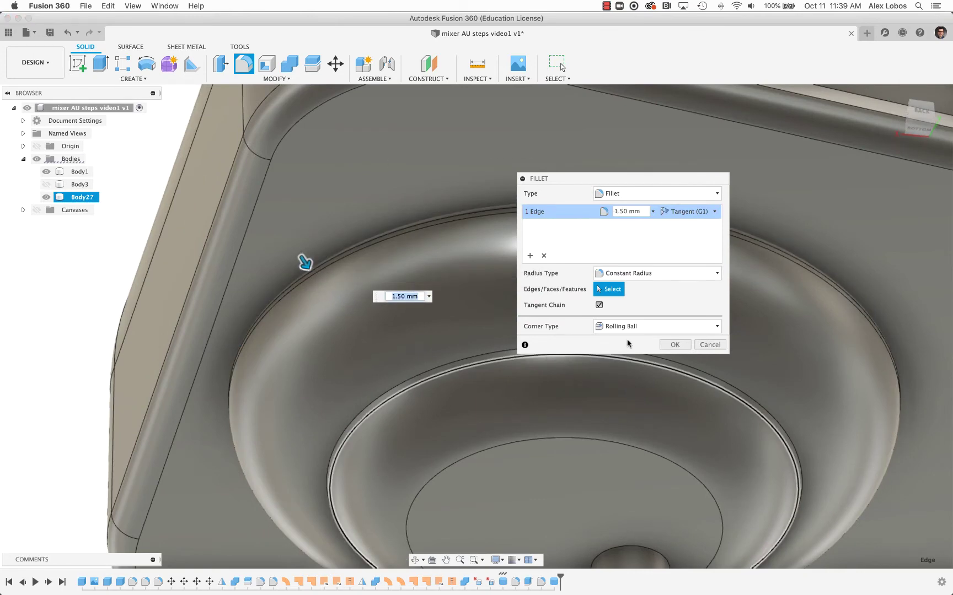
pyautogui.click(674, 344)
# - View the whole model from the front, showing then hiding Body3
pyautogui.scroll(-10, 259, 334)
pyautogui.moveTo(259, 334)
pyautogui.keyDown('shift'); pyautogui.mouseDown(button='middle')
pyautogui.moveTo(230, 323)
pyautogui.moveTo(367, 308)
pyautogui.mouseUp(button='middle'); pyautogui.keyUp('shift')
pyautogui.scroll(-3, 367, 308)
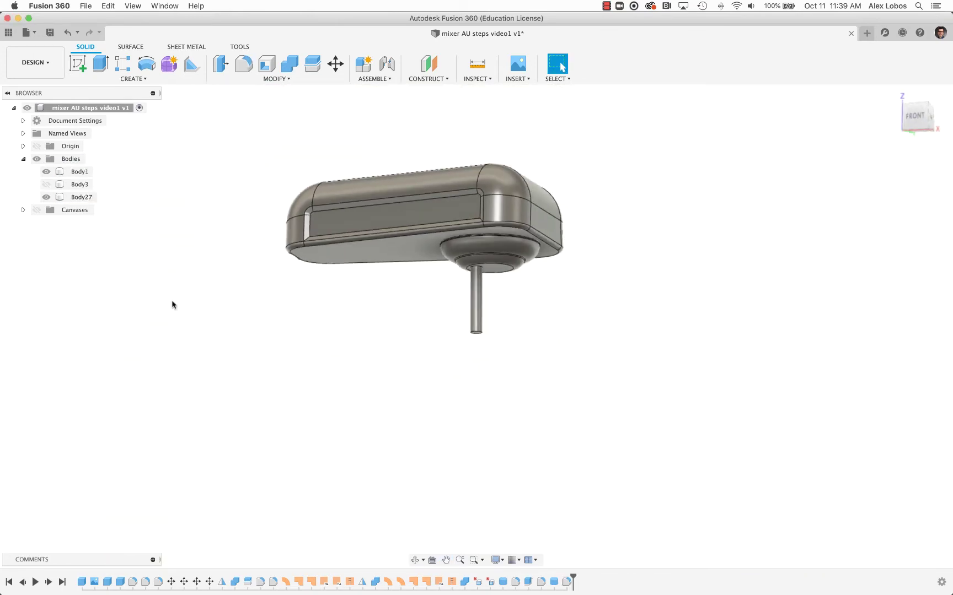
pyautogui.click(46, 184)
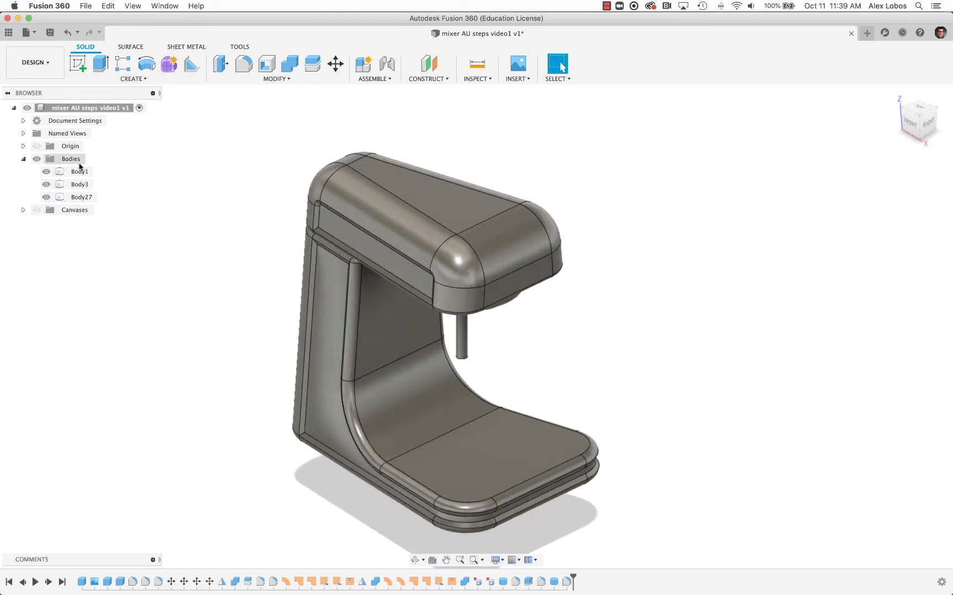
pyautogui.click(123, 79)
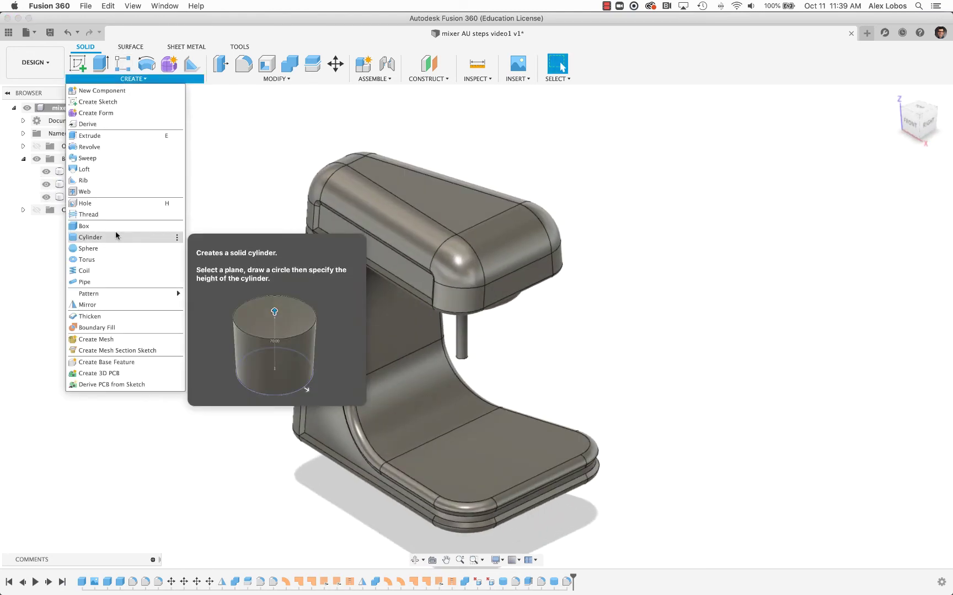
pyautogui.click(115, 236)
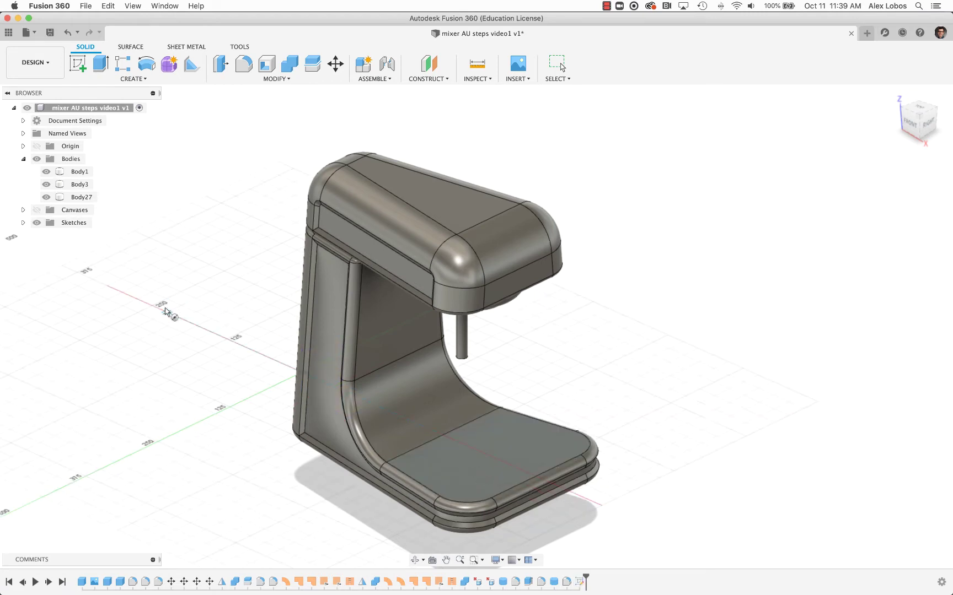
pyautogui.click(46, 185)
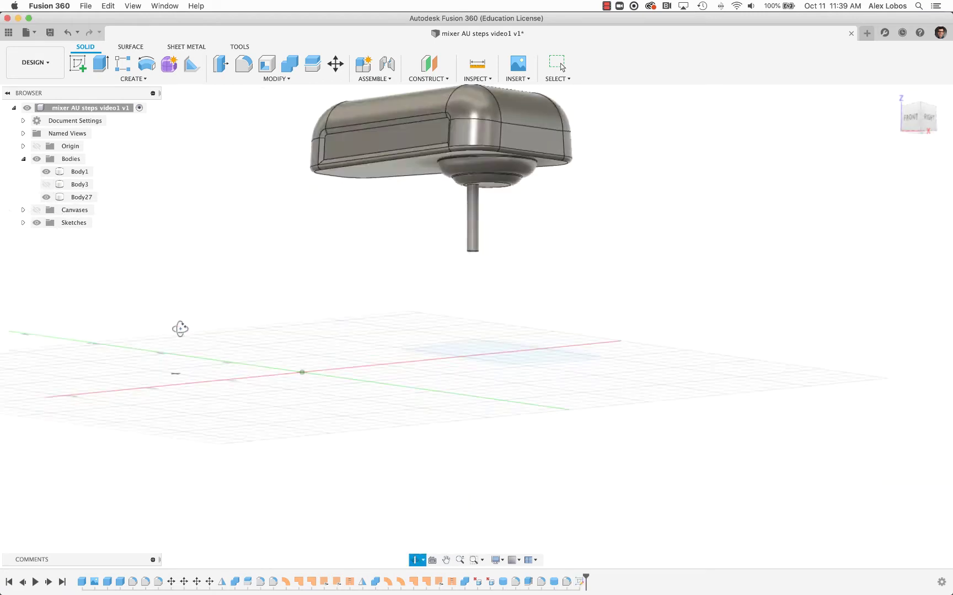
# - Create a new cylinder body 120 mm in diameter and 5 mm thick
pyautogui.click(924, 132)
pyautogui.scroll(5, 533, 235)
pyautogui.scroll(2, 533, 236)
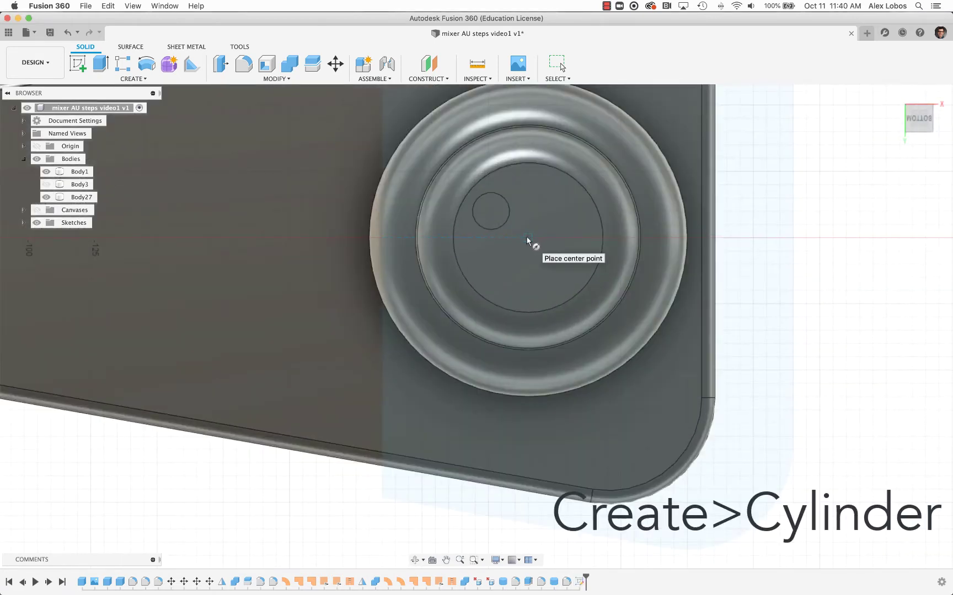
pyautogui.click(689, 239)
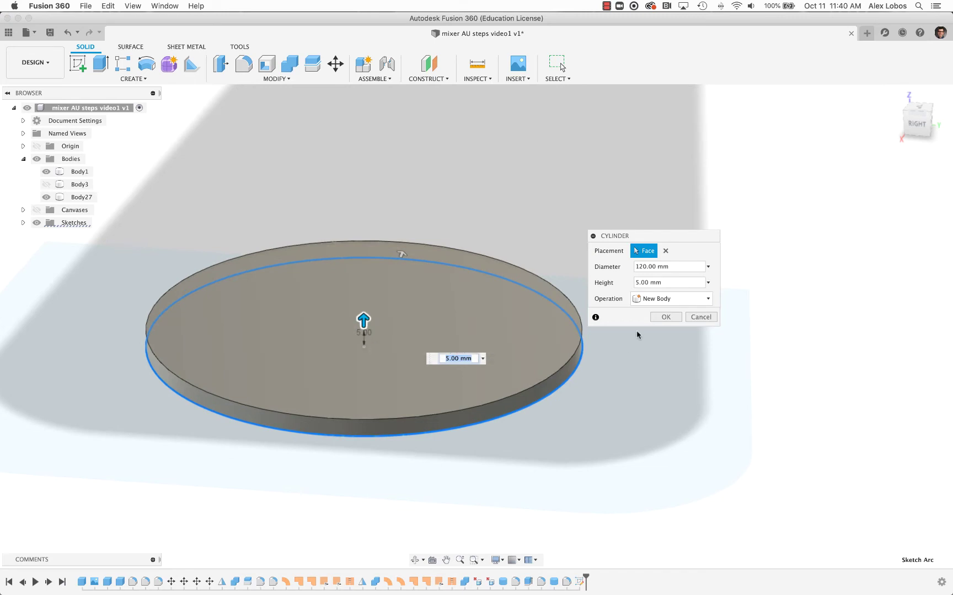
pyautogui.click(665, 317)
# - Fillet the disk's top edge at 5 mm, then select its bottom edge
pyautogui.click(243, 64)
pyautogui.click(448, 410)
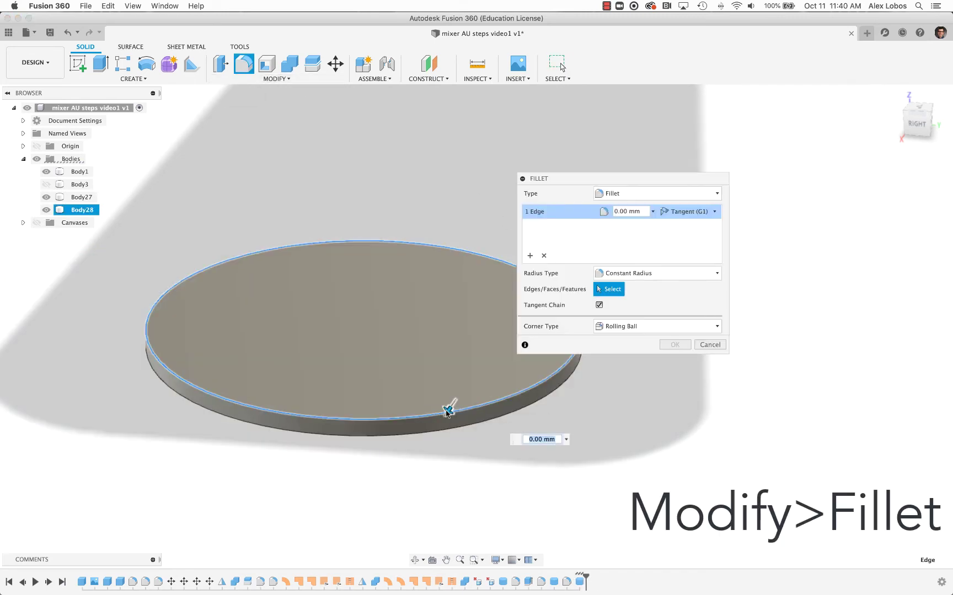
pyautogui.write('5')
pyautogui.press('Return')
pyautogui.click(675, 345)
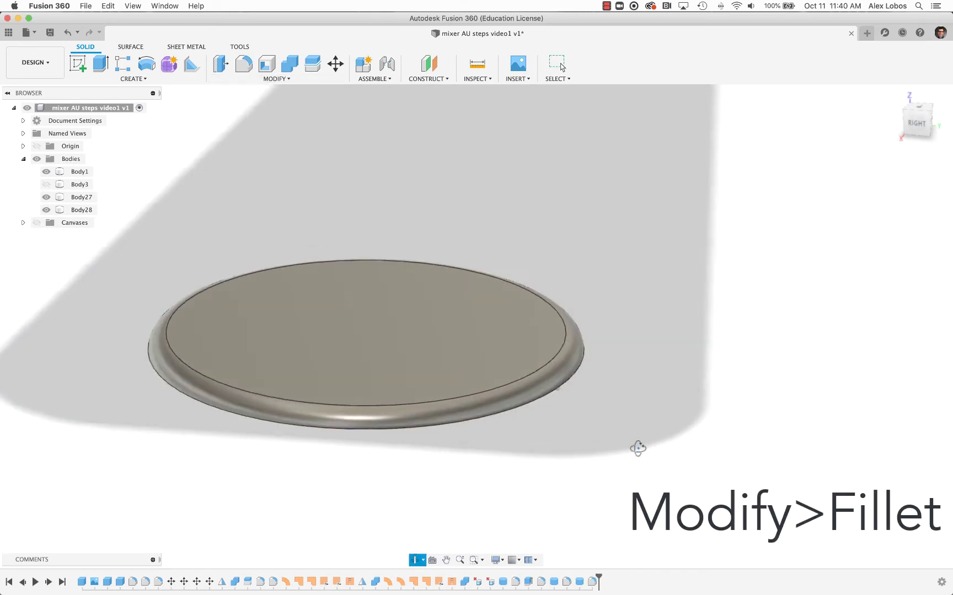
pyautogui.scroll(3, 576, 358)
pyautogui.click(518, 365)
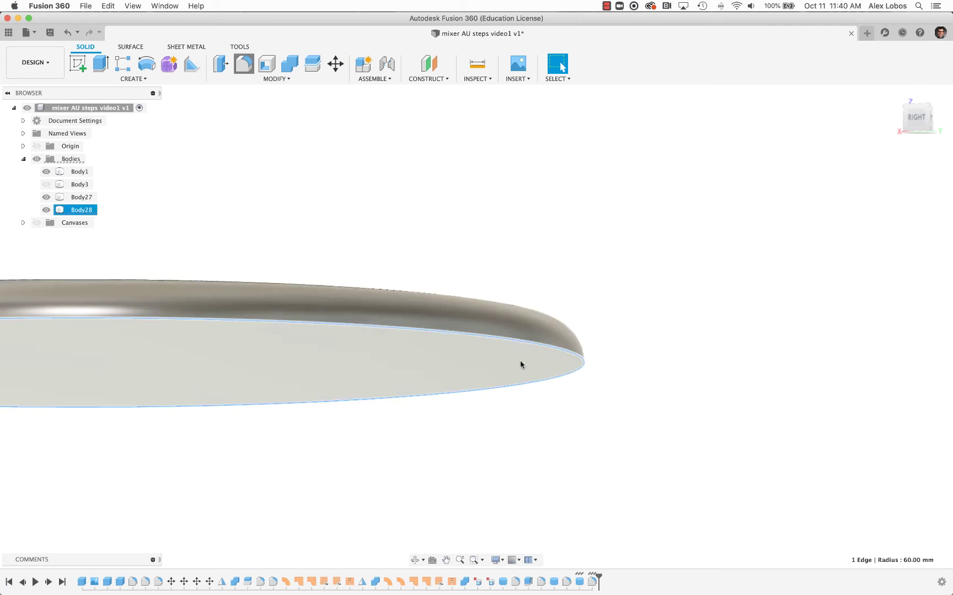
pyautogui.moveTo(521, 360)
pyautogui.mouseDown(button='middle')
pyautogui.moveTo(379, 268)
pyautogui.moveTo(617, 293)
pyautogui.mouseUp(button='middle')
# - Apply a 1 mm fillet to the disk's bottom edge
pyautogui.write('f')
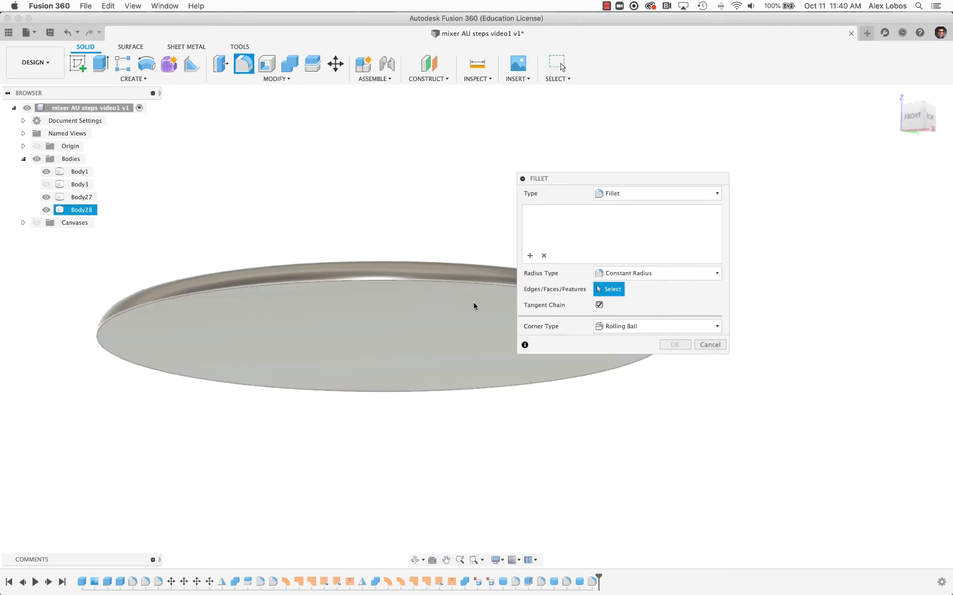
pyautogui.write('1')
pyautogui.click(674, 346)
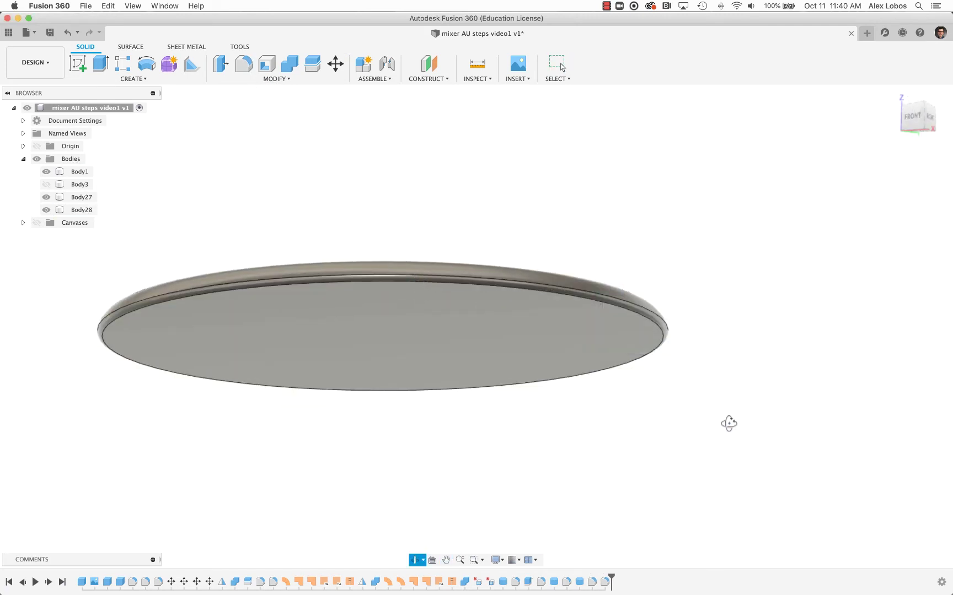
pyautogui.keyDown('shift'); pyautogui.moveTo(729, 423); pyautogui.dragTo(690, 449, button='middle'); pyautogui.keyUp('shift')
pyautogui.scroll(-3, 482, 298)
# - Join a 90 mm-diameter, 8 mm-tall cylinder onto the disk's top face
pyautogui.click(132, 78)
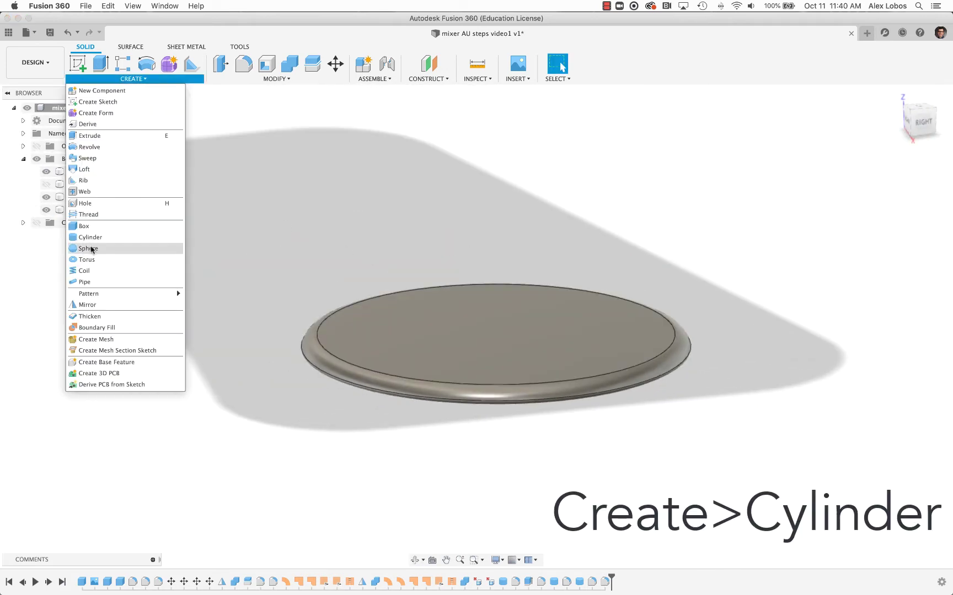
pyautogui.click(94, 236)
pyautogui.click(491, 332)
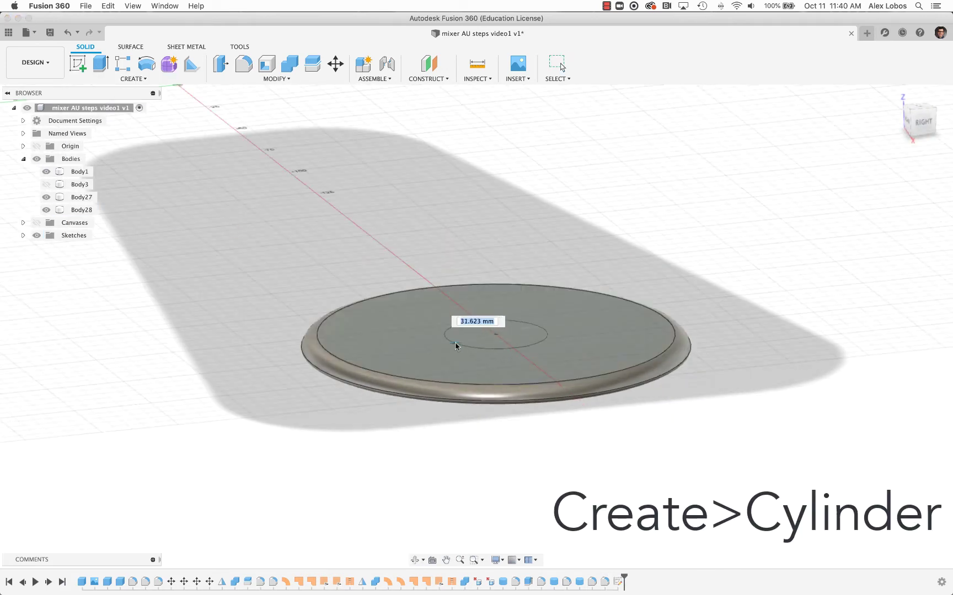
pyautogui.click(371, 348)
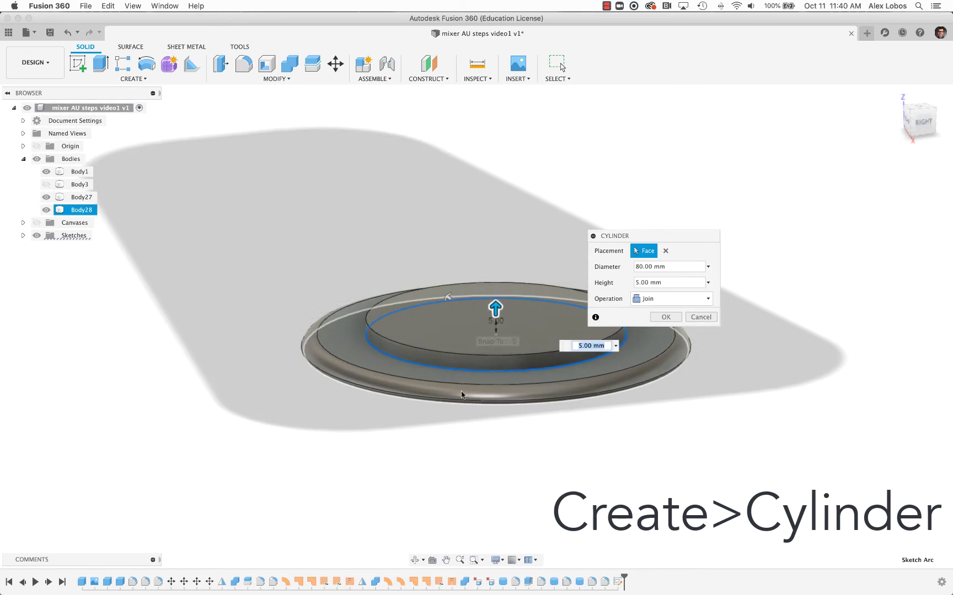
pyautogui.scroll(3, 333, 318)
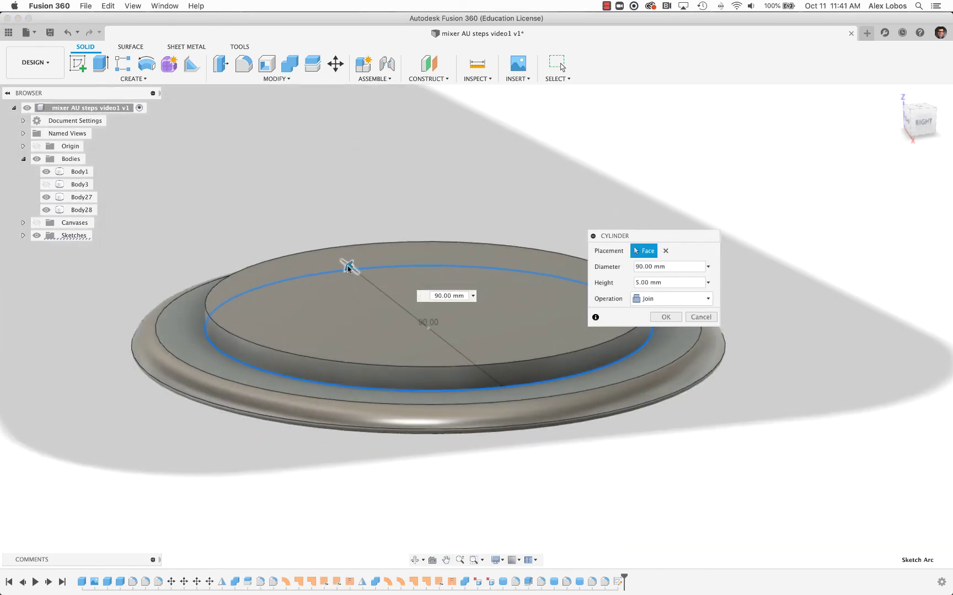
pyautogui.moveTo(357, 272); pyautogui.dragTo(351, 266)
pyautogui.scroll(2, 298, 189)
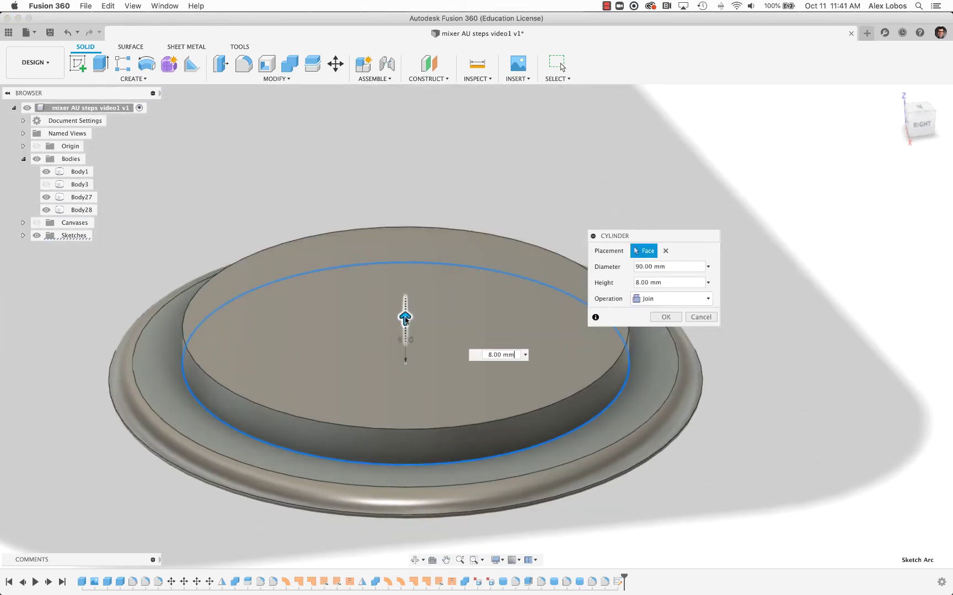
pyautogui.moveTo(404, 331); pyautogui.dragTo(404, 309)
pyautogui.press('Return')
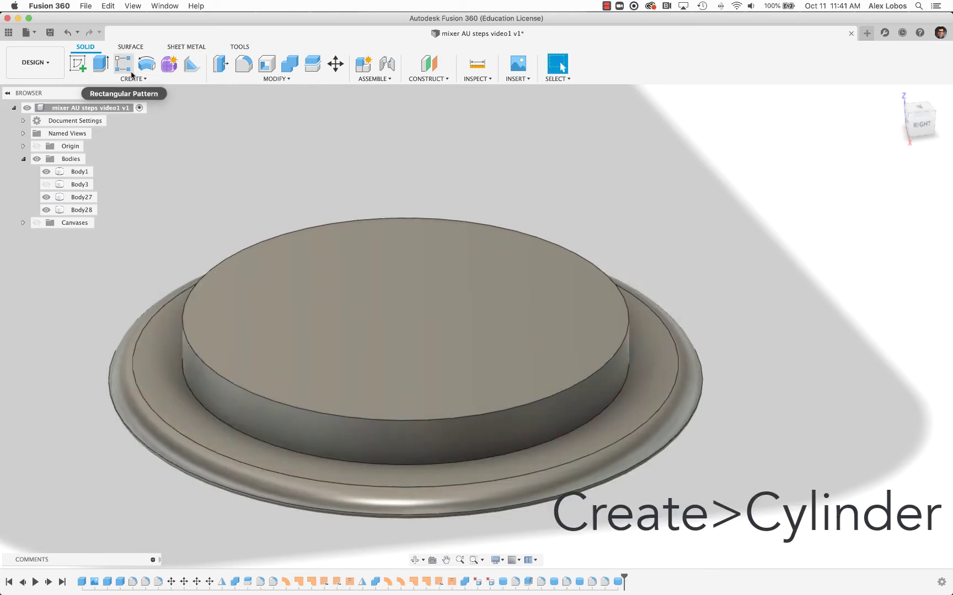
# - Start another cylinder sketched on the step's top face
pyautogui.click(133, 79)
pyautogui.click(99, 246)
pyautogui.click(258, 318)
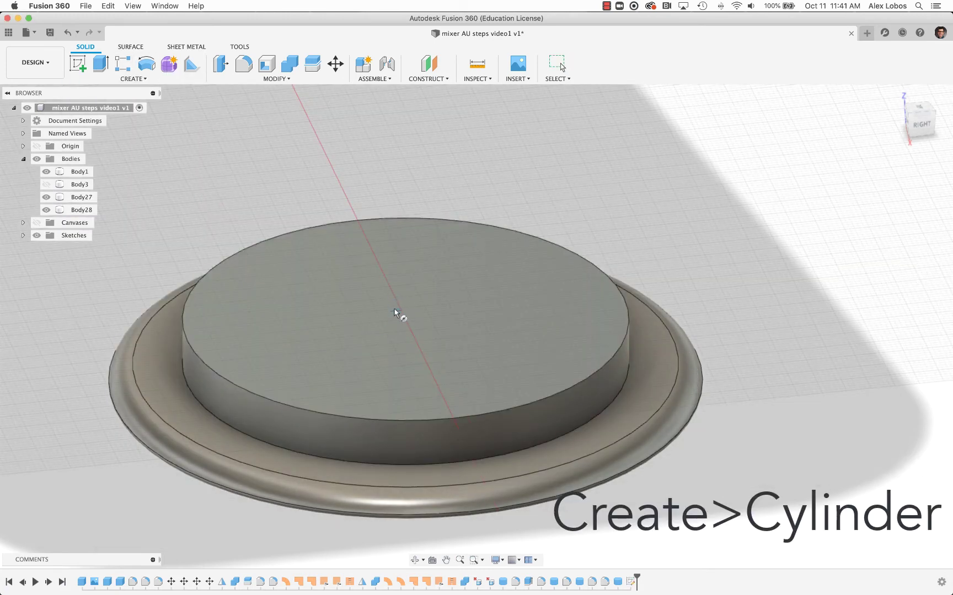
# - Cut a 76 mm-wide, 5 mm-deep cylindrical pocket into the step
pyautogui.click(448, 402)
pyautogui.moveTo(405, 303); pyautogui.dragTo(405, 339)
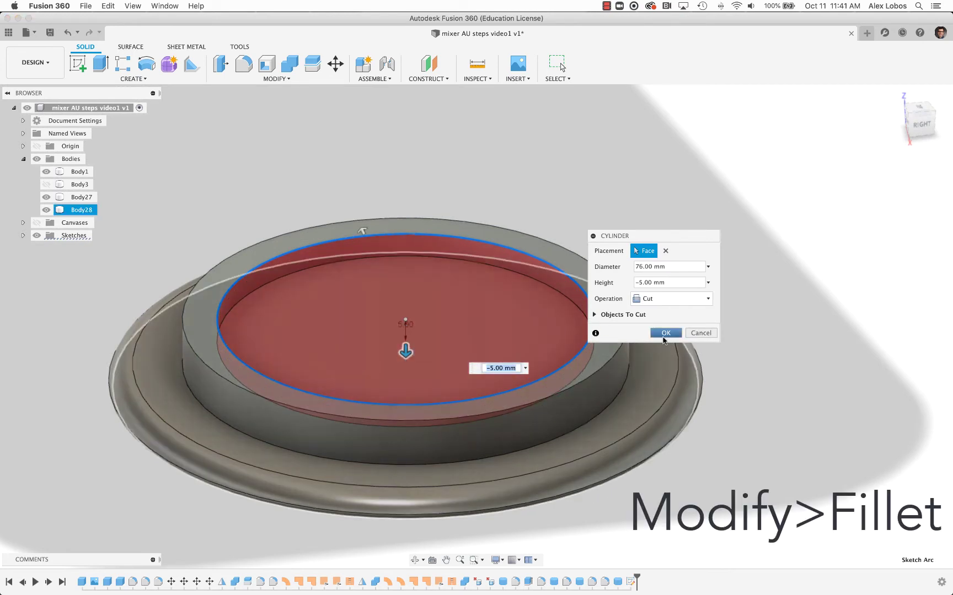
pyautogui.click(665, 333)
# - Fillet the ring's inner and outer top edges at 2.5 mm
pyautogui.click(243, 68)
pyautogui.click(220, 329)
pyautogui.click(182, 325)
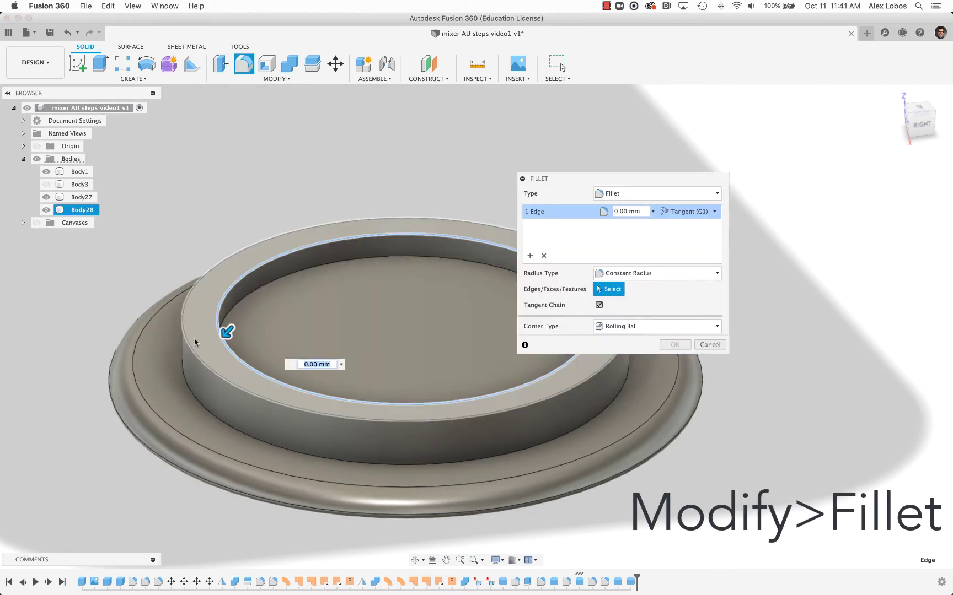
pyautogui.moveTo(181, 325); pyautogui.dragTo(182, 327)
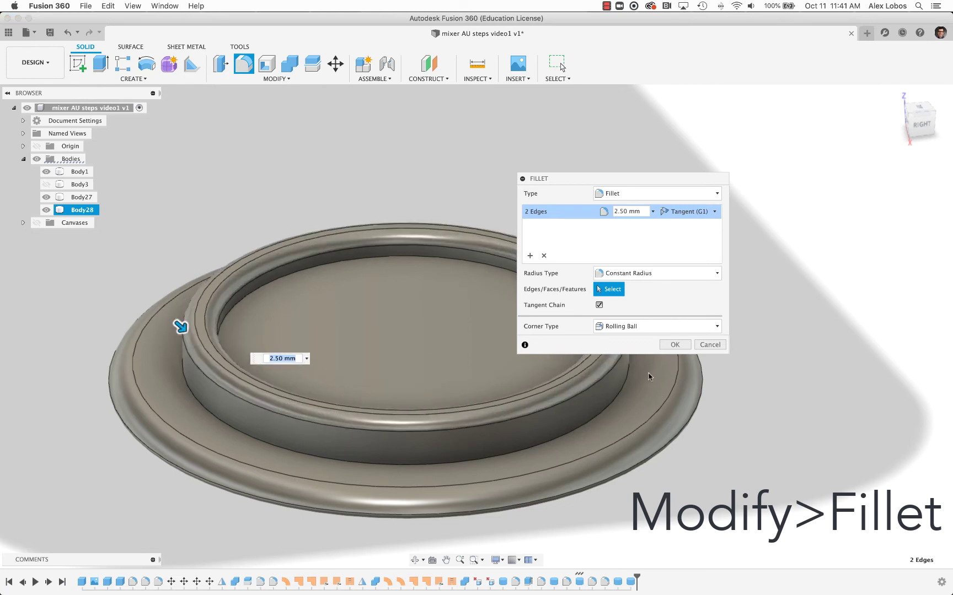
pyautogui.click(674, 344)
# - Fillet the step's lower outer edge at 2 mm and the pocket's bottom edge at 0.5 mm
pyautogui.click(243, 64)
pyautogui.click(198, 408)
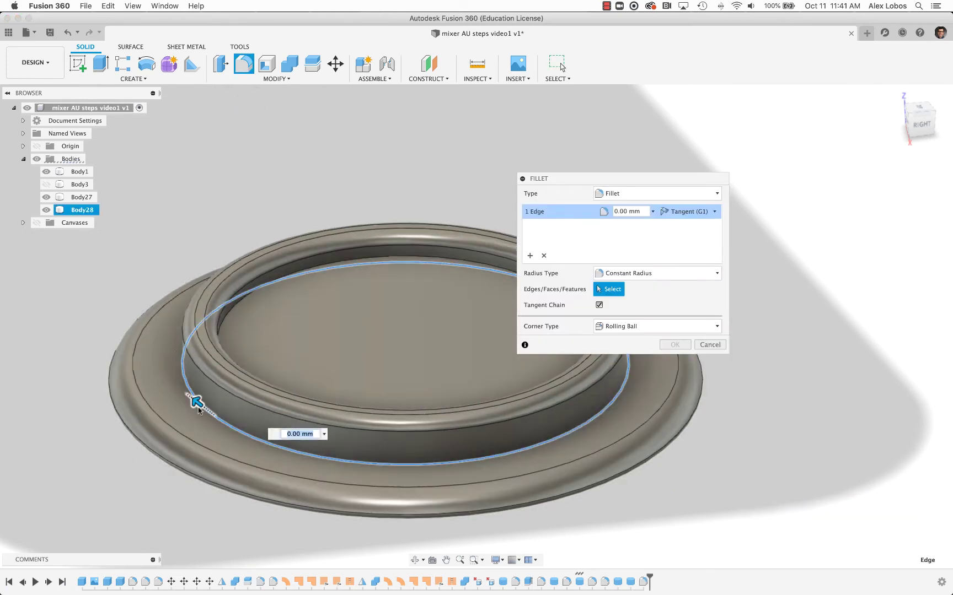
pyautogui.moveTo(198, 408); pyautogui.dragTo(196, 406)
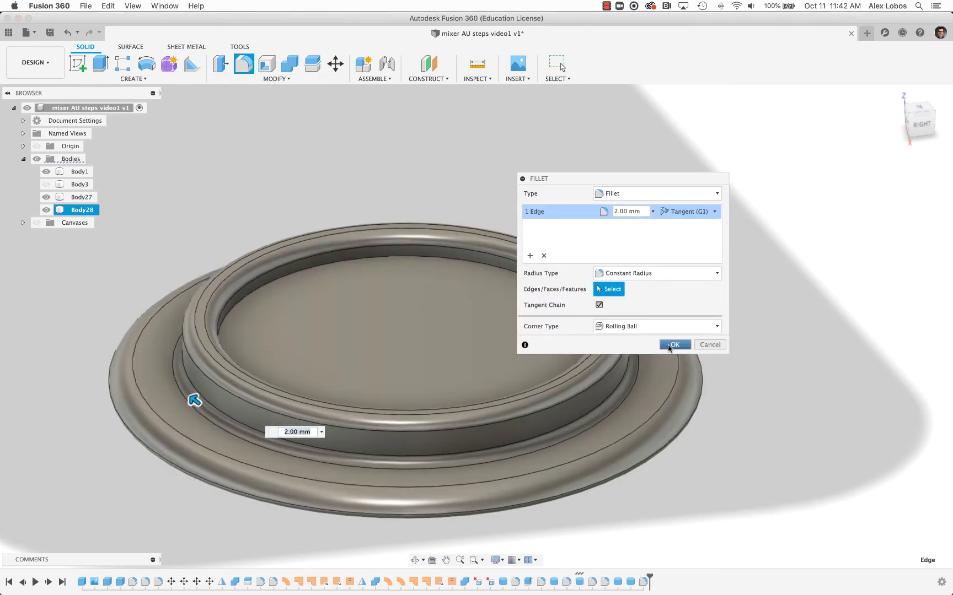
pyautogui.click(674, 344)
pyautogui.click(243, 64)
pyautogui.click(282, 271)
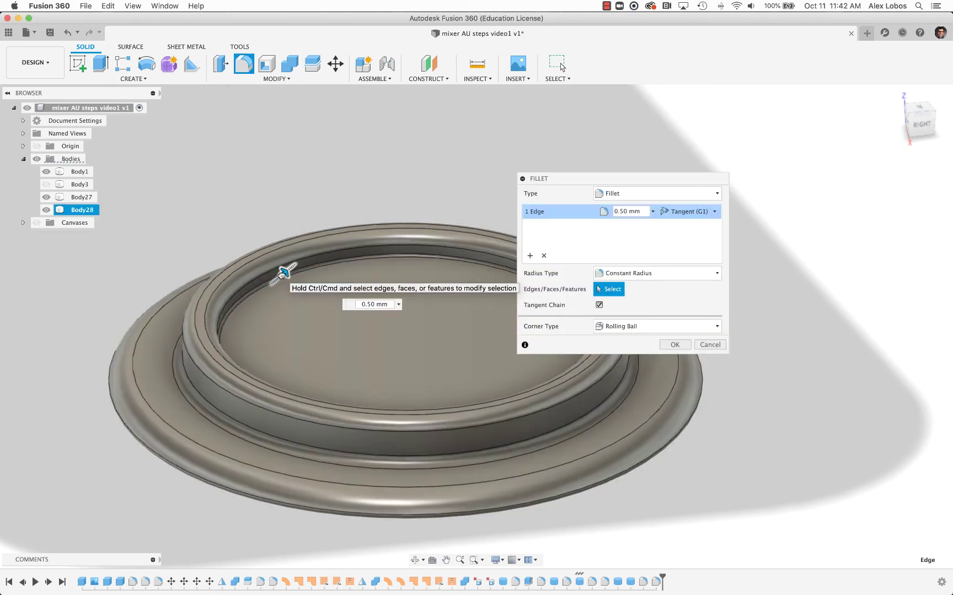
pyautogui.click(674, 345)
pyautogui.scroll(-3, 800, 354)
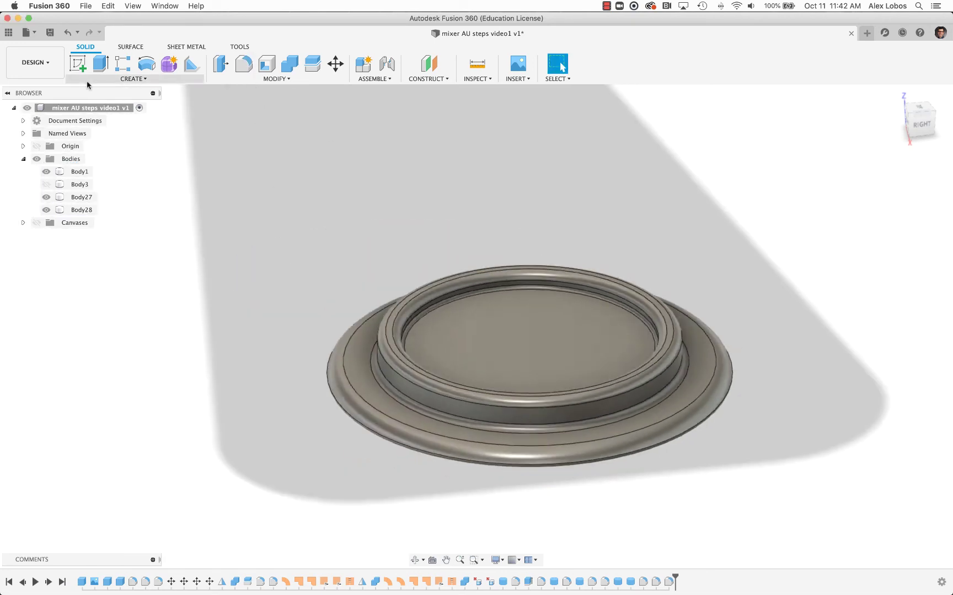
# - Extrude the round button's top 10 mm as new body Body29
pyautogui.click(100, 64)
pyautogui.click(364, 361)
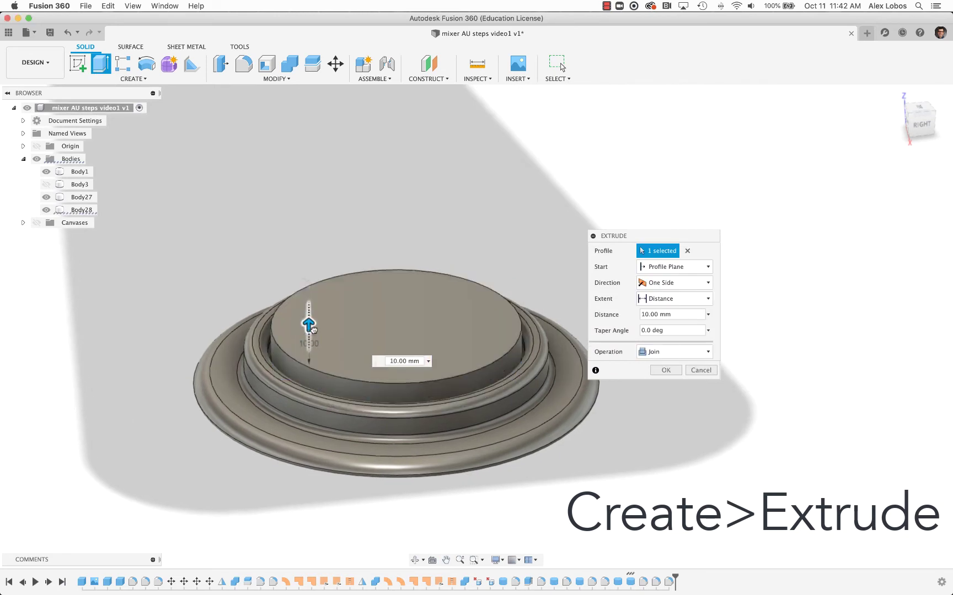
pyautogui.click(917, 129)
pyautogui.keyDown('shift'); pyautogui.moveTo(499, 282); pyautogui.dragTo(696, 352, button='middle'); pyautogui.keyUp('shift')
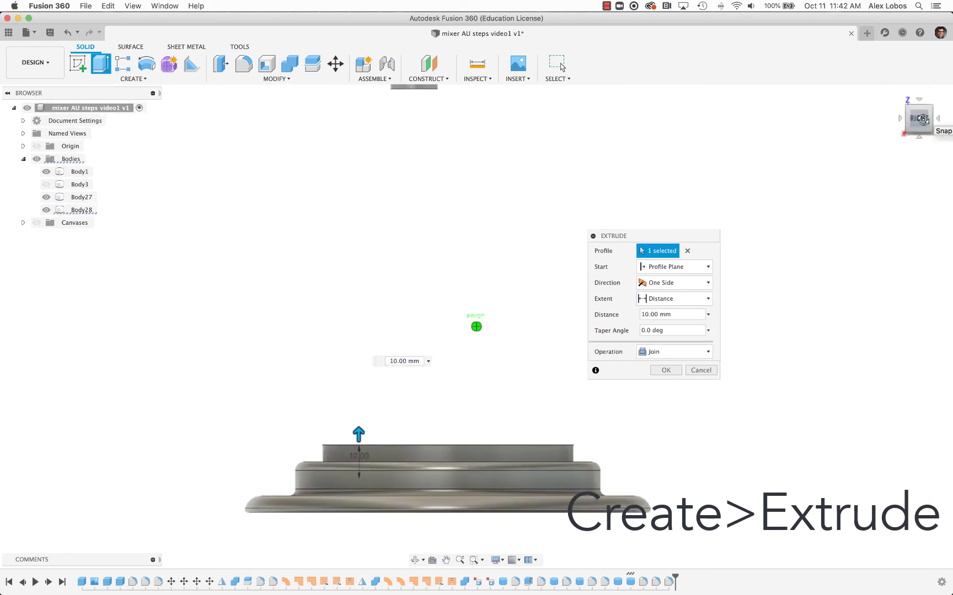
pyautogui.click(695, 352)
pyautogui.click(675, 396)
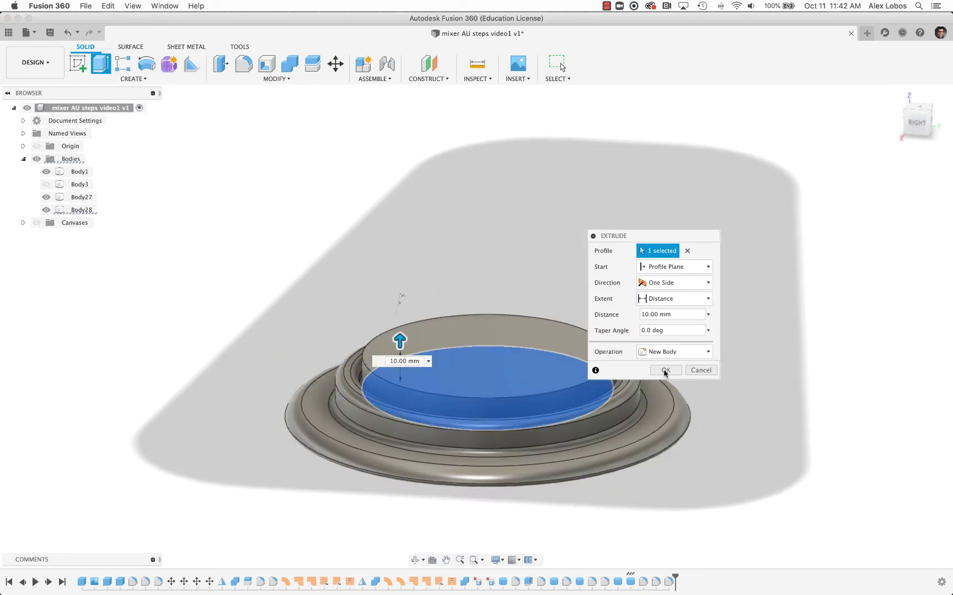
pyautogui.click(665, 371)
pyautogui.scroll(-5, 461, 214)
# - Show mixer base Body3 again and start a new cylinder on it
pyautogui.moveTo(401, 186); pyautogui.dragTo(388, 240, button='middle')
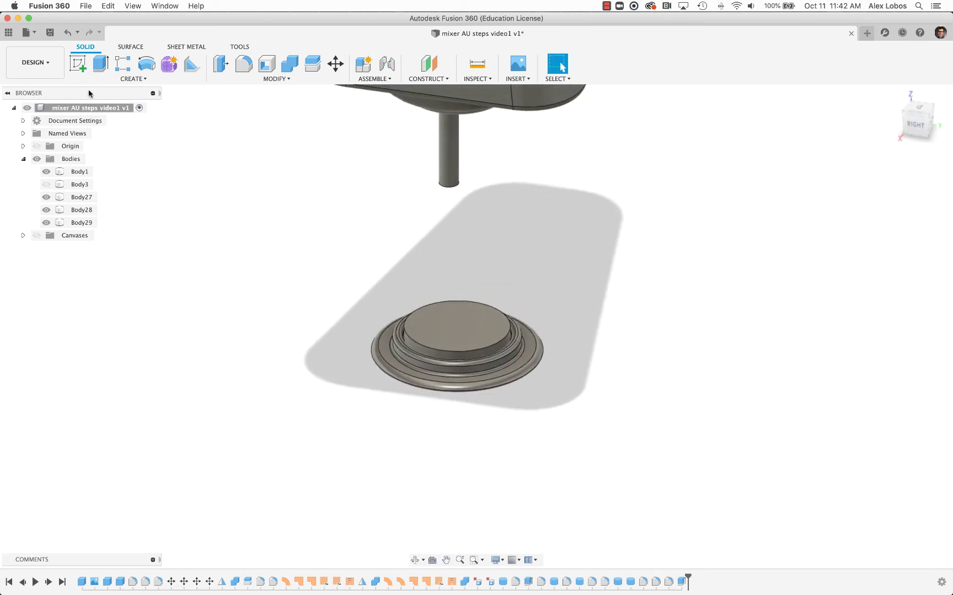
pyautogui.click(46, 184)
pyautogui.keyDown('shift'); pyautogui.moveTo(111, 232); pyautogui.dragTo(202, 245, button='middle'); pyautogui.keyUp('shift')
pyautogui.scroll(3, 415, 300)
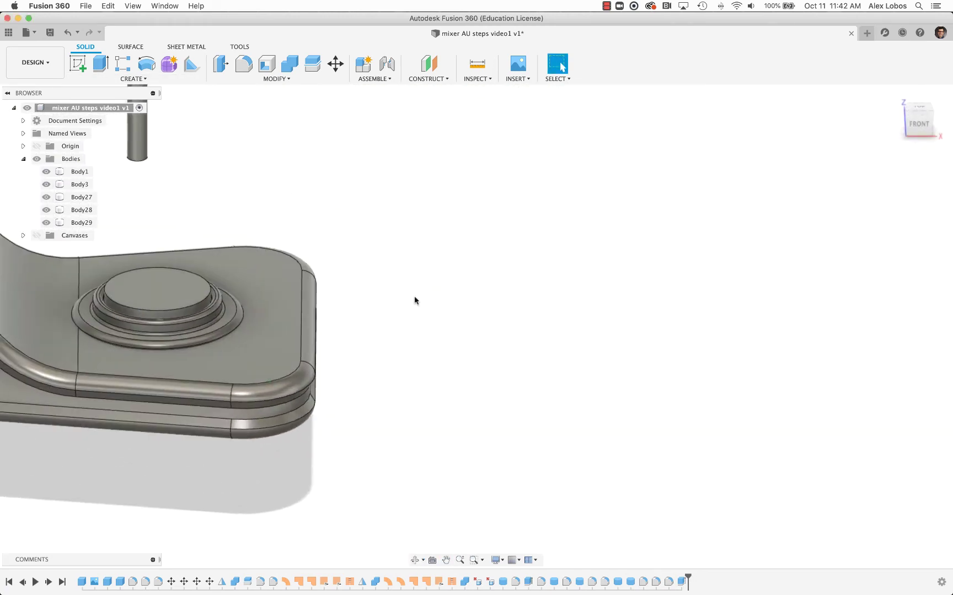
pyautogui.moveTo(415, 300); pyautogui.dragTo(693, 391, button='middle')
pyautogui.click(79, 184)
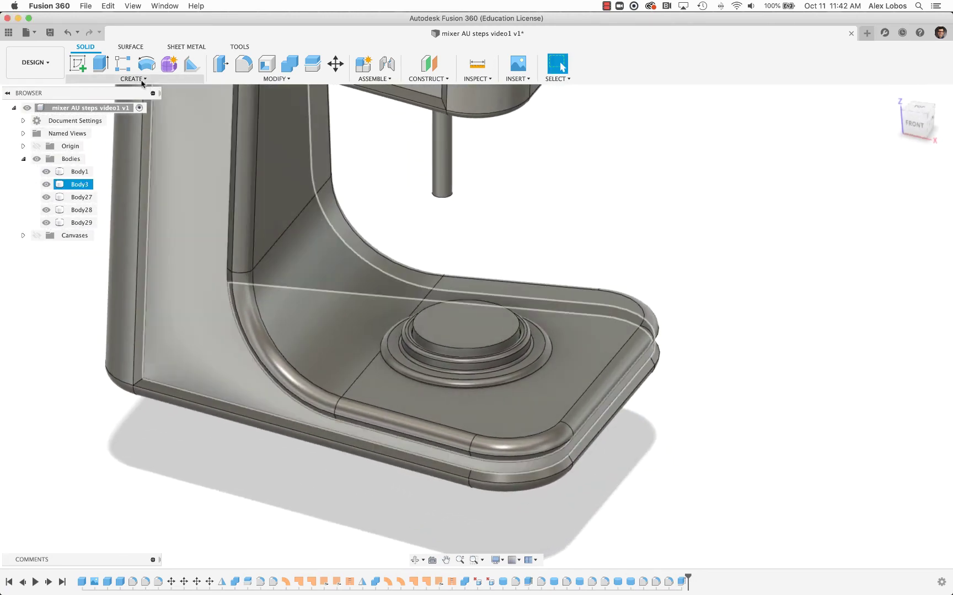
pyautogui.click(133, 79)
pyautogui.click(90, 237)
pyautogui.scroll(3, 465, 378)
pyautogui.scroll(2, 453, 331)
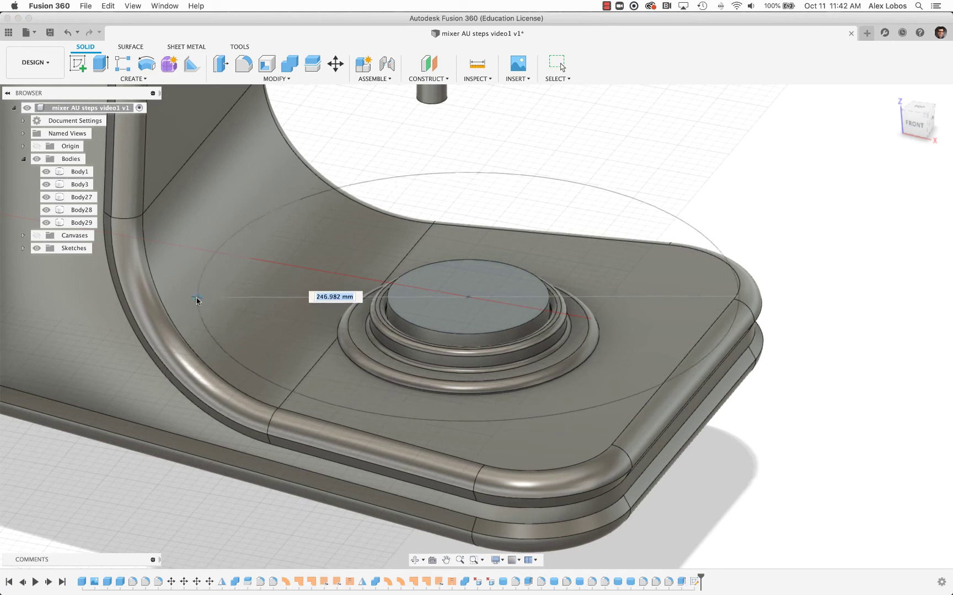
# - Draw a 240 mm-wide, 160 mm-tall cylinder around the button as new body Body30
pyautogui.click(193, 248)
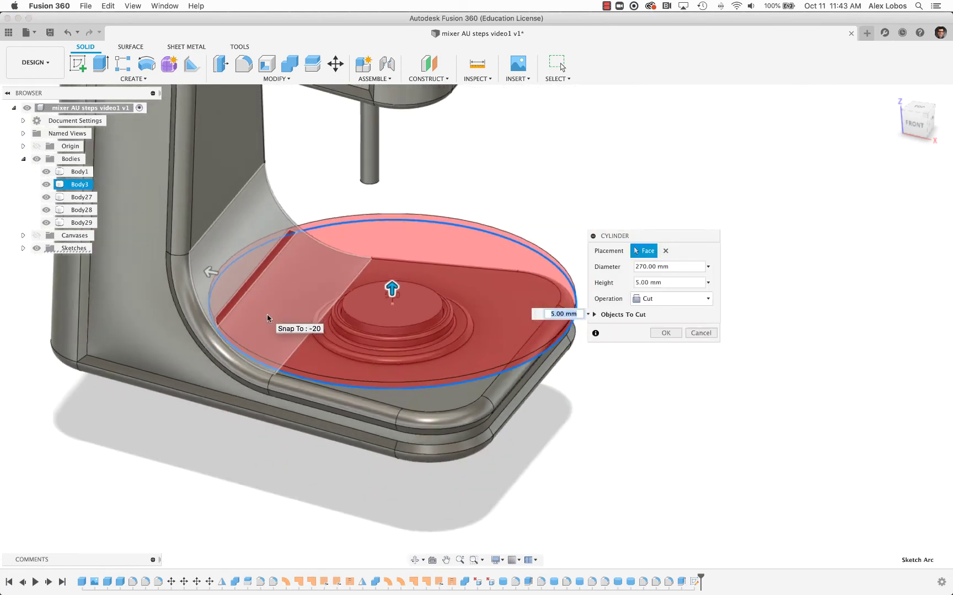
pyautogui.moveTo(391, 290); pyautogui.dragTo(383, 126)
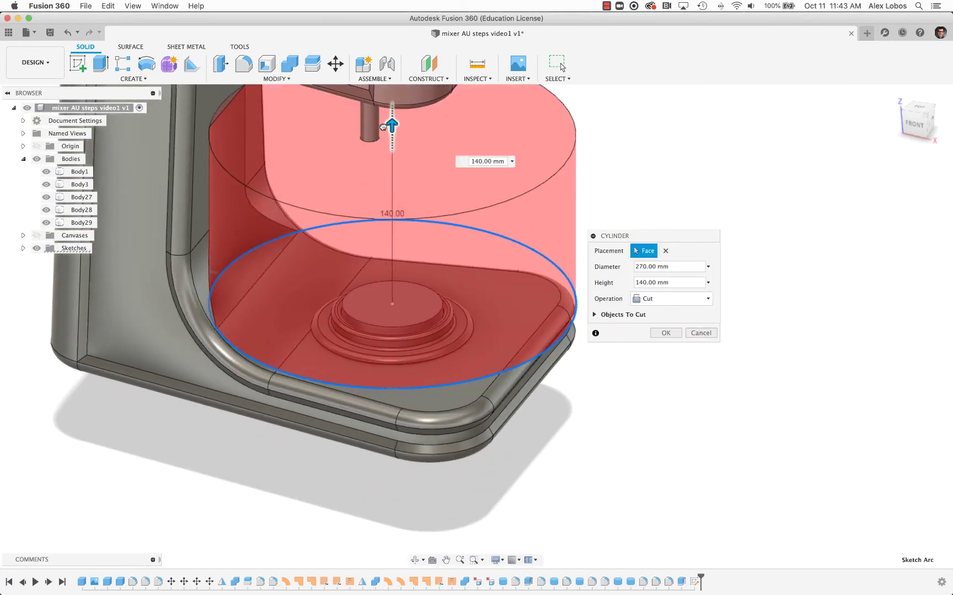
pyautogui.click(916, 131)
pyautogui.moveTo(318, 216)
pyautogui.mouseDown()
pyautogui.moveTo(323, 180)
pyautogui.moveTo(322, 193)
pyautogui.mouseUp()
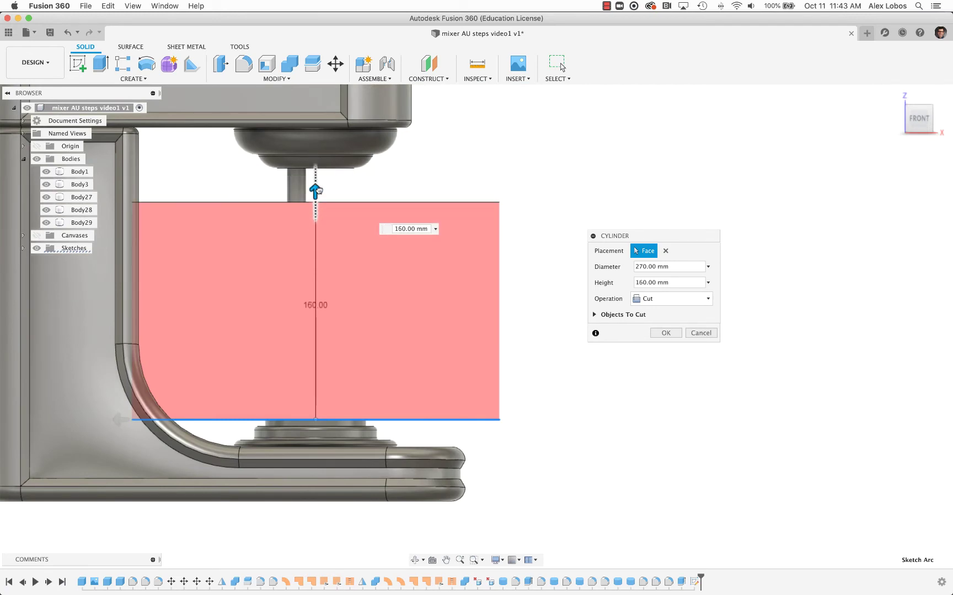
pyautogui.moveTo(117, 424); pyautogui.dragTo(140, 425)
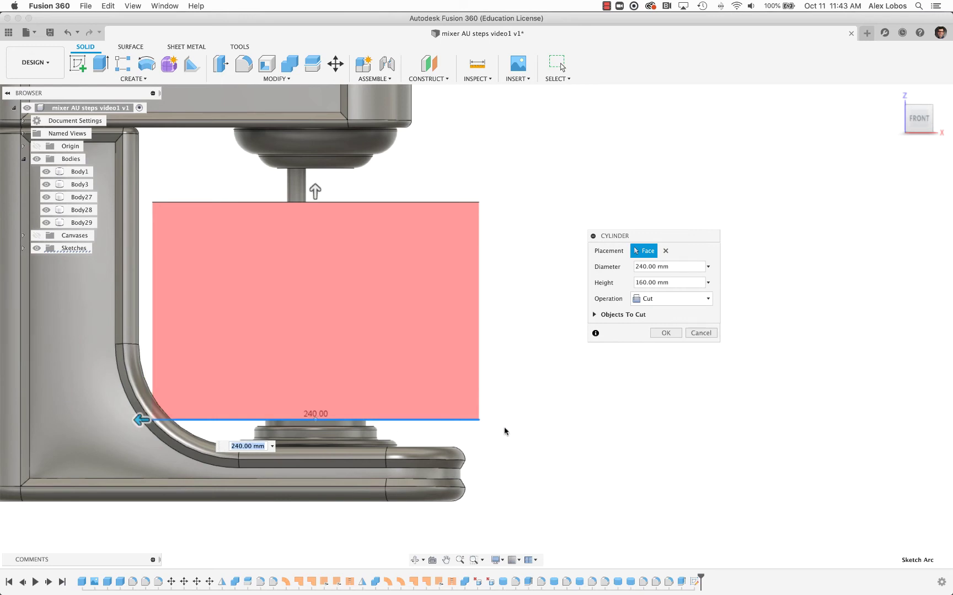
pyautogui.keyDown('shift'); pyautogui.moveTo(504, 431); pyautogui.dragTo(528, 442, button='middle'); pyautogui.keyUp('shift')
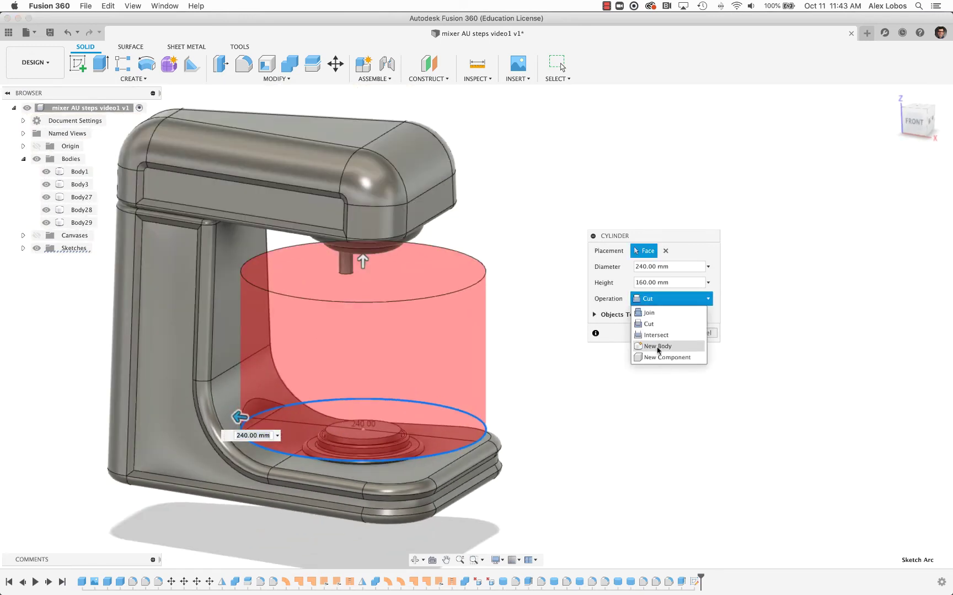
pyautogui.click(658, 347)
pyautogui.click(666, 317)
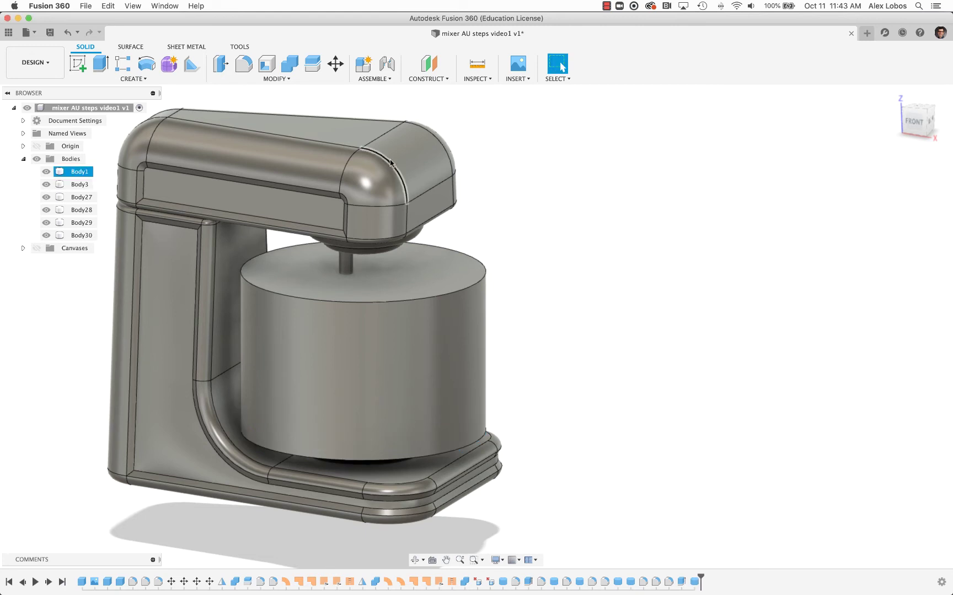
# - Round the cylinder's bottom edge with a large fillet
pyautogui.press('f')
pyautogui.click(249, 449)
pyautogui.moveTo(249, 449); pyautogui.dragTo(260, 449)
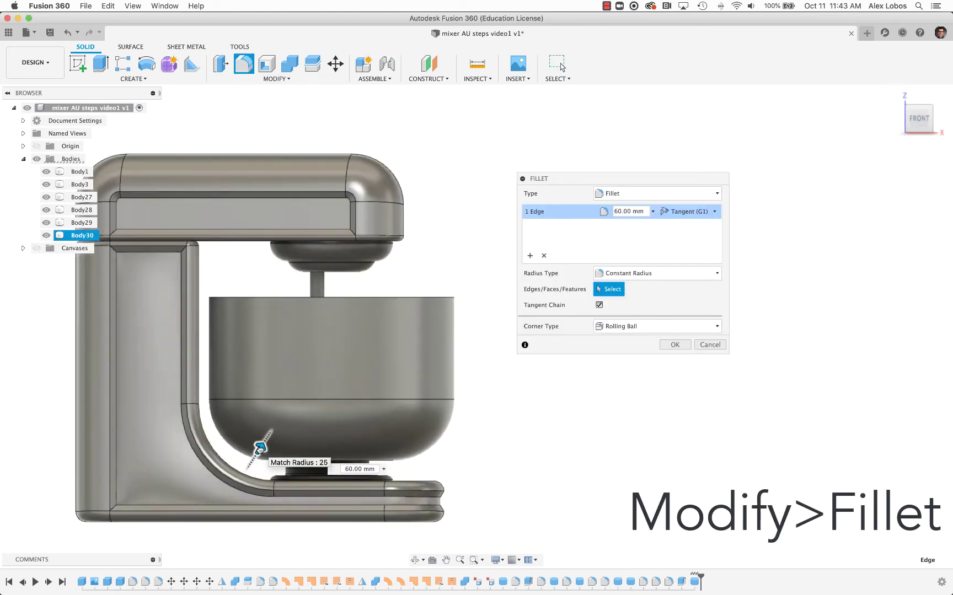
pyautogui.click(675, 344)
pyautogui.keyDown('shift'); pyautogui.moveTo(602, 414); pyautogui.dragTo(576, 424, button='middle'); pyautogui.keyUp('shift')
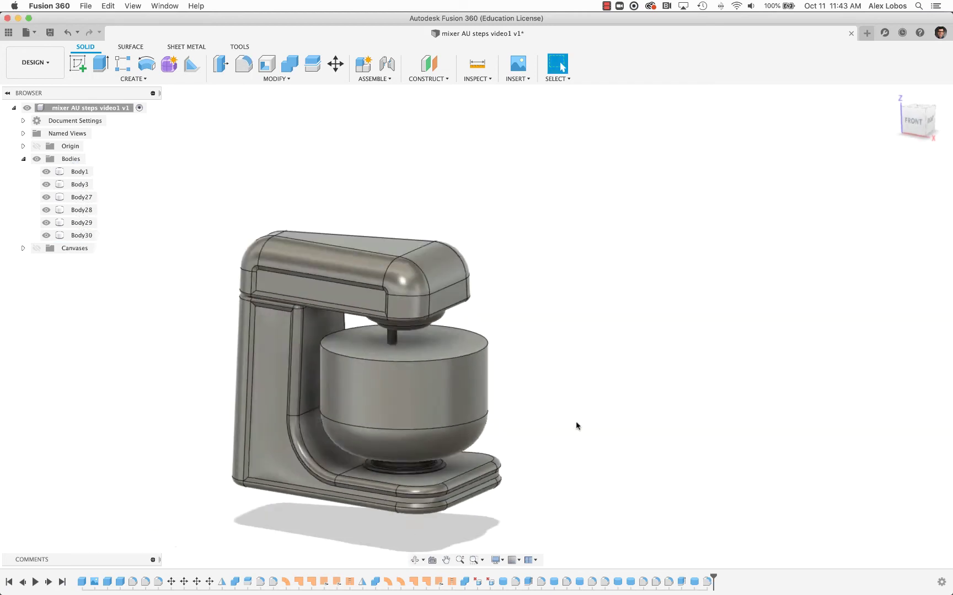
# - Hide the base, head and lid, then shell the cylinder into a 5 mm open-topped bowl
pyautogui.click(46, 185)
pyautogui.click(46, 171)
pyautogui.click(46, 199)
pyautogui.scroll(2, 195, 248)
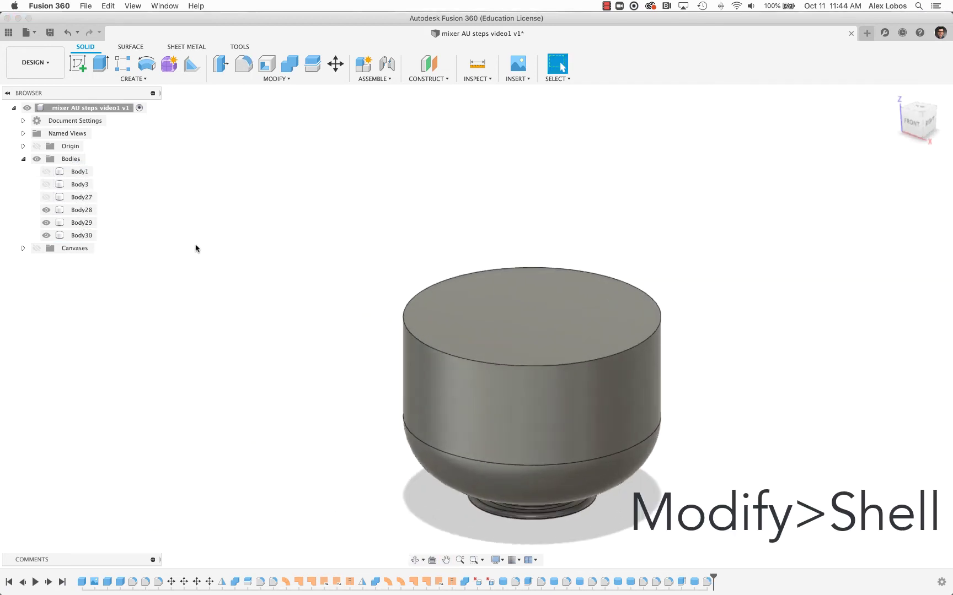
pyautogui.click(267, 64)
pyautogui.click(414, 315)
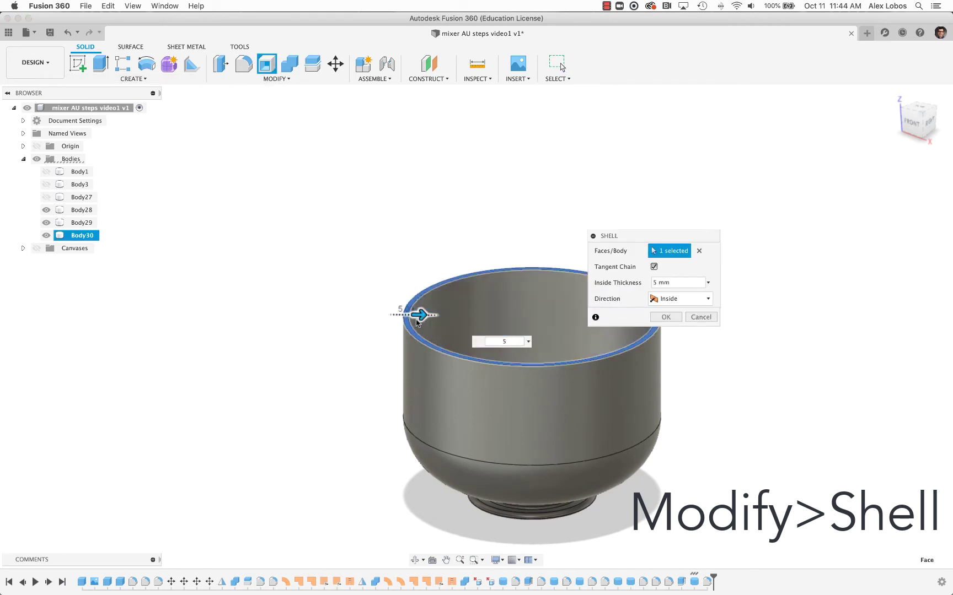
pyautogui.keyDown('shift'); pyautogui.moveTo(418, 315); pyautogui.dragTo(293, 238, button='middle'); pyautogui.keyUp('shift')
pyautogui.click(666, 317)
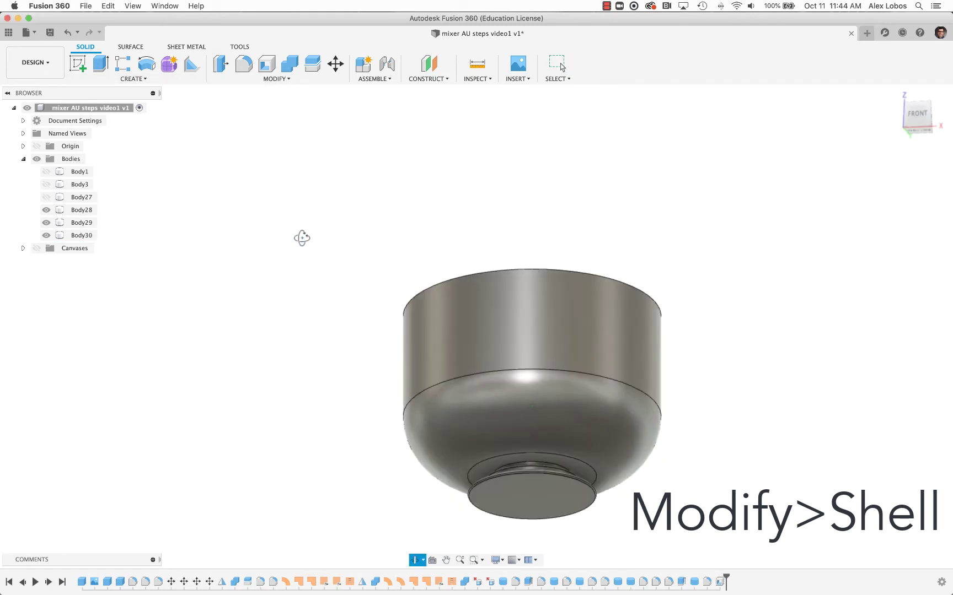
# - Hide the lower base and join bowl Body30 into disc Body29
pyautogui.click(46, 210)
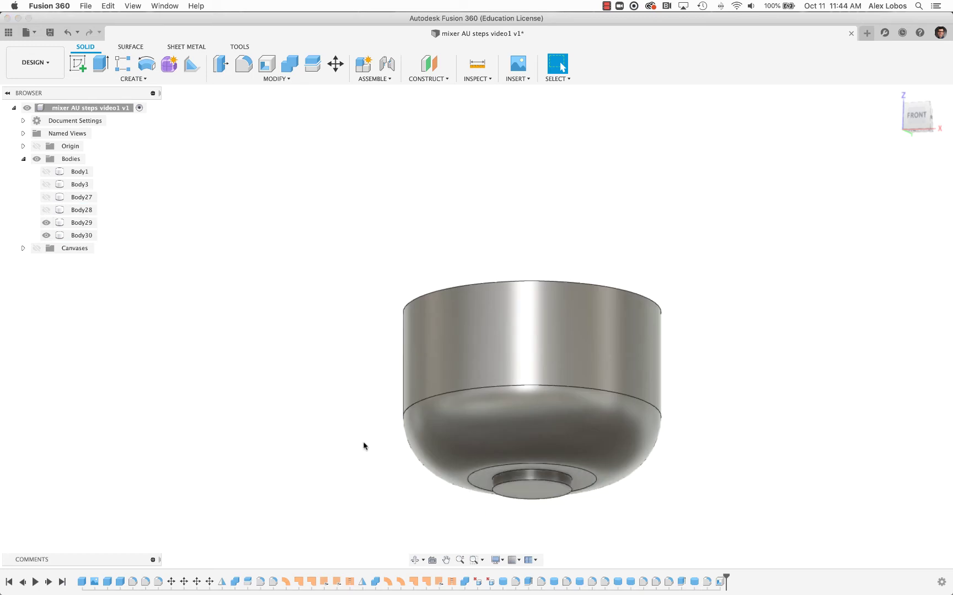
pyautogui.scroll(2, 311, 463)
pyautogui.scroll(2, 312, 463)
pyautogui.click(290, 64)
pyautogui.click(421, 413)
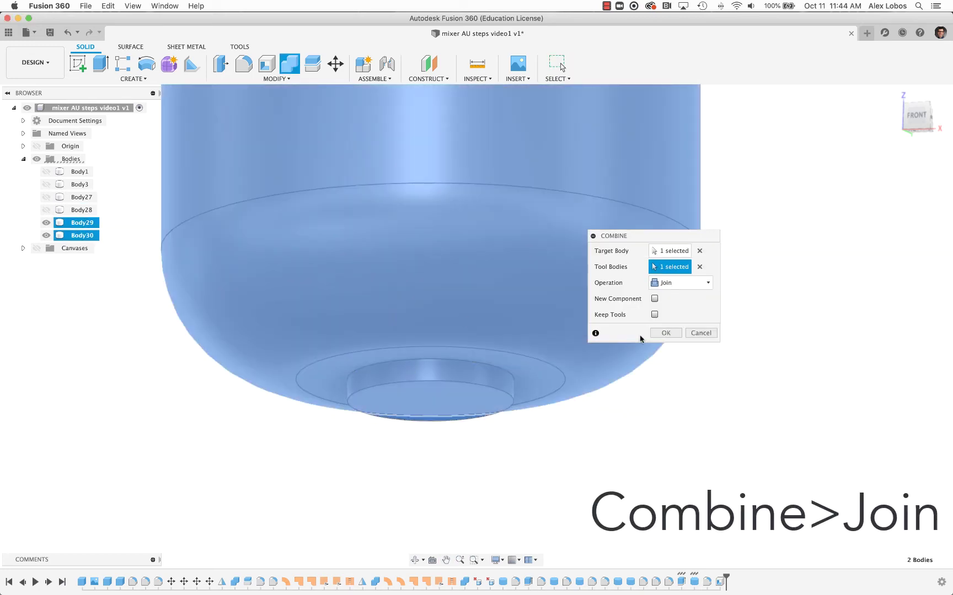
pyautogui.click(665, 333)
# - Soften the bowl's recess edge with a 2 mm fillet
pyautogui.scroll(5, 385, 372)
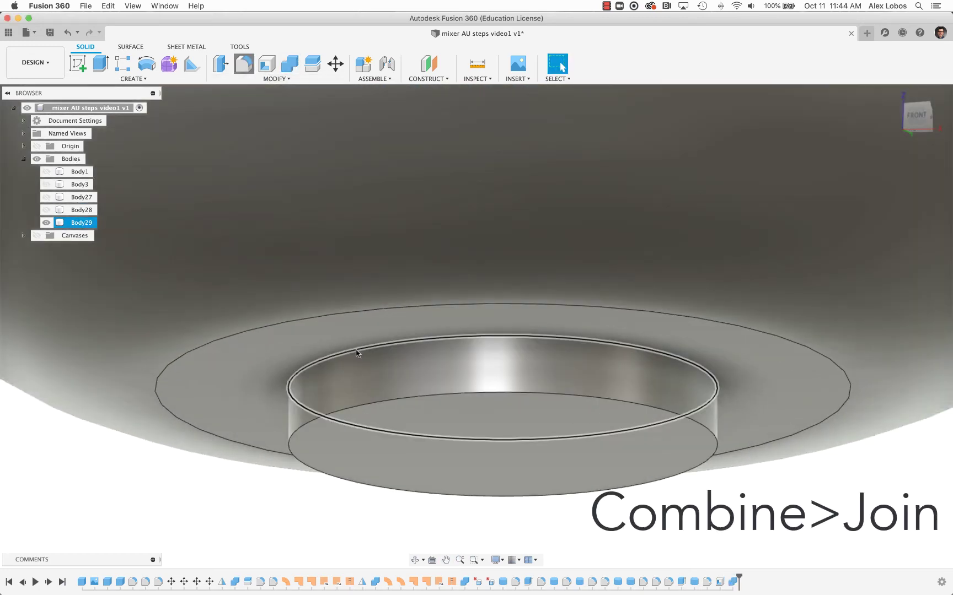
pyautogui.press('f')
pyautogui.moveTo(283, 389); pyautogui.dragTo(278, 392)
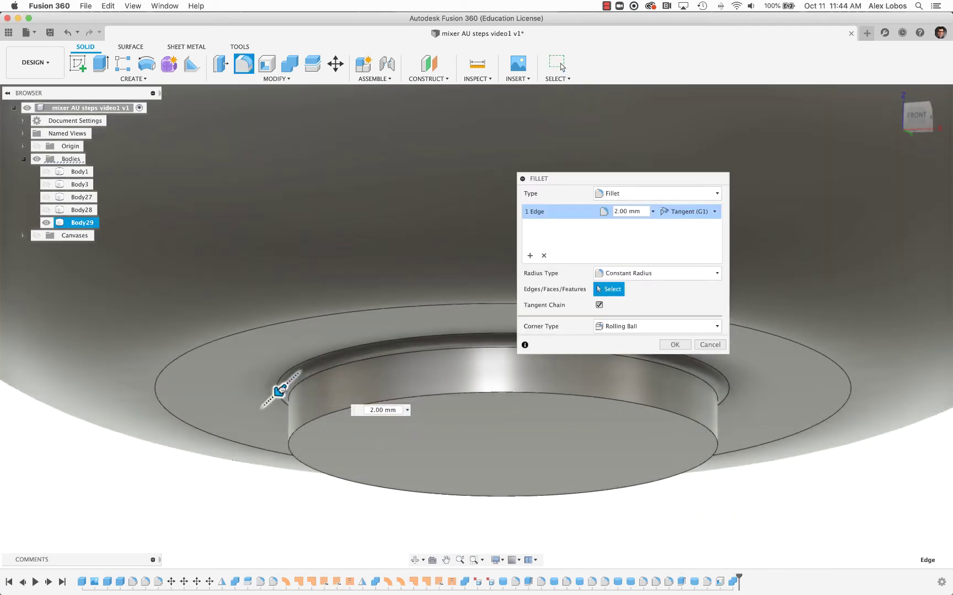
pyautogui.press('Return')
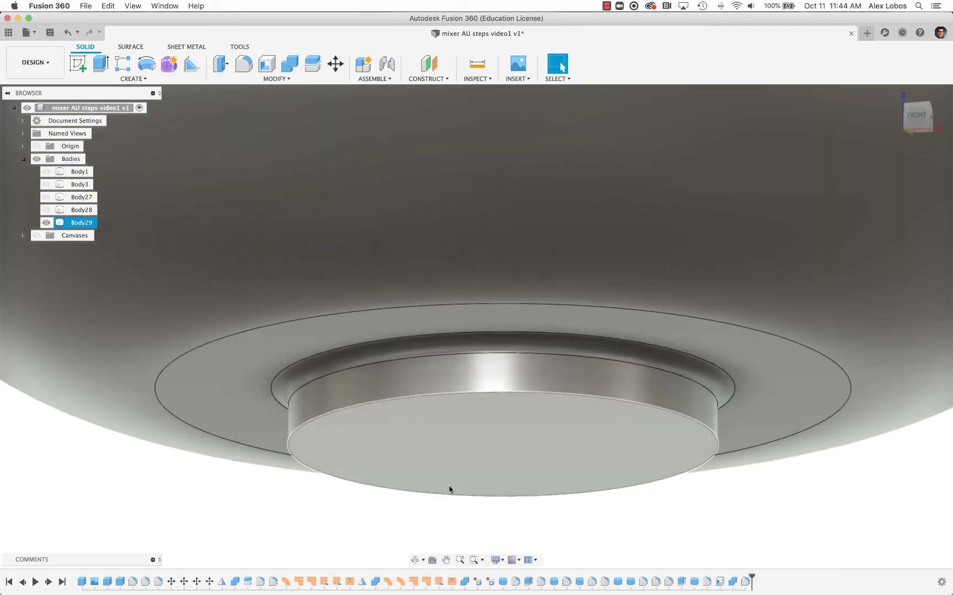
pyautogui.scroll(-8, 529, 394)
pyautogui.moveTo(529, 395)
pyautogui.keyDown('shift'); pyautogui.mouseDown(button='middle')
pyautogui.moveTo(595, 336)
pyautogui.moveTo(592, 358)
pyautogui.mouseUp(button='middle'); pyautogui.keyUp('shift')
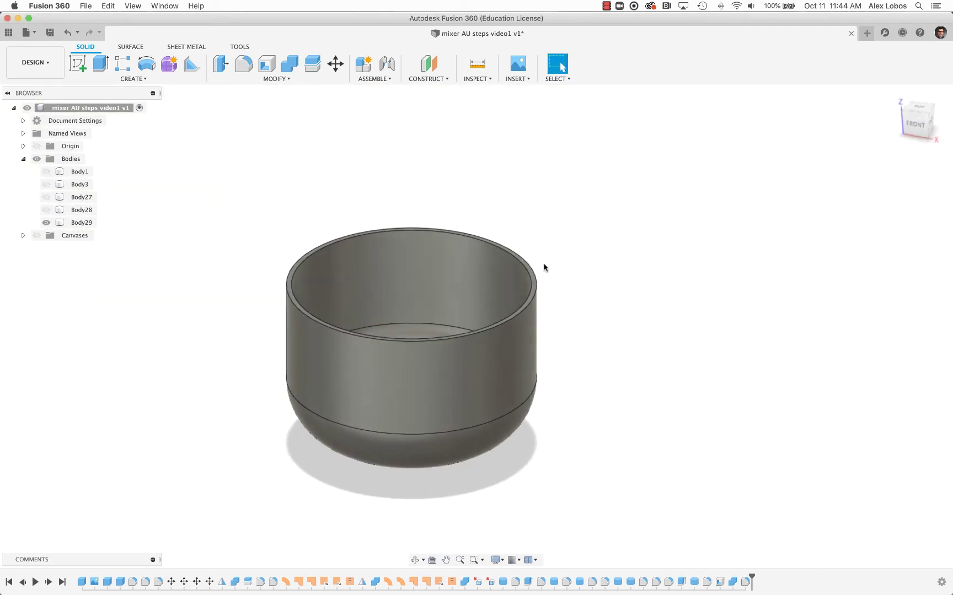
# - Return to the home view with the mixer base shown again
pyautogui.click(895, 94)
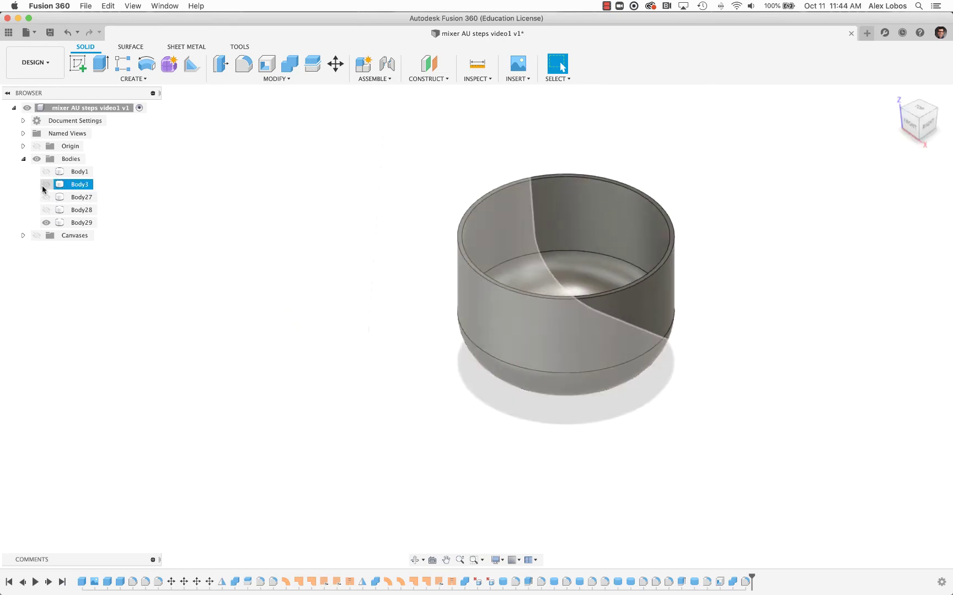
pyautogui.click(47, 184)
pyautogui.keyDown('shift'); pyautogui.moveTo(257, 309); pyautogui.dragTo(269, 306, button='middle'); pyautogui.keyUp('shift')
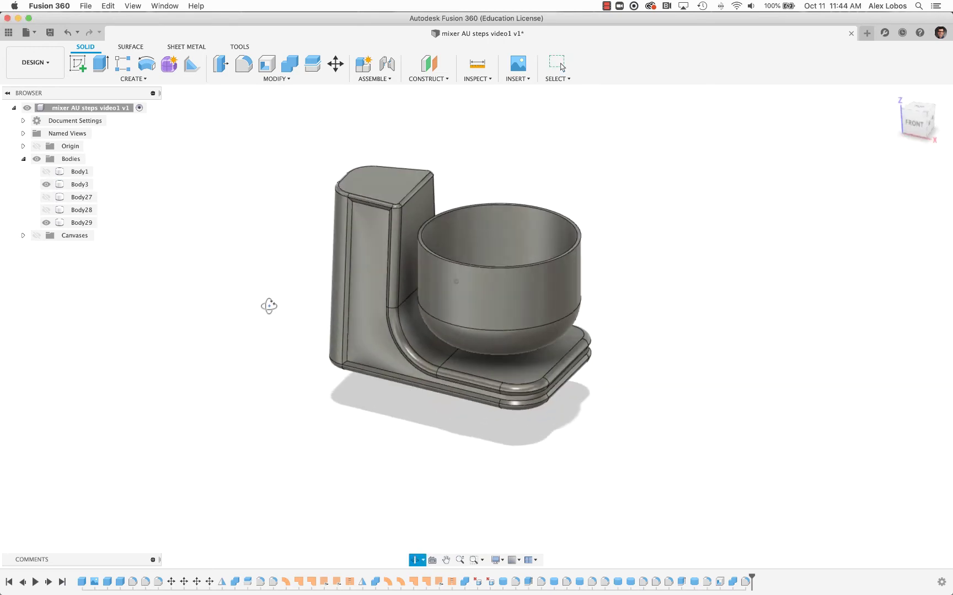
# - Draw a 51 × 95 mm box rectangle beside the bowl in front view
pyautogui.click(119, 78)
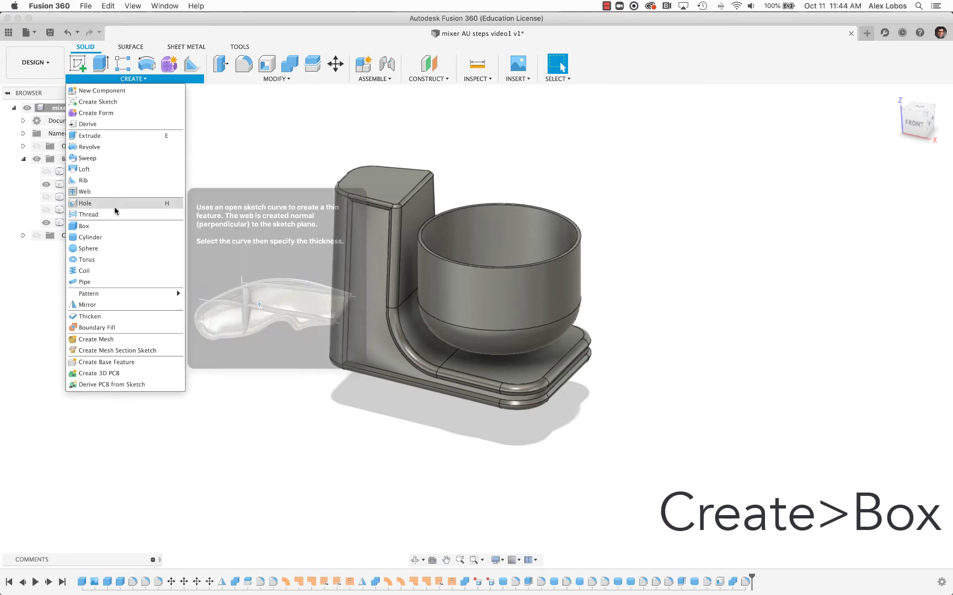
pyautogui.click(84, 226)
pyautogui.click(326, 318)
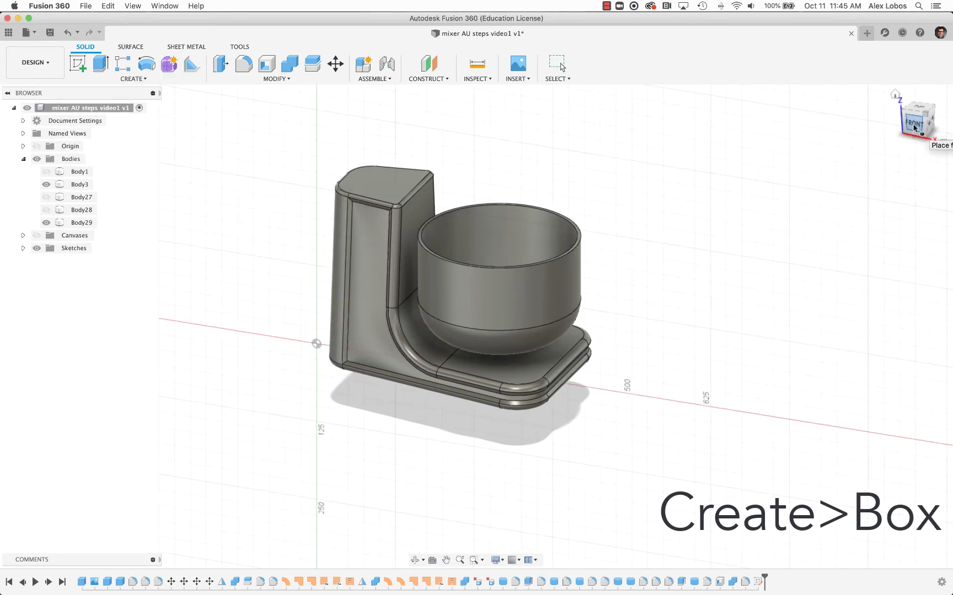
pyautogui.click(913, 128)
pyautogui.scroll(3, 591, 260)
pyautogui.scroll(5, 510, 272)
pyautogui.moveTo(510, 272); pyautogui.dragTo(544, 258, button='middle')
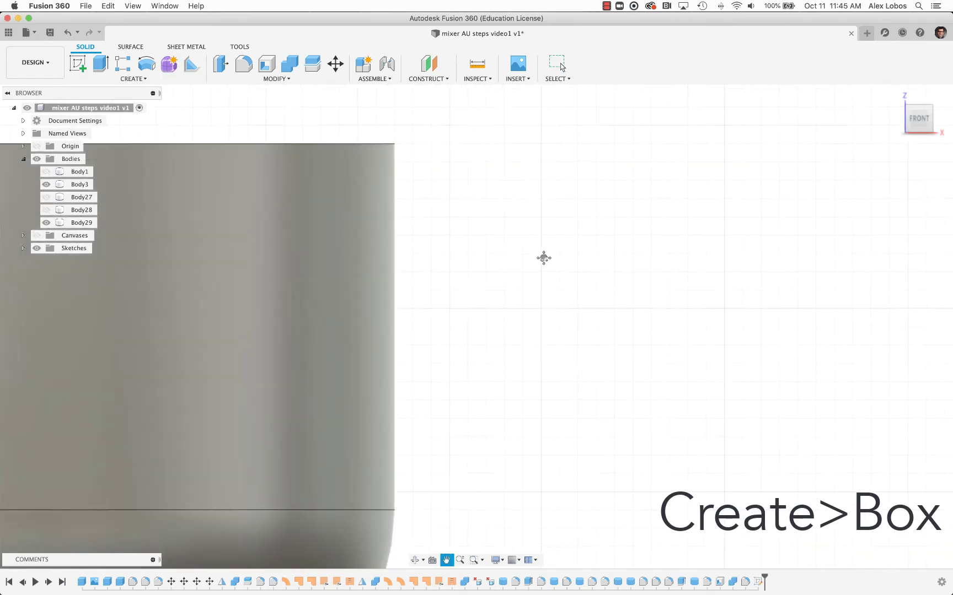
pyautogui.scroll(2, 402, 161)
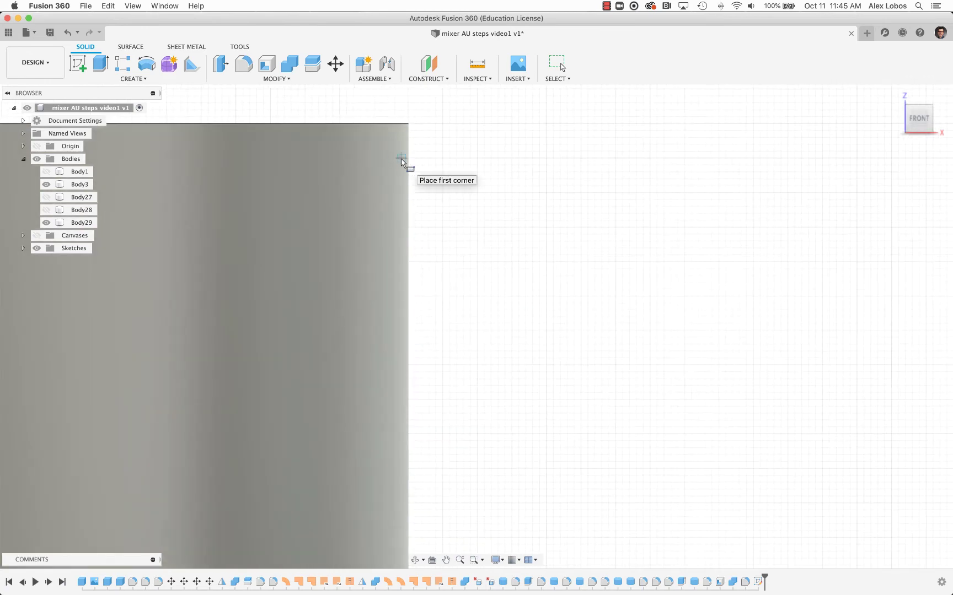
pyautogui.scroll(-2, 401, 162)
pyautogui.click(432, 183)
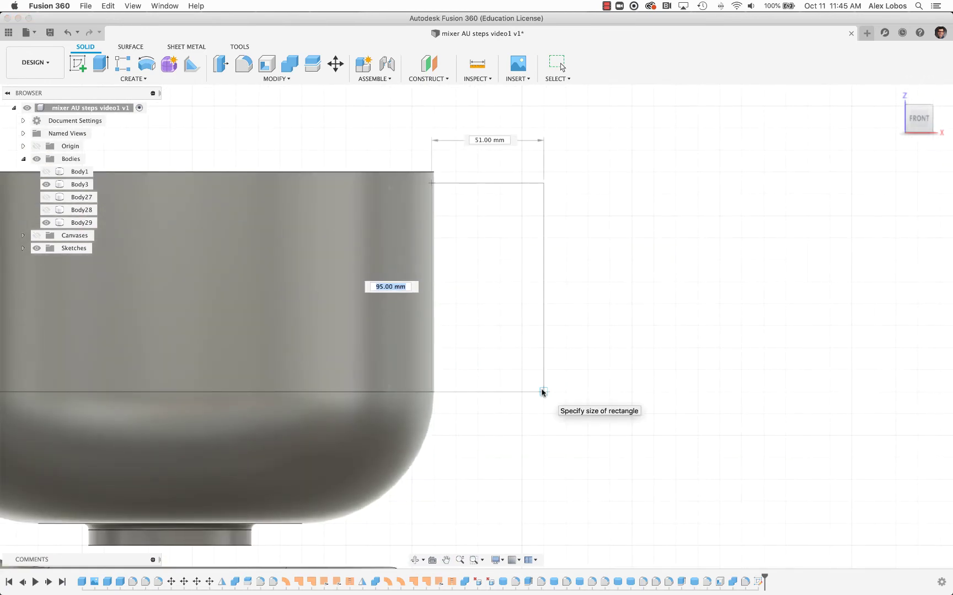
pyautogui.click(543, 392)
# - Give the box a 12 mm height as new body Body31
pyautogui.keyDown('shift'); pyautogui.moveTo(605, 161); pyautogui.dragTo(493, 279, button='middle'); pyautogui.keyUp('shift')
pyautogui.scroll(5, 485, 270)
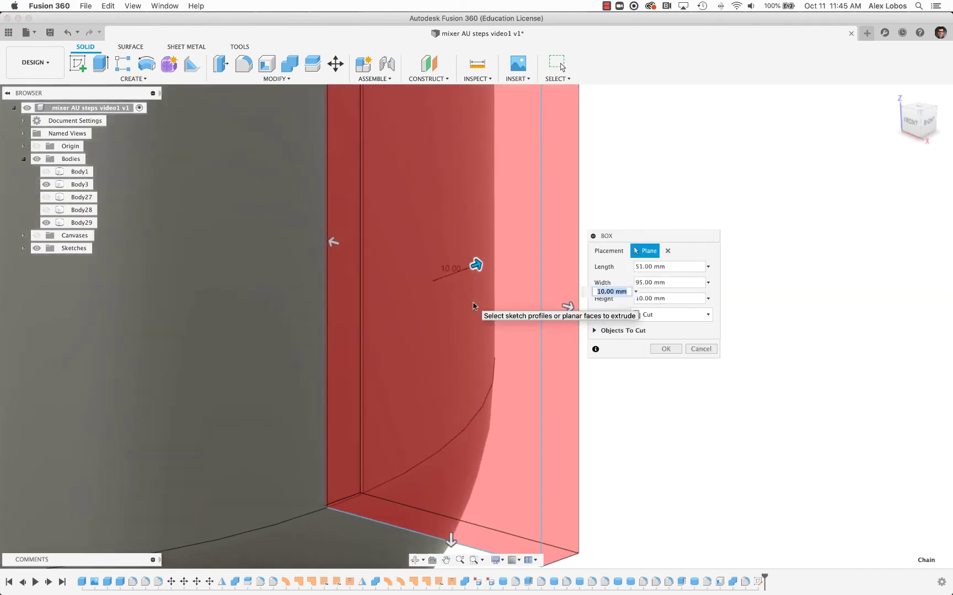
pyautogui.moveTo(476, 262); pyautogui.dragTo(484, 255)
pyautogui.scroll(-3, 474, 270)
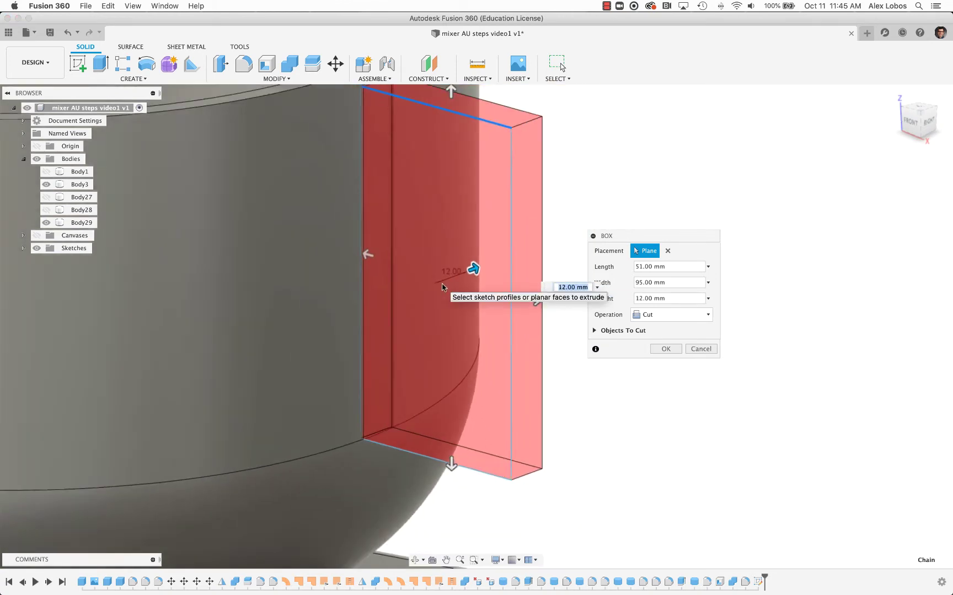
pyautogui.click(673, 315)
pyautogui.click(656, 363)
pyautogui.scroll(-2, 585, 351)
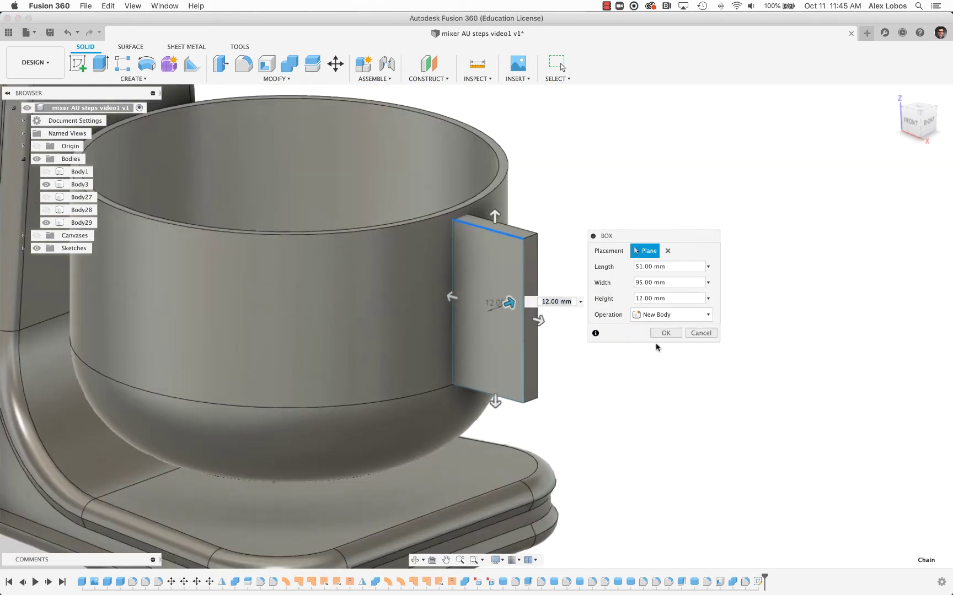
pyautogui.click(663, 333)
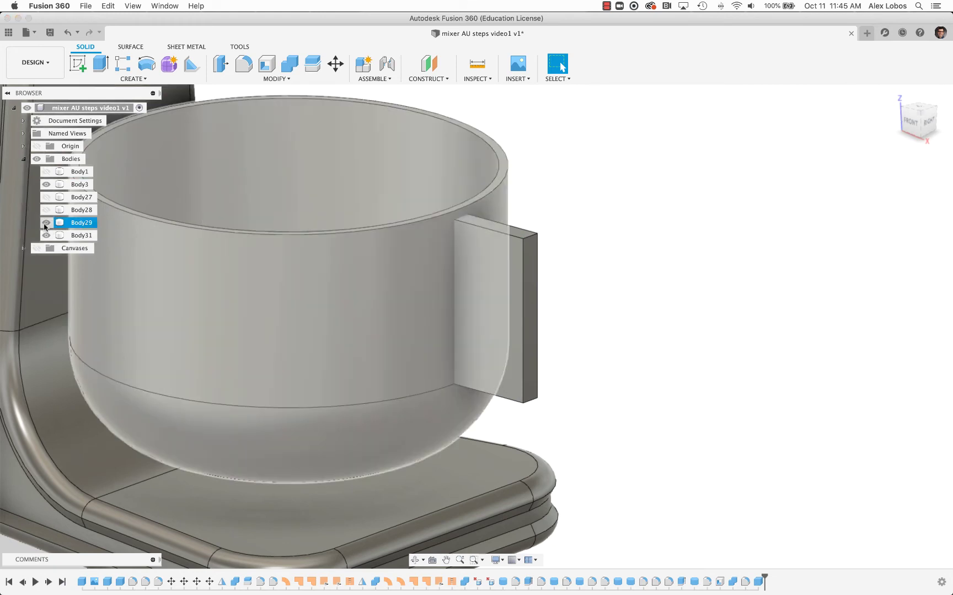
# - Hide the other bodies so only the bowl and block remain visible
pyautogui.click(45, 223)
pyautogui.click(46, 184)
pyautogui.keyDown('shift'); pyautogui.moveTo(276, 280); pyautogui.dragTo(445, 291, button='middle'); pyautogui.keyUp('shift')
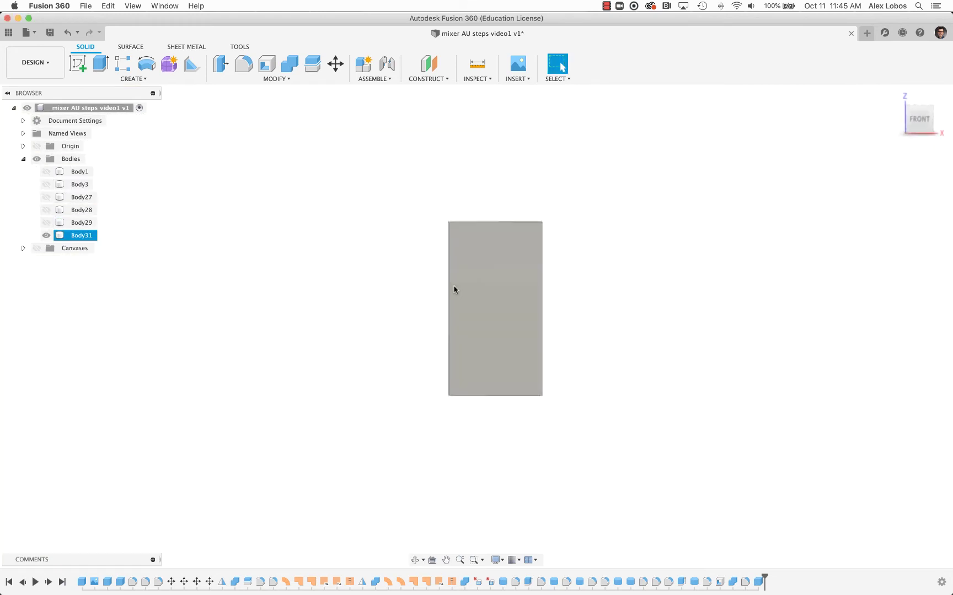
pyautogui.click(46, 223)
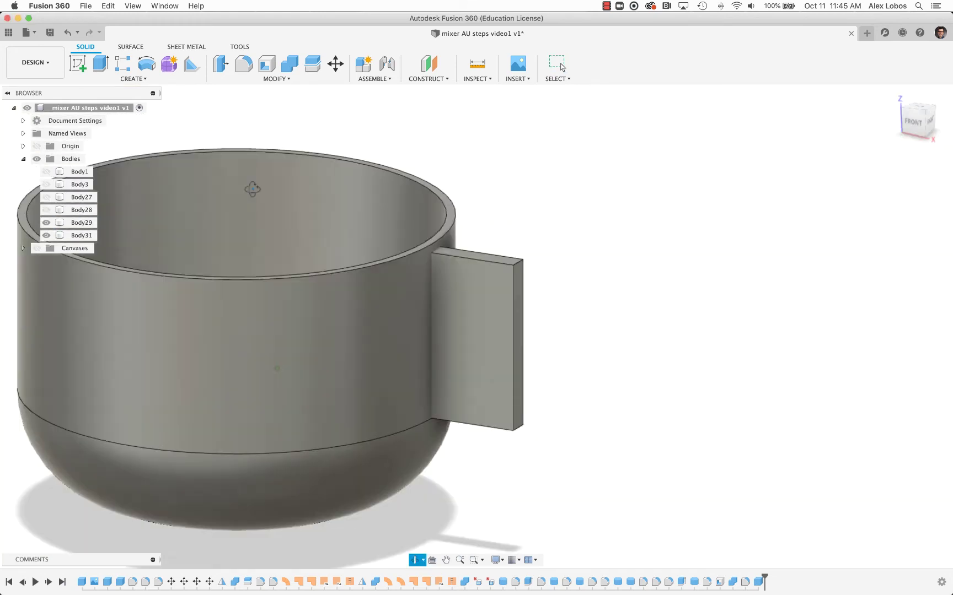
# - Set bowl Body29 to 50% opacity and view it from the front
pyautogui.rightClick(81, 223)
pyautogui.press('Escape')
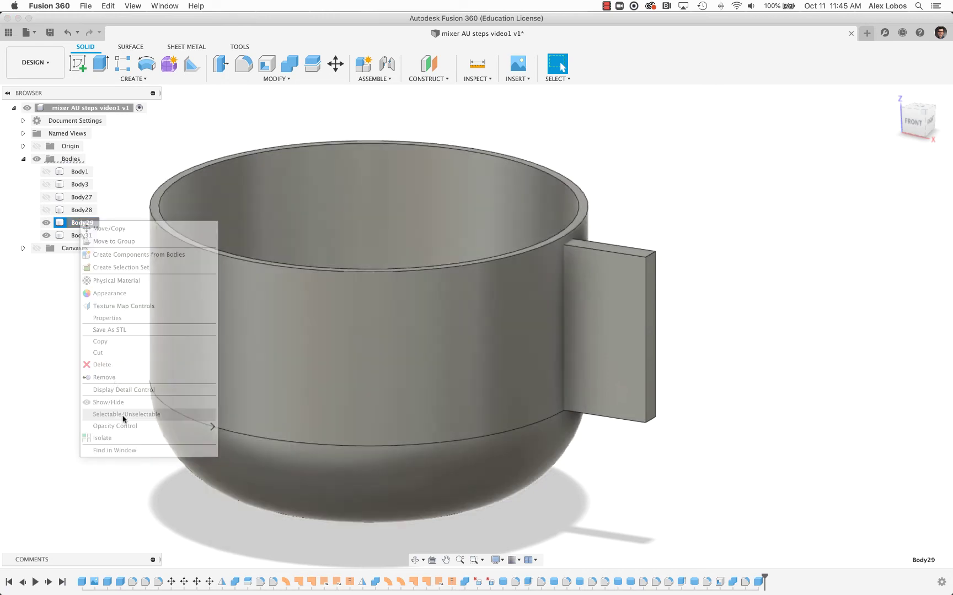
pyautogui.rightClick(78, 223)
pyautogui.moveTo(115, 426)
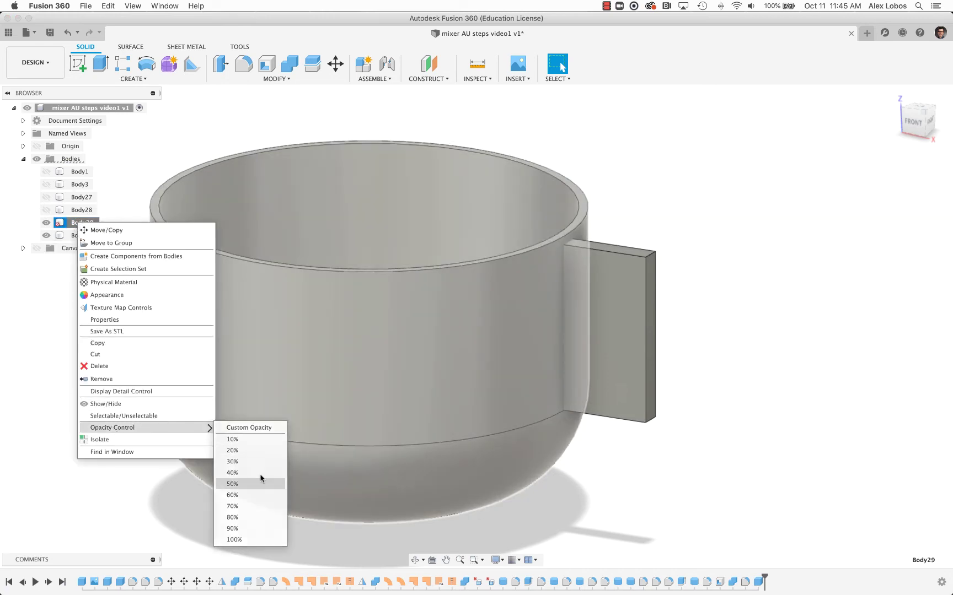
pyautogui.click(262, 479)
pyautogui.click(915, 121)
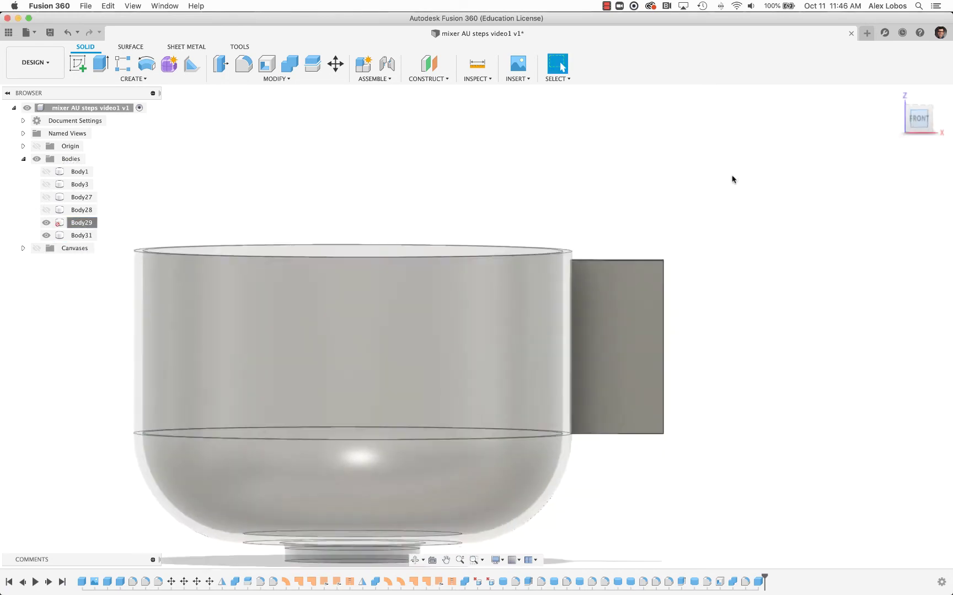
pyautogui.click(88, 79)
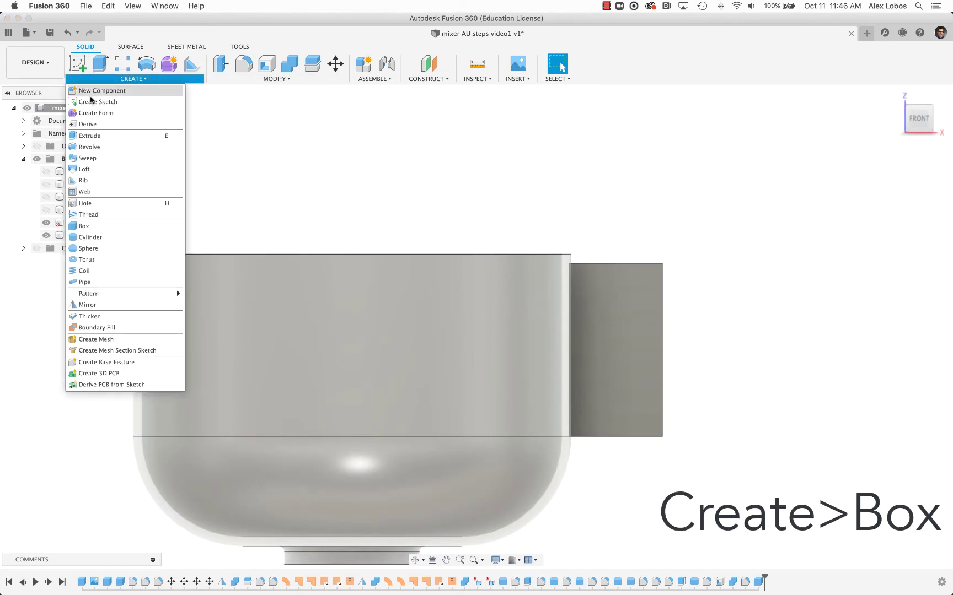
# - Draw a 52 × 89 mm box rectangle on the block face
pyautogui.click(135, 228)
pyautogui.scroll(3, 646, 360)
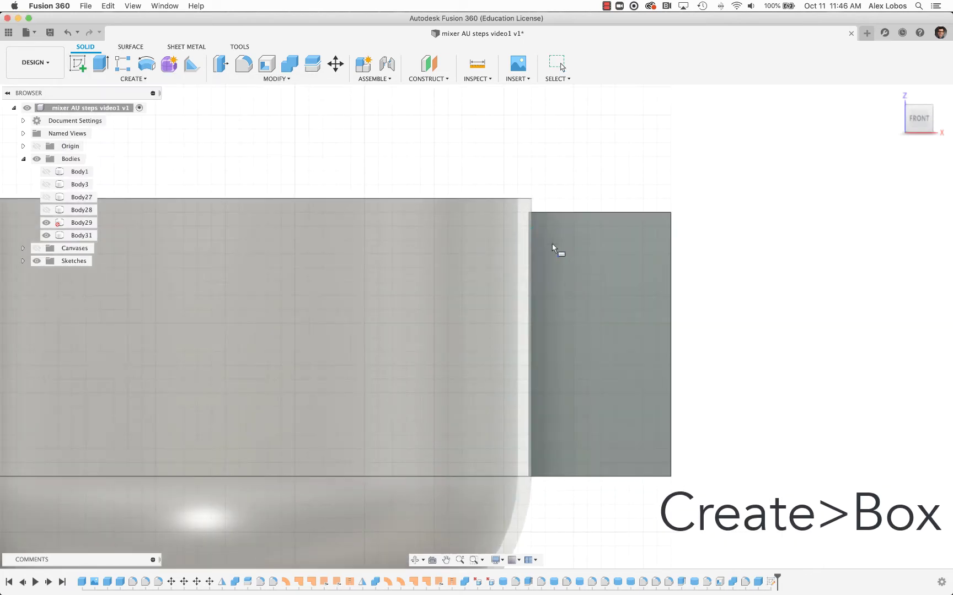
pyautogui.click(645, 458)
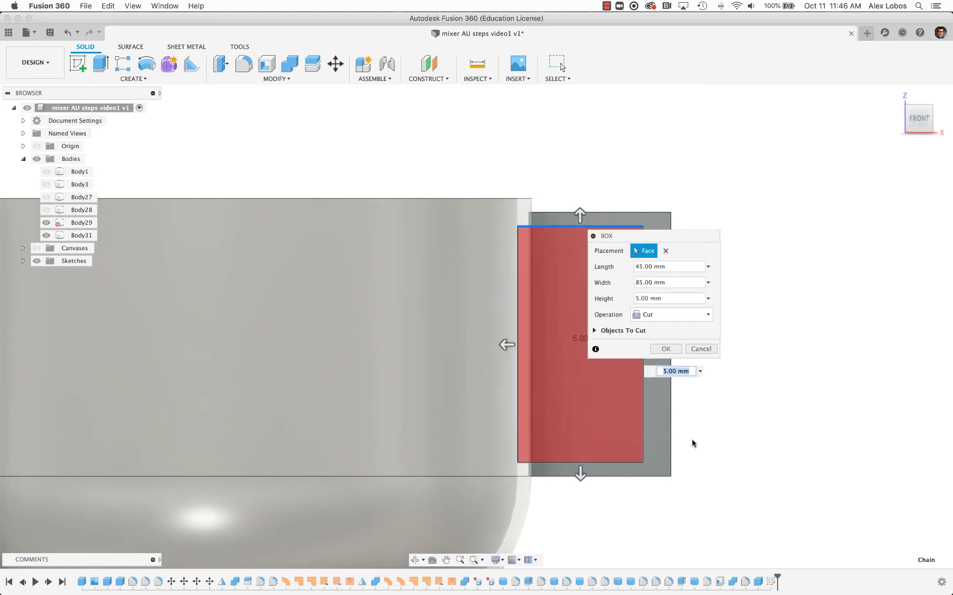
pyautogui.scroll(2, 556, 468)
pyautogui.scroll(2, 426, 173)
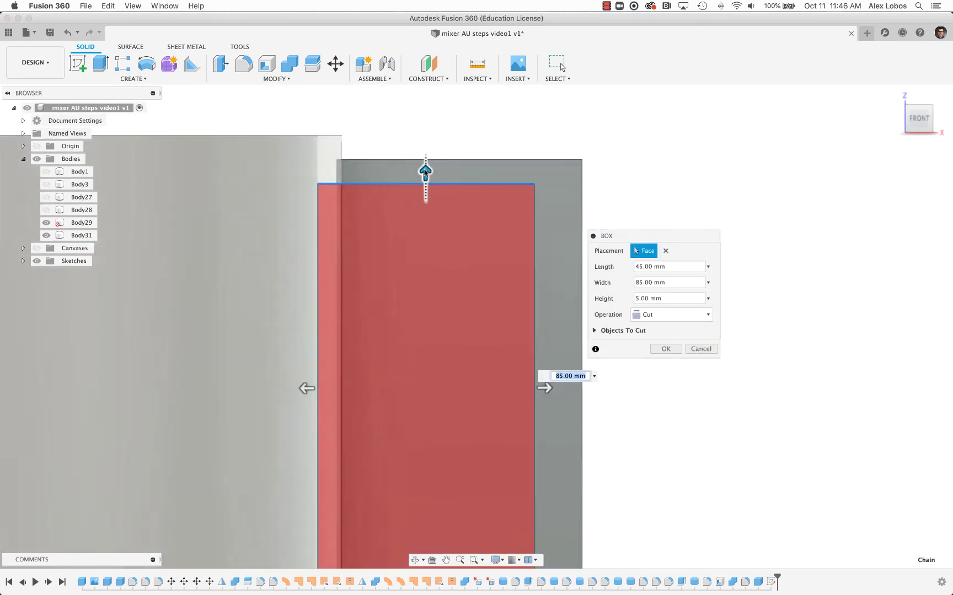
pyautogui.scroll(2, 427, 174)
pyautogui.moveTo(427, 175); pyautogui.dragTo(429, 162)
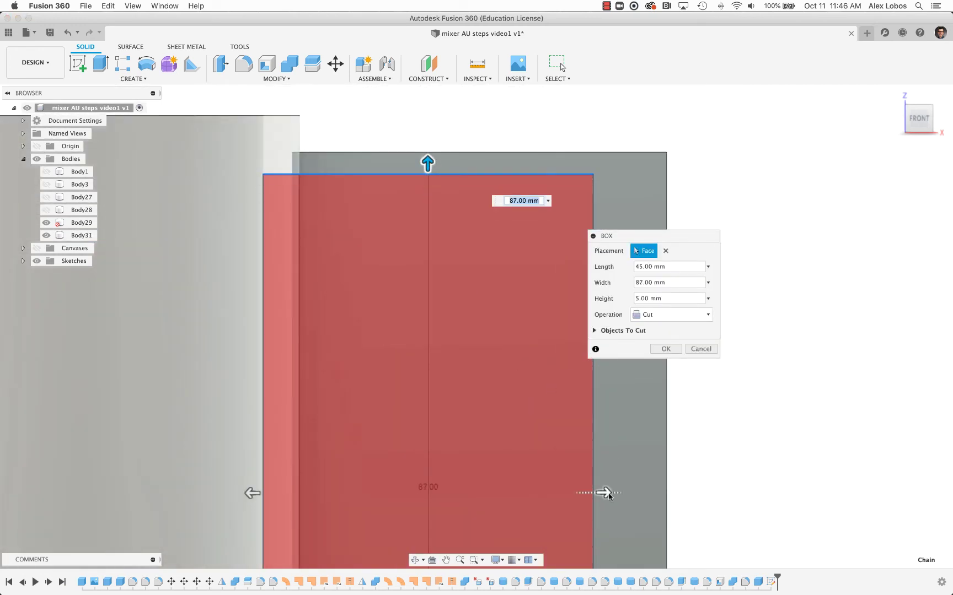
pyautogui.moveTo(608, 495); pyautogui.dragTo(657, 492)
pyautogui.scroll(-5, 676, 276)
pyautogui.scroll(-2, 313, 481)
pyautogui.moveTo(312, 480); pyautogui.dragTo(314, 493)
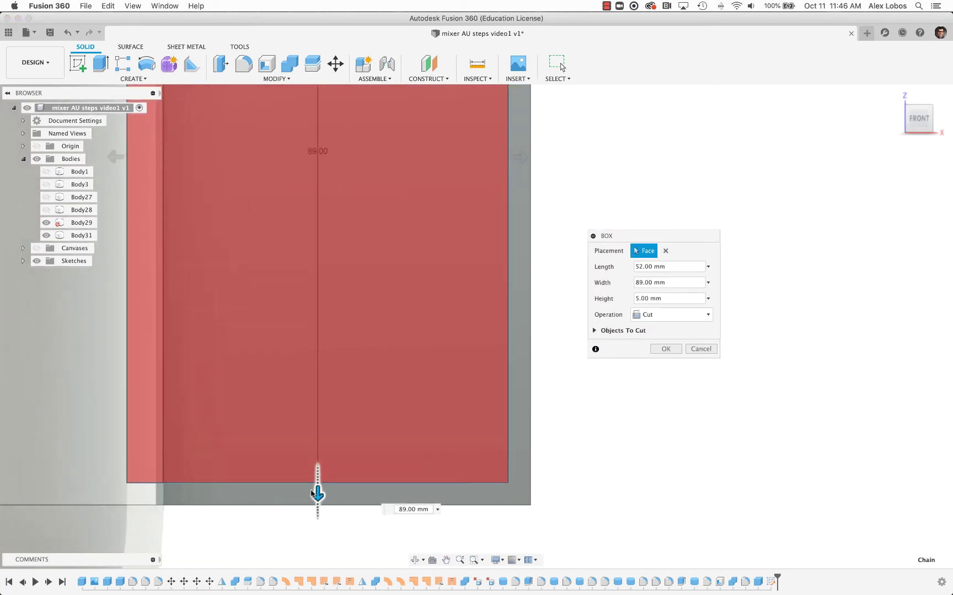
# - Cut the box 25 mm into the block, excluding bowl Body29 from the cut
pyautogui.keyDown('shift'); pyautogui.moveTo(646, 458); pyautogui.dragTo(648, 520, button='middle'); pyautogui.keyUp('shift')
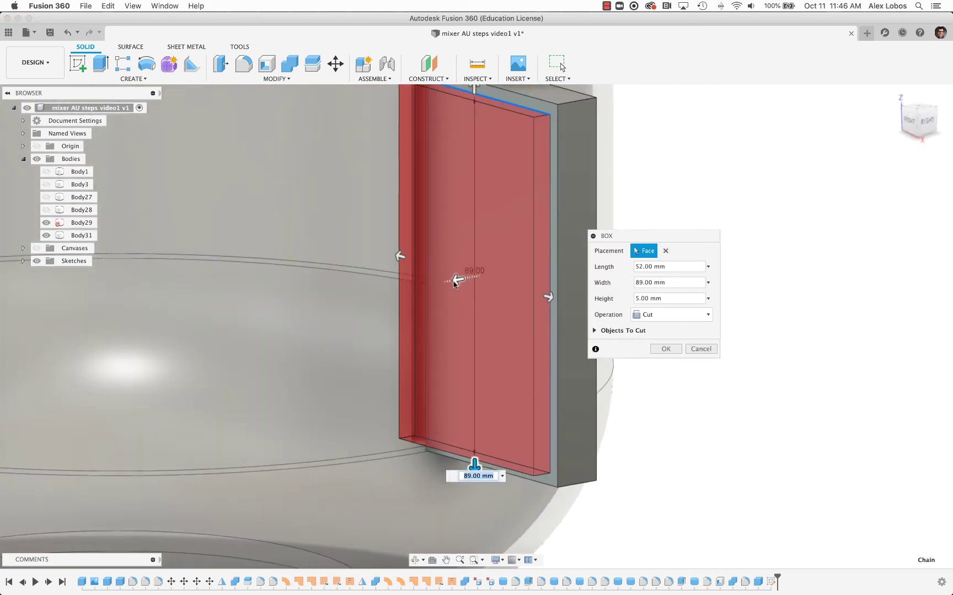
pyautogui.moveTo(453, 283); pyautogui.dragTo(569, 320)
pyautogui.click(595, 330)
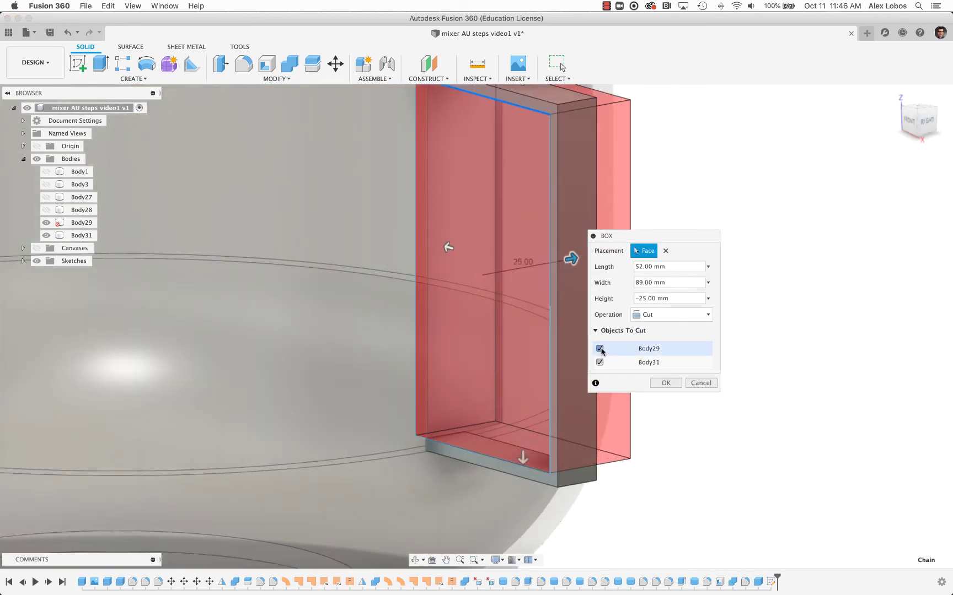
pyautogui.click(599, 349)
pyautogui.click(664, 384)
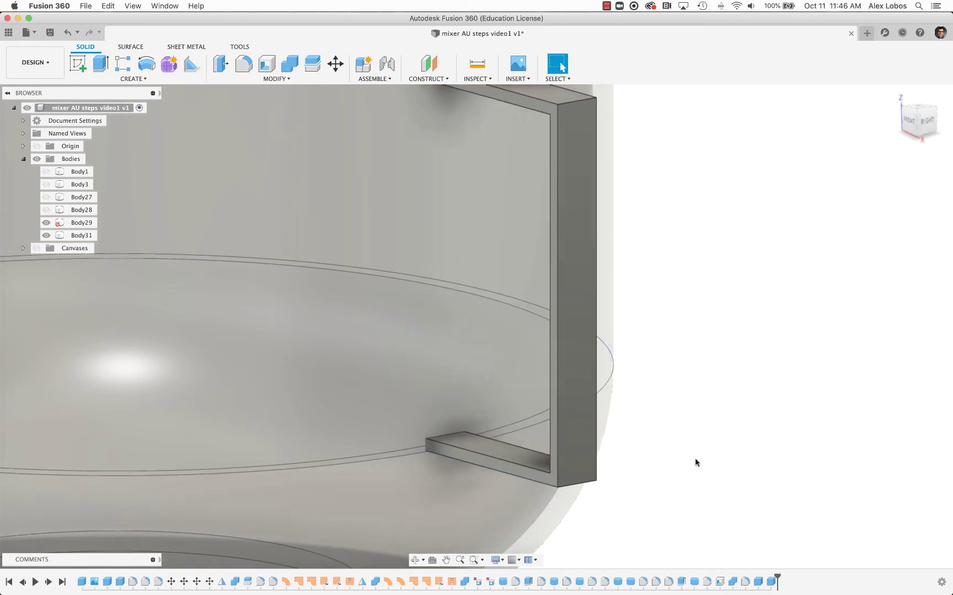
pyautogui.scroll(-5, 685, 366)
# - Select the handle's two outer faces with Move/Copy (M)
pyautogui.keyDown('shift'); pyautogui.moveTo(684, 365); pyautogui.dragTo(772, 327, button='middle'); pyautogui.keyUp('shift')
pyautogui.scroll(5, 628, 285)
pyautogui.scroll(-5, 606, 275)
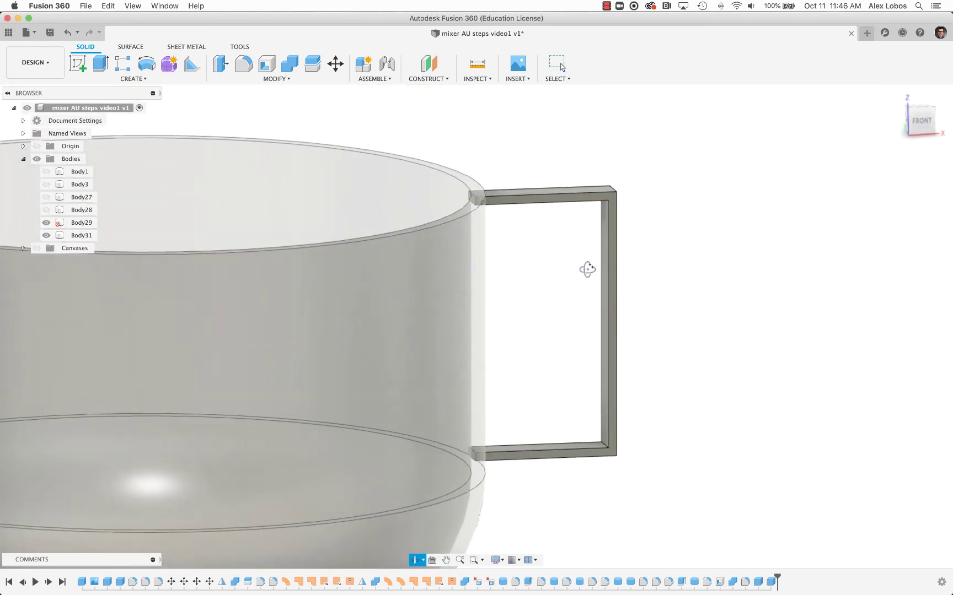
pyautogui.press('m')
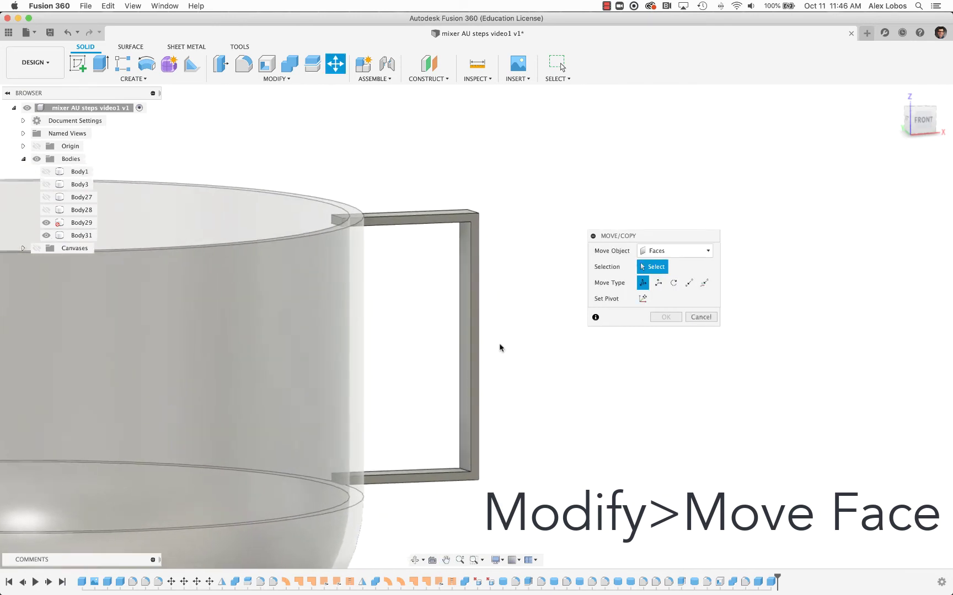
pyautogui.scroll(5, 499, 344)
pyautogui.click(460, 314)
pyautogui.scroll(3, 521, 394)
pyautogui.click(498, 376)
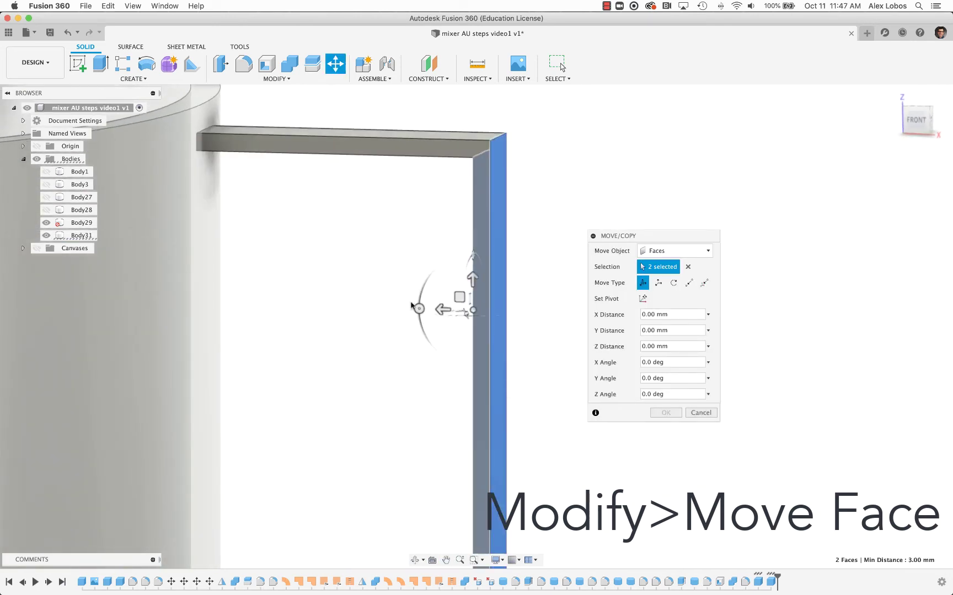
pyautogui.scroll(-3, 390, 287)
# - Rotate the outer faces 10° and offset them 10 mm along Z
pyautogui.moveTo(393, 304); pyautogui.dragTo(396, 315)
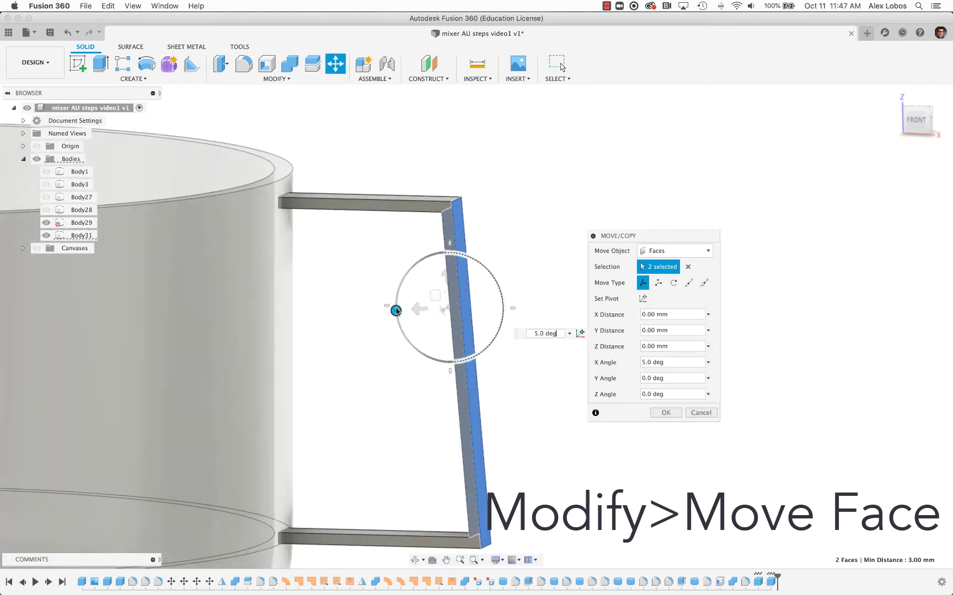
pyautogui.click(920, 127)
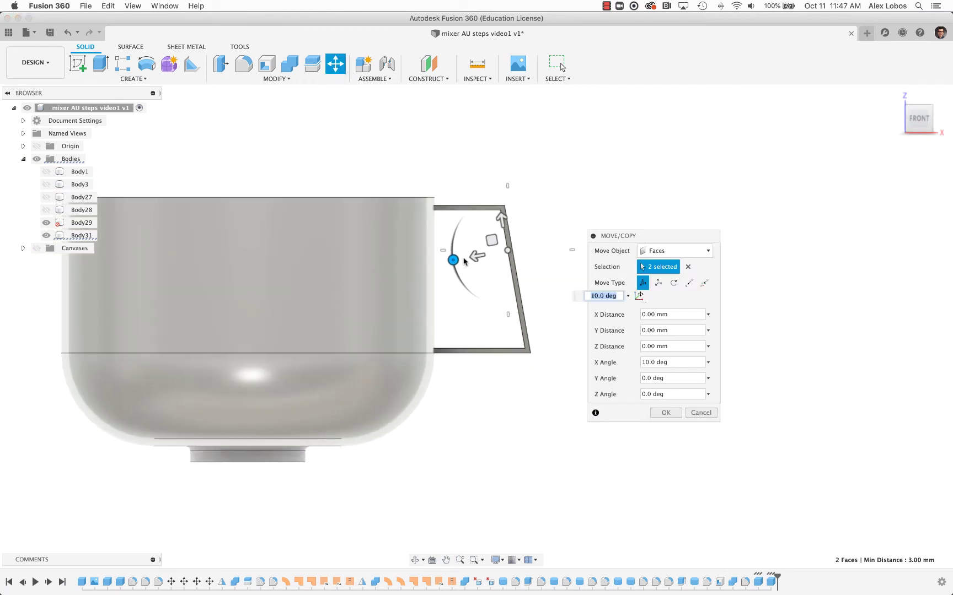
pyautogui.moveTo(475, 256); pyautogui.dragTo(460, 259)
pyautogui.keyDown('shift'); pyautogui.moveTo(533, 180); pyautogui.dragTo(510, 193, button='middle'); pyautogui.keyUp('shift')
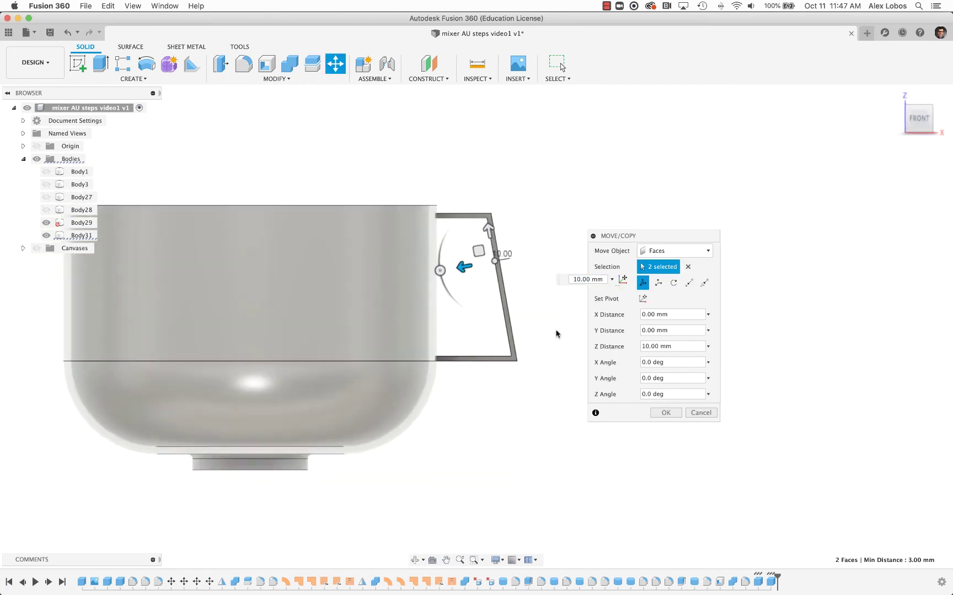
pyautogui.click(666, 412)
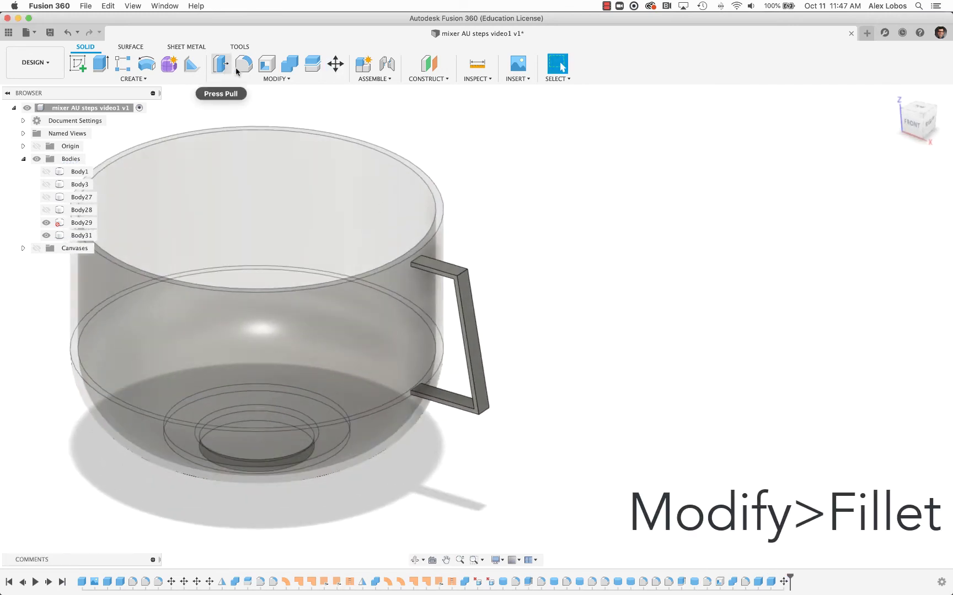
# - Fillet two long handle edges with a 10 mm radius
pyautogui.click(243, 65)
pyautogui.scroll(5, 551, 388)
pyautogui.click(376, 218)
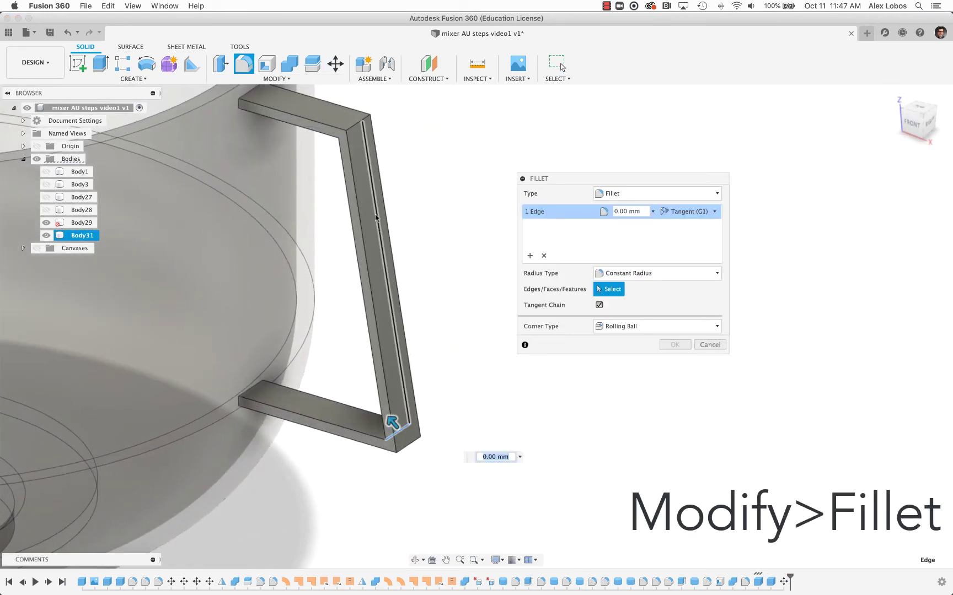
pyautogui.click(341, 140)
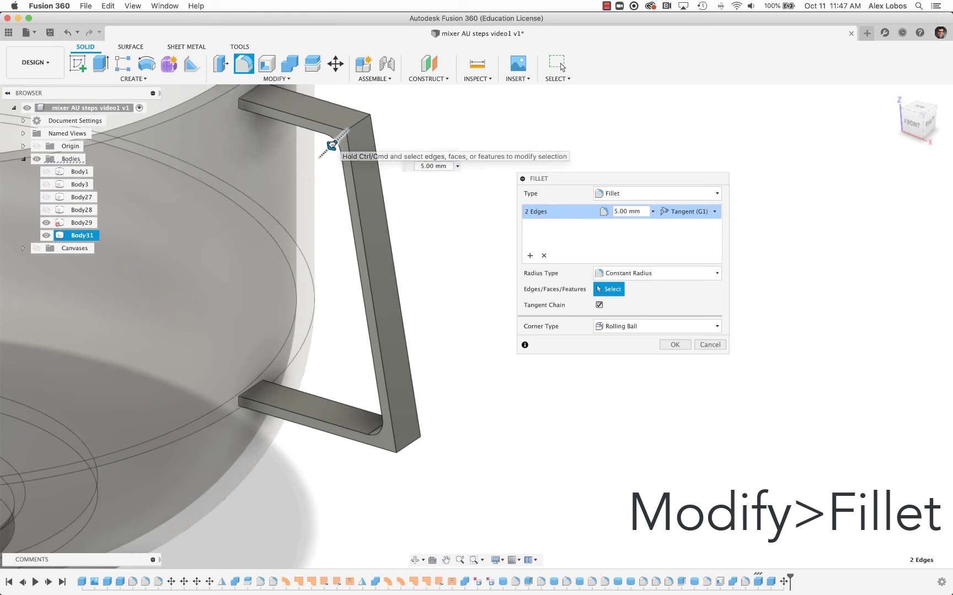
pyautogui.write('10')
pyautogui.press('Return')
pyautogui.click(666, 345)
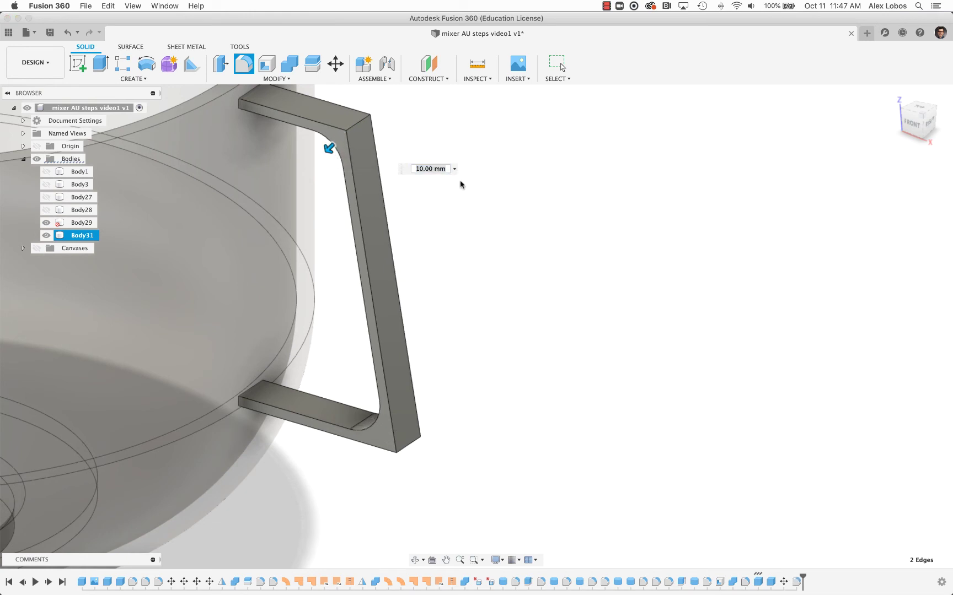
# - Fillet the handle's bends with a 12.50 mm radius
pyautogui.rightClick(526, 226)
pyautogui.click(525, 191)
pyautogui.click(419, 433)
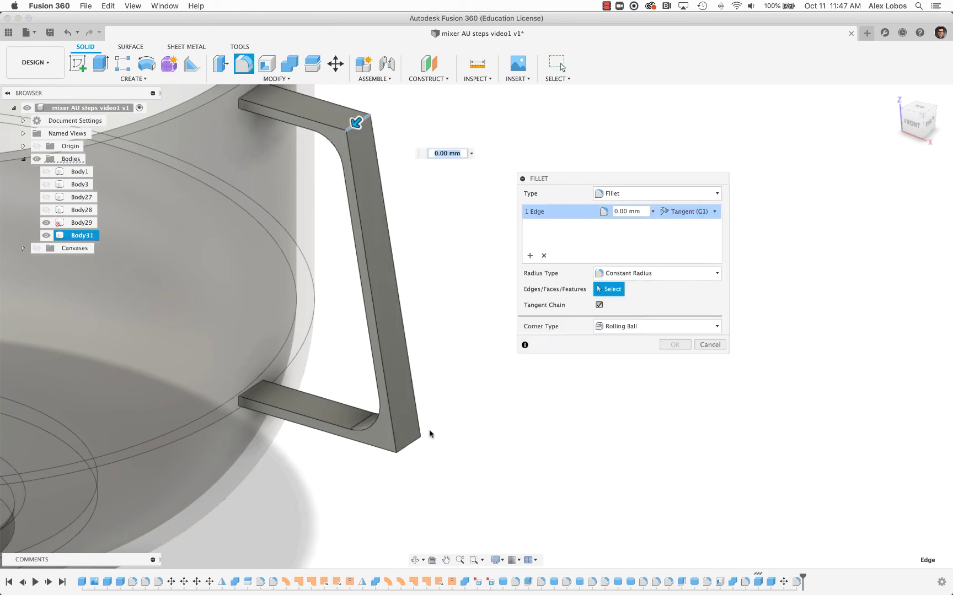
pyautogui.moveTo(419, 446); pyautogui.dragTo(409, 430)
pyautogui.click(915, 123)
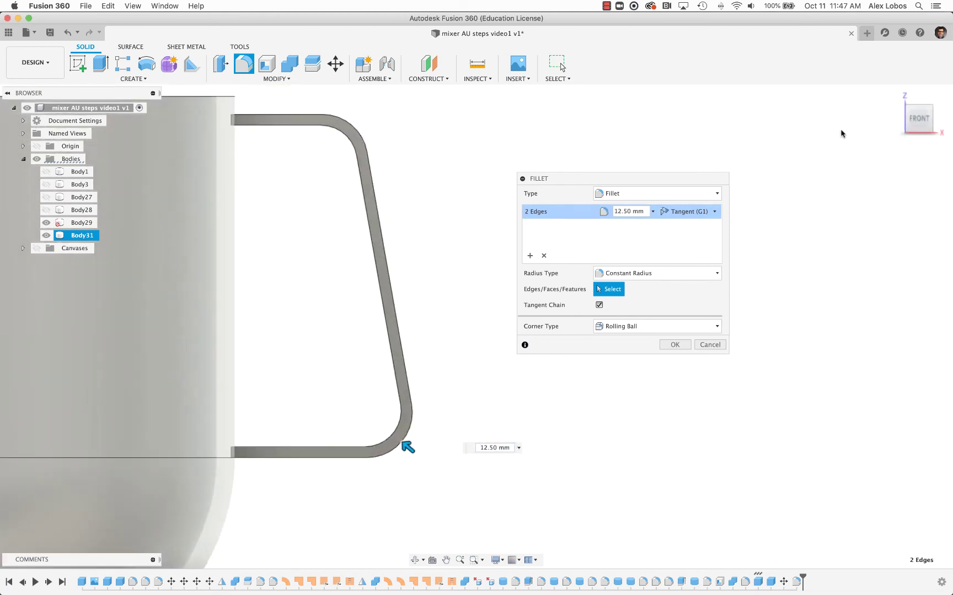
pyautogui.click(674, 344)
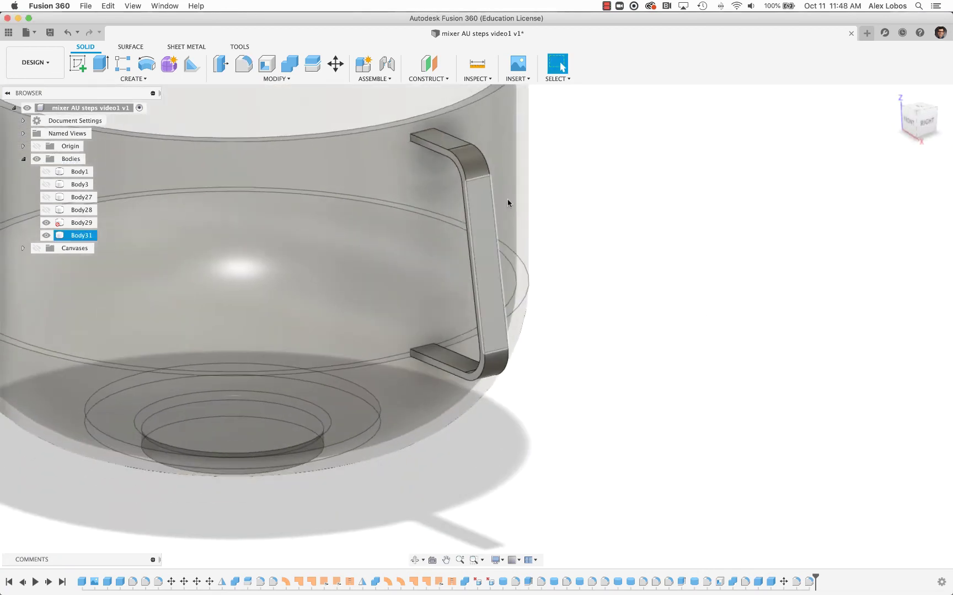
# - Extrude the handle profile 12 mm as a join, with mixer Body29 hidden
pyautogui.click(105, 68)
pyautogui.click(415, 139)
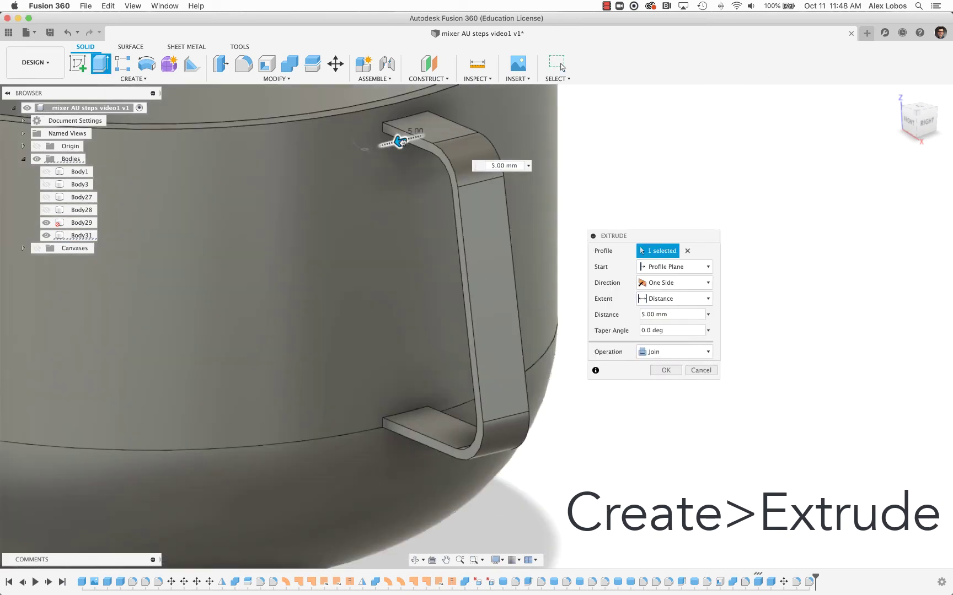
pyautogui.moveTo(395, 141); pyautogui.dragTo(373, 148)
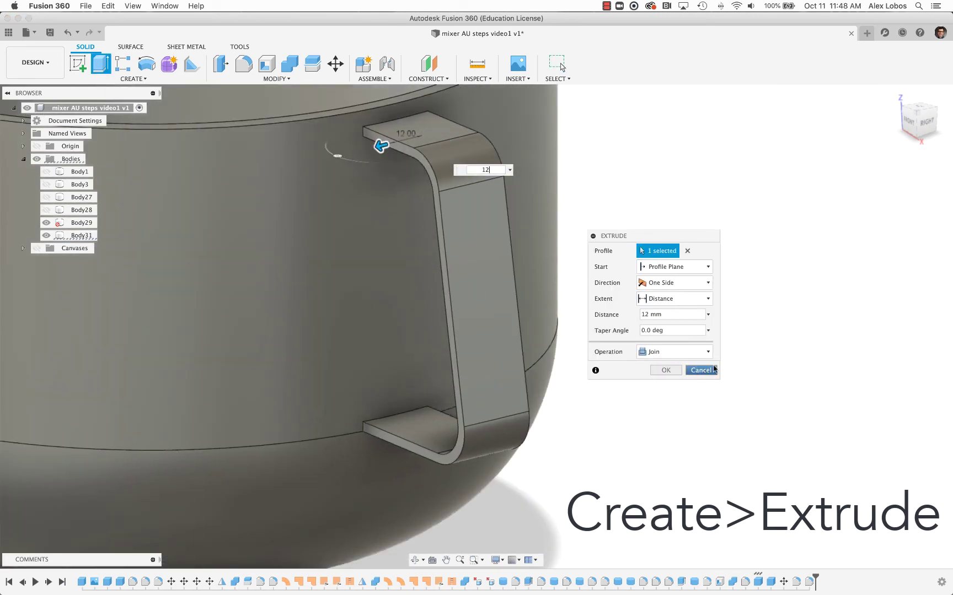
pyautogui.click(45, 223)
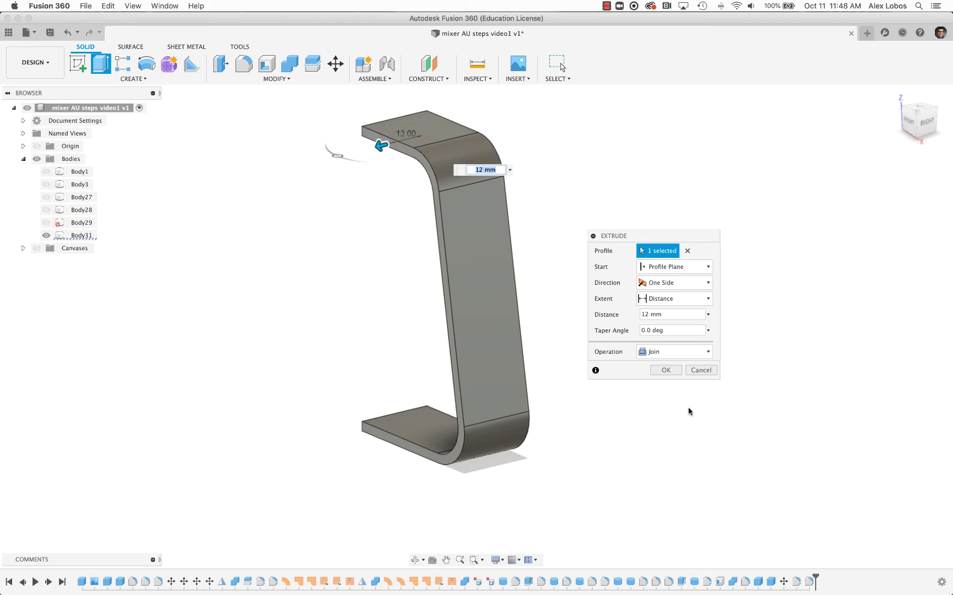
pyautogui.click(665, 370)
# - Fillet all 20 edges of the handle body with a radius of about 1.25 mm
pyautogui.click(243, 64)
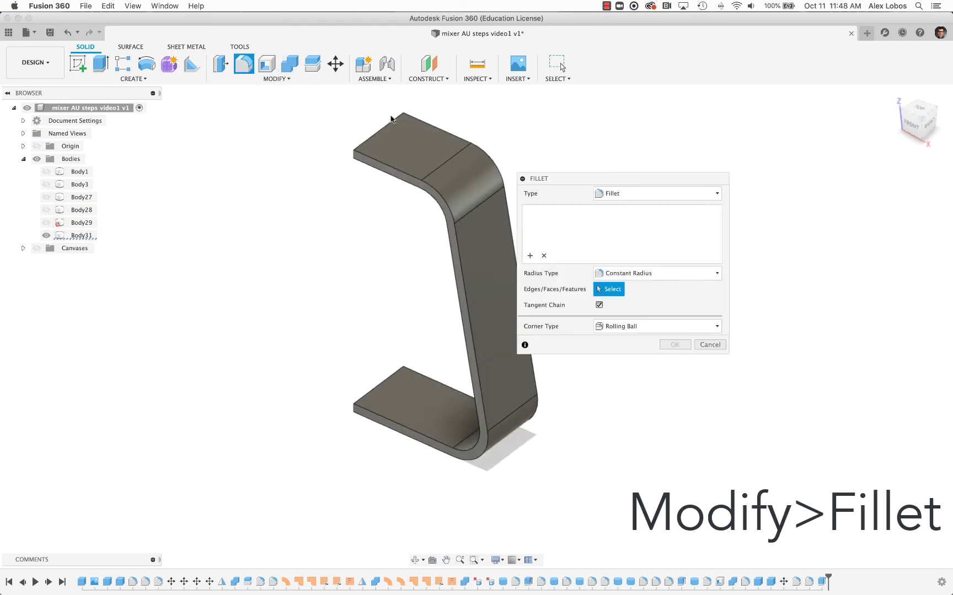
pyautogui.click(426, 127)
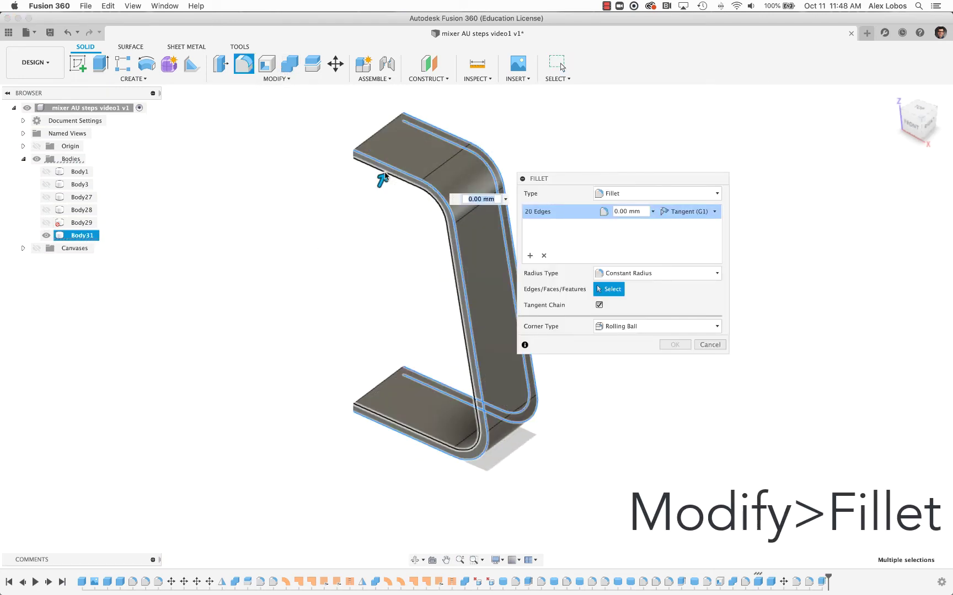
pyautogui.scroll(3, 378, 209)
pyautogui.scroll(2, 356, 214)
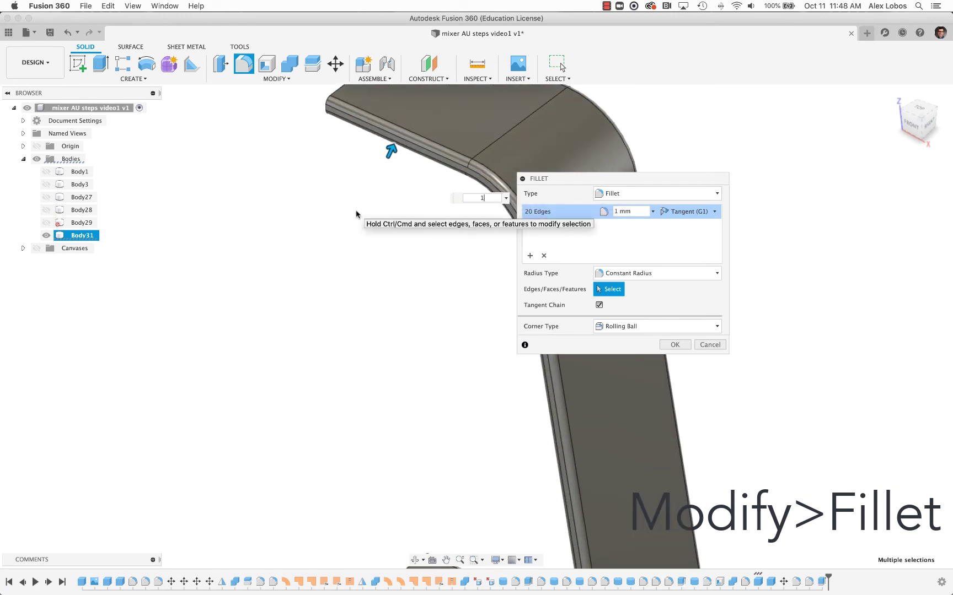
pyautogui.press('BackSpace')
pyautogui.write('2')
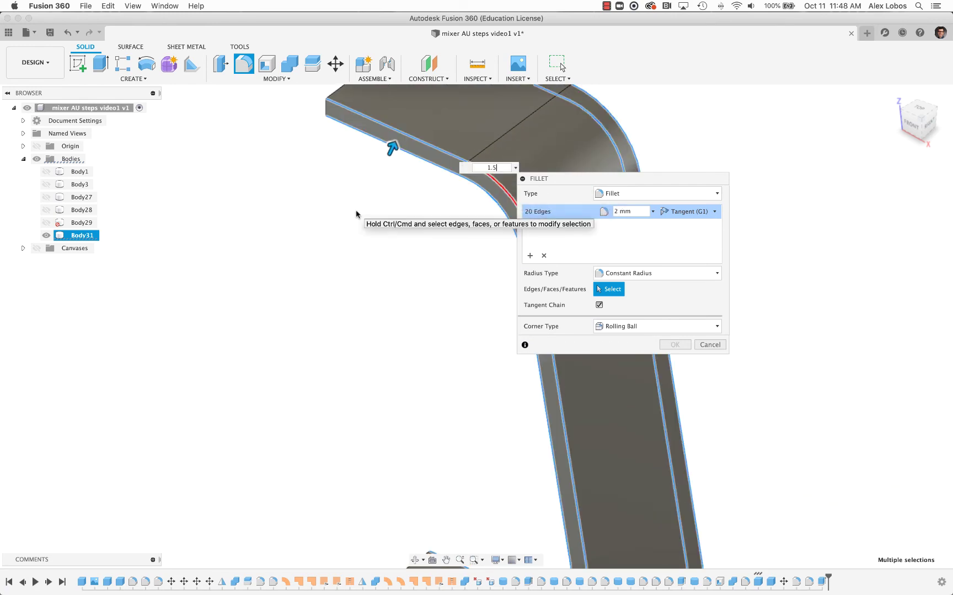
pyautogui.press('BackSpace')
pyautogui.write('25')
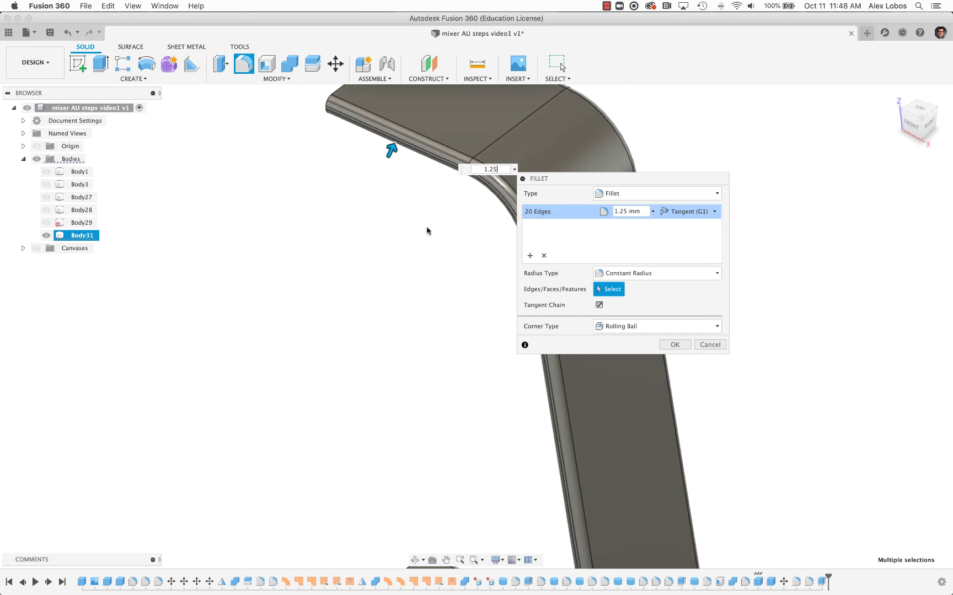
pyautogui.click(675, 346)
pyautogui.scroll(-5, 432, 352)
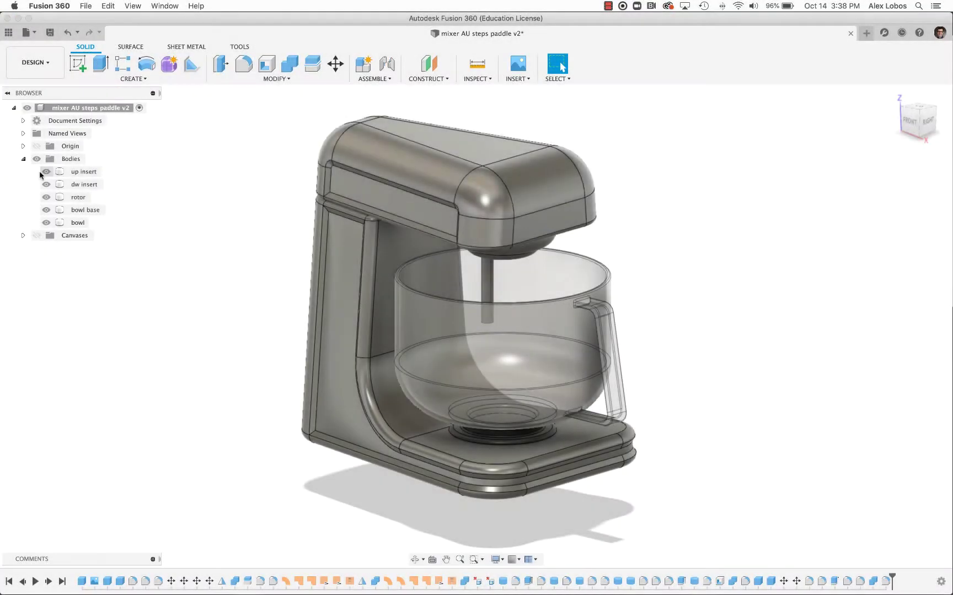
# - Hide the up insert, dw insert and bowl base bodies and make the bowl unselectable
pyautogui.click(47, 172)
pyautogui.click(47, 185)
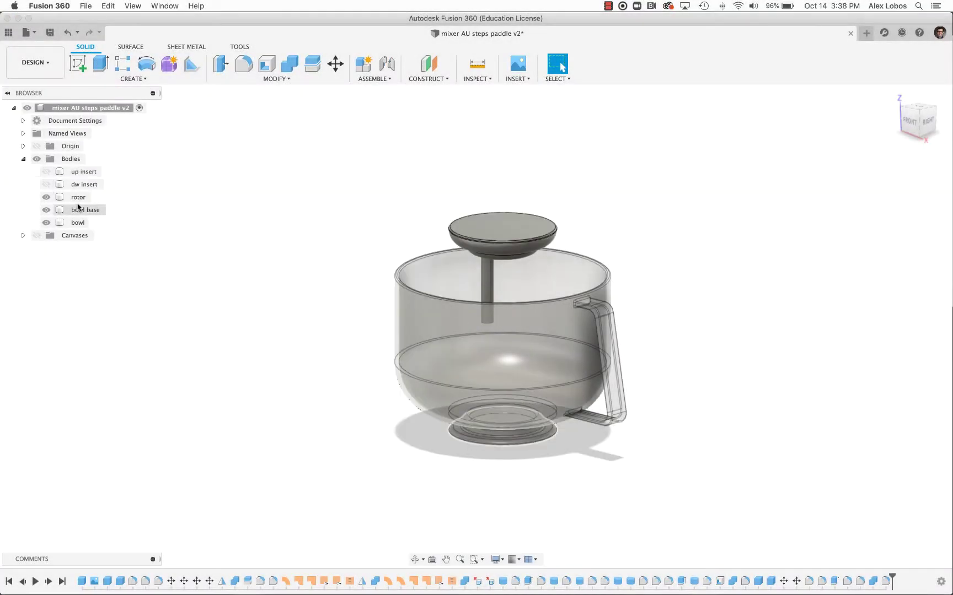
pyautogui.click(46, 210)
pyautogui.rightClick(61, 222)
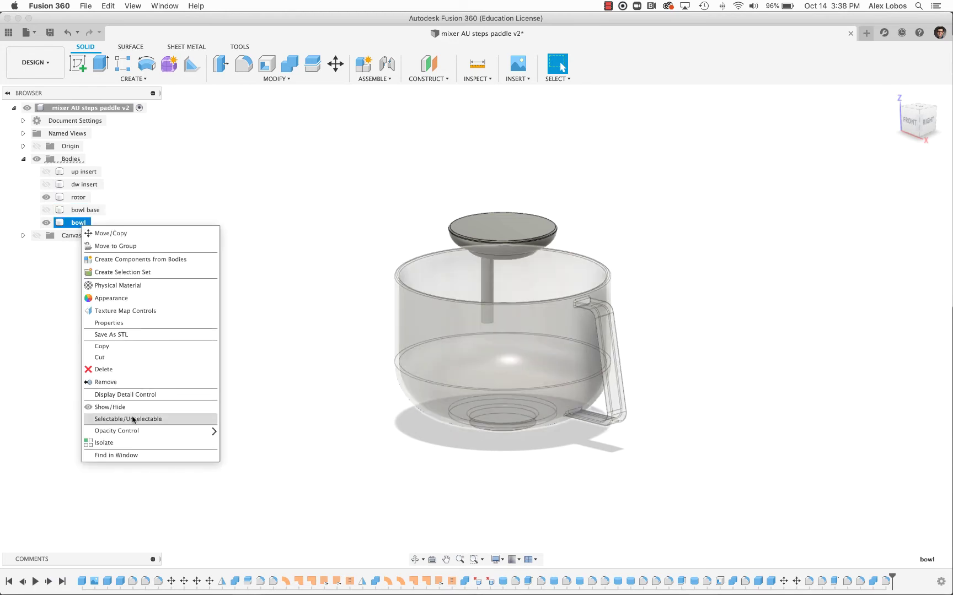
pyautogui.click(131, 419)
pyautogui.keyDown('shift'); pyautogui.moveTo(259, 288); pyautogui.dragTo(268, 240, button='middle'); pyautogui.keyUp('shift')
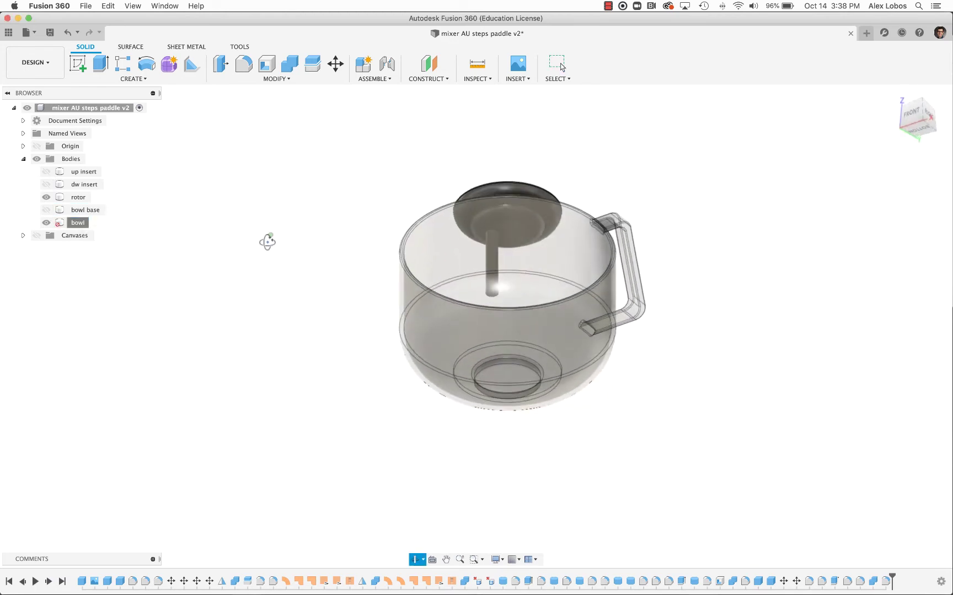
# - Press Pull the rotor shaft's bottom face to shorten it by 70 mm
pyautogui.click(221, 64)
pyautogui.scroll(5, 513, 300)
pyautogui.click(513, 297)
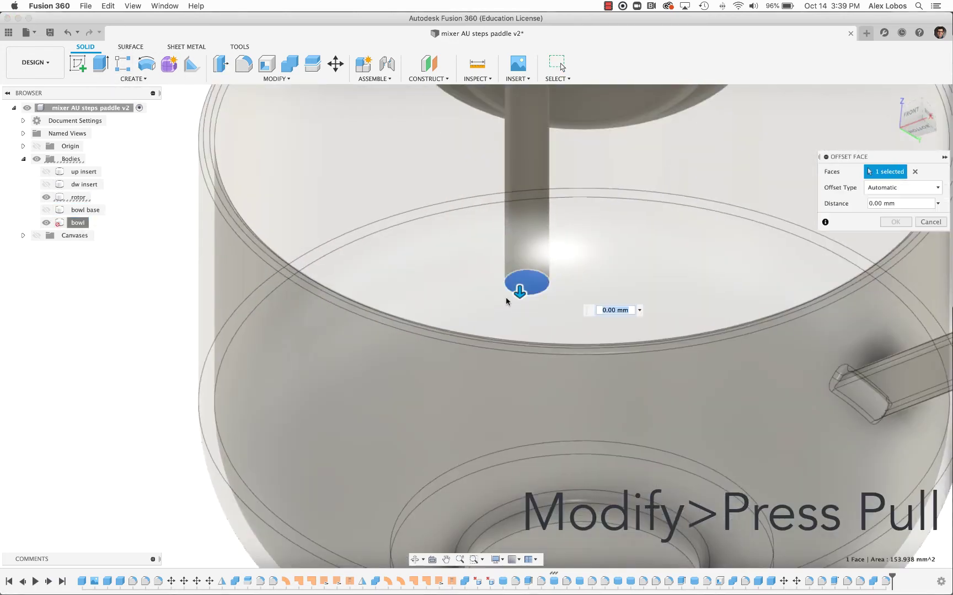
pyautogui.write('-50')
pyautogui.scroll(-5, 457, 202)
pyautogui.keyDown('shift'); pyautogui.moveTo(457, 202); pyautogui.dragTo(444, 239, button='middle'); pyautogui.keyUp('shift')
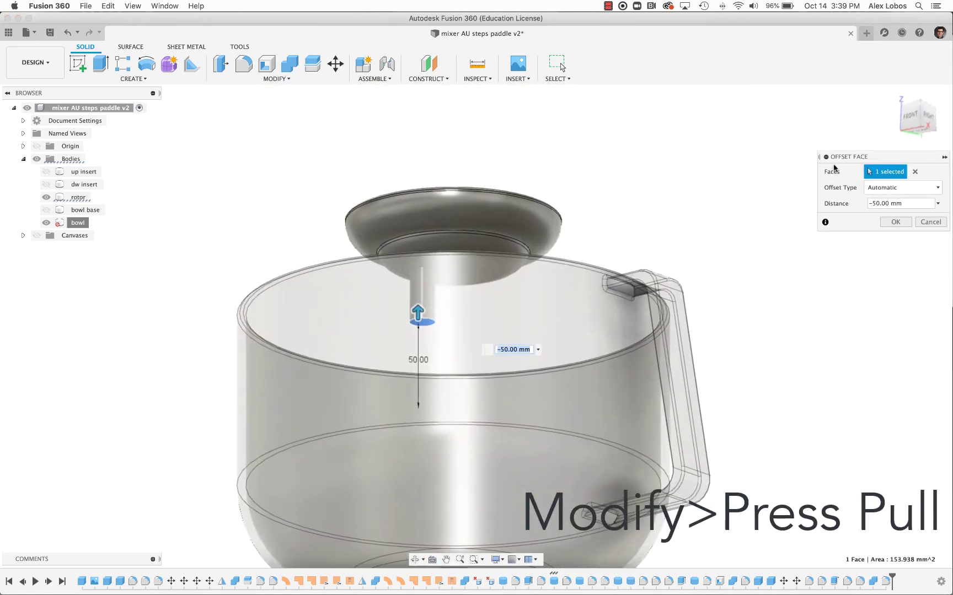
pyautogui.scroll(2, 445, 239)
pyautogui.scroll(4, 512, 353)
pyautogui.moveTo(437, 326); pyautogui.dragTo(437, 241)
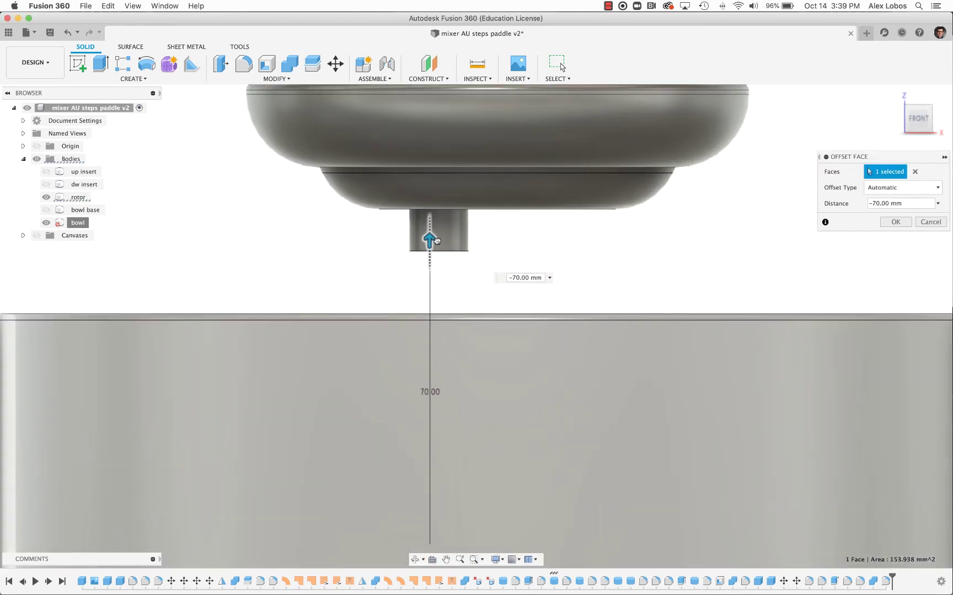
pyautogui.click(903, 222)
pyautogui.keyDown('shift'); pyautogui.moveTo(902, 222); pyautogui.dragTo(108, 227, button='middle'); pyautogui.keyUp('shift')
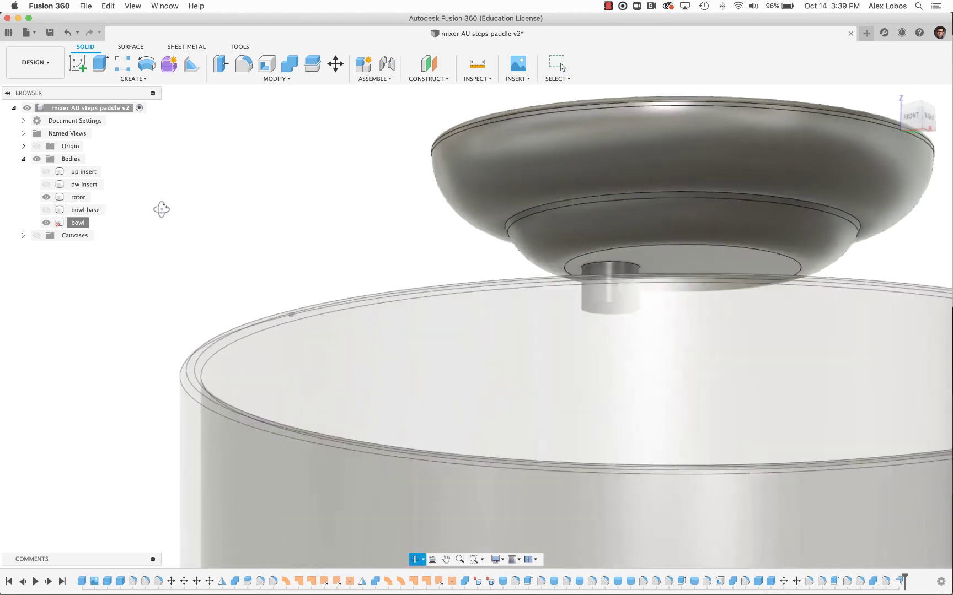
# - Hide the bowl and add a 20 mm diameter, 7 mm tall cylinder below the shaft stub
pyautogui.press('v')
pyautogui.click(87, 77)
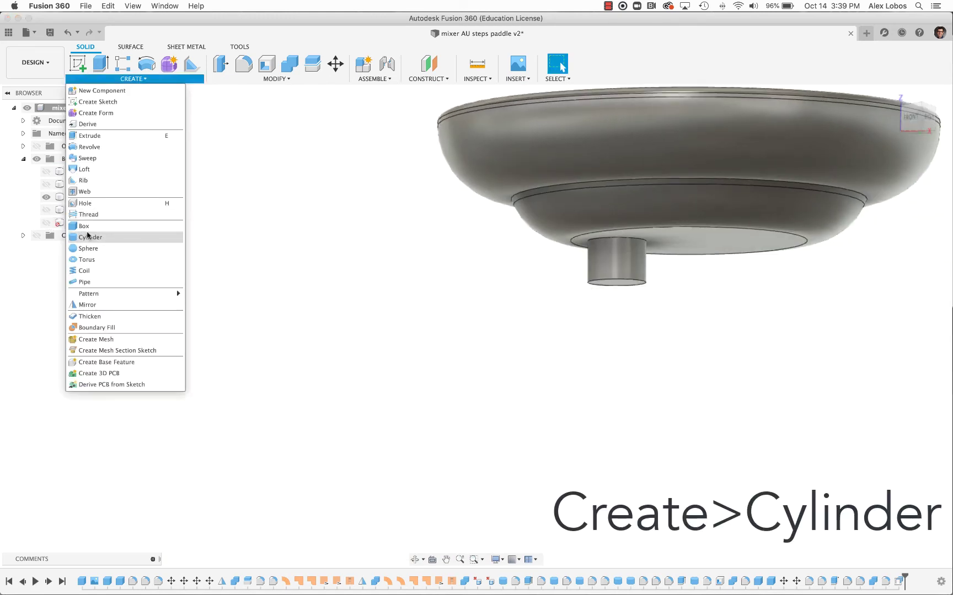
pyautogui.click(95, 236)
pyautogui.scroll(5, 639, 297)
pyautogui.click(590, 248)
pyautogui.click(589, 248)
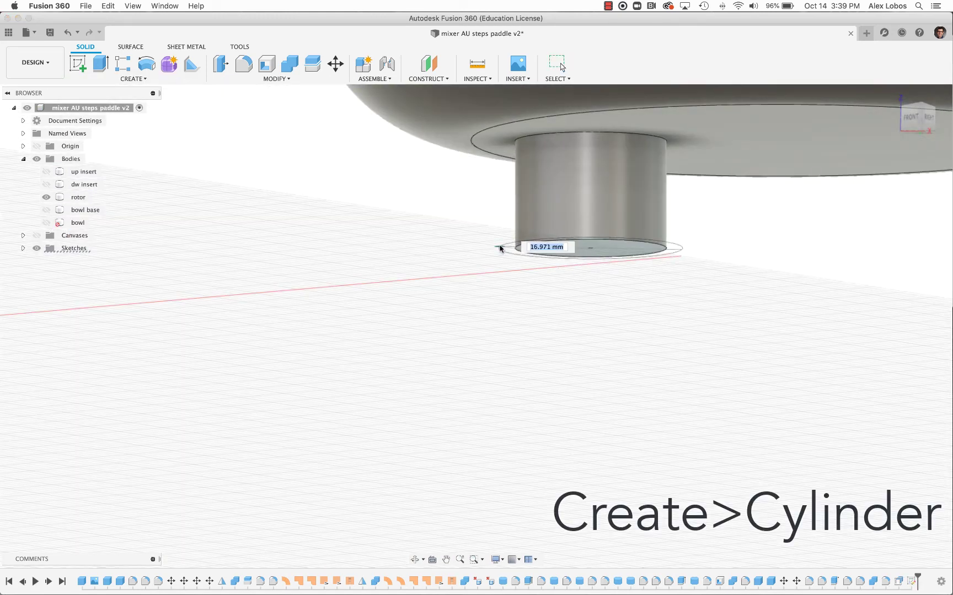
pyautogui.press('Return')
pyautogui.moveTo(588, 266); pyautogui.dragTo(587, 336)
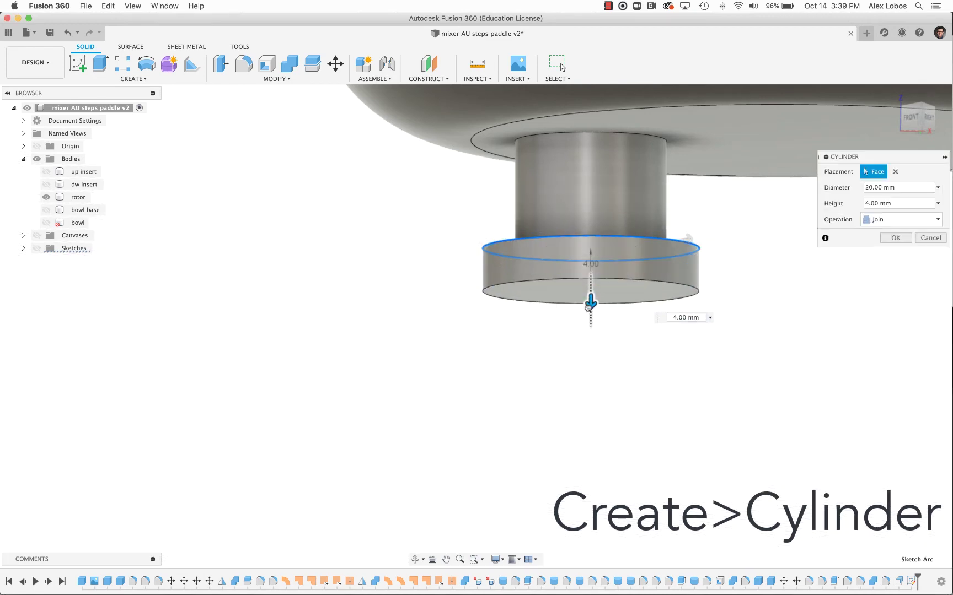
pyautogui.click(886, 241)
pyautogui.keyDown('shift'); pyautogui.moveTo(408, 266); pyautogui.dragTo(395, 282, button='middle'); pyautogui.keyUp('shift')
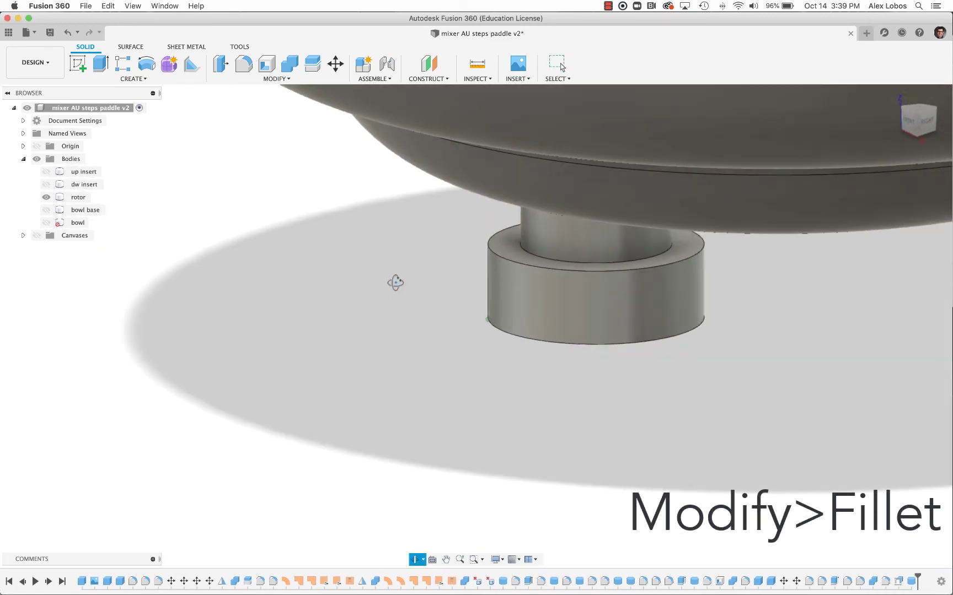
# - Fillet the cylinder's top and bottom outer edges at 3 mm
pyautogui.click(247, 66)
pyautogui.click(515, 336)
pyautogui.click(505, 257)
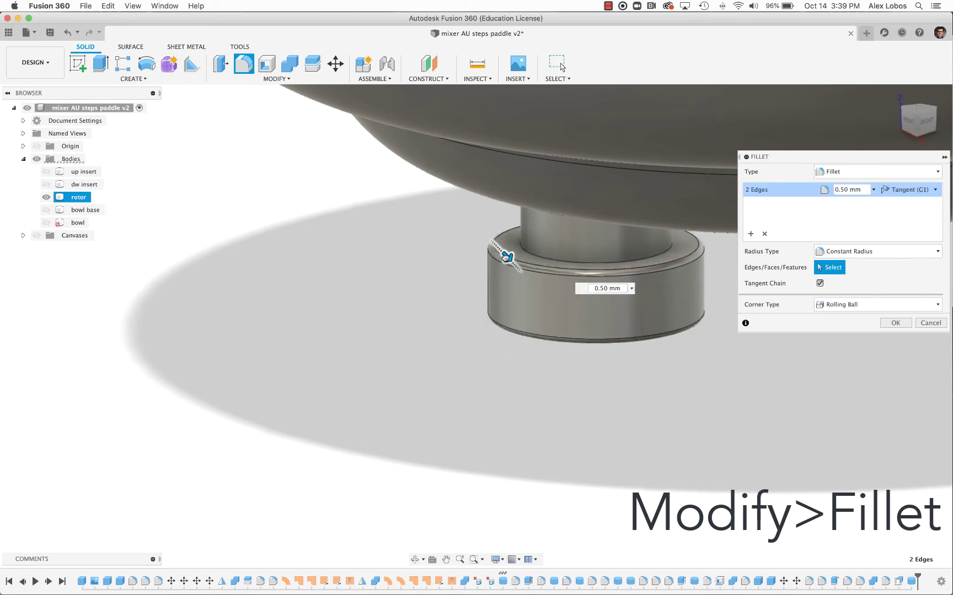
pyautogui.moveTo(505, 257); pyautogui.dragTo(512, 262)
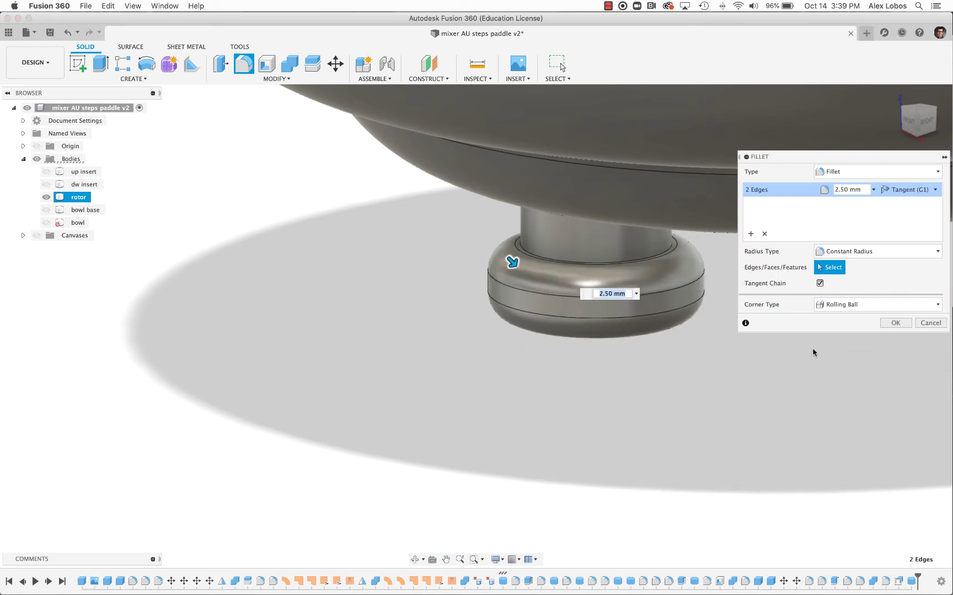
pyautogui.write('3')
pyautogui.click(895, 324)
pyautogui.keyDown('shift'); pyautogui.moveTo(711, 378); pyautogui.dragTo(666, 379, button='middle'); pyautogui.keyUp('shift')
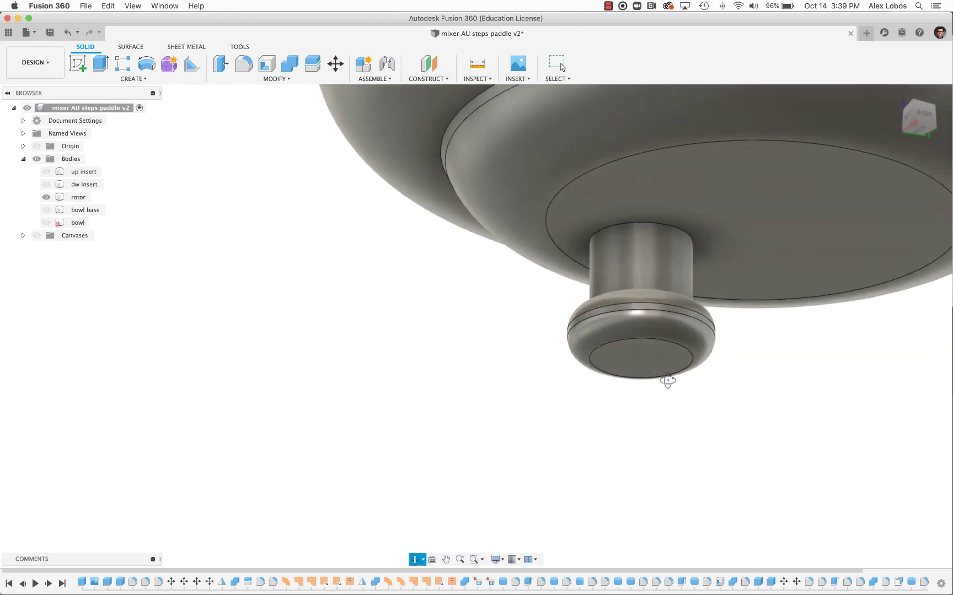
# - Extrude the cylinder's bottom face 150 mm down as new body Body43, then hide the bowl
pyautogui.press('e')
pyautogui.click(631, 366)
pyautogui.scroll(-5, 476, 436)
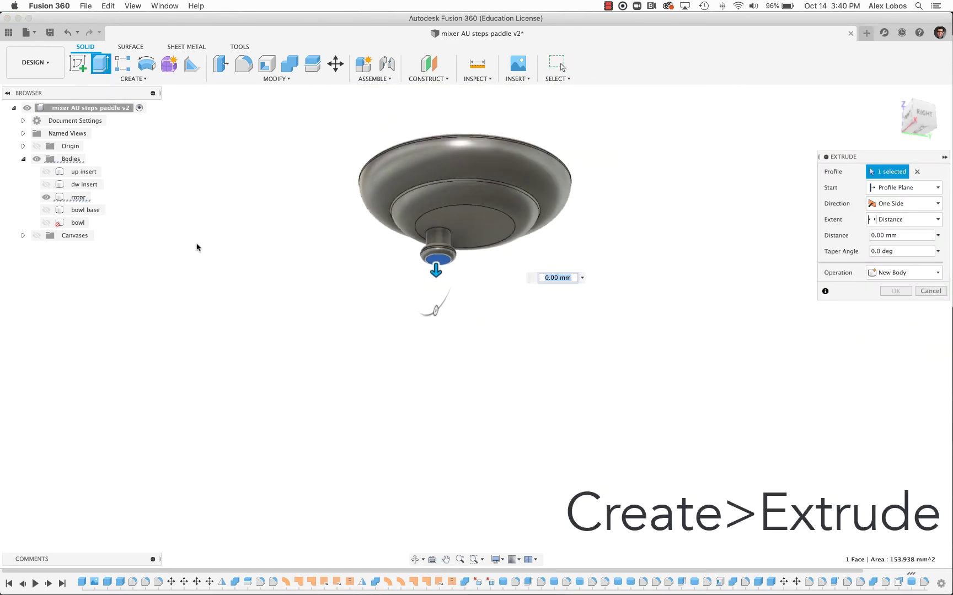
pyautogui.click(925, 113)
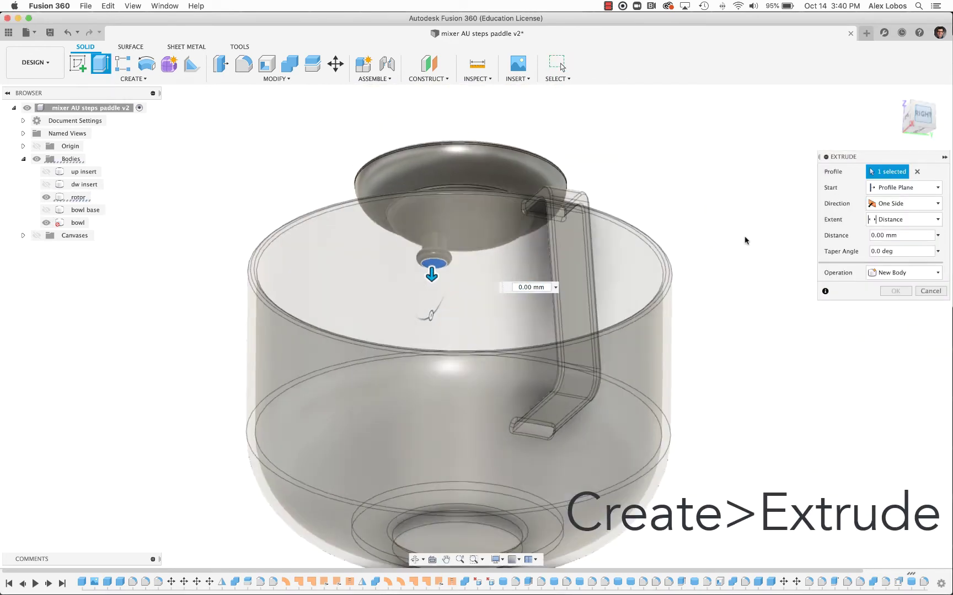
pyautogui.moveTo(504, 220); pyautogui.dragTo(506, 396)
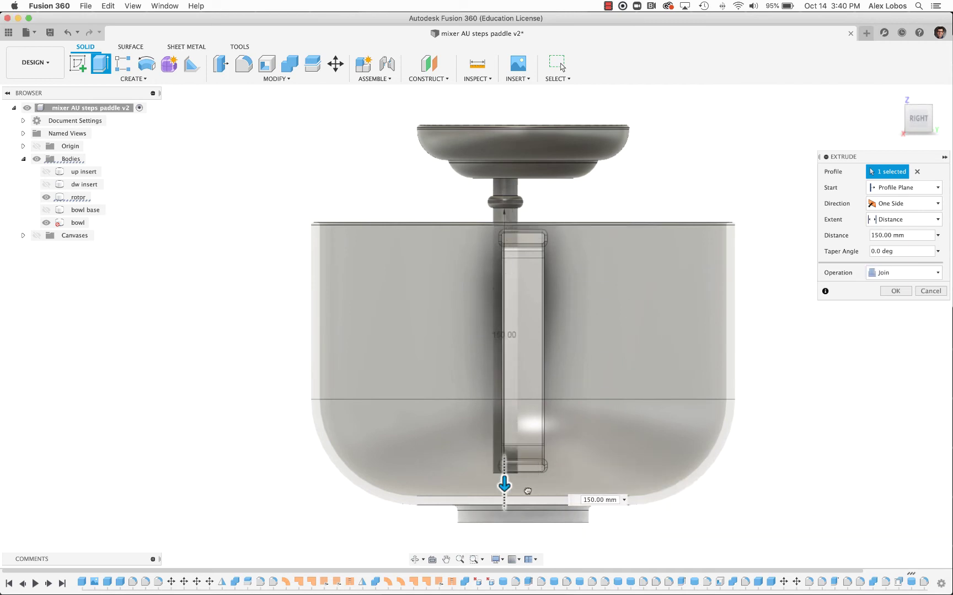
pyautogui.click(898, 273)
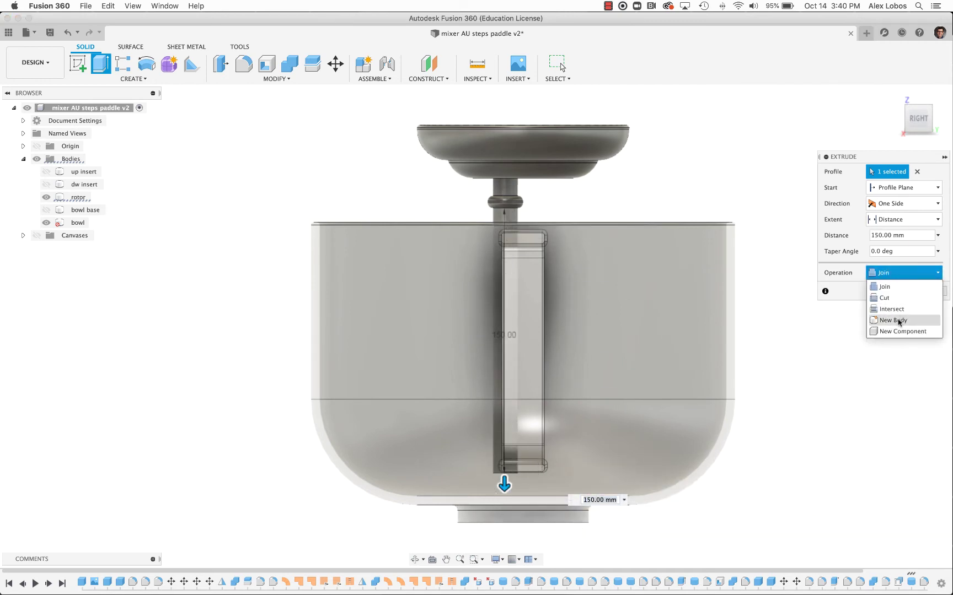
pyautogui.click(899, 323)
pyautogui.click(886, 291)
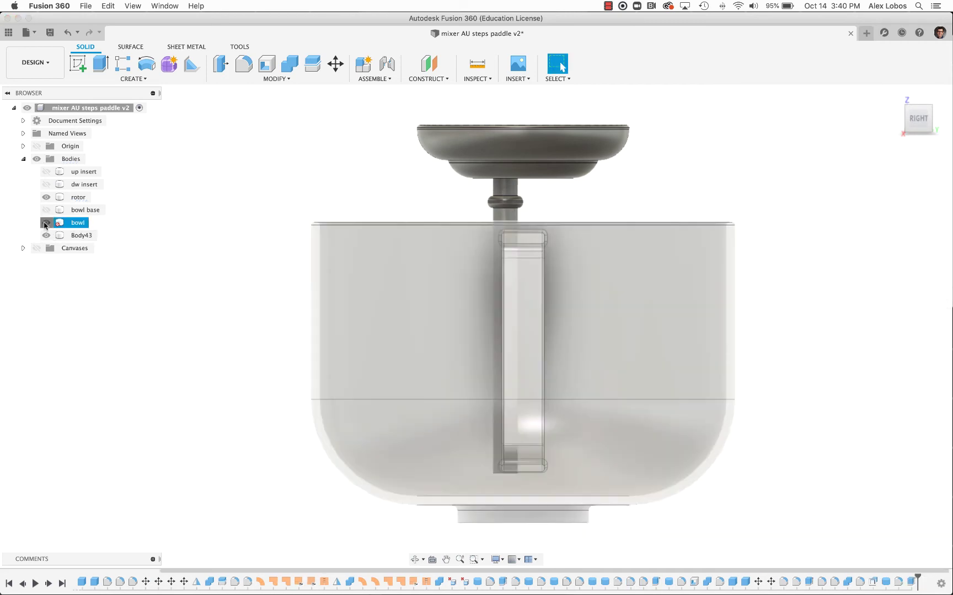
pyautogui.click(46, 223)
pyautogui.click(896, 124)
pyautogui.keyDown('shift'); pyautogui.moveTo(689, 344); pyautogui.dragTo(407, 270, button='middle'); pyautogui.keyUp('shift')
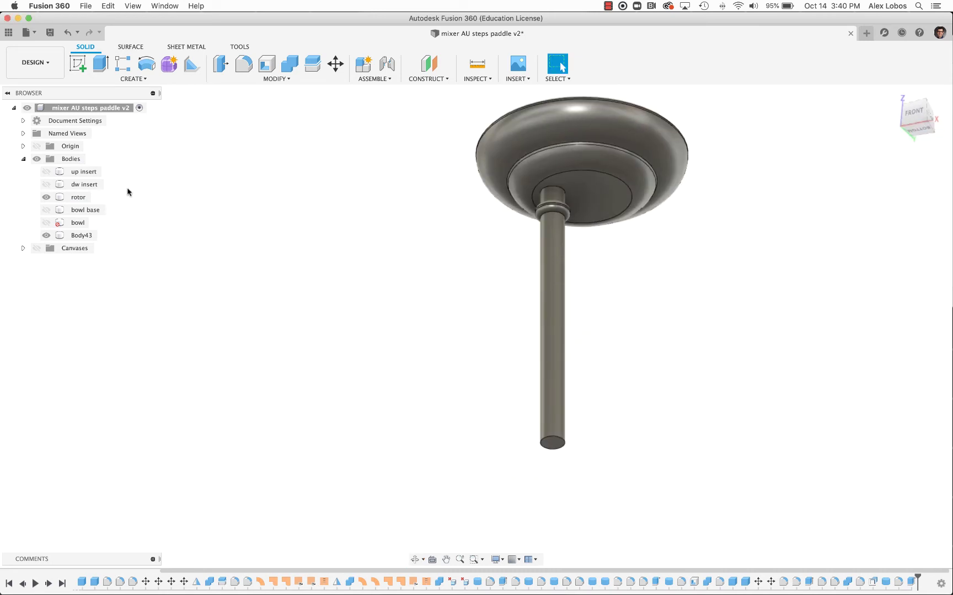
# - Draw an 83 × 14 mm box rectangle on the shaft's bottom end face
pyautogui.click(132, 78)
pyautogui.click(98, 223)
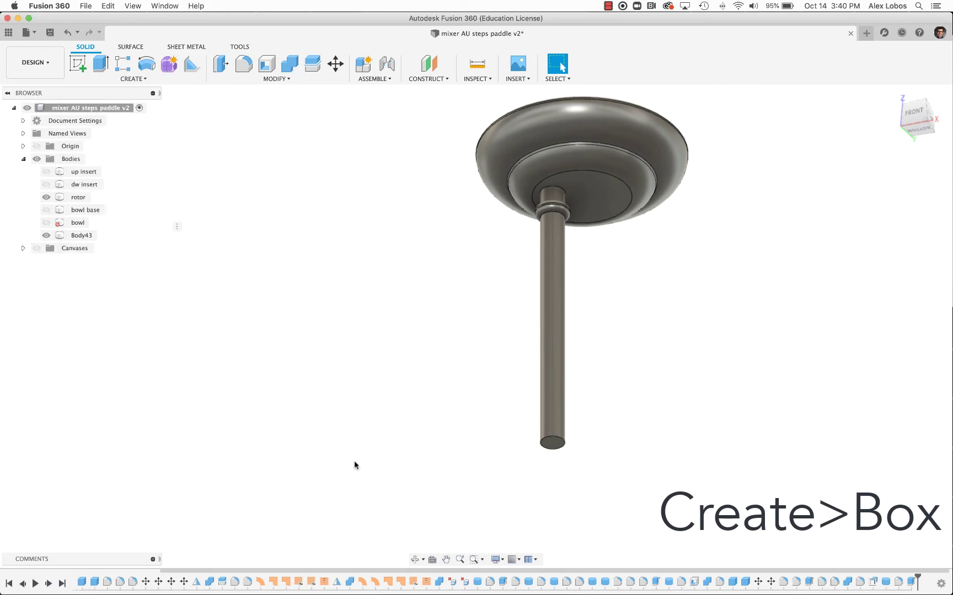
pyautogui.click(552, 446)
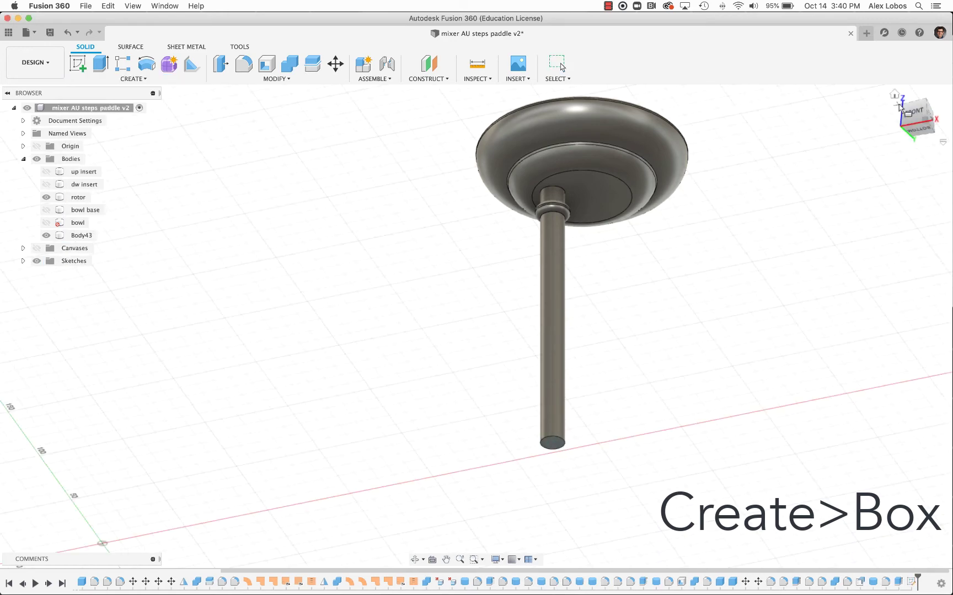
pyautogui.click(918, 132)
pyautogui.scroll(5, 557, 376)
pyautogui.click(440, 266)
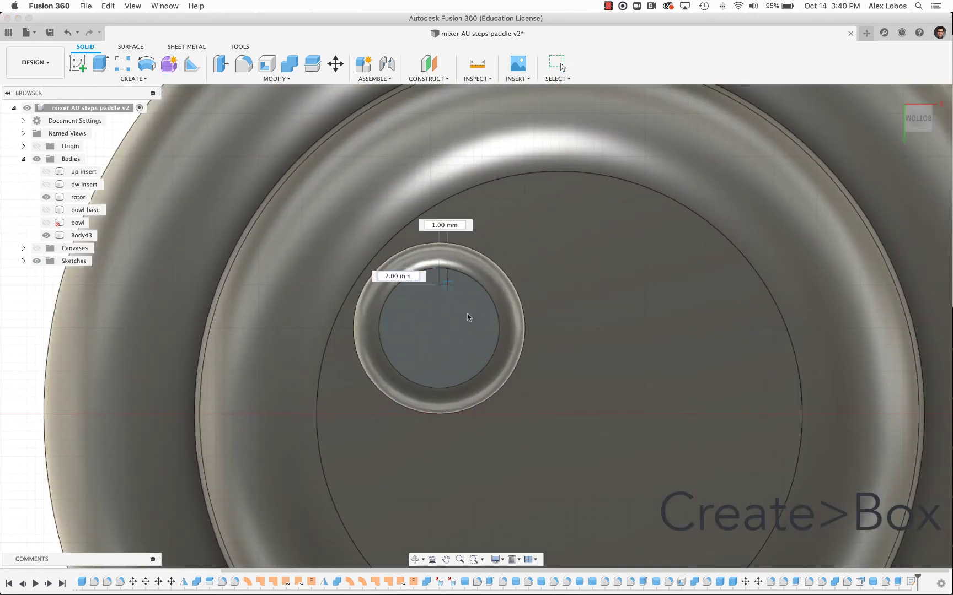
pyautogui.click(593, 388)
pyautogui.scroll(-5, 593, 387)
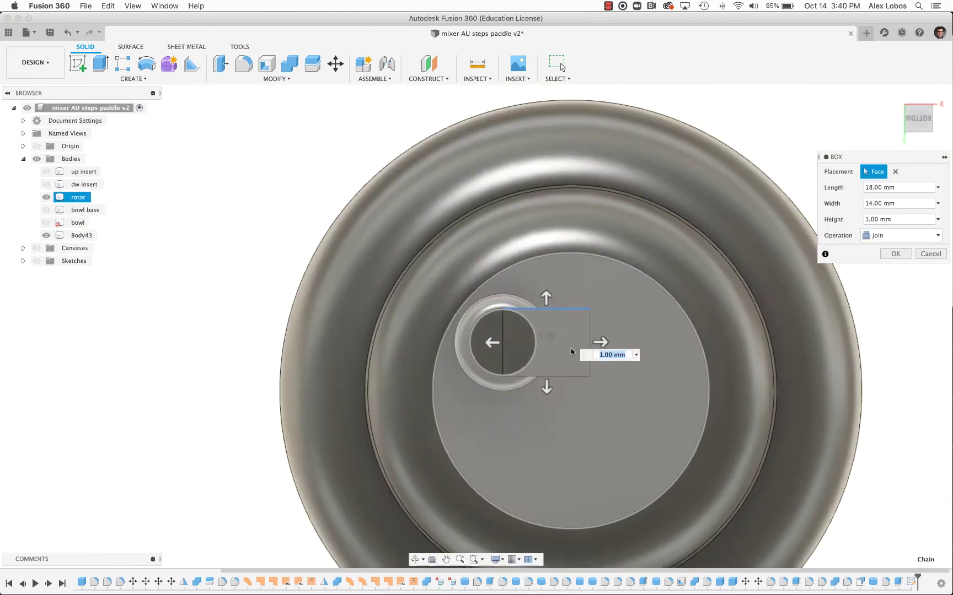
pyautogui.moveTo(521, 343); pyautogui.dragTo(443, 353)
pyautogui.scroll(3, 540, 342)
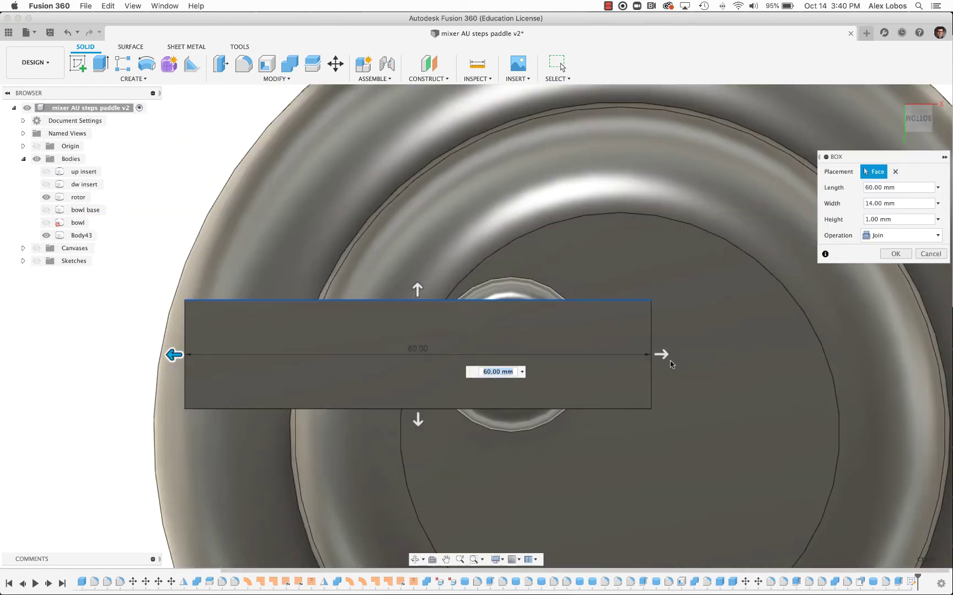
pyautogui.moveTo(670, 358); pyautogui.dragTo(760, 346)
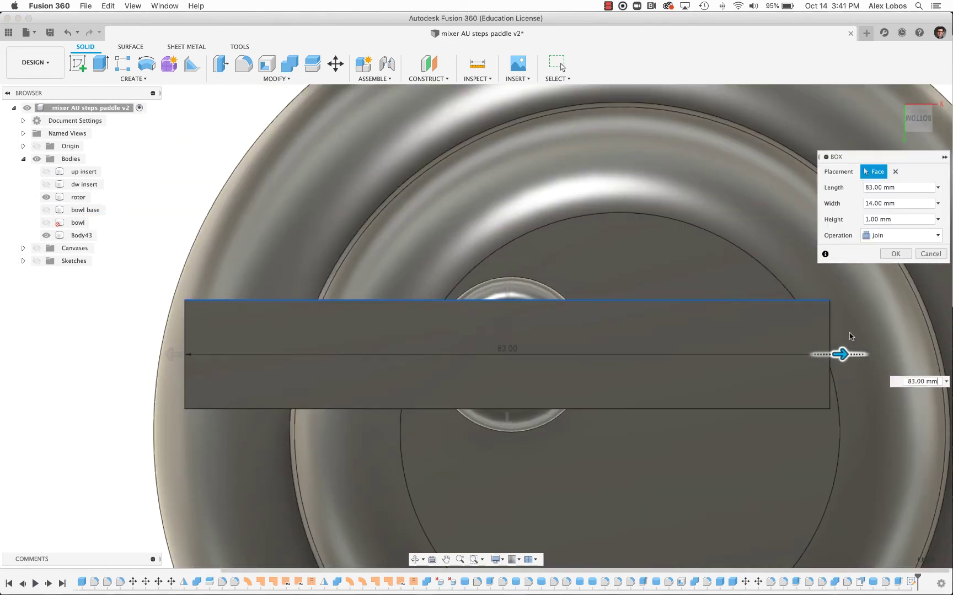
pyautogui.scroll(-5, 623, 369)
# - Check the front and top views and close the notifications panel
pyautogui.click(919, 101)
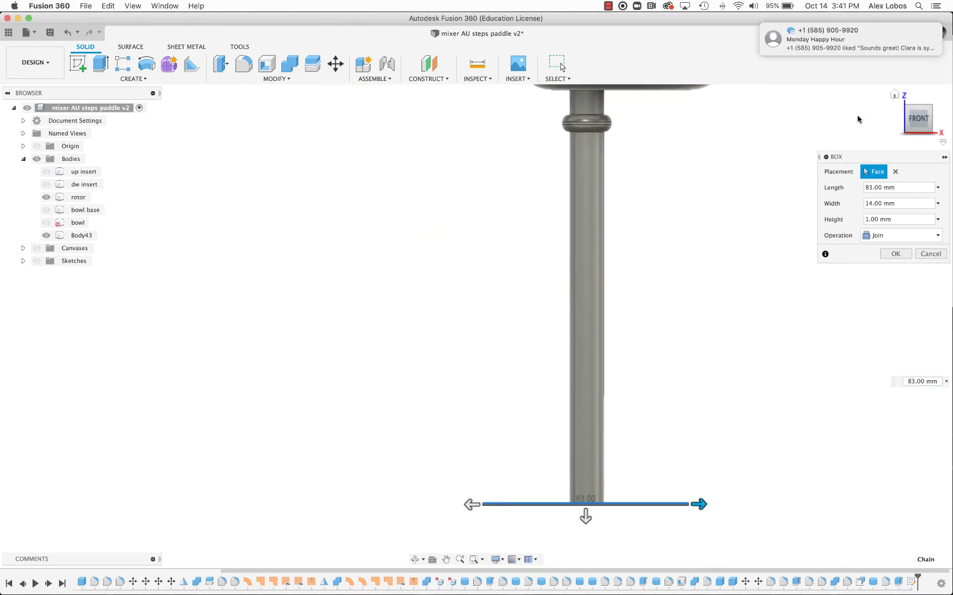
pyautogui.click(937, 7)
pyautogui.scroll(2, 920, 91)
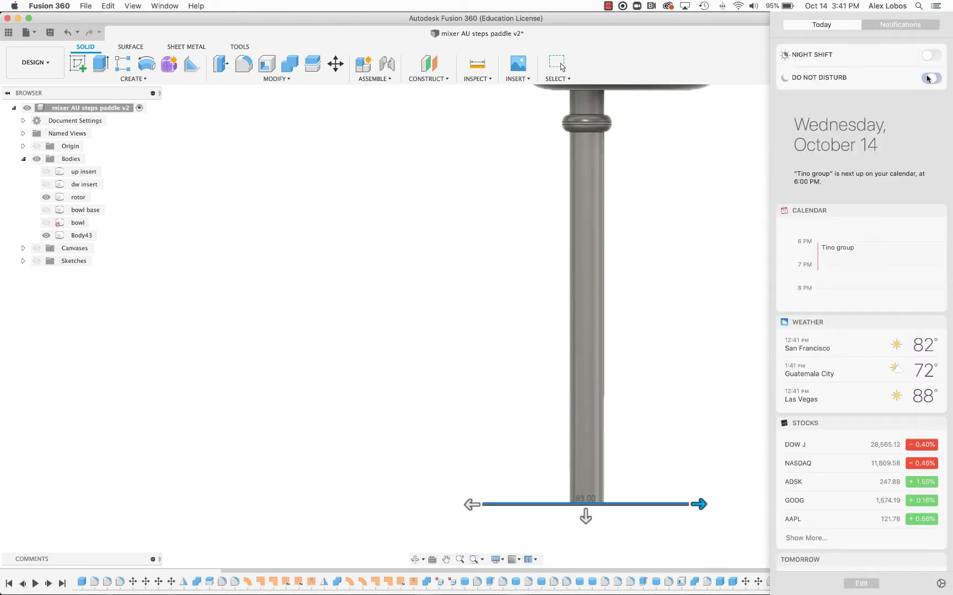
pyautogui.click(935, 7)
pyautogui.click(913, 100)
pyautogui.click(894, 94)
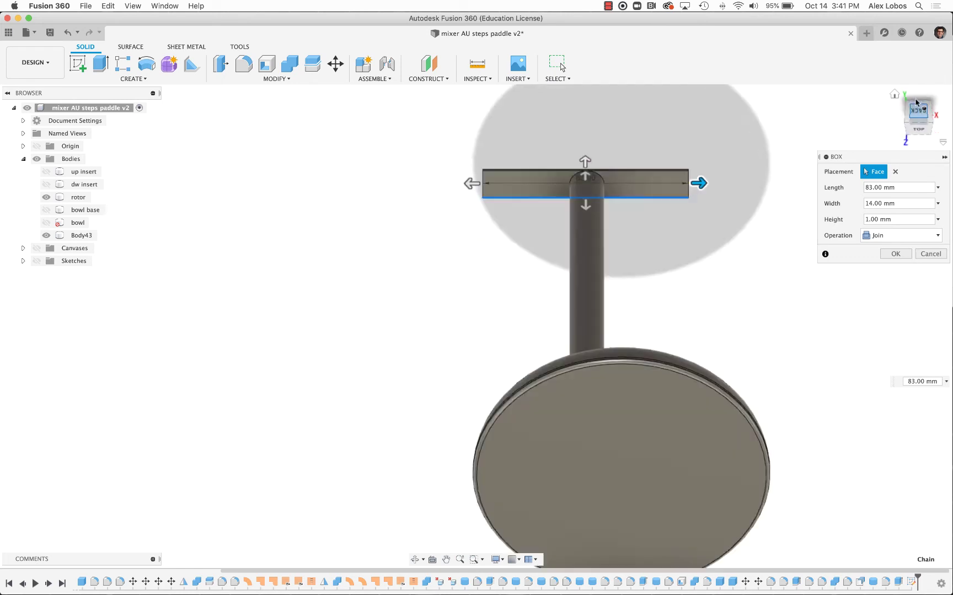
# - Extend the box 120 mm downward as a new body, Body44
pyautogui.moveTo(445, 472); pyautogui.dragTo(443, 314)
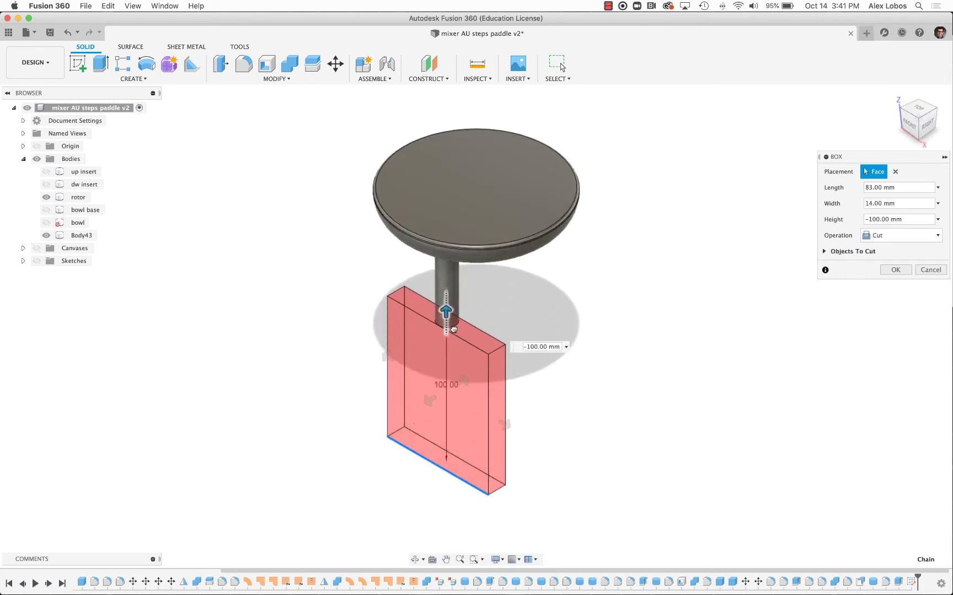
pyautogui.keyDown('shift'); pyautogui.moveTo(443, 315); pyautogui.dragTo(393, 328, button='middle'); pyautogui.keyUp('shift')
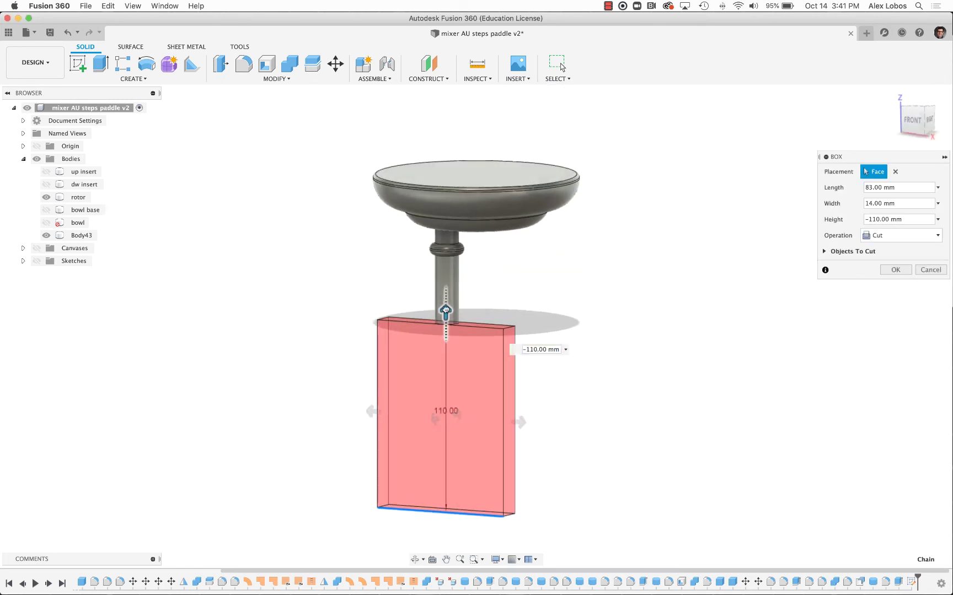
pyautogui.moveTo(446, 310); pyautogui.dragTo(445, 293)
pyautogui.click(901, 235)
pyautogui.click(888, 283)
pyautogui.scroll(3, 688, 498)
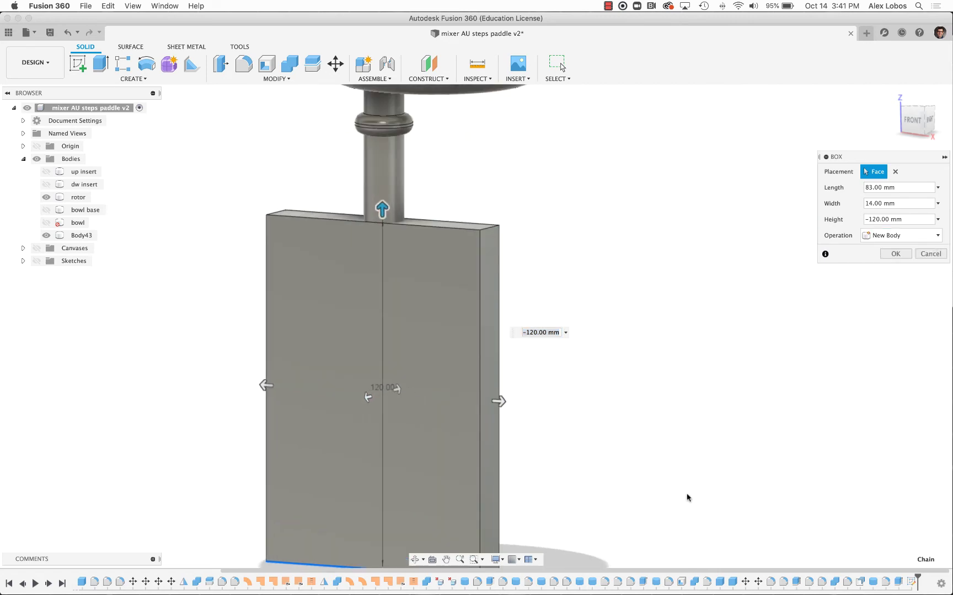
pyautogui.moveTo(687, 498); pyautogui.dragTo(538, 322, button='middle')
pyautogui.click(895, 254)
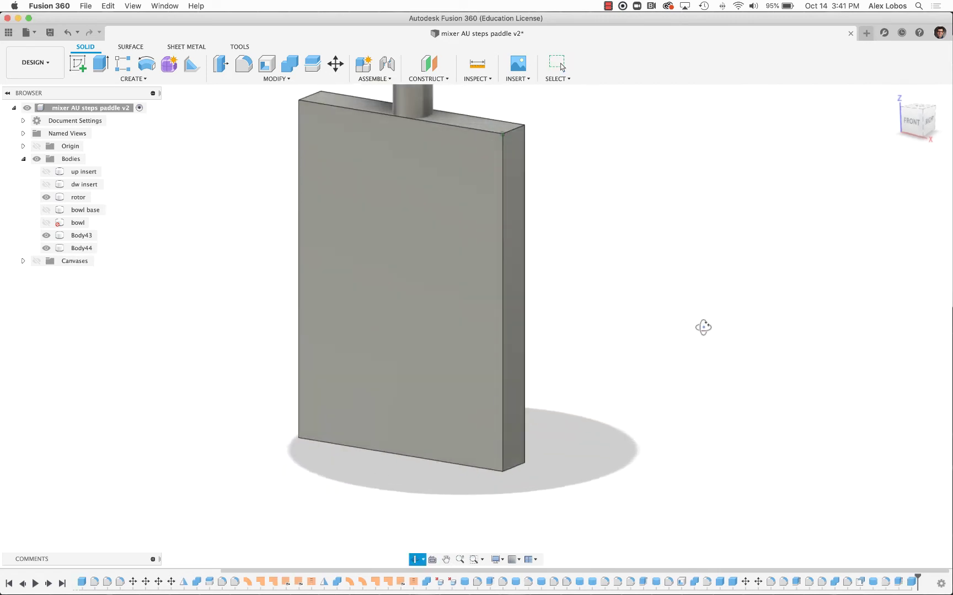
pyautogui.keyDown('shift'); pyautogui.moveTo(725, 327); pyautogui.dragTo(410, 268, button='middle'); pyautogui.keyUp('shift')
# - Tilt the paddle's right side face 10° inward so the blade tapers downward
pyautogui.scroll(3, 302, 213)
pyautogui.click(335, 63)
pyautogui.click(637, 273)
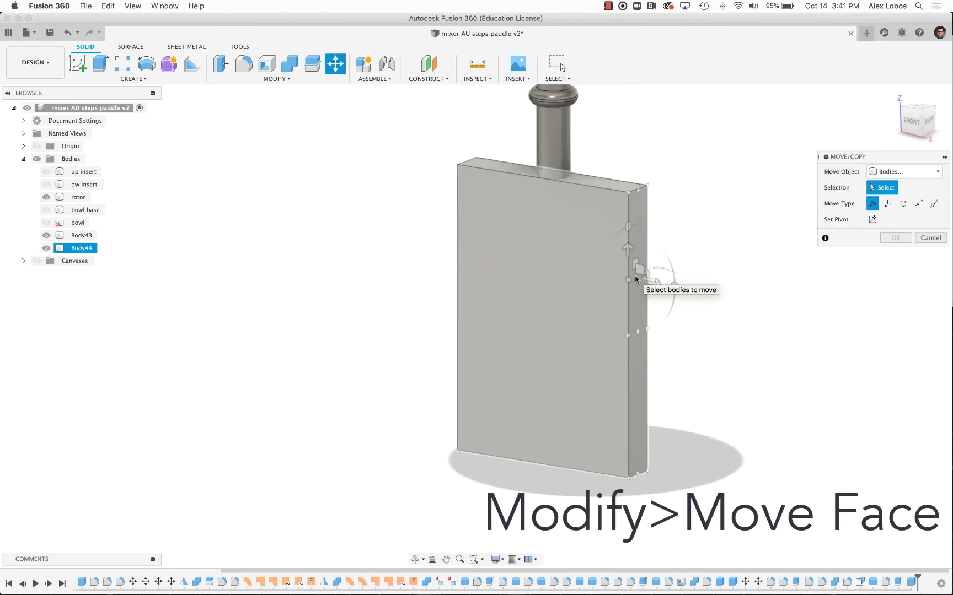
pyautogui.click(904, 171)
pyautogui.click(887, 198)
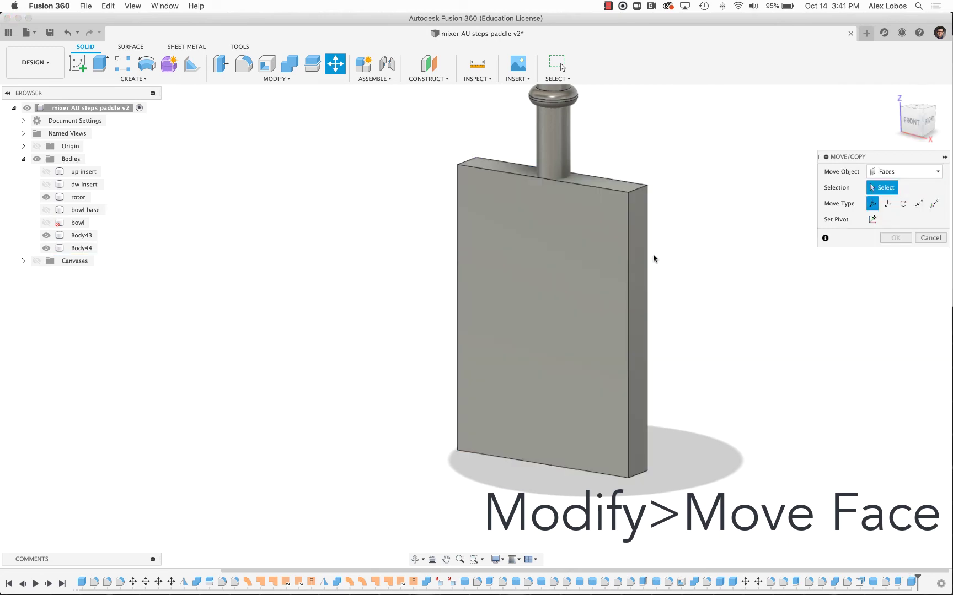
pyautogui.click(639, 259)
pyautogui.moveTo(653, 254); pyautogui.dragTo(711, 268)
pyautogui.scroll(2, 689, 262)
pyautogui.press('Return')
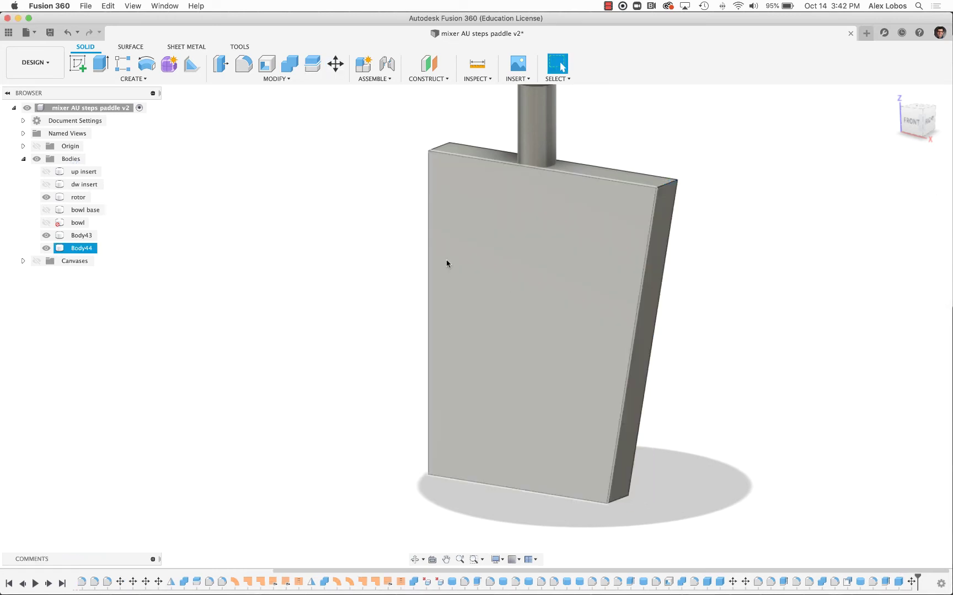
# - Tilt the thin left side face by 10° to match the taper
pyautogui.keyDown('shift'); pyautogui.moveTo(447, 267); pyautogui.dragTo(408, 253, button='middle'); pyautogui.keyUp('shift')
pyautogui.click(335, 63)
pyautogui.click(410, 235)
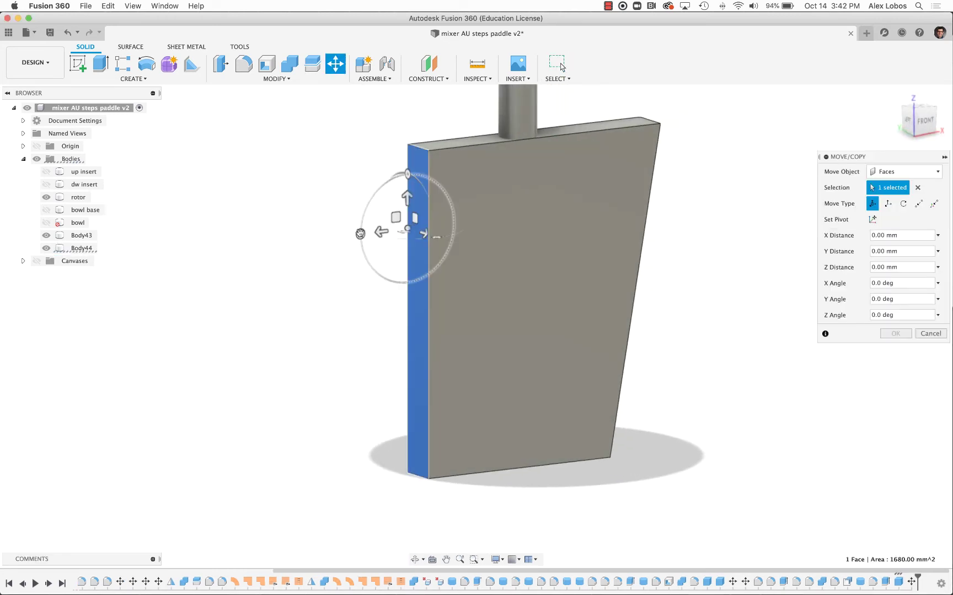
pyautogui.moveTo(360, 234); pyautogui.dragTo(361, 243)
pyautogui.press('Return')
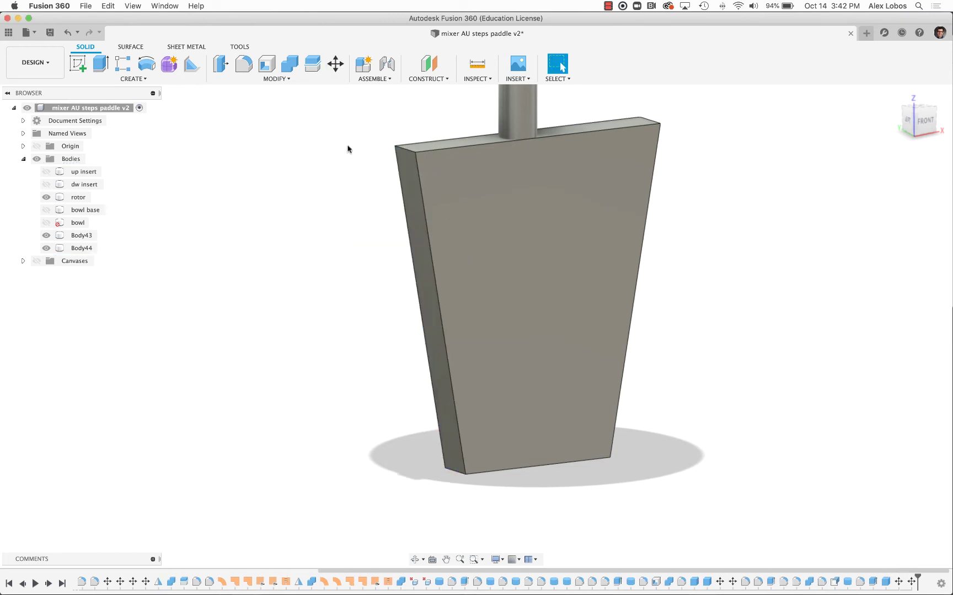
# - Fillet the paddle's two top corner edges at 27.5 mm
pyautogui.click(241, 65)
pyautogui.click(655, 124)
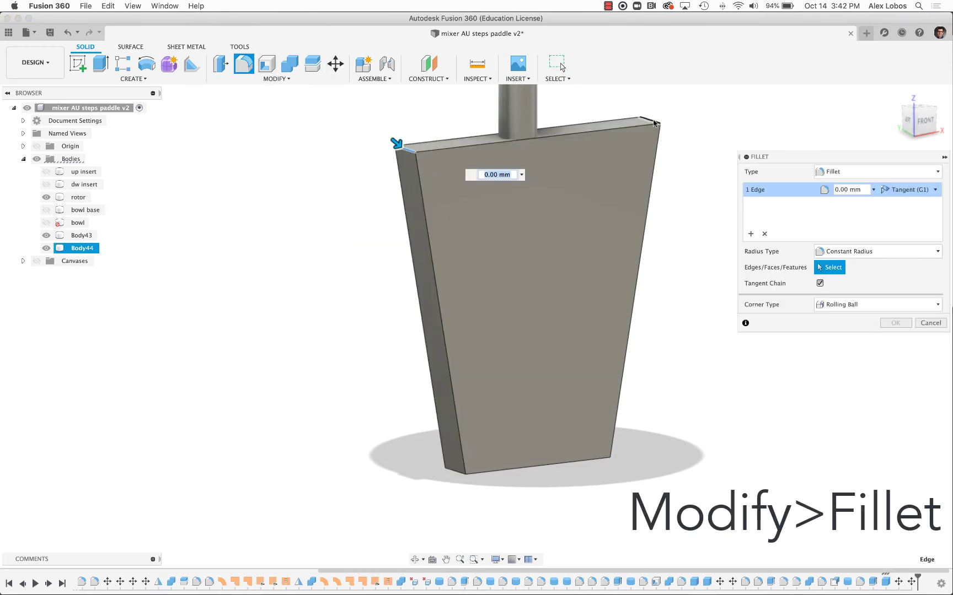
pyautogui.click(655, 124)
pyautogui.moveTo(656, 113); pyautogui.dragTo(647, 156)
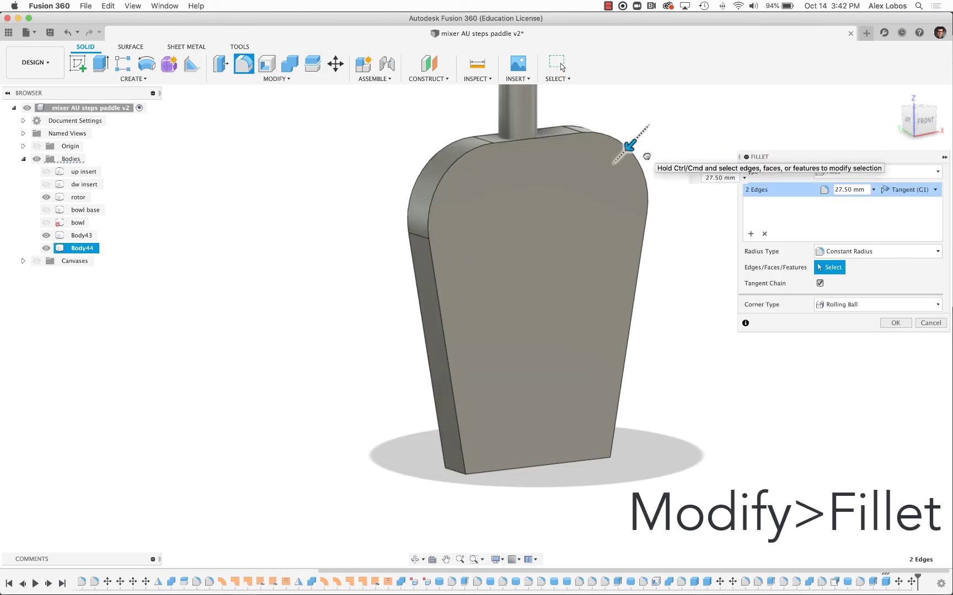
pyautogui.click(895, 323)
# - Fillet the paddle's bottom corner edges at 32.5 mm
pyautogui.keyDown('shift'); pyautogui.moveTo(786, 373); pyautogui.dragTo(716, 334, button='middle'); pyautogui.keyUp('shift')
pyautogui.rightClick(718, 331)
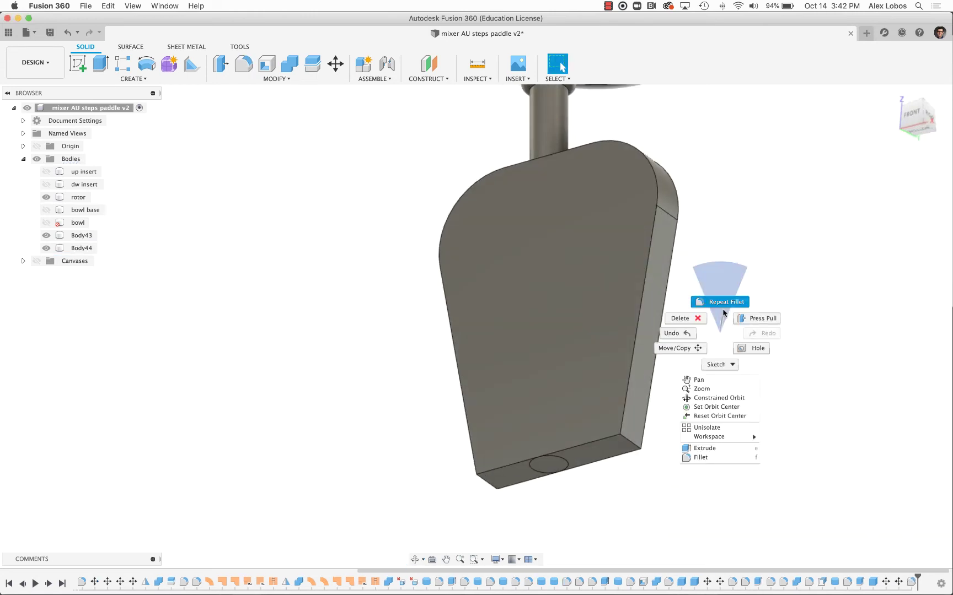
pyautogui.click(723, 312)
pyautogui.click(495, 487)
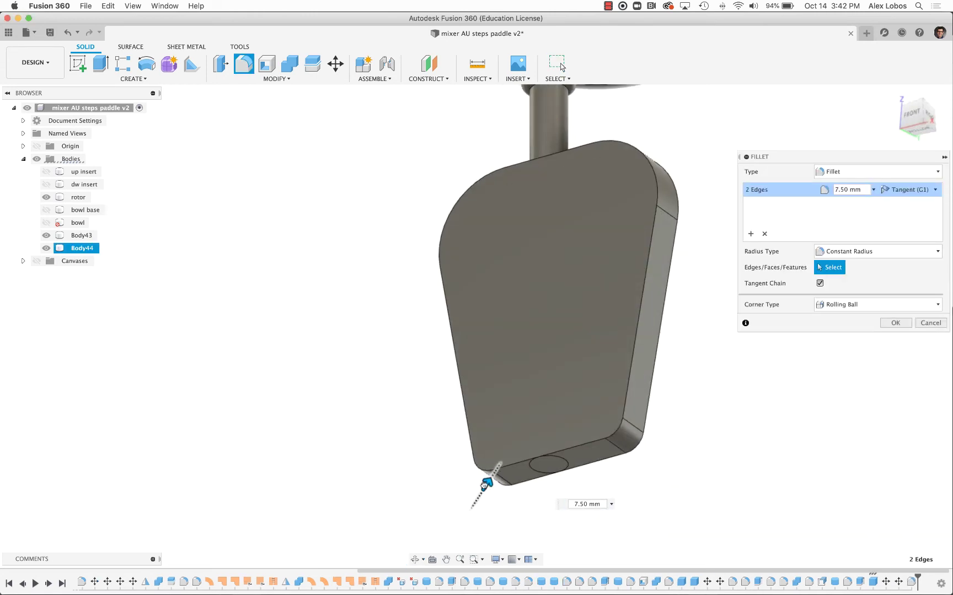
pyautogui.moveTo(485, 484); pyautogui.dragTo(821, 403)
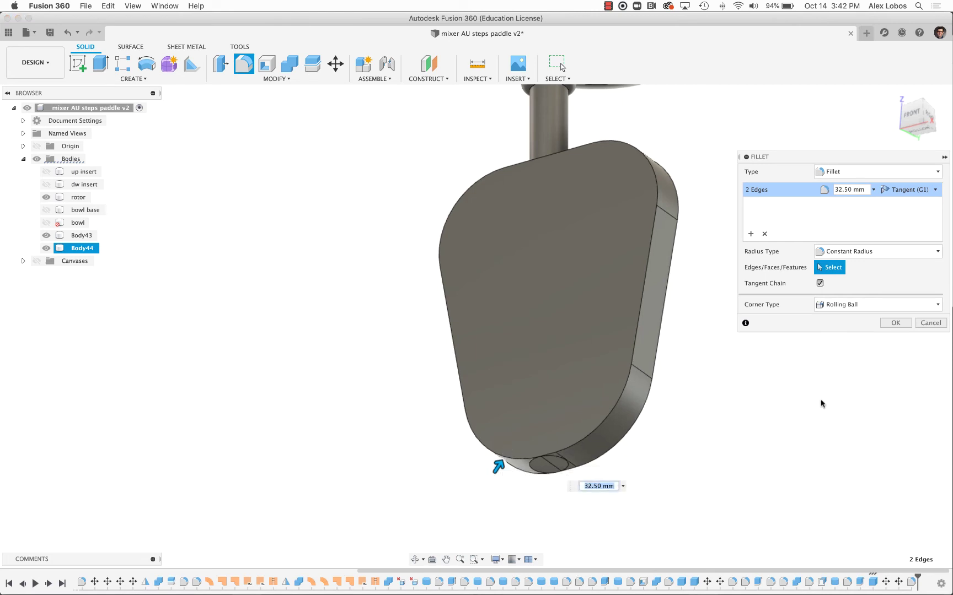
pyautogui.click(899, 325)
# - Preview moving the whole Body44 paddle about -4 mm along X, viewed from the bottom
pyautogui.press('m')
pyautogui.click(904, 171)
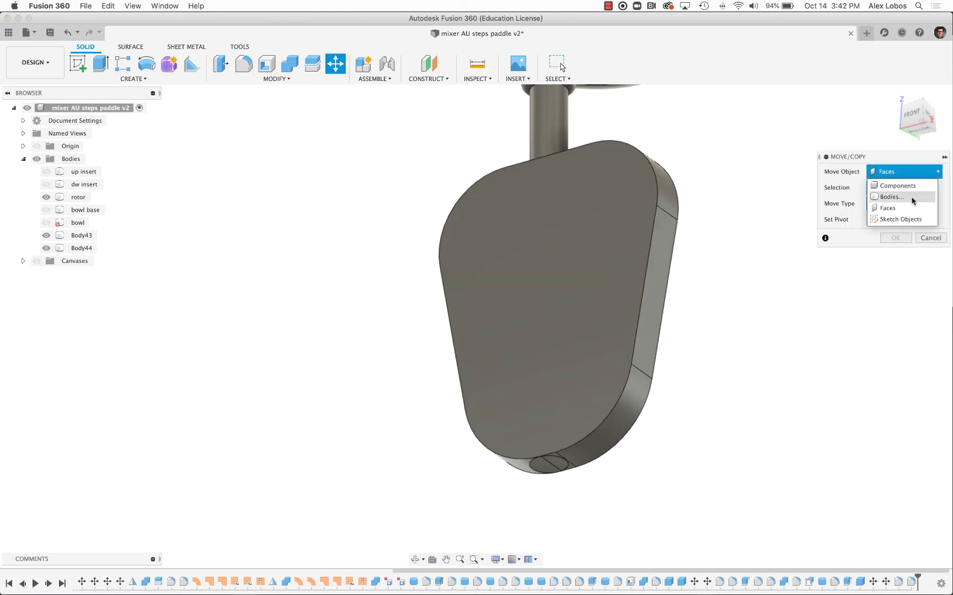
pyautogui.click(888, 198)
pyautogui.click(624, 328)
pyautogui.scroll(5, 629, 364)
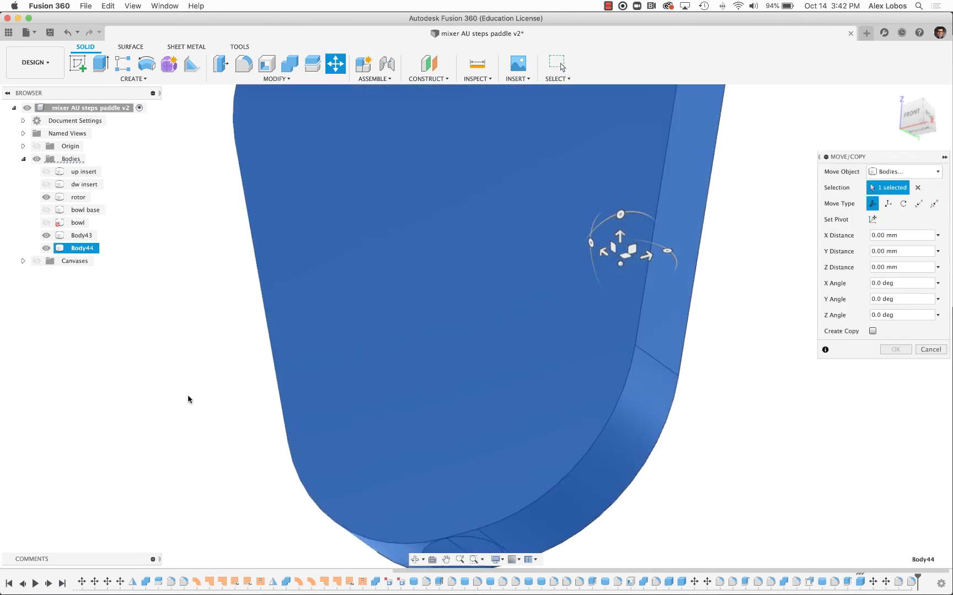
pyautogui.click(918, 134)
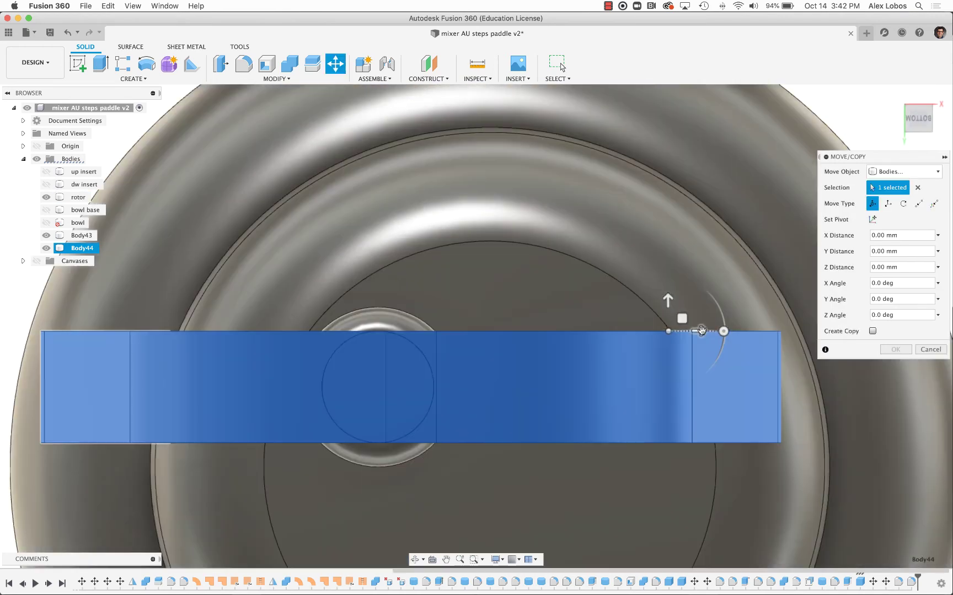
pyautogui.moveTo(718, 329); pyautogui.dragTo(672, 338)
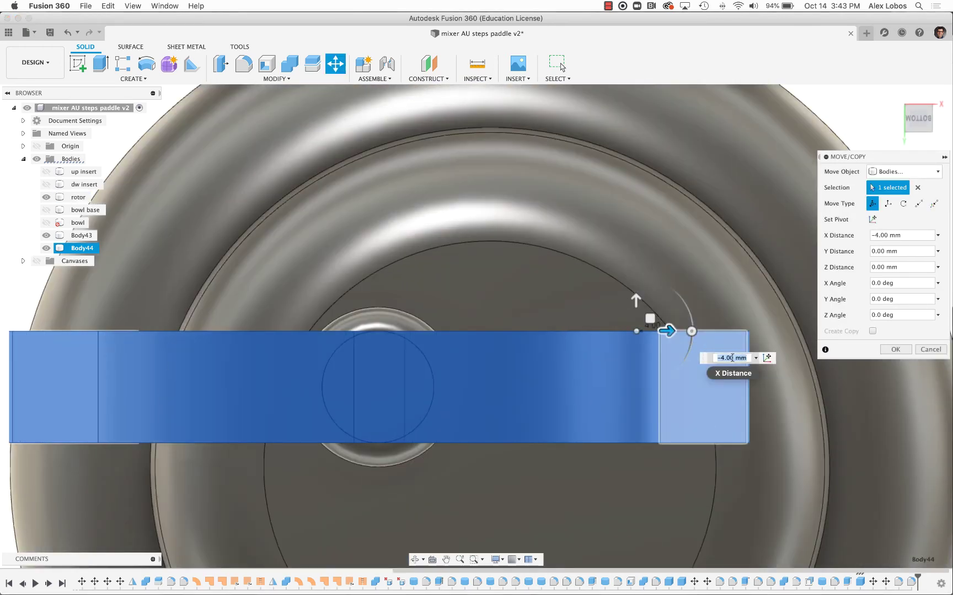
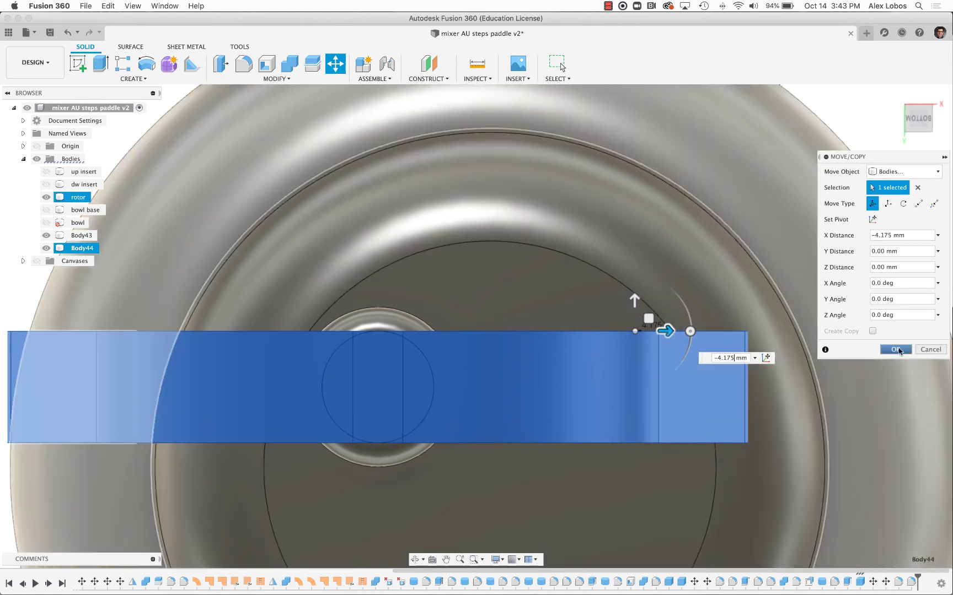
# - Shell the paddle from its front face with 10 mm walls
pyautogui.press('Return')
pyautogui.moveTo(540, 238)
pyautogui.keyDown('shift'); pyautogui.mouseDown(button='middle')
pyautogui.moveTo(603, 315)
pyautogui.moveTo(671, 347)
pyautogui.mouseUp(button='middle'); pyautogui.keyUp('shift')
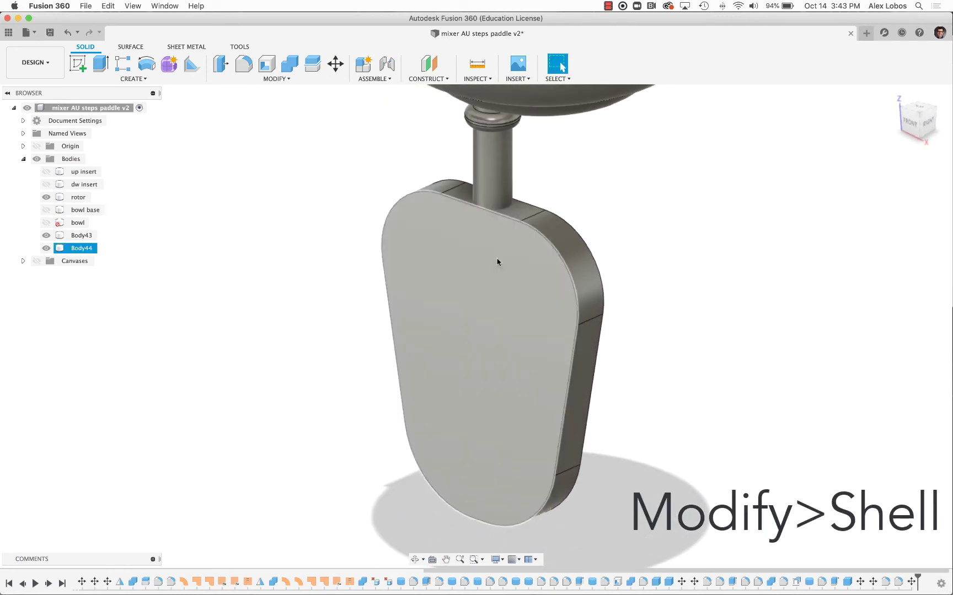
pyautogui.click(267, 63)
pyautogui.click(406, 427)
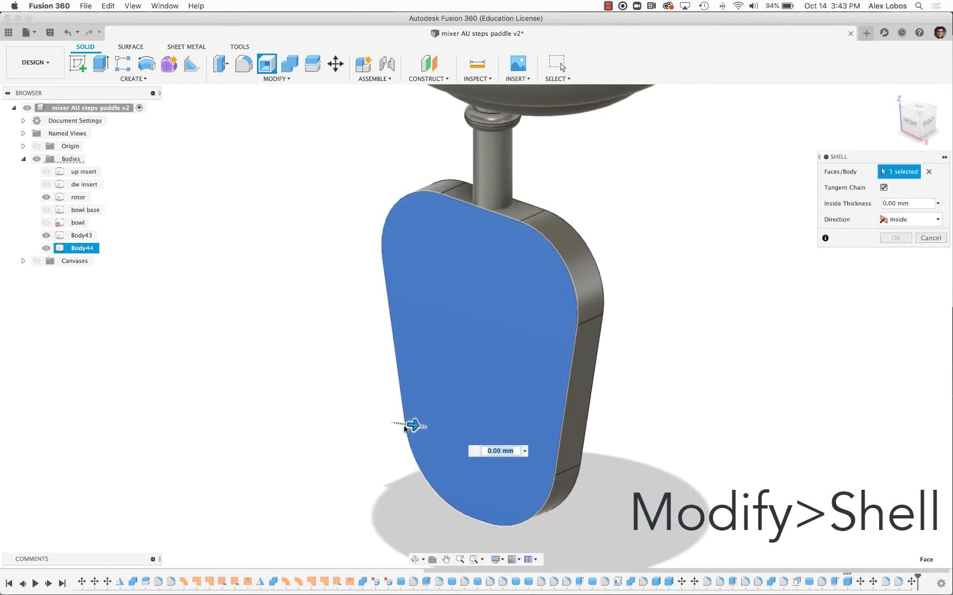
pyautogui.moveTo(414, 424); pyautogui.dragTo(429, 425)
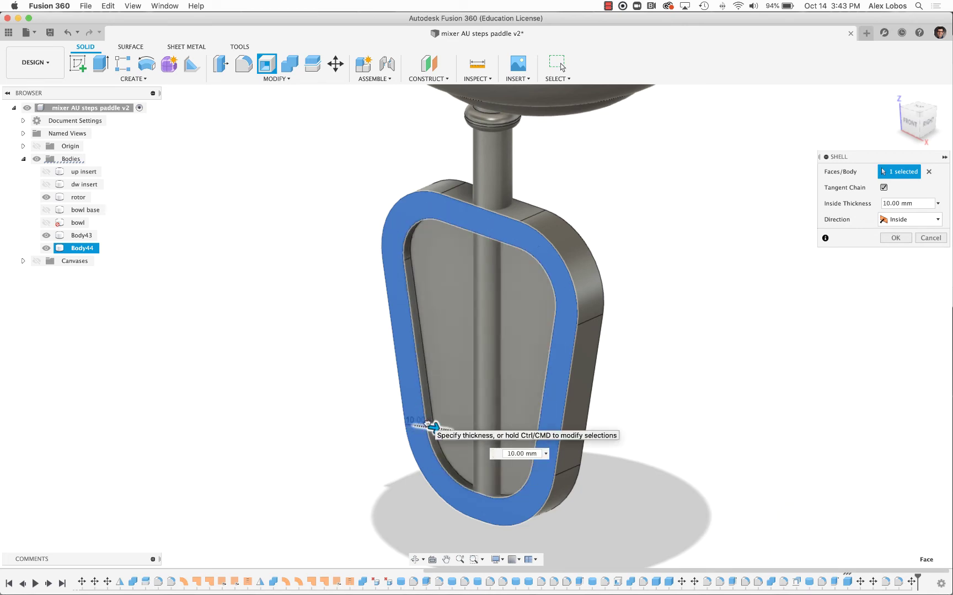
pyautogui.click(894, 238)
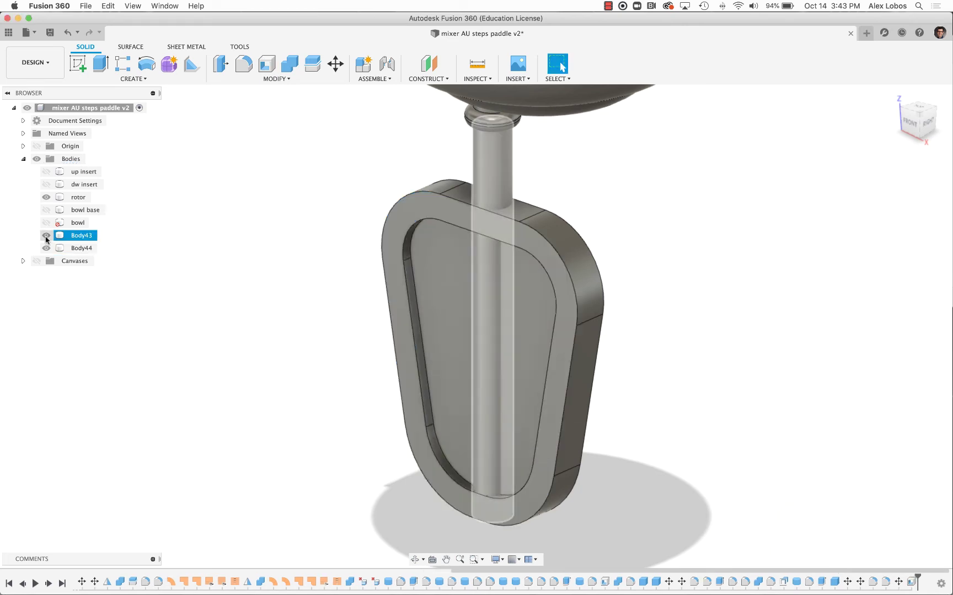
# - Hide Body43 and cut through the paddle's inner face to leave an open ring
pyautogui.click(46, 235)
pyautogui.click(100, 63)
pyautogui.click(468, 314)
pyautogui.moveTo(453, 316); pyautogui.dragTo(489, 309)
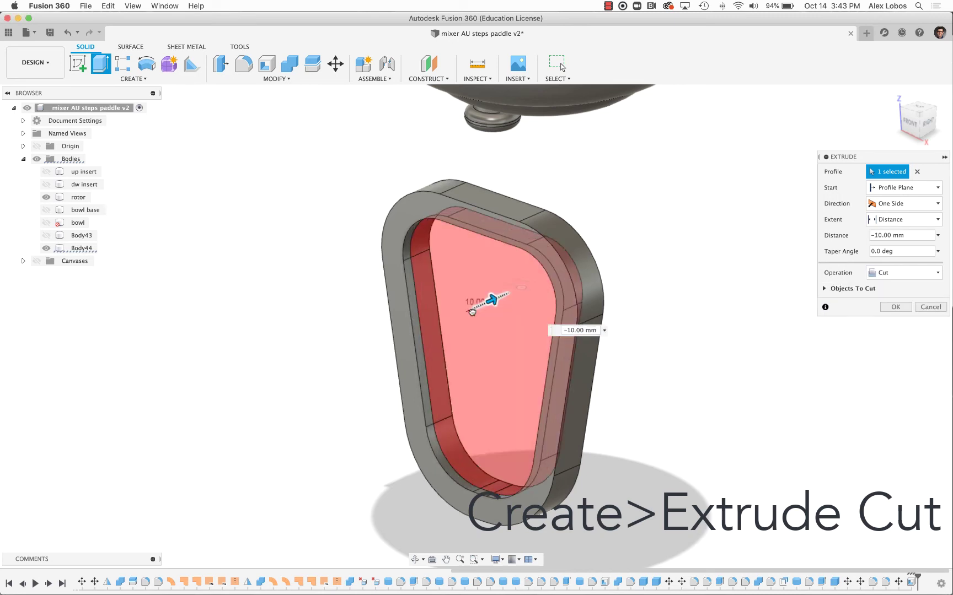
pyautogui.click(889, 307)
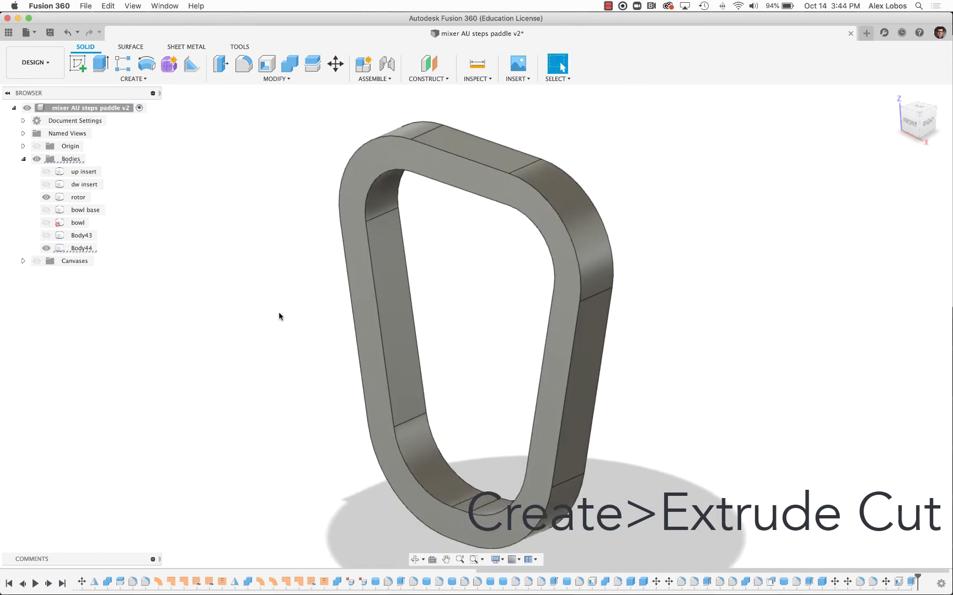
pyautogui.click(133, 79)
pyautogui.click(84, 226)
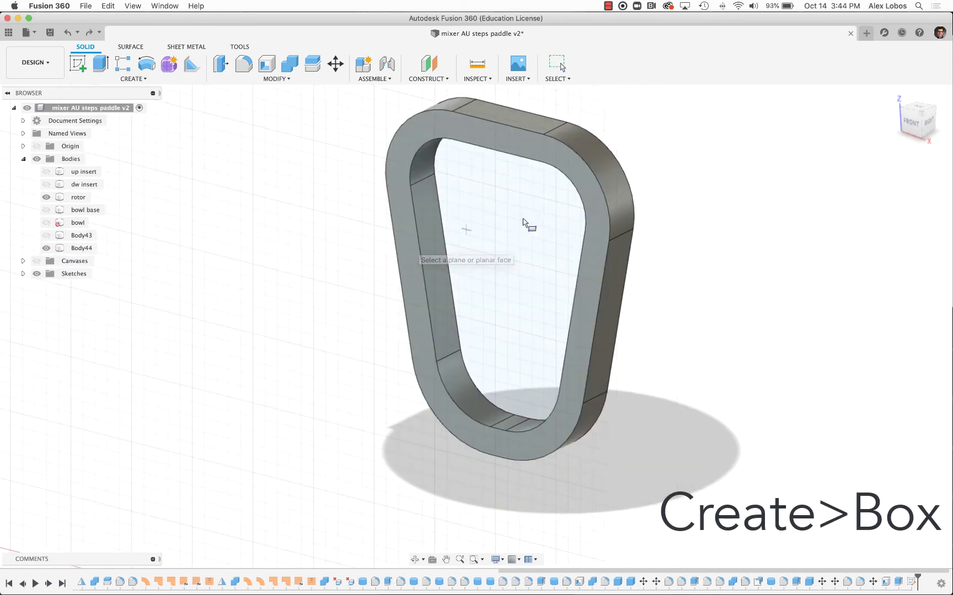
# - Join a roughly 71.7 mm box crossbar across the middle of the paddle ring from the front view
pyautogui.click(911, 129)
pyautogui.scroll(4, 312, 334)
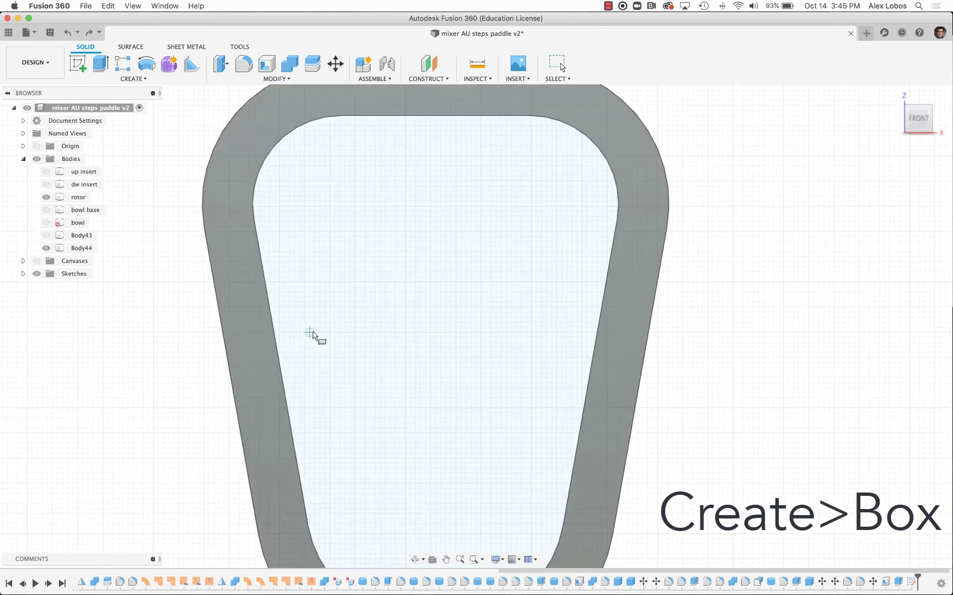
pyautogui.click(255, 307)
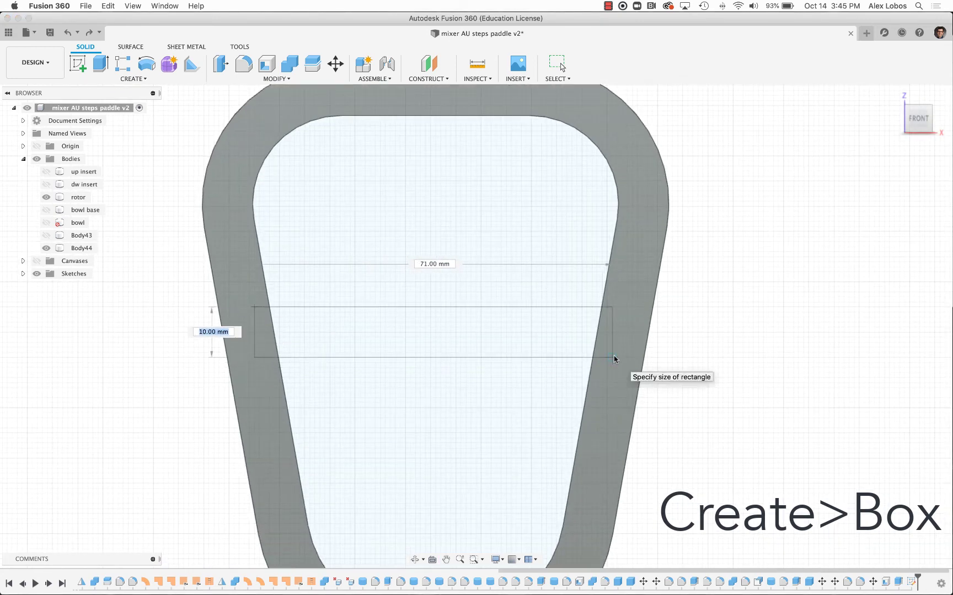
pyautogui.click(616, 373)
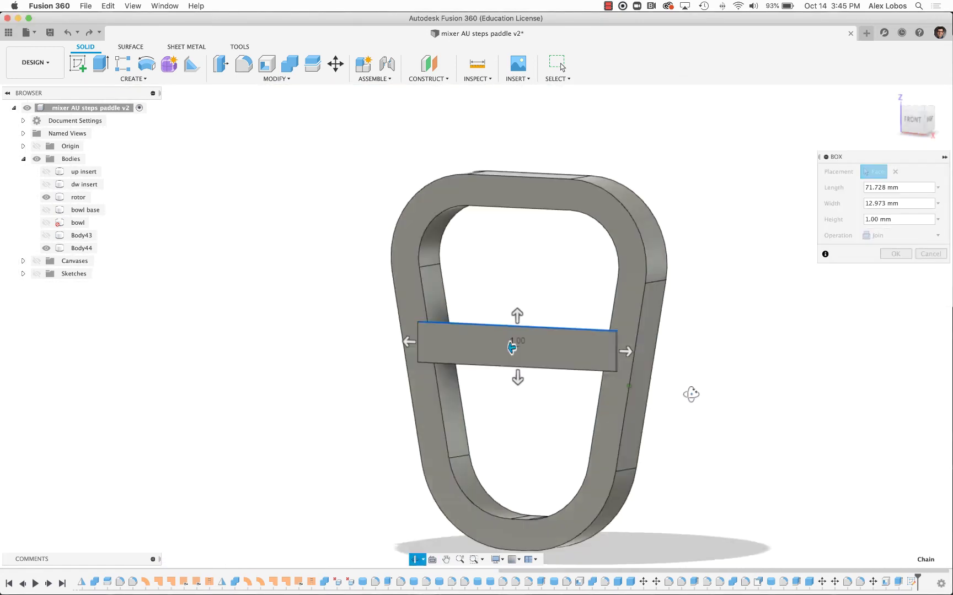
pyautogui.click(894, 243)
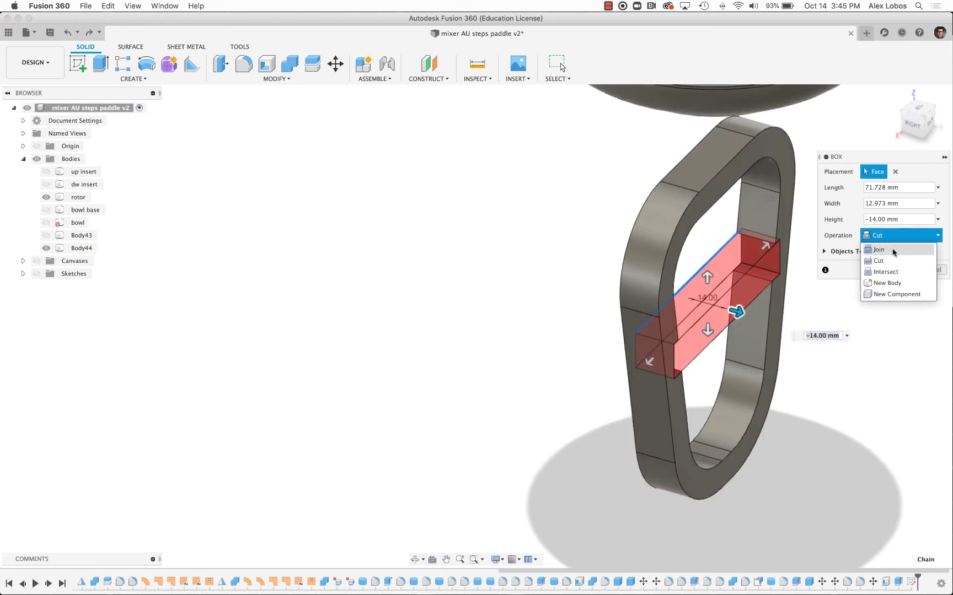
pyautogui.click(889, 254)
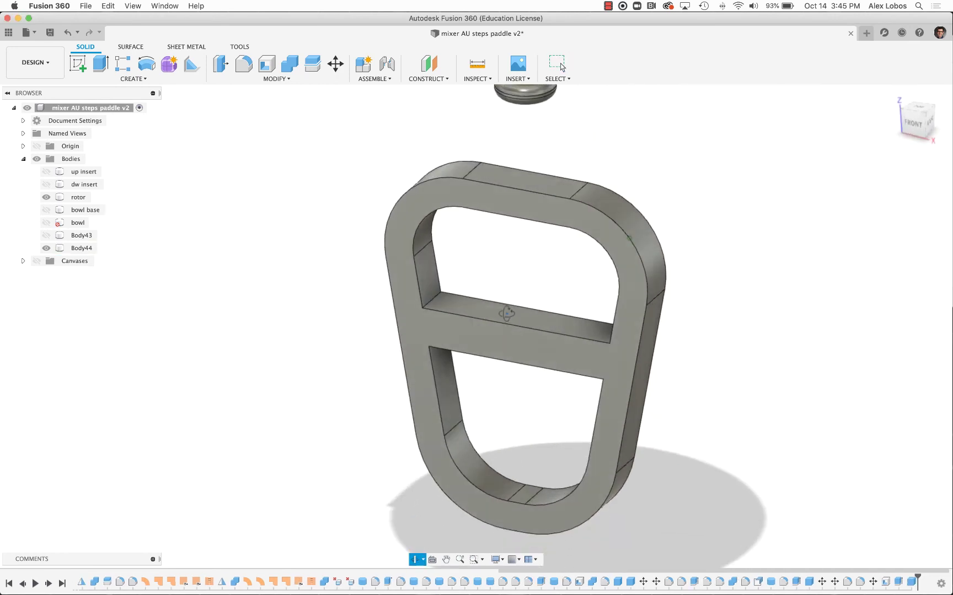
# - Fillet the crossbar's joints with the ring at 7.5 mm
pyautogui.press('f')
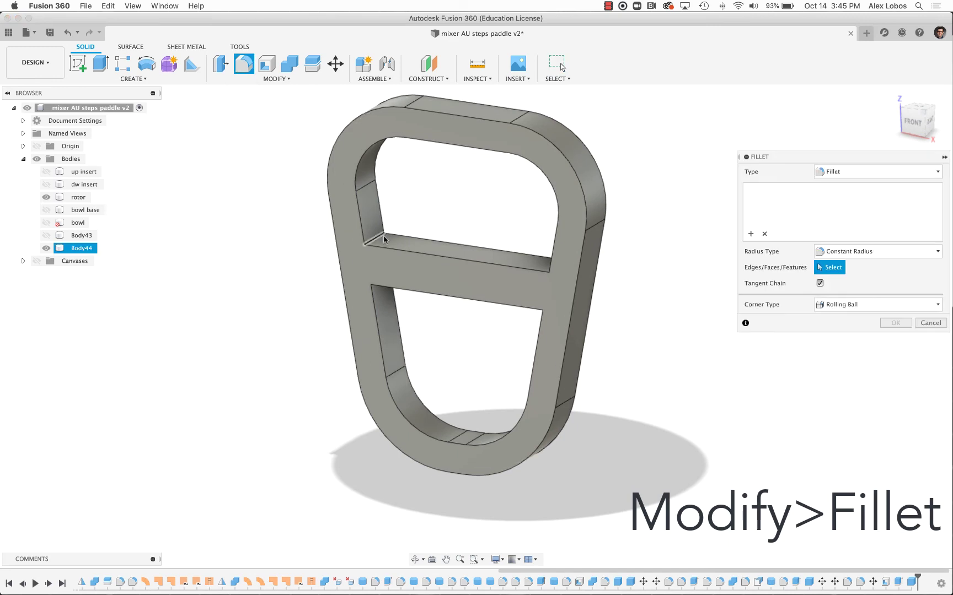
pyautogui.keyDown('shift'); pyautogui.moveTo(262, 207); pyautogui.dragTo(516, 213, button='middle'); pyautogui.keyUp('shift')
pyautogui.click(517, 212)
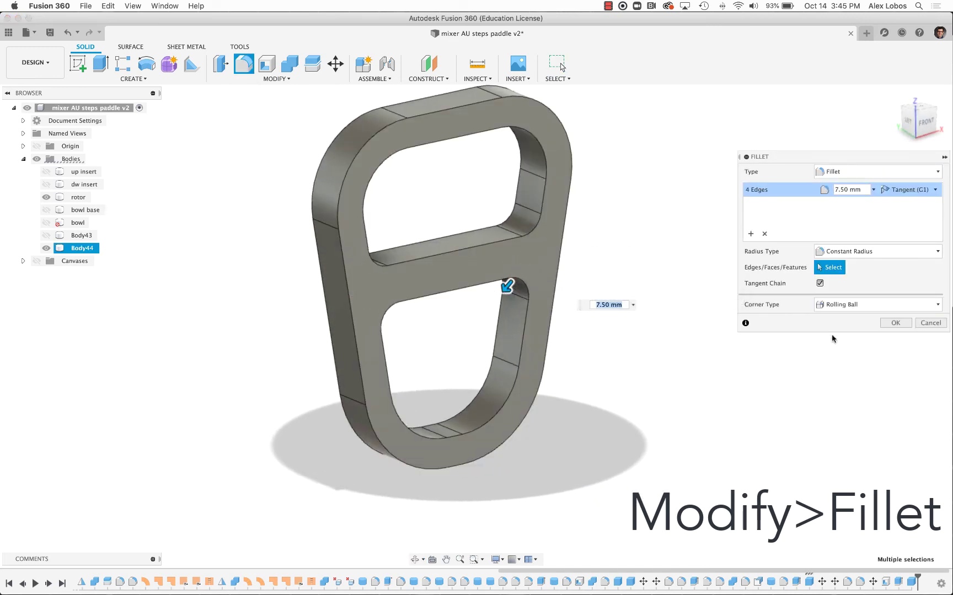
pyautogui.press('Return')
# - Fillet all 48 paddle edge chains, outer edges and both holes, at 4 mm
pyautogui.click(243, 65)
pyautogui.click(327, 148)
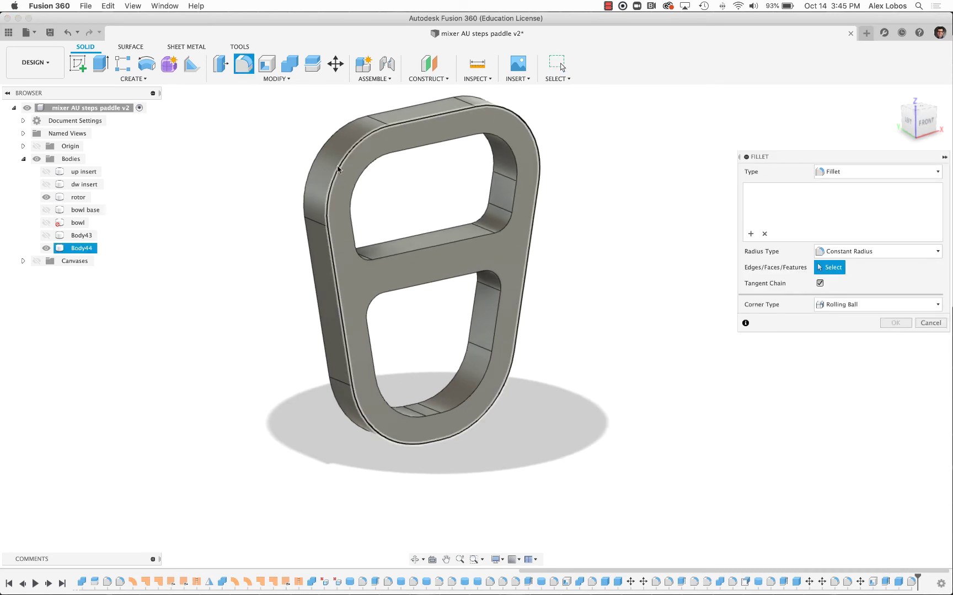
pyautogui.click(386, 251)
pyautogui.click(417, 403)
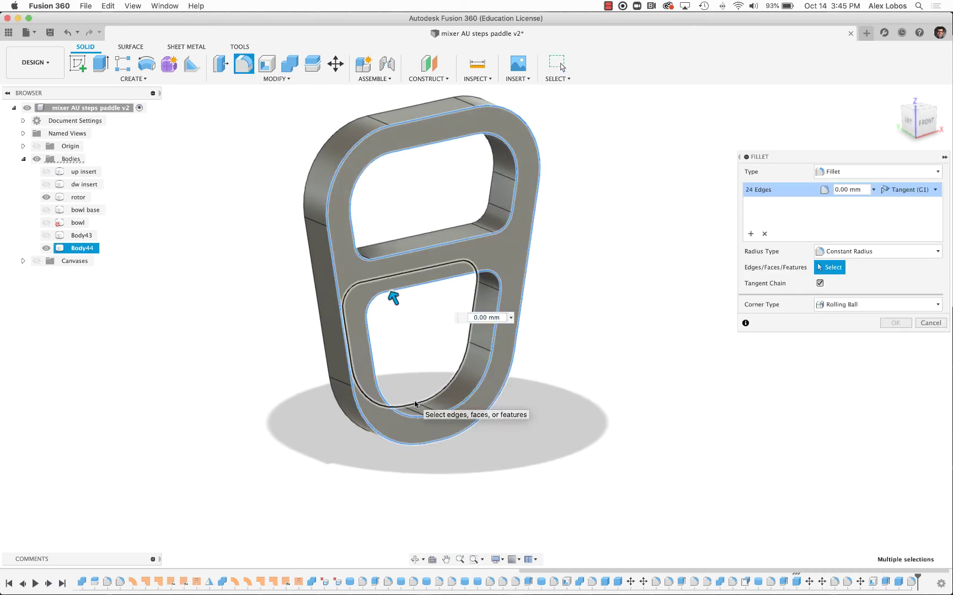
pyautogui.click(374, 125)
pyautogui.click(373, 108)
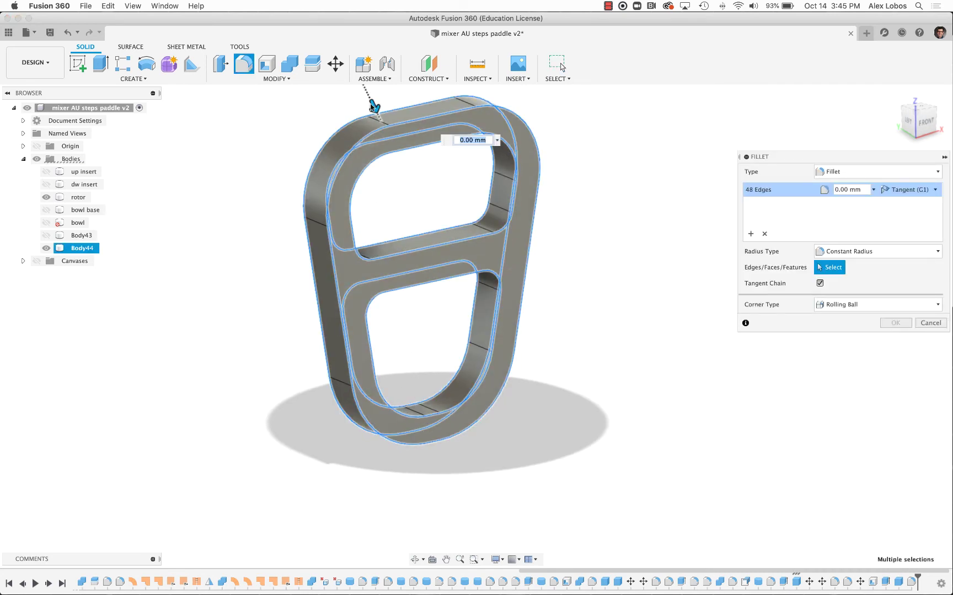
pyautogui.write('2.5')
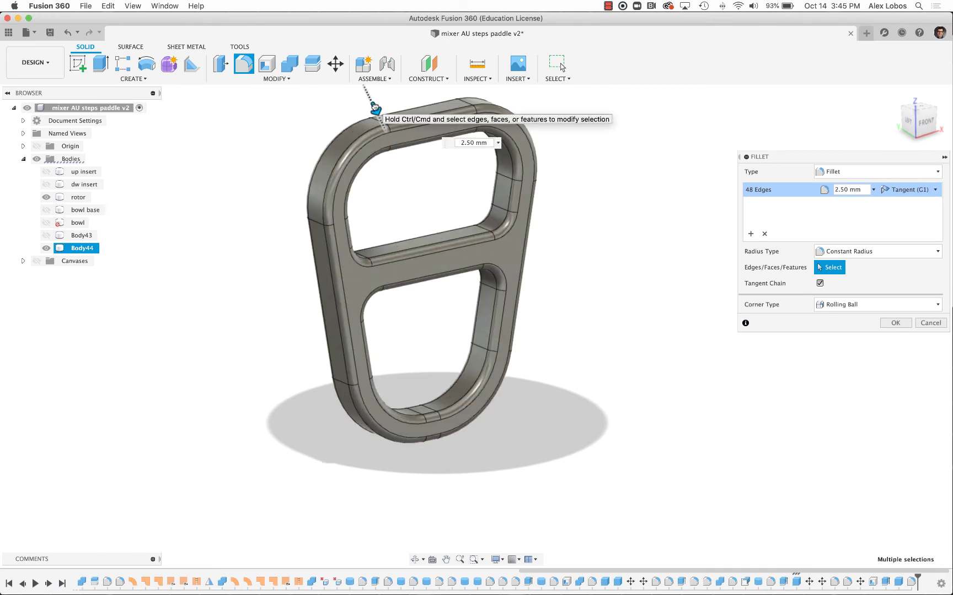
pyautogui.scroll(5, 375, 108)
pyautogui.write('3.5')
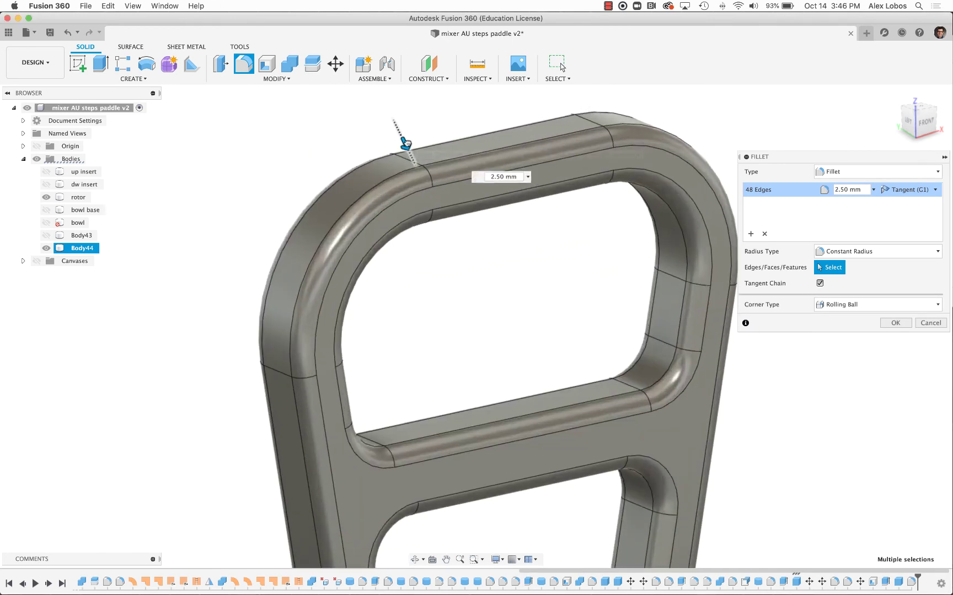
pyautogui.write('4')
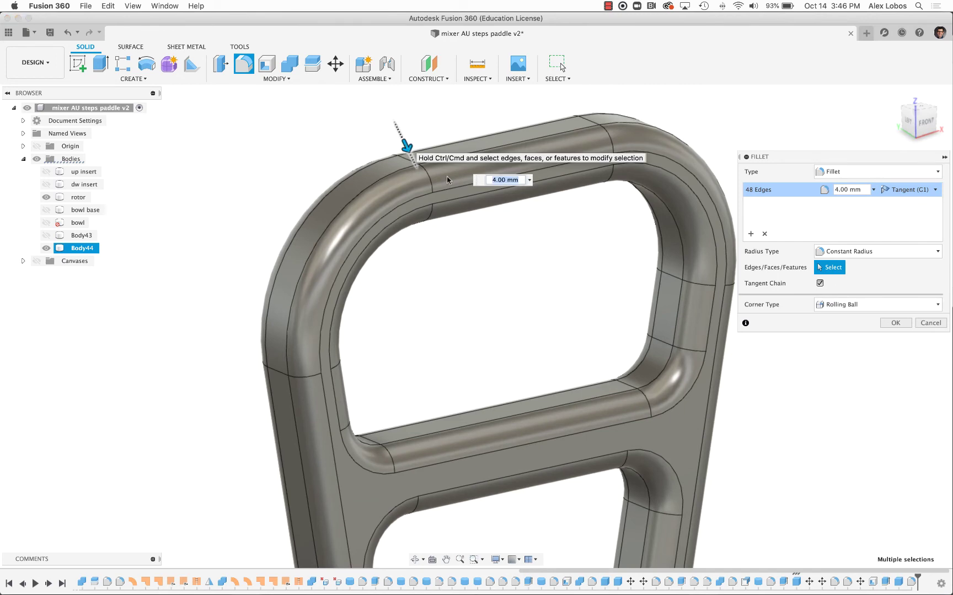
pyautogui.scroll(-5, 531, 265)
pyautogui.click(896, 323)
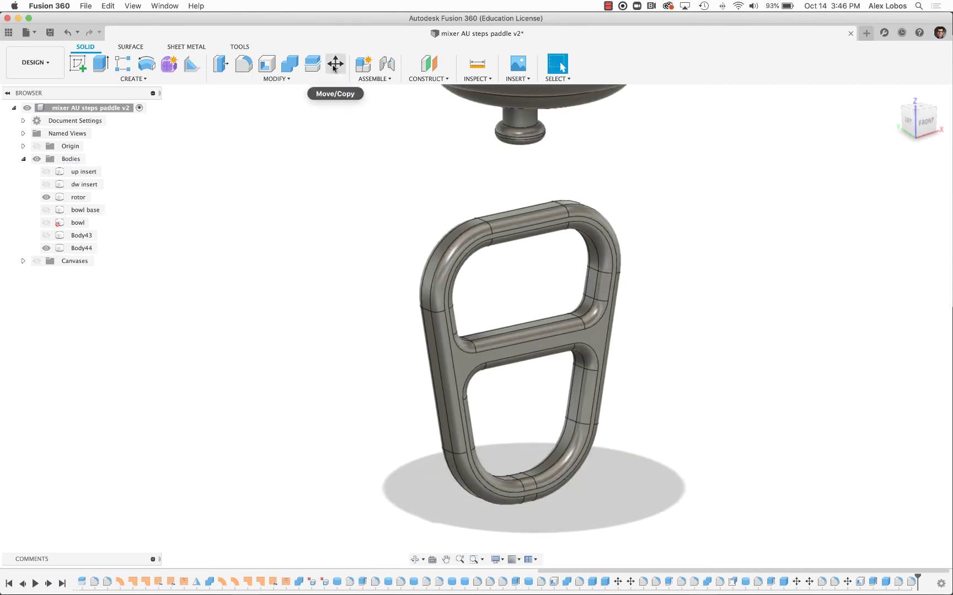
# - Rotate one side face of the paddle frame by 5 degrees using Move in Faces mode
pyautogui.click(333, 64)
pyautogui.click(429, 362)
pyautogui.keyDown('shift'); pyautogui.moveTo(430, 362); pyautogui.dragTo(300, 287, button='middle'); pyautogui.keyUp('shift')
pyautogui.scroll(5, 323, 356)
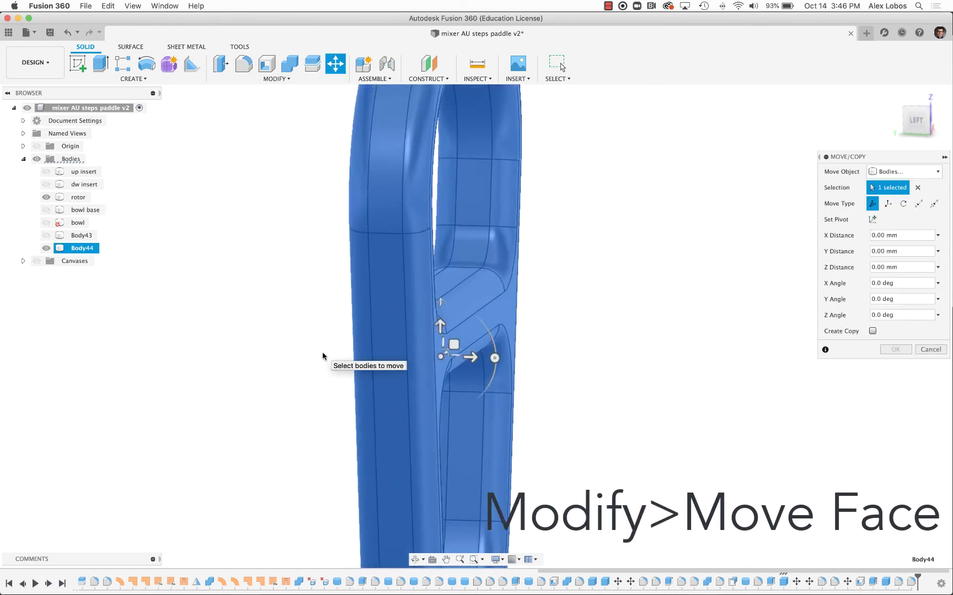
pyautogui.moveTo(323, 356); pyautogui.dragTo(352, 308, button='middle')
pyautogui.click(497, 235)
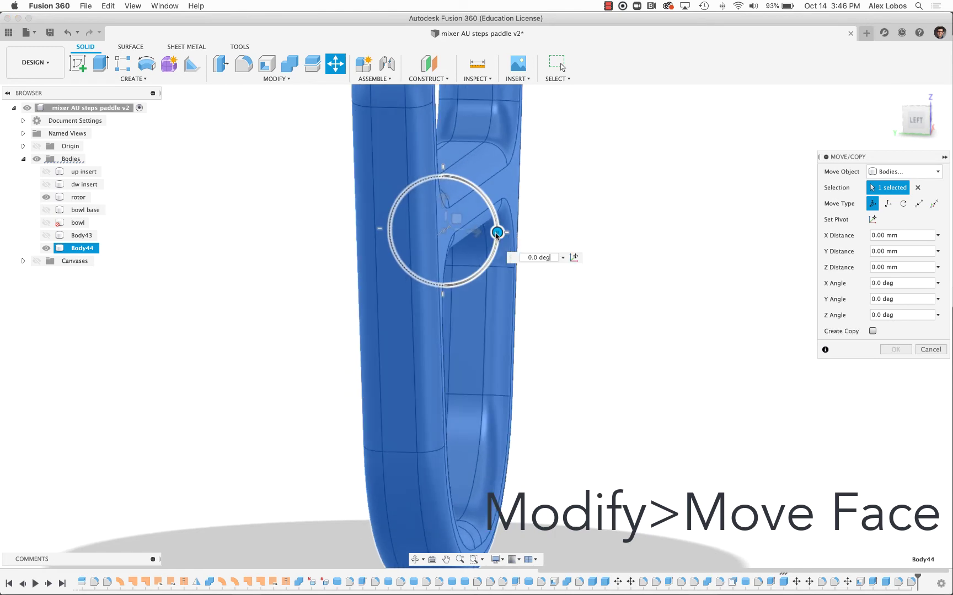
pyautogui.click(904, 172)
pyautogui.click(887, 204)
pyautogui.click(510, 221)
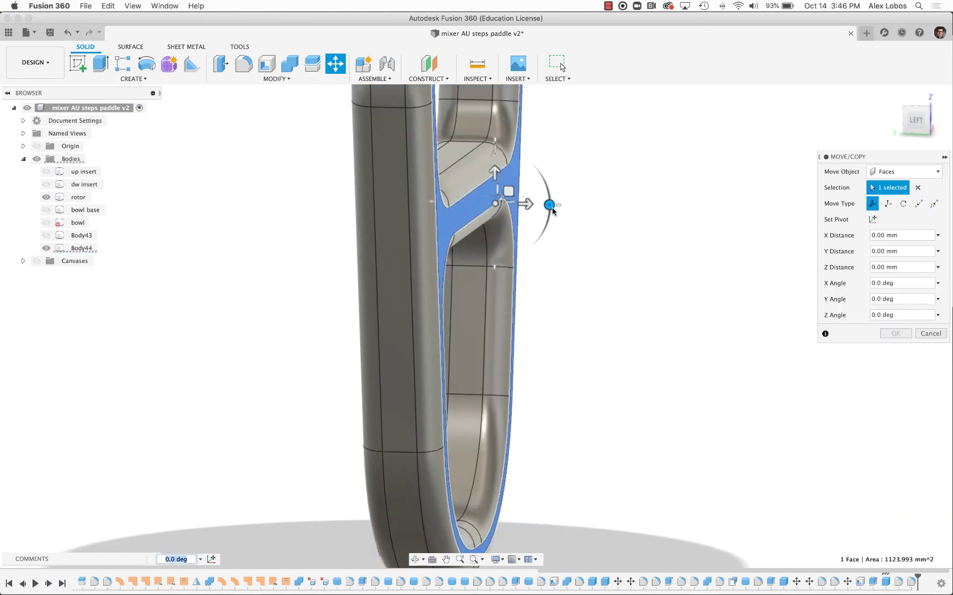
pyautogui.moveTo(549, 206); pyautogui.dragTo(550, 209)
pyautogui.write('3')
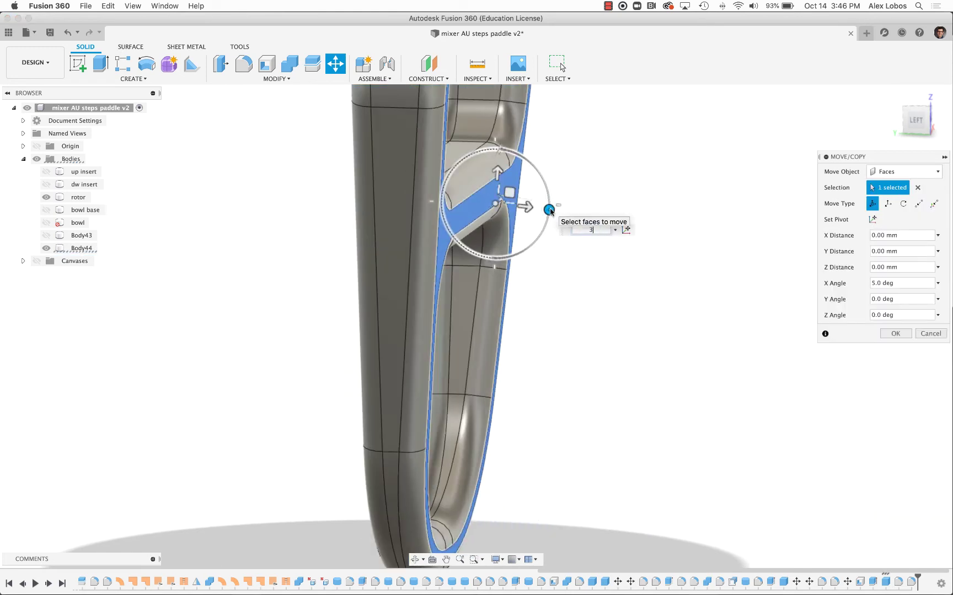
pyautogui.press('Return')
# - Tilt the opposite side face of the paddle frame the same way
pyautogui.moveTo(616, 385)
pyautogui.keyDown('shift'); pyautogui.mouseDown(button='middle')
pyautogui.moveTo(234, 335)
pyautogui.moveTo(377, 354)
pyautogui.moveTo(548, 299)
pyautogui.mouseUp(button='middle'); pyautogui.keyUp('shift')
pyautogui.rightClick(605, 320)
pyautogui.click(606, 287)
pyautogui.click(501, 204)
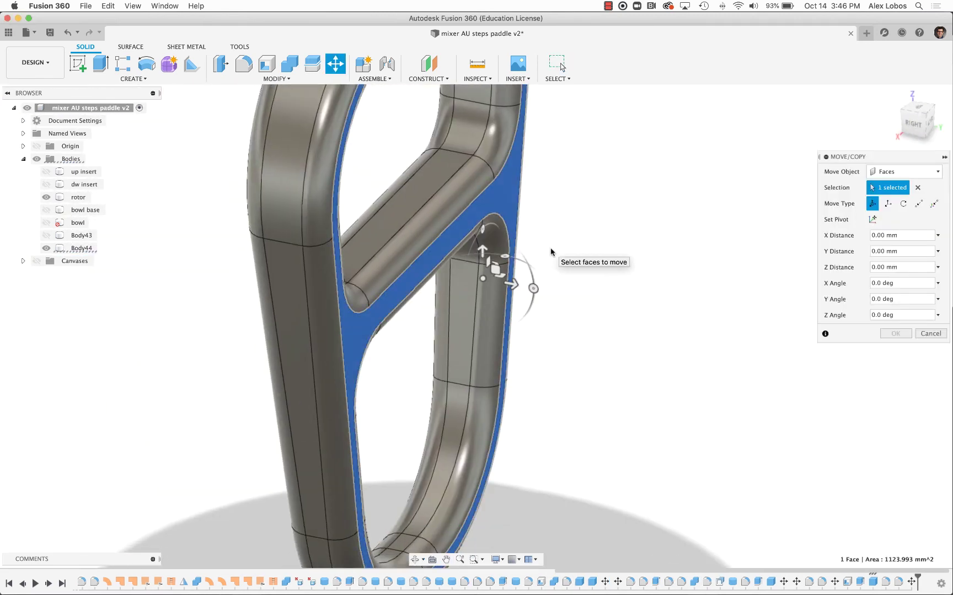
pyautogui.moveTo(533, 288); pyautogui.dragTo(511, 292)
pyautogui.click(894, 333)
pyautogui.keyDown('shift'); pyautogui.moveTo(617, 385); pyautogui.dragTo(235, 356, button='middle'); pyautogui.keyUp('shift')
pyautogui.click(133, 79)
# - Start an 8 mm cylinder centred on the hole in the rotor hub's underside
pyautogui.click(99, 236)
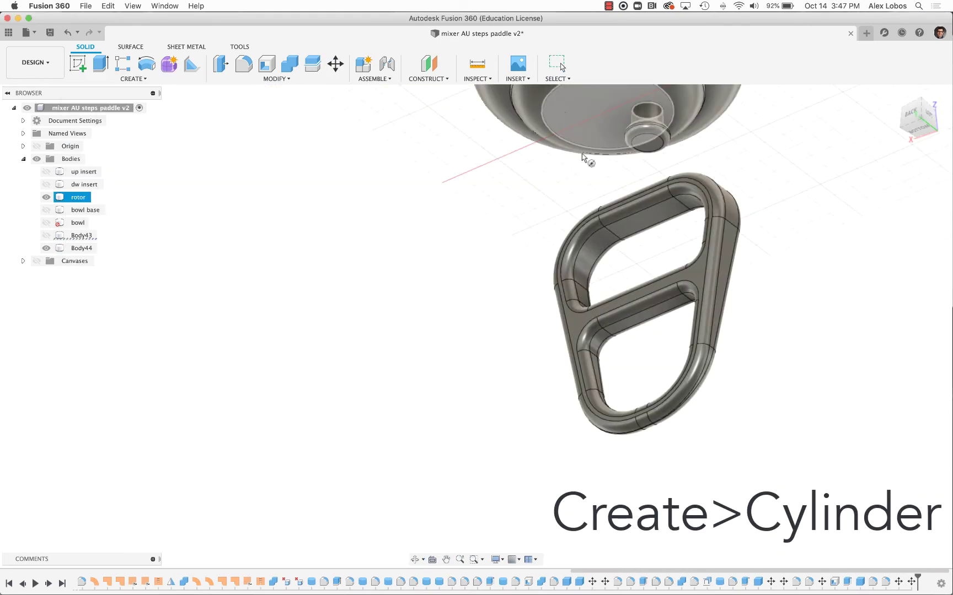
pyautogui.scroll(5, 670, 155)
pyautogui.scroll(3, 608, 109)
pyautogui.click(608, 109)
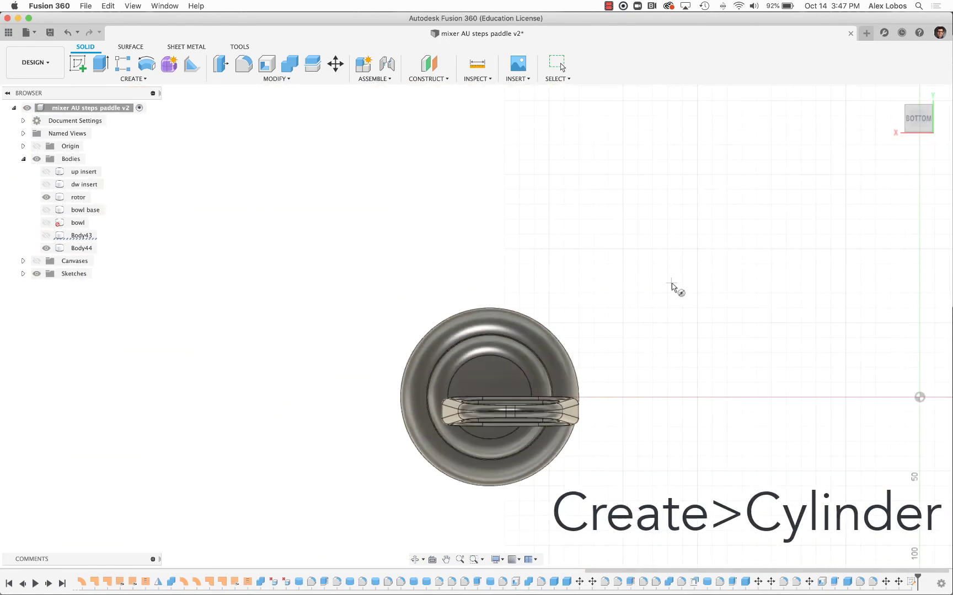
pyautogui.keyDown('shift'); pyautogui.moveTo(672, 286); pyautogui.dragTo(612, 348, button='middle'); pyautogui.keyUp('shift')
pyautogui.scroll(5, 552, 419)
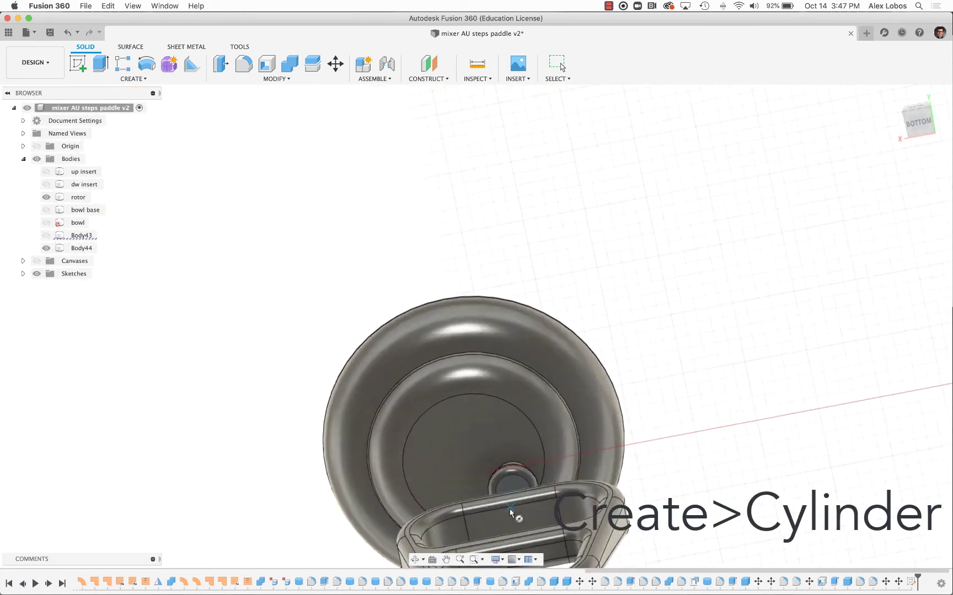
pyautogui.scroll(5, 518, 457)
pyautogui.click(521, 455)
pyautogui.scroll(-3, 521, 454)
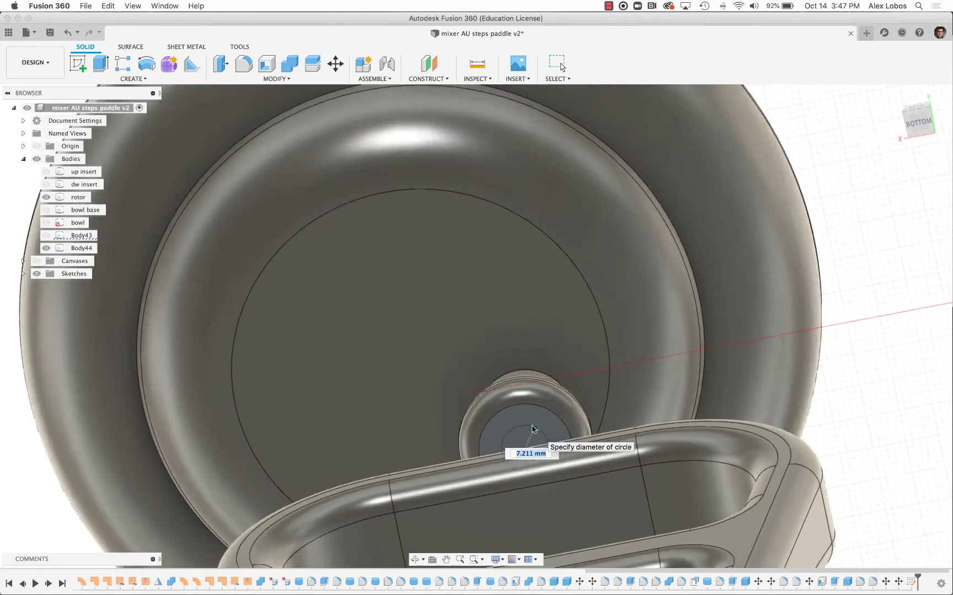
pyautogui.scroll(-2, 521, 454)
pyautogui.click(553, 444)
# - Extend the cylinder to 145 mm, down through the paddle
pyautogui.click(918, 123)
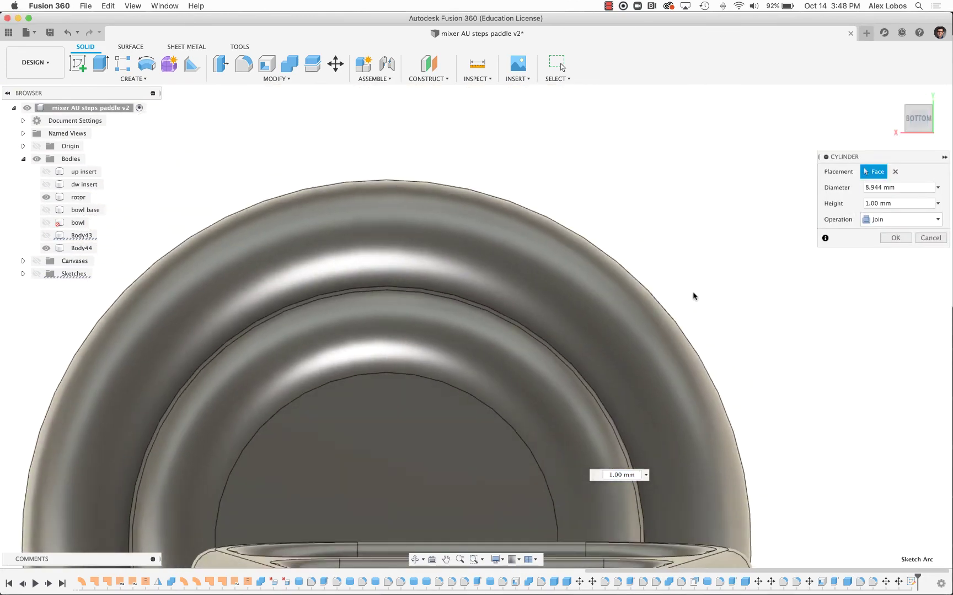
pyautogui.scroll(5, 554, 407)
pyautogui.scroll(2, 535, 257)
pyautogui.scroll(3, 536, 257)
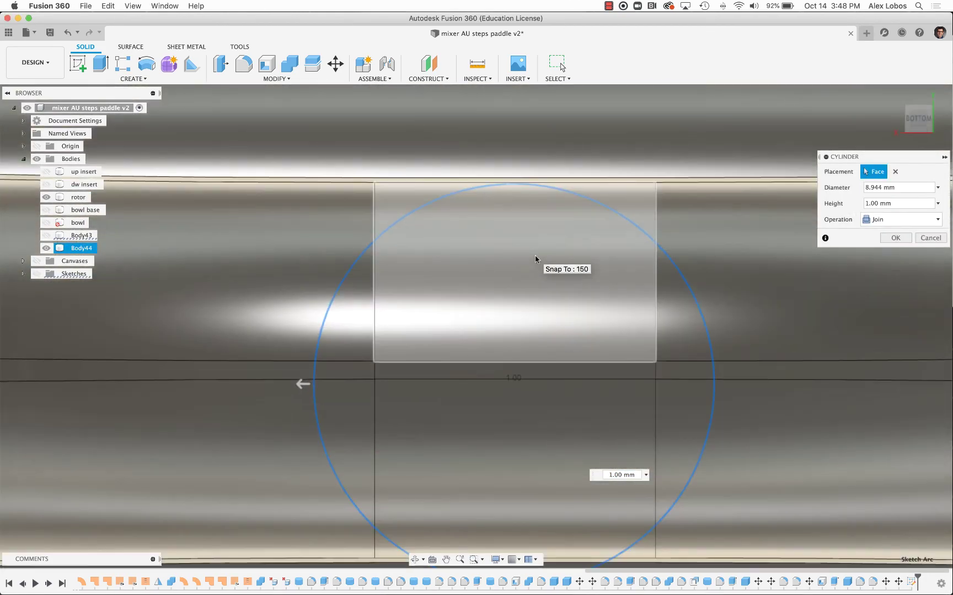
pyautogui.scroll(-3, 535, 257)
pyautogui.scroll(-1, 535, 257)
pyautogui.scroll(2, 535, 258)
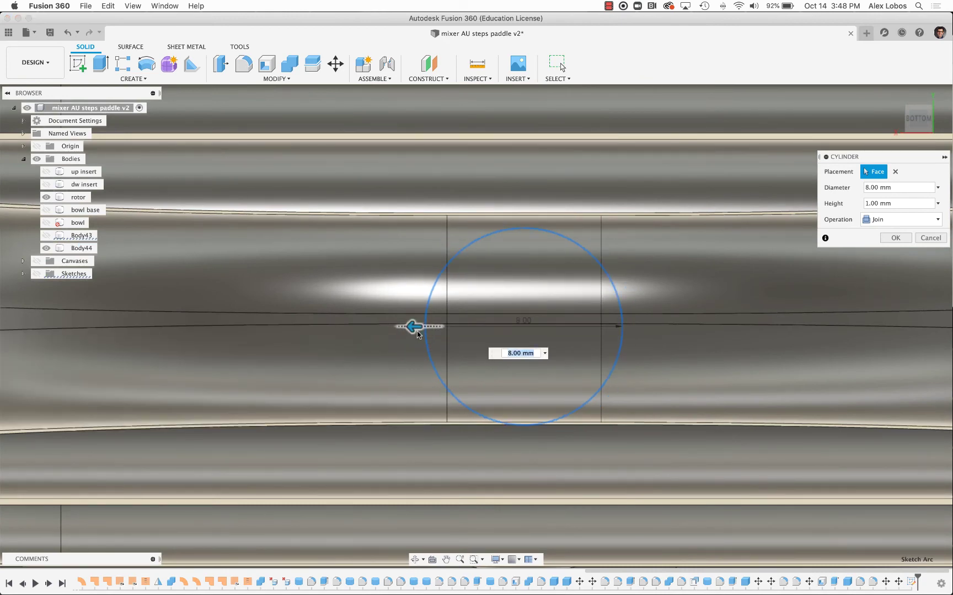
pyautogui.scroll(-8, 418, 334)
pyautogui.moveTo(404, 327)
pyautogui.keyDown('shift'); pyautogui.mouseDown(button='middle')
pyautogui.moveTo(729, 340)
pyautogui.moveTo(695, 370)
pyautogui.moveTo(550, 312)
pyautogui.mouseUp(button='middle'); pyautogui.keyUp('shift')
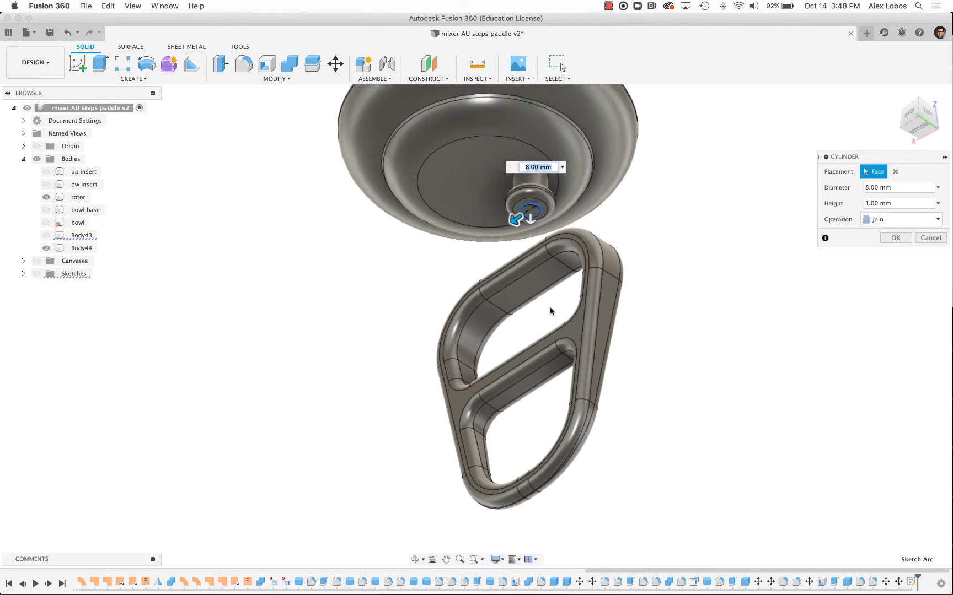
pyautogui.moveTo(537, 292); pyautogui.dragTo(563, 446)
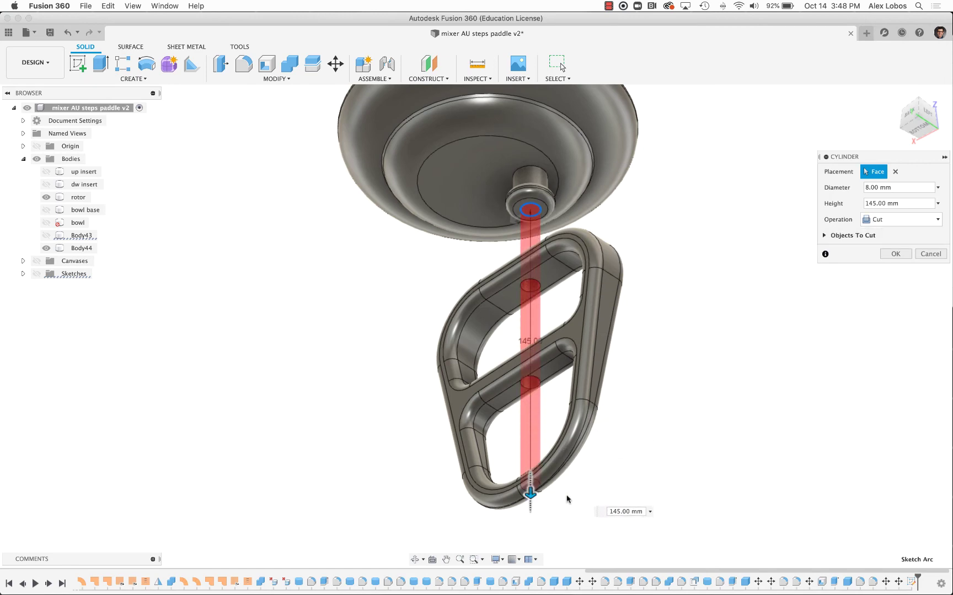
pyautogui.scroll(3, 513, 485)
pyautogui.click(916, 112)
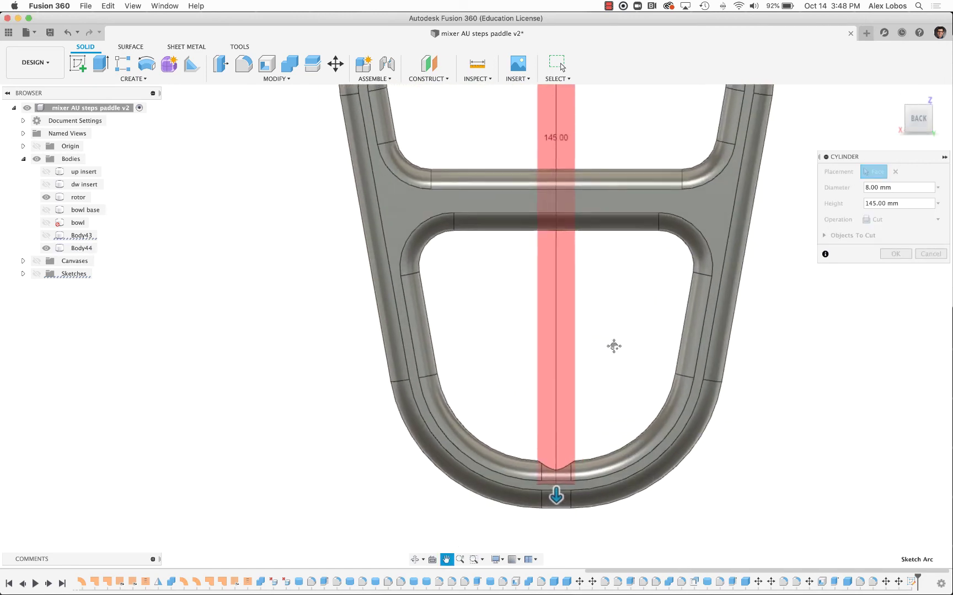
pyautogui.scroll(4, 499, 406)
pyautogui.scroll(2, 498, 405)
# - Hide the rotor and create the shaft cylinder as a separate new body
pyautogui.click(893, 219)
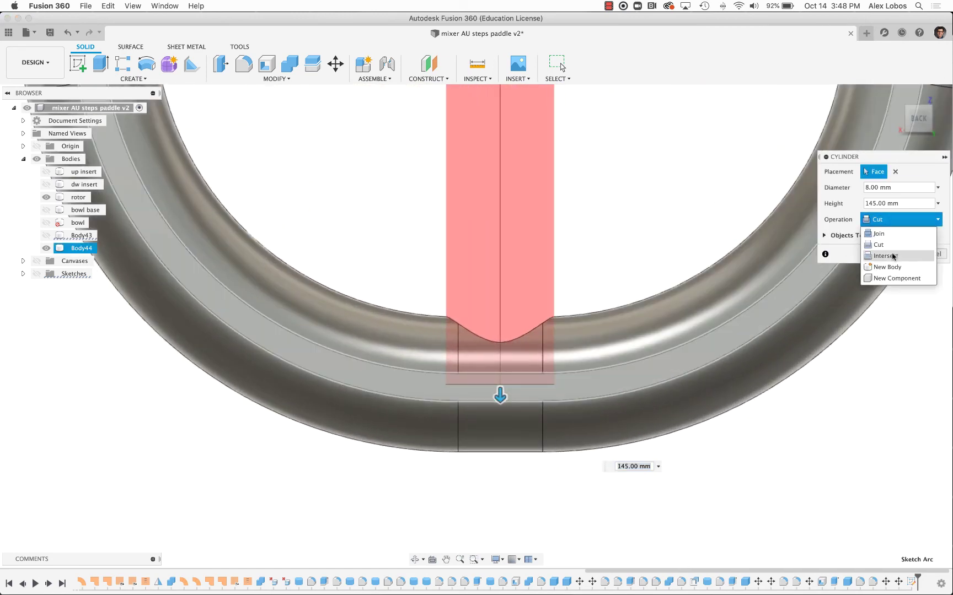
pyautogui.click(880, 233)
pyautogui.scroll(-3, 663, 251)
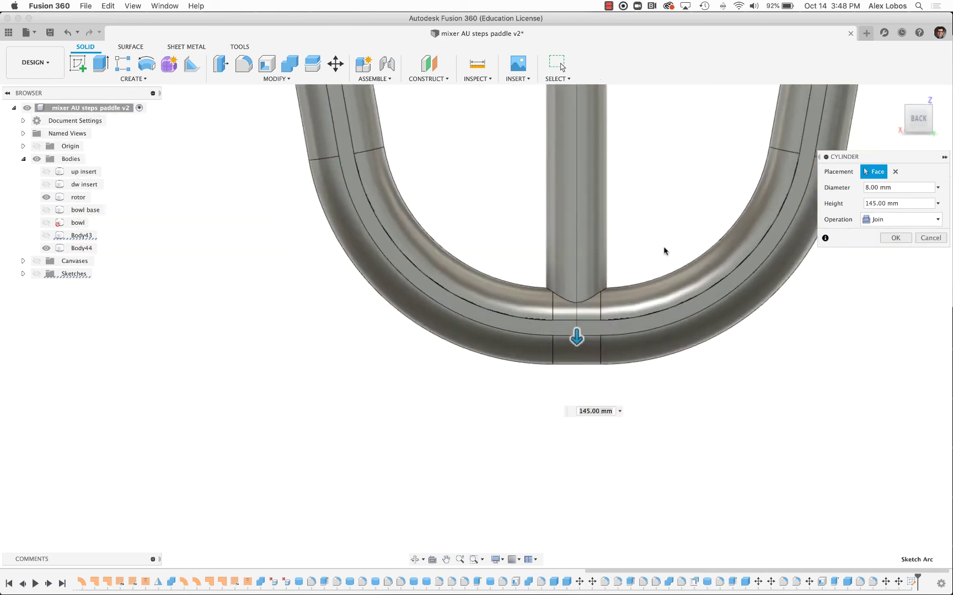
pyautogui.scroll(-3, 748, 390)
pyautogui.keyDown('shift'); pyautogui.moveTo(748, 389); pyautogui.dragTo(712, 341, button='middle'); pyautogui.keyUp('shift')
pyautogui.keyDown('shift'); pyautogui.moveTo(778, 288); pyautogui.dragTo(708, 160, button='middle'); pyautogui.keyUp('shift')
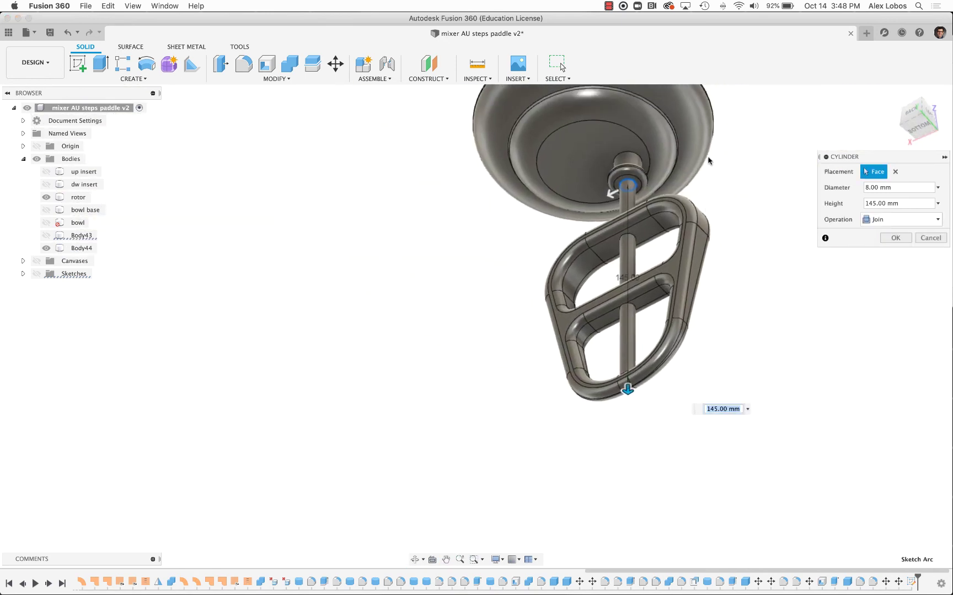
pyautogui.click(46, 197)
pyautogui.moveTo(378, 221)
pyautogui.keyDown('shift'); pyautogui.mouseDown(button='middle')
pyautogui.moveTo(268, 236)
pyautogui.moveTo(264, 281)
pyautogui.moveTo(329, 285)
pyautogui.mouseUp(button='middle'); pyautogui.keyUp('shift')
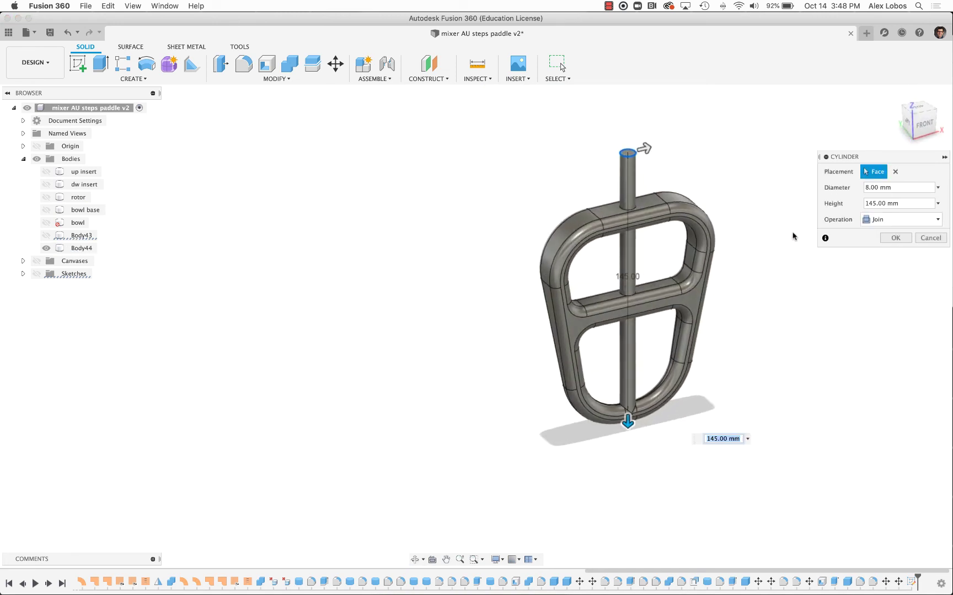
pyautogui.click(888, 221)
pyautogui.click(894, 267)
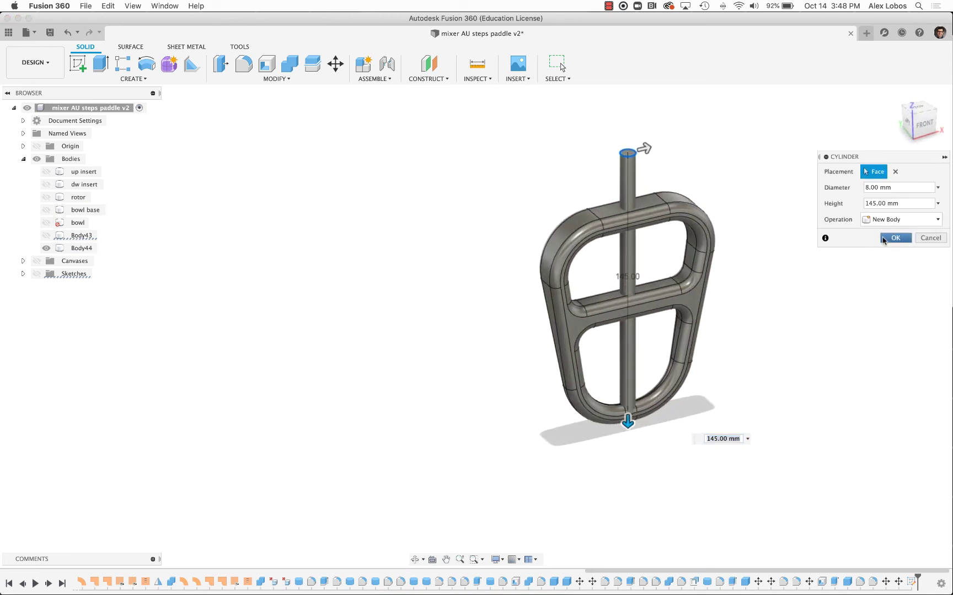
pyautogui.click(883, 241)
pyautogui.keyDown('shift'); pyautogui.moveTo(725, 347); pyautogui.dragTo(630, 315, button='middle'); pyautogui.keyUp('shift')
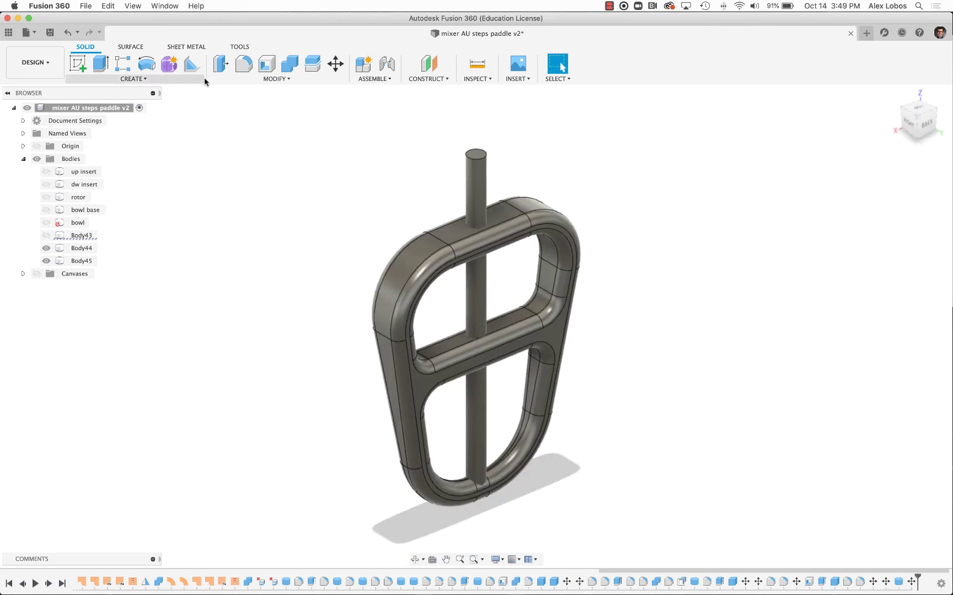
# - Combine the shaft cylinder into the paddle body with Join
pyautogui.click(289, 63)
pyautogui.click(454, 241)
pyautogui.click(470, 187)
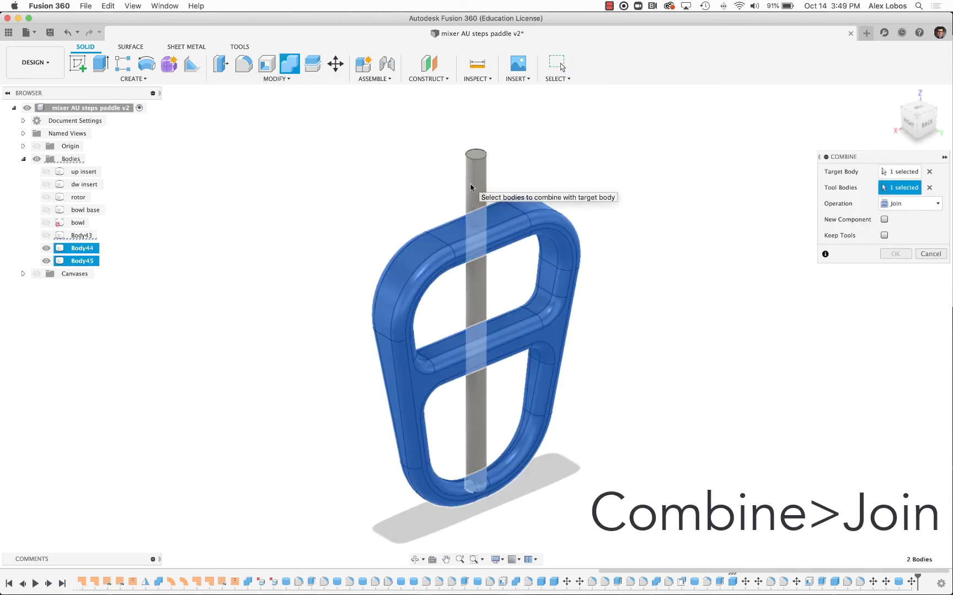
pyautogui.click(904, 257)
# - Fillet the shaft's junction with the paddle bottom at 3 mm
pyautogui.click(243, 63)
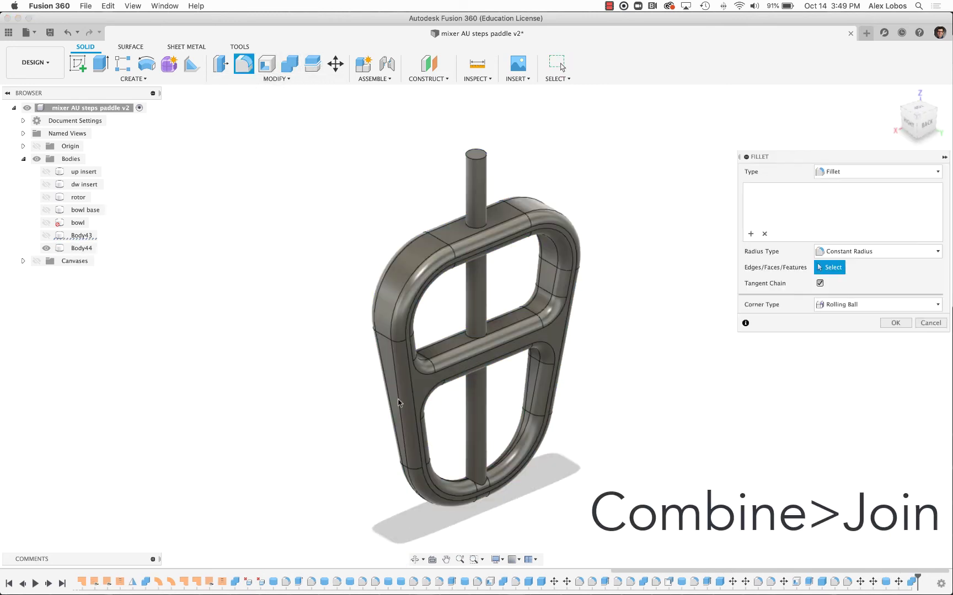
pyautogui.scroll(5, 487, 445)
pyautogui.click(488, 446)
pyautogui.write('3')
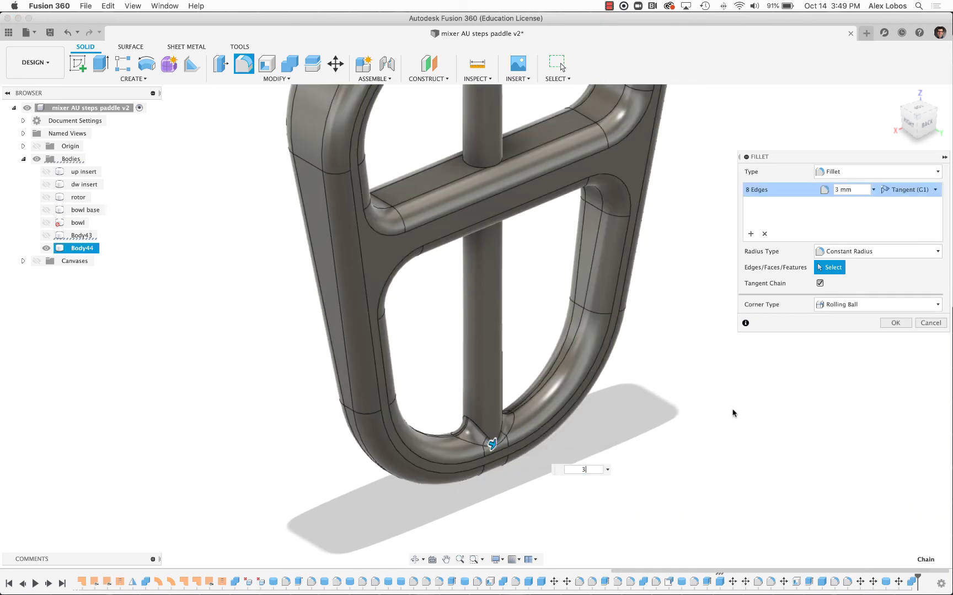
pyautogui.click(895, 323)
# - Fillet the shaft joints above and below the crossbar
pyautogui.rightClick(750, 411)
pyautogui.click(758, 377)
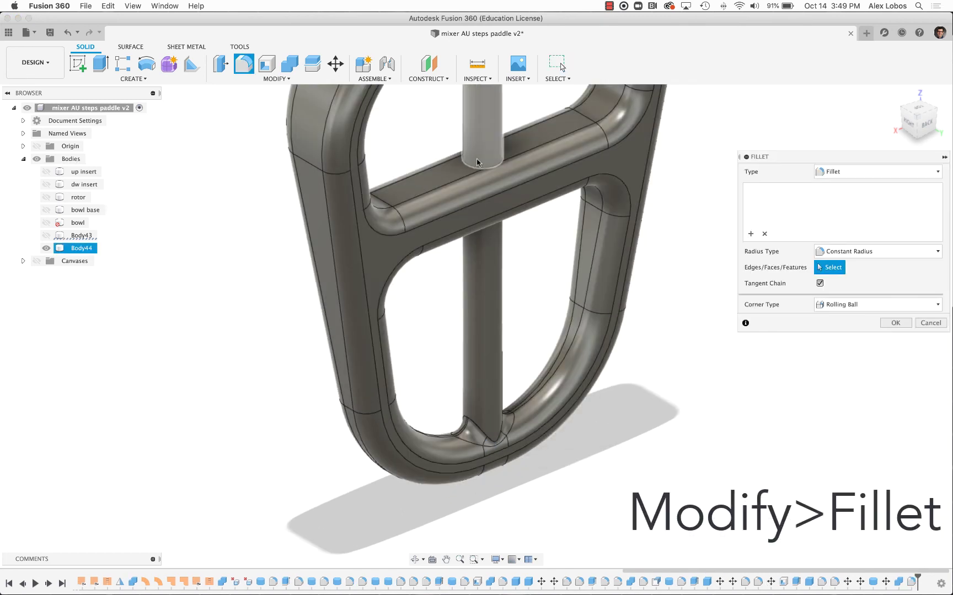
pyautogui.click(479, 165)
pyautogui.click(482, 212)
pyautogui.scroll(-3, 574, 306)
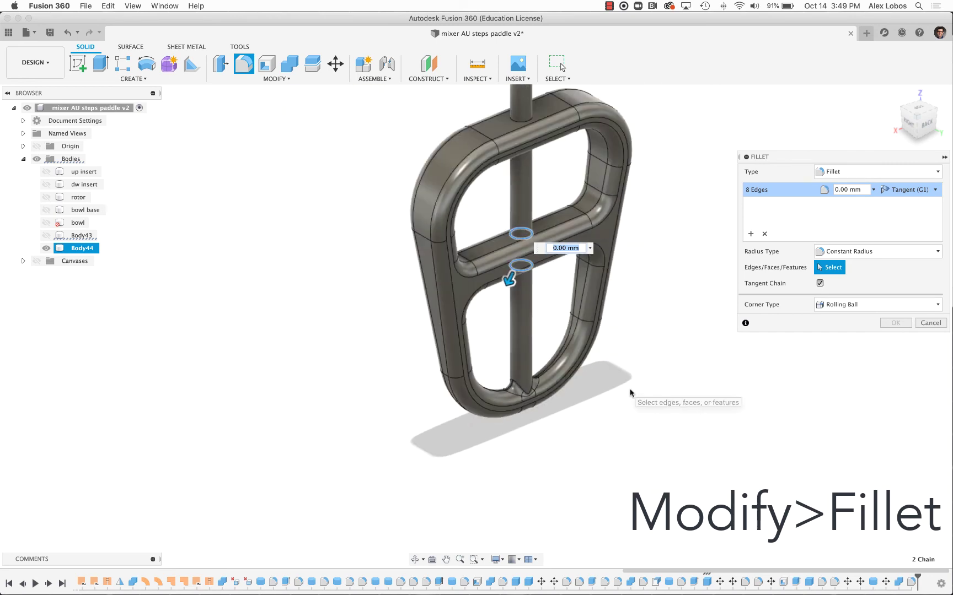
pyautogui.click(894, 323)
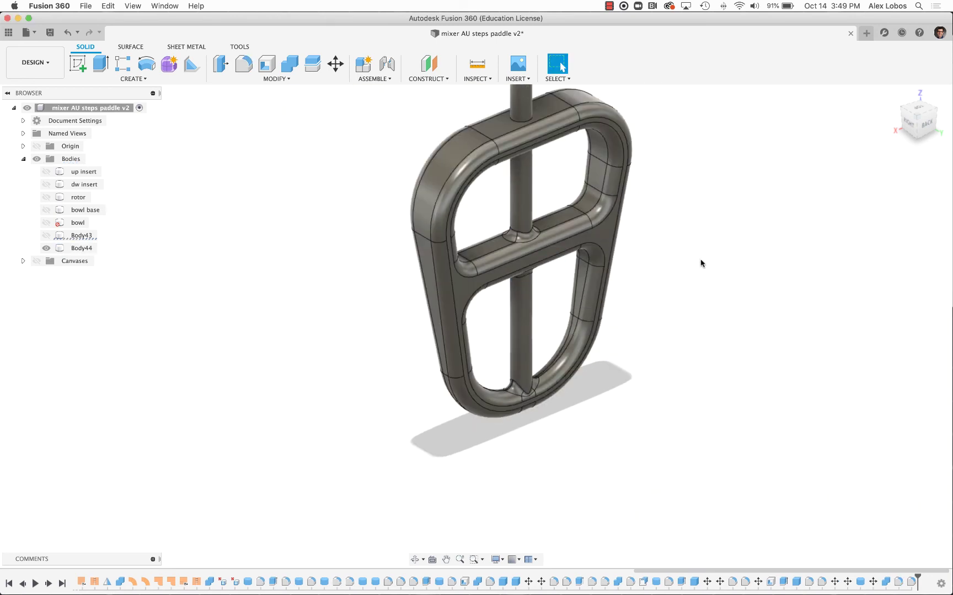
# - Fillet the shaft edge where it meets the top of the frame
pyautogui.moveTo(701, 262)
pyautogui.keyDown('shift'); pyautogui.mouseDown(button='middle')
pyautogui.moveTo(643, 215)
pyautogui.moveTo(672, 205)
pyautogui.mouseUp(button='middle'); pyautogui.keyUp('shift')
pyautogui.scroll(5, 475, 240)
pyautogui.rightClick(476, 206)
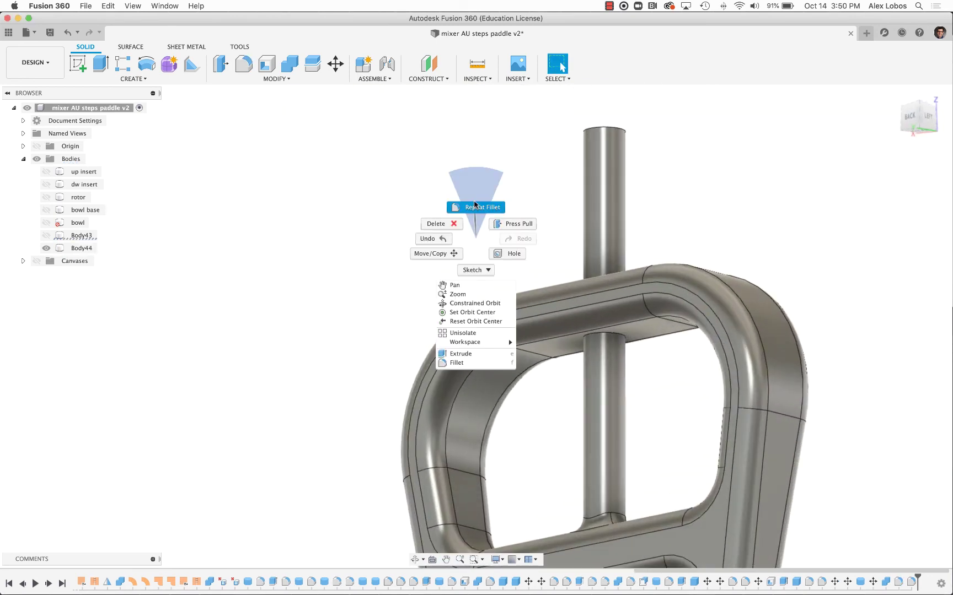
pyautogui.click(447, 289)
pyautogui.click(613, 338)
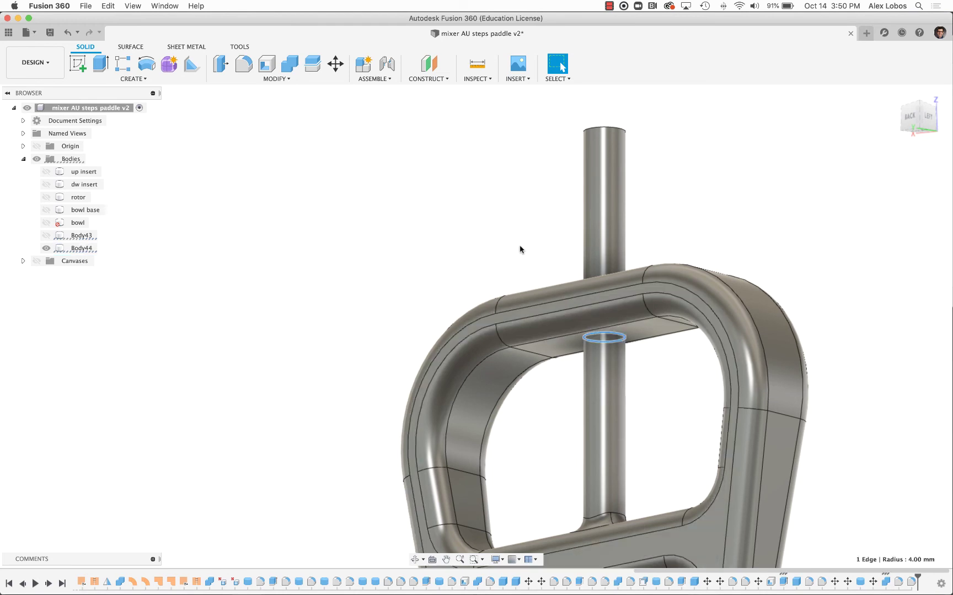
pyautogui.keyDown('shift'); pyautogui.moveTo(521, 248); pyautogui.dragTo(602, 278, button='middle'); pyautogui.keyUp('shift')
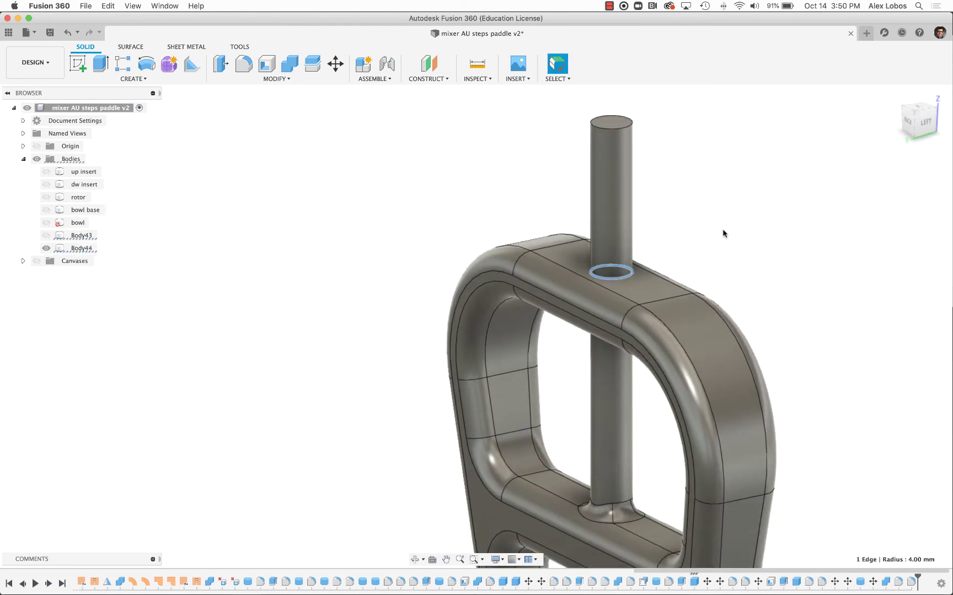
pyautogui.click(244, 64)
pyautogui.click(608, 281)
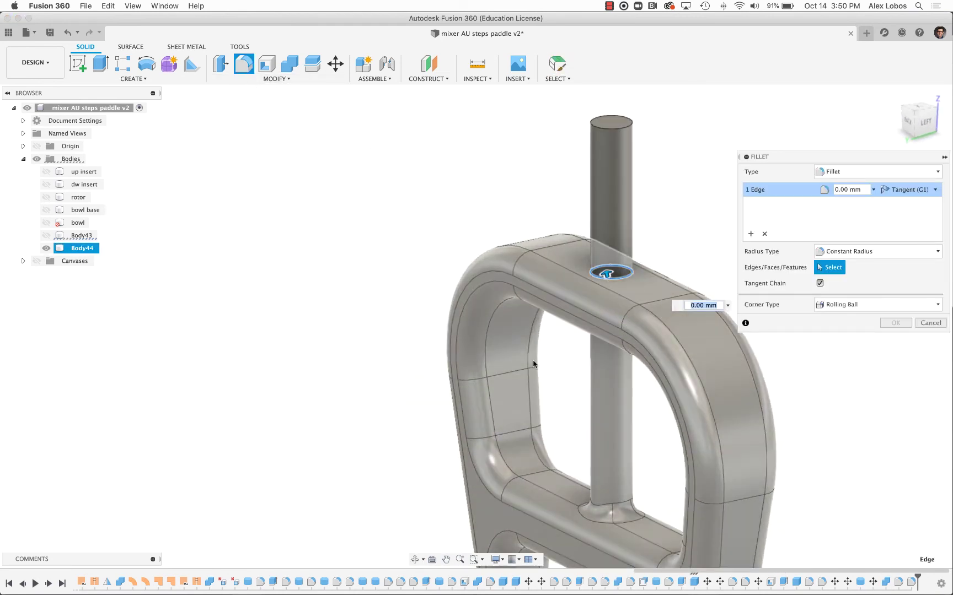
pyautogui.keyDown('shift'); pyautogui.moveTo(608, 281); pyautogui.dragTo(624, 222, button='middle'); pyautogui.keyUp('shift')
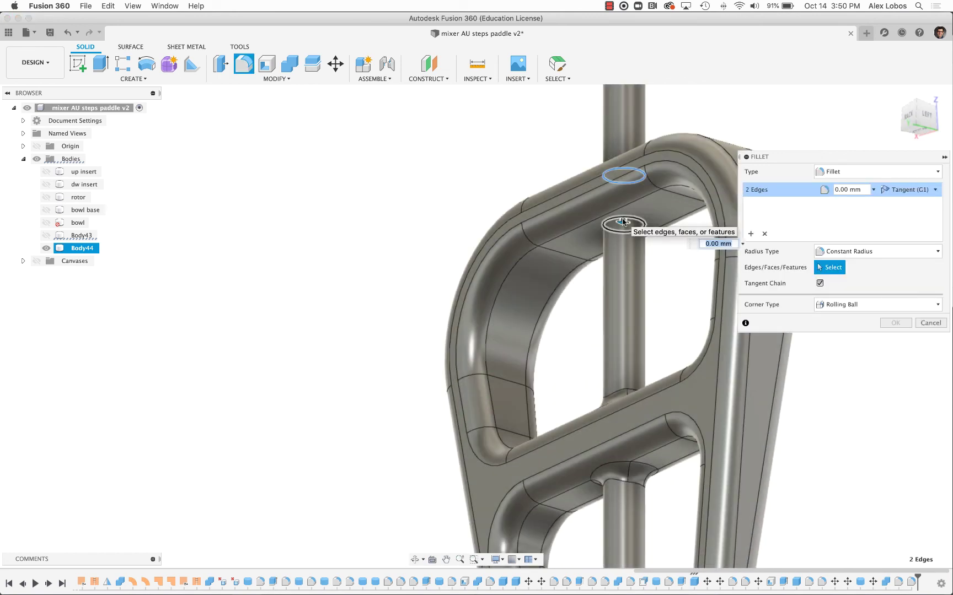
pyautogui.click(895, 323)
pyautogui.scroll(-5, 352, 287)
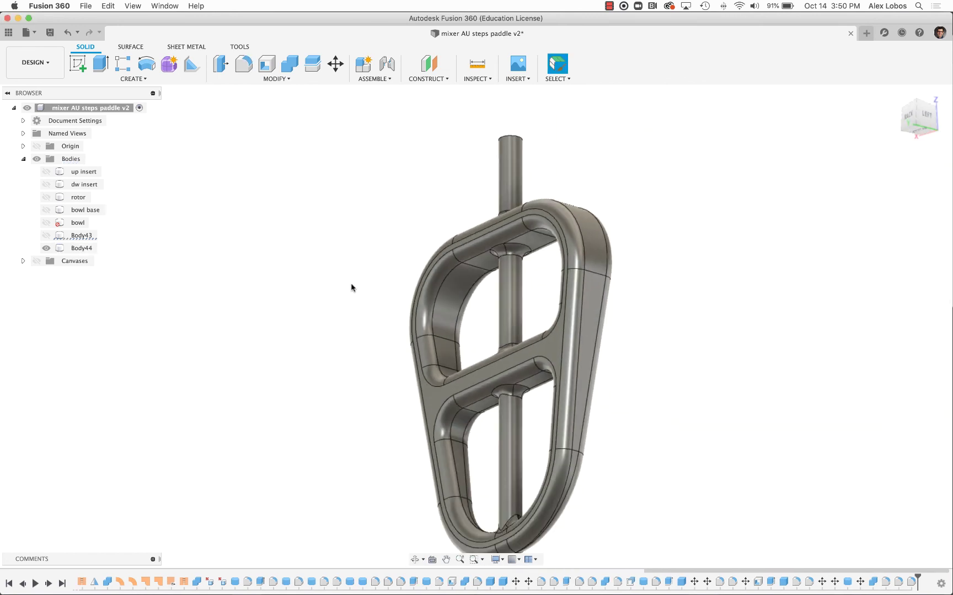
pyautogui.click(894, 94)
# - Show the up insert, dw insert, rotor, bowl base and bowl bodies again
pyautogui.click(49, 185)
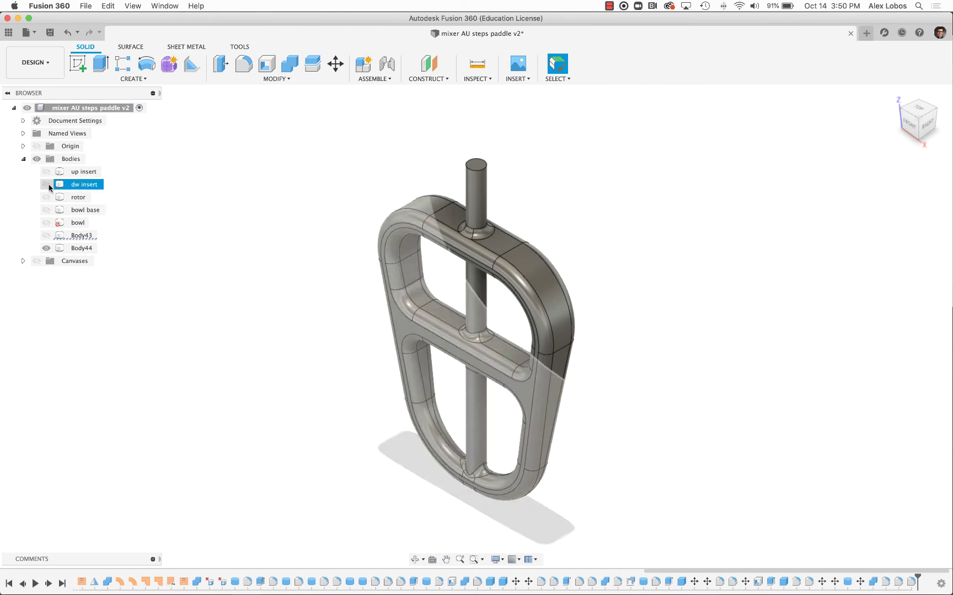
pyautogui.click(46, 171)
pyautogui.click(46, 196)
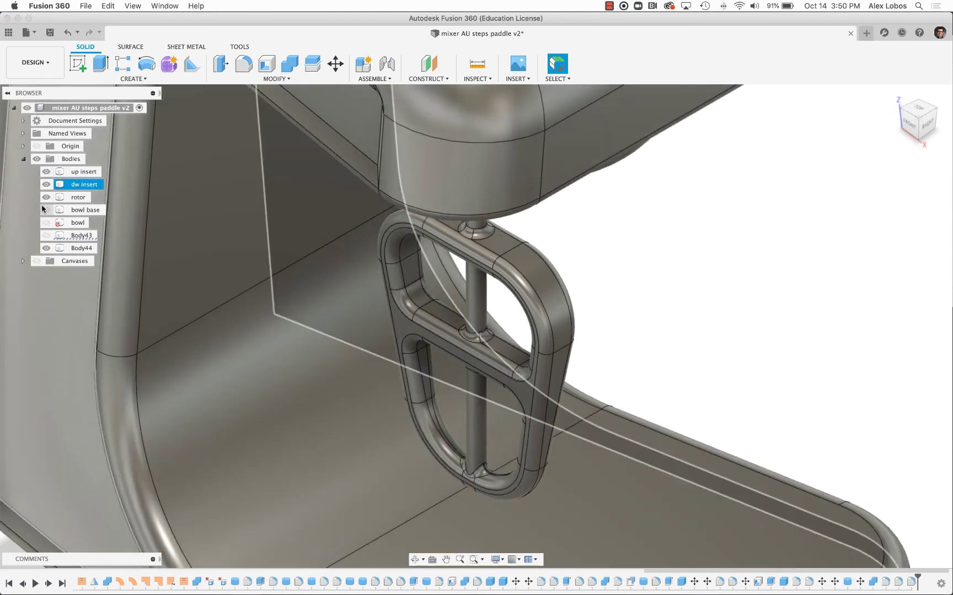
pyautogui.click(46, 210)
pyautogui.click(81, 248)
# - Return to the home view, then switch to the 'mixer AU steps video1 v1' design
pyautogui.scroll(-5, 381, 293)
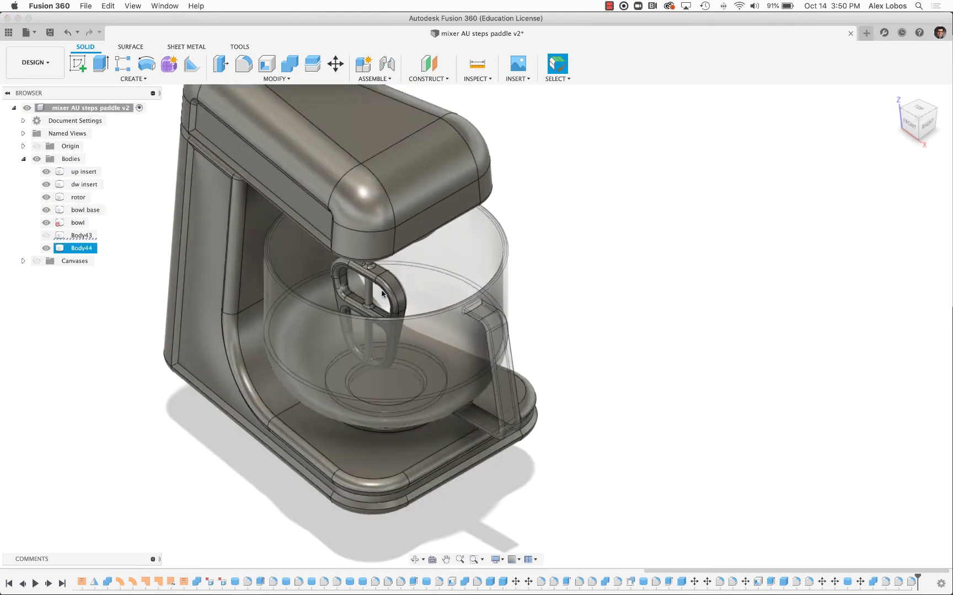
pyautogui.moveTo(381, 294)
pyautogui.keyDown('shift'); pyautogui.mouseDown(button='middle')
pyautogui.moveTo(612, 297)
pyautogui.moveTo(632, 289)
pyautogui.moveTo(602, 304)
pyautogui.mouseUp(button='middle'); pyautogui.keyUp('shift')
pyautogui.click(606, 302)
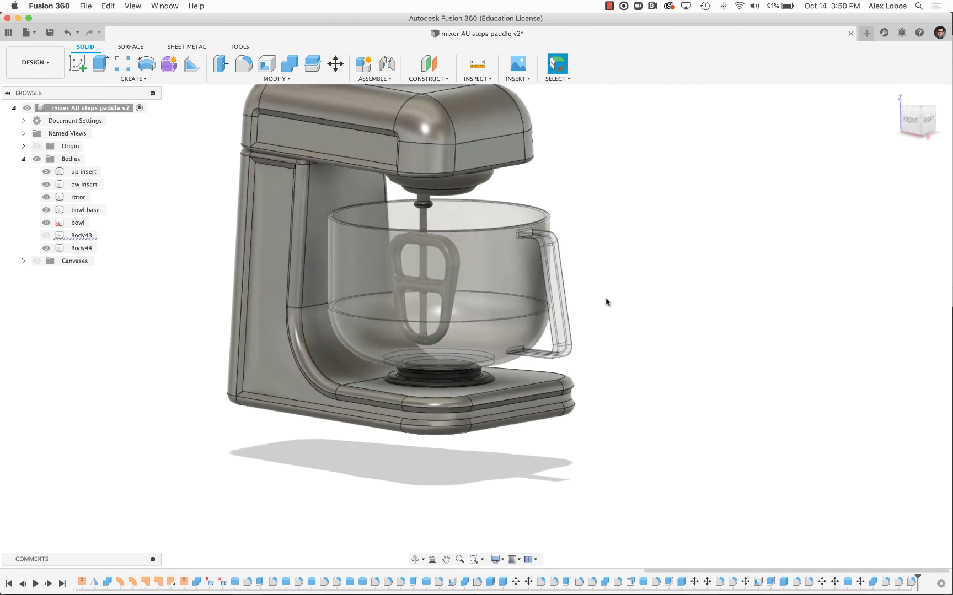
pyautogui.click(894, 96)
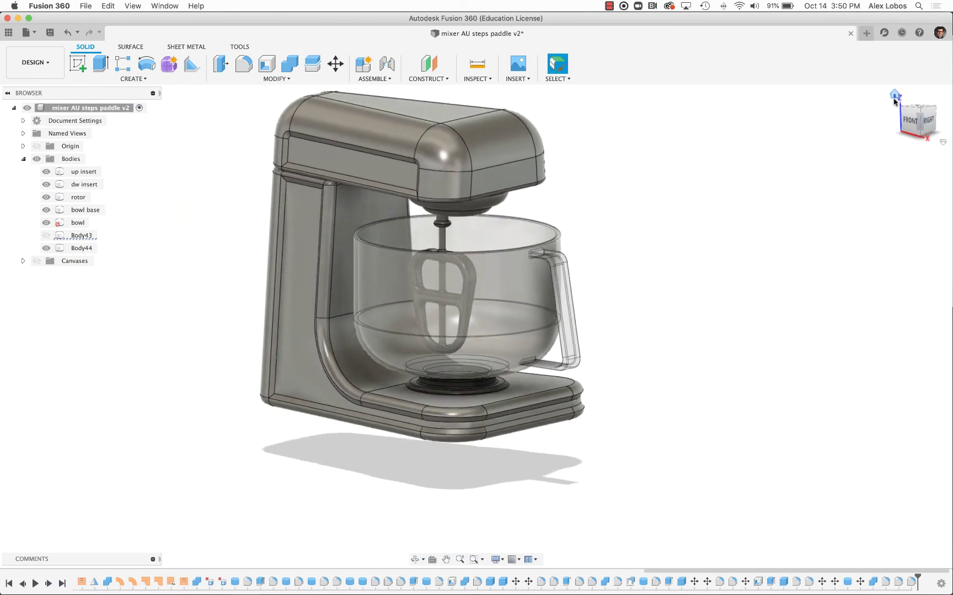
pyautogui.click(608, 6)
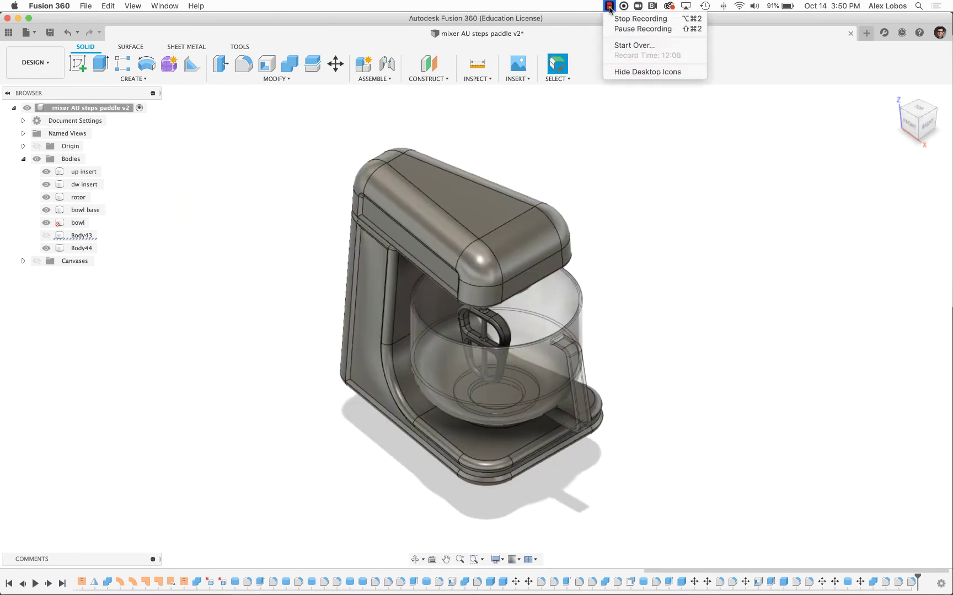
pyautogui.click(633, 18)
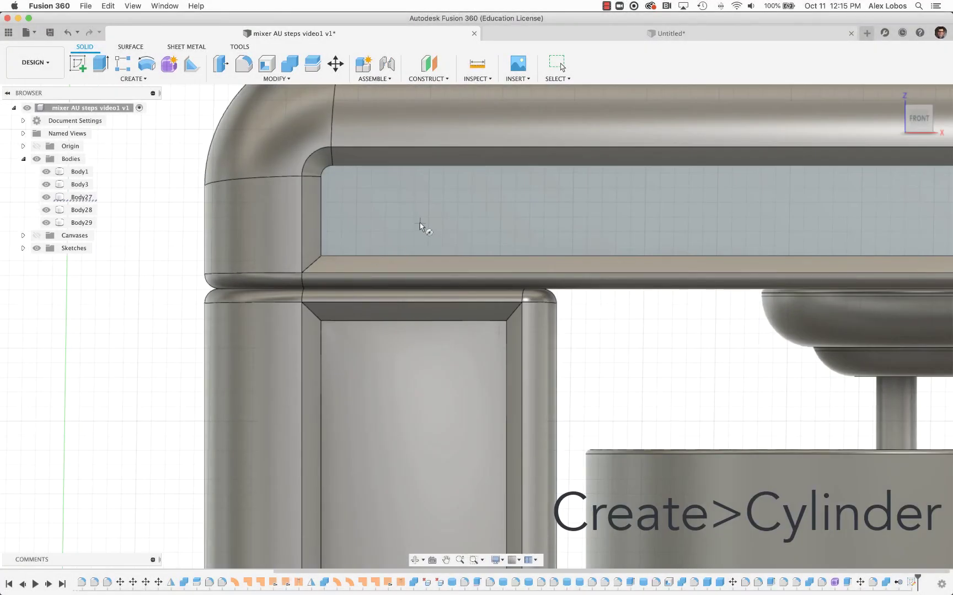
# - Add a 24 mm diameter, 10 mm tall cylinder on the head panel as new body Body34
pyautogui.scroll(3, 422, 222)
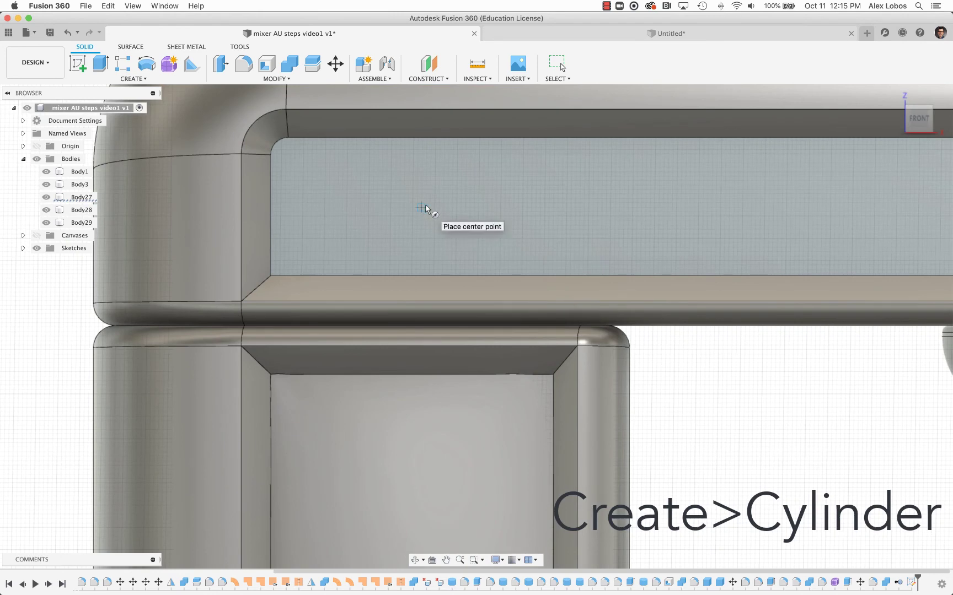
pyautogui.click(421, 202)
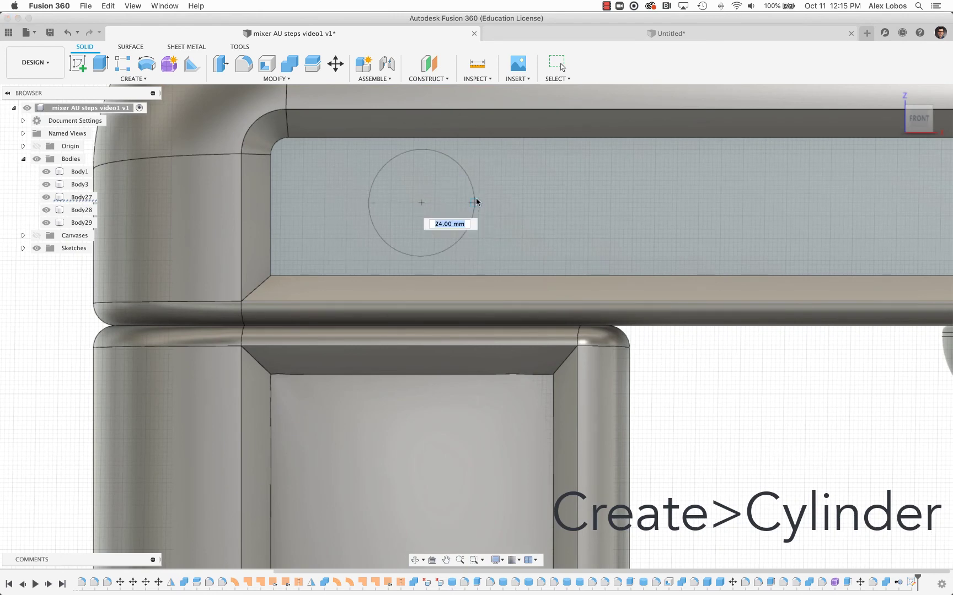
pyautogui.press('Return')
pyautogui.keyDown('shift'); pyautogui.moveTo(435, 264); pyautogui.dragTo(425, 228, button='middle'); pyautogui.keyUp('shift')
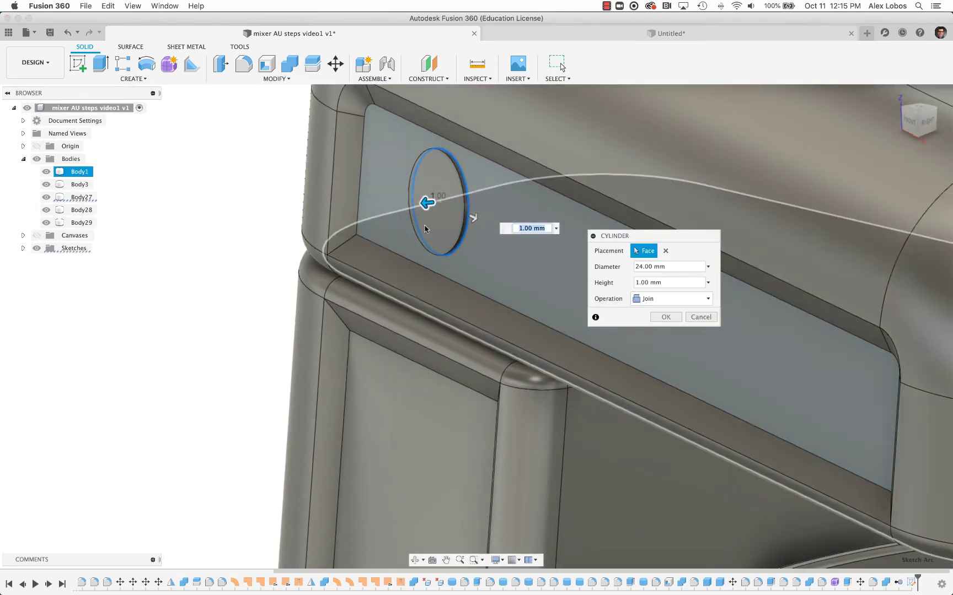
pyautogui.moveTo(427, 202); pyautogui.dragTo(391, 208)
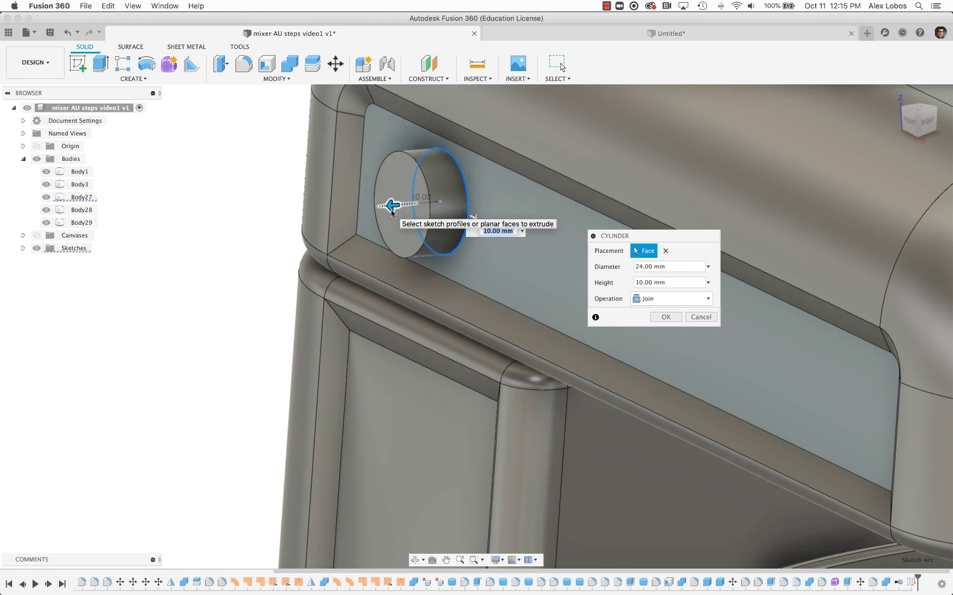
pyautogui.click(671, 301)
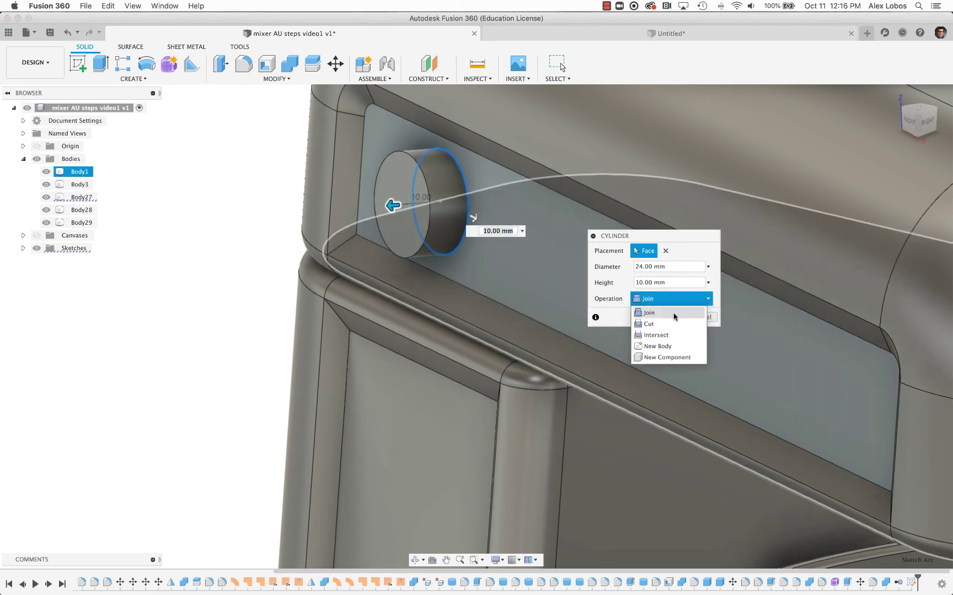
pyautogui.click(653, 343)
pyautogui.click(664, 317)
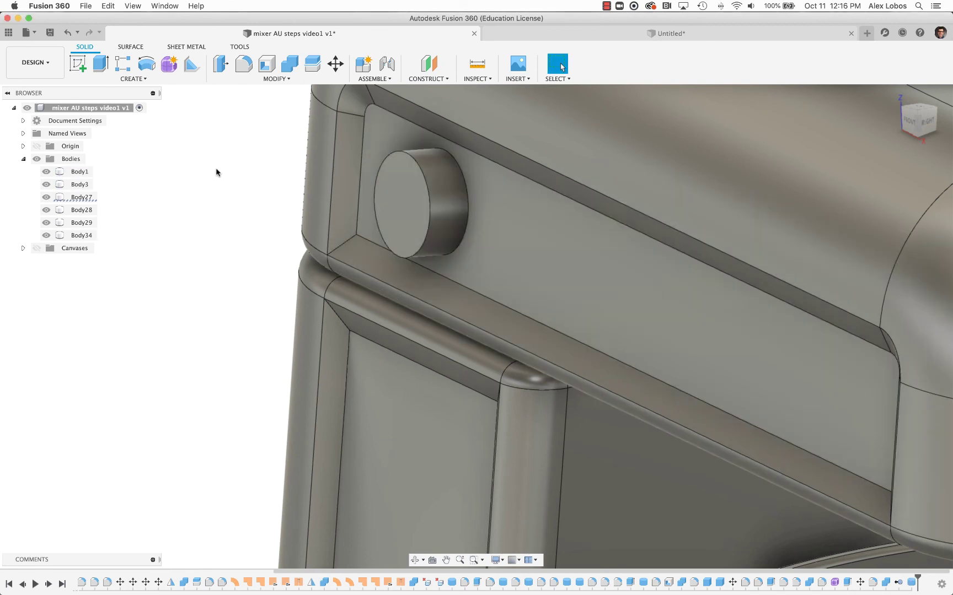
# - Start a cylinder on the column panel face, viewed from the front
pyautogui.click(93, 79)
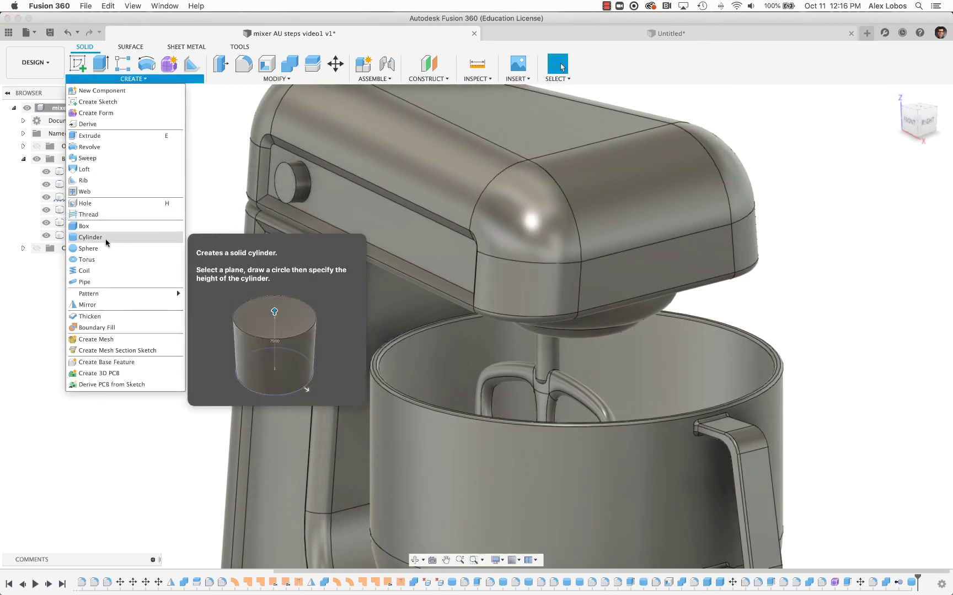
pyautogui.click(104, 238)
pyautogui.click(333, 194)
pyautogui.click(907, 121)
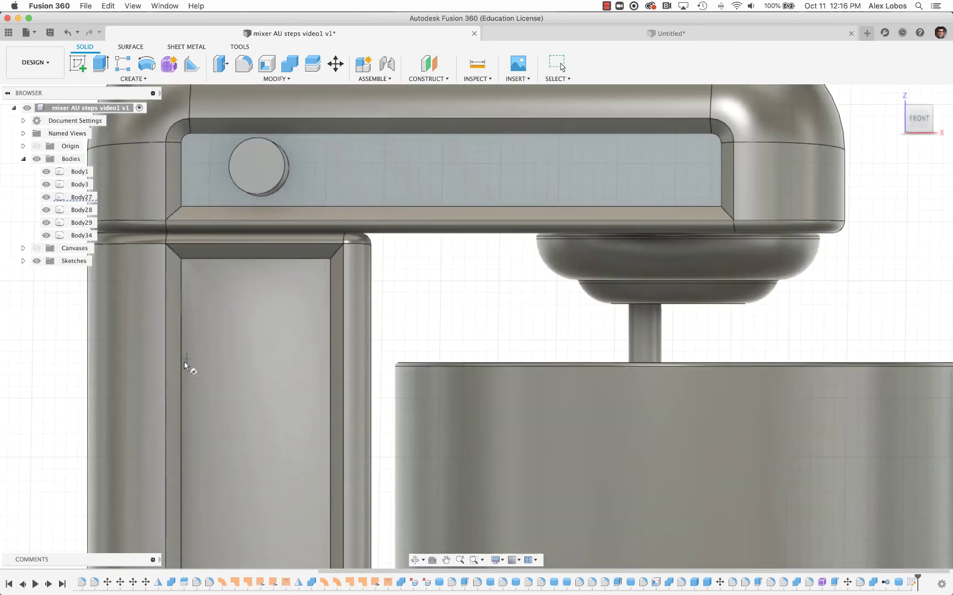
pyautogui.scroll(-3, 123, 370)
pyautogui.scroll(3, 221, 324)
pyautogui.scroll(3, 463, 248)
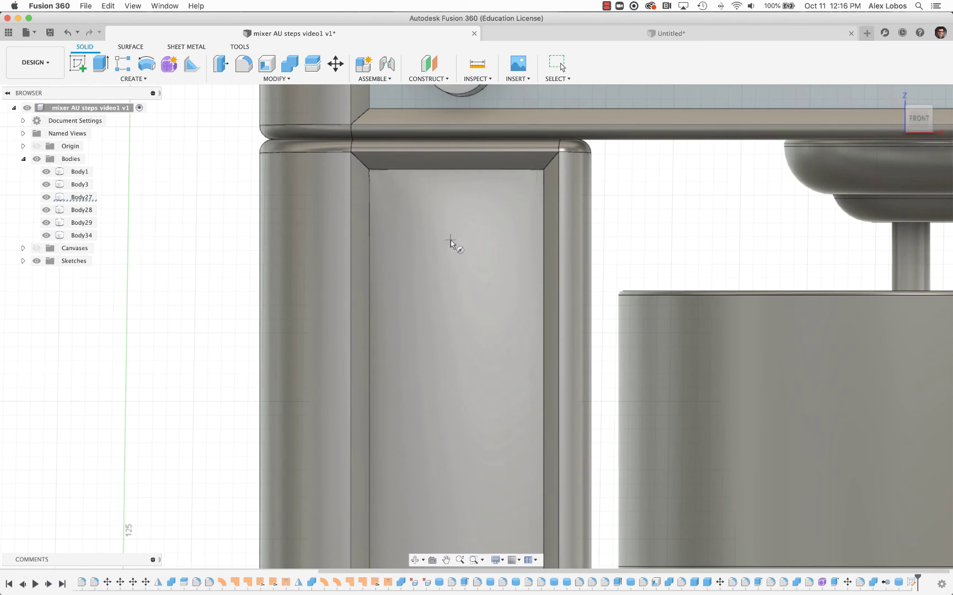
pyautogui.moveTo(455, 245); pyautogui.dragTo(417, 286, button='middle')
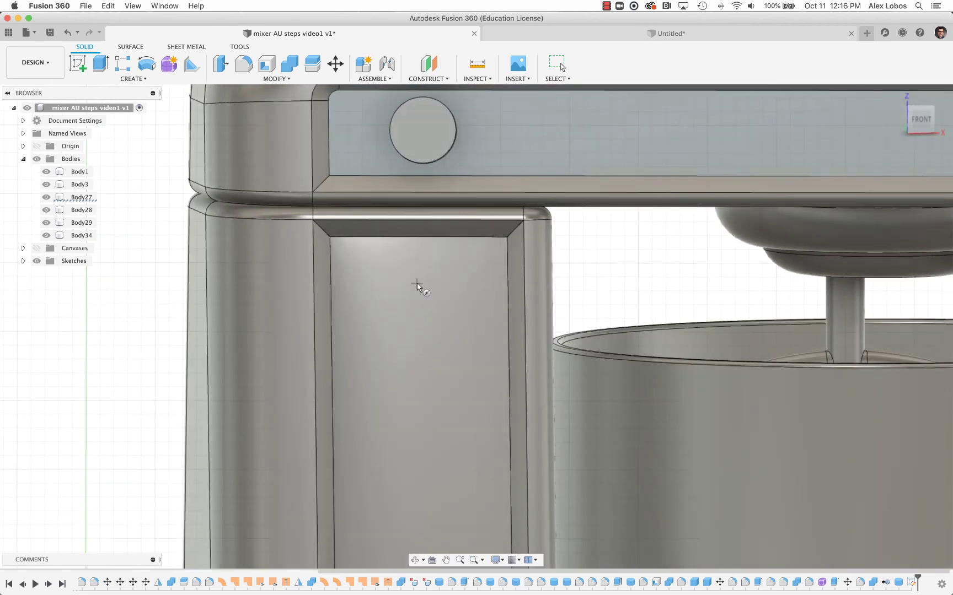
# - Make the cylinder 58.31 mm in diameter and 20 mm tall as a new body
pyautogui.click(489, 335)
pyautogui.keyDown('shift'); pyautogui.moveTo(489, 336); pyautogui.dragTo(419, 342, button='middle'); pyautogui.keyUp('shift')
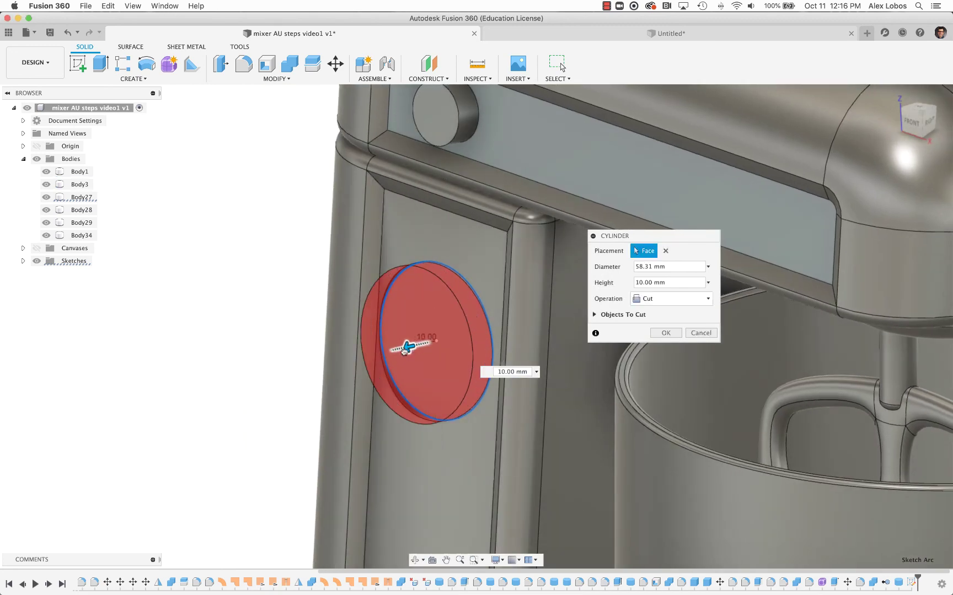
pyautogui.moveTo(404, 350); pyautogui.dragTo(390, 353)
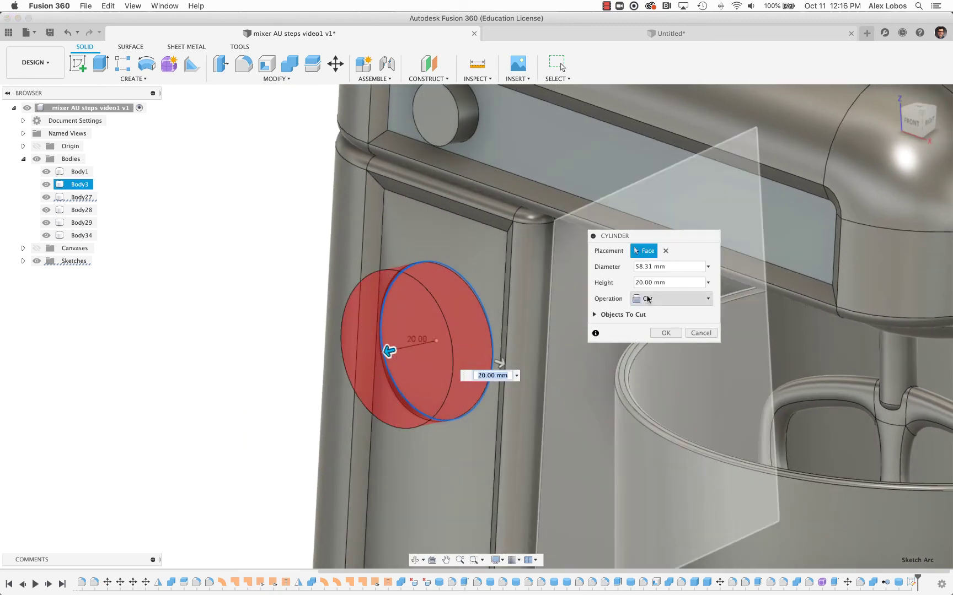
pyautogui.click(673, 298)
pyautogui.click(650, 346)
pyautogui.press('Return')
pyautogui.moveTo(346, 277)
pyautogui.keyDown('shift'); pyautogui.mouseDown(button='middle')
pyautogui.moveTo(227, 236)
pyautogui.moveTo(261, 242)
pyautogui.moveTo(261, 232)
pyautogui.mouseUp(button='middle'); pyautogui.keyUp('shift')
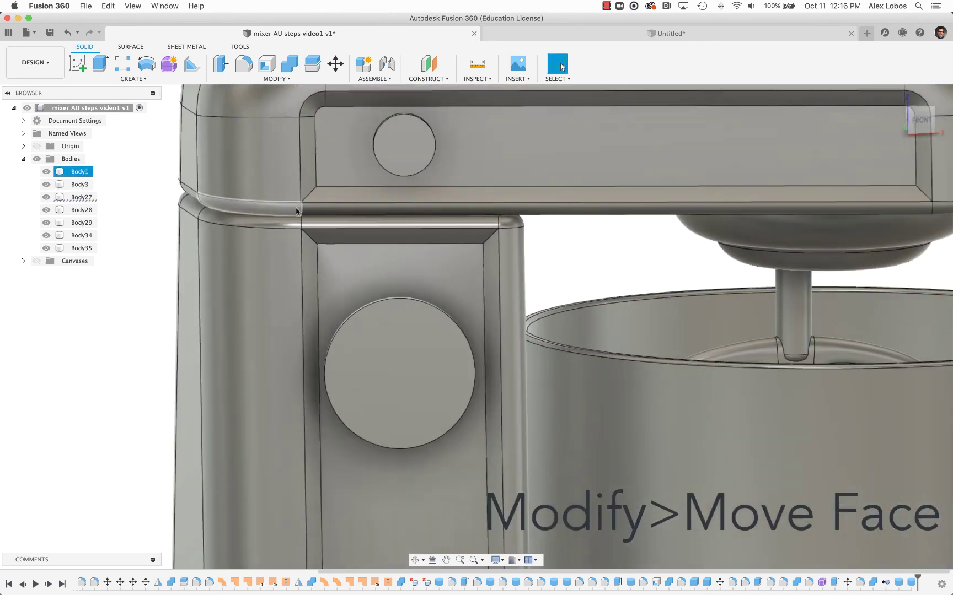
# - Move the column-panel button body (Body35) 1 mm along X
pyautogui.press('m')
pyautogui.click(425, 395)
pyautogui.click(679, 253)
pyautogui.click(662, 275)
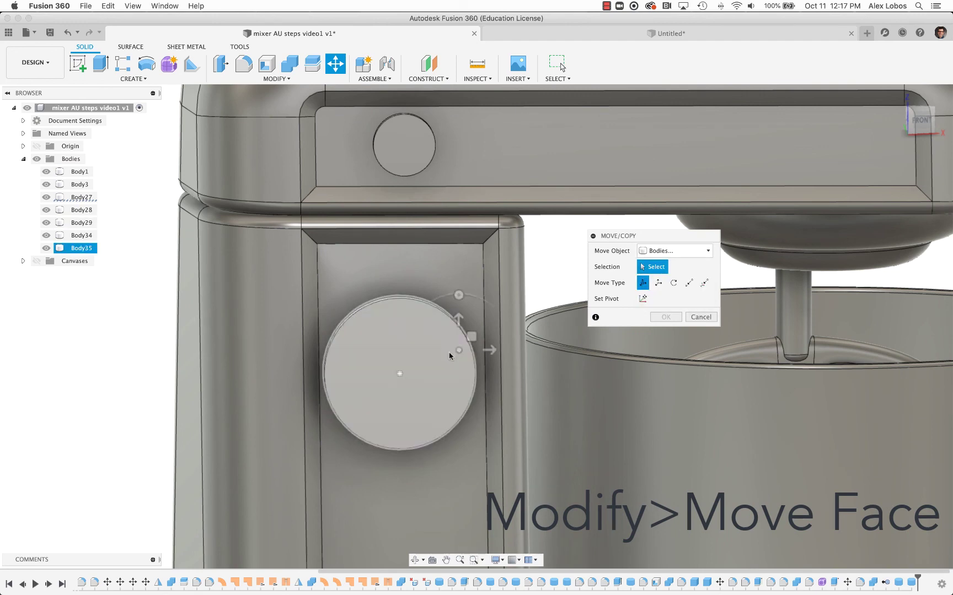
pyautogui.click(436, 353)
pyautogui.moveTo(449, 365); pyautogui.dragTo(462, 366)
pyautogui.write('1')
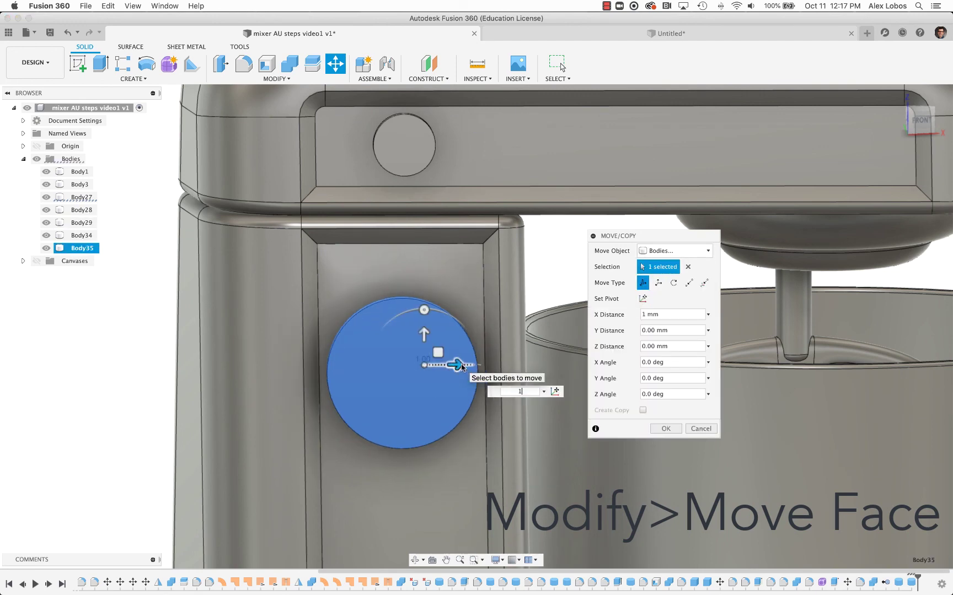
pyautogui.click(664, 428)
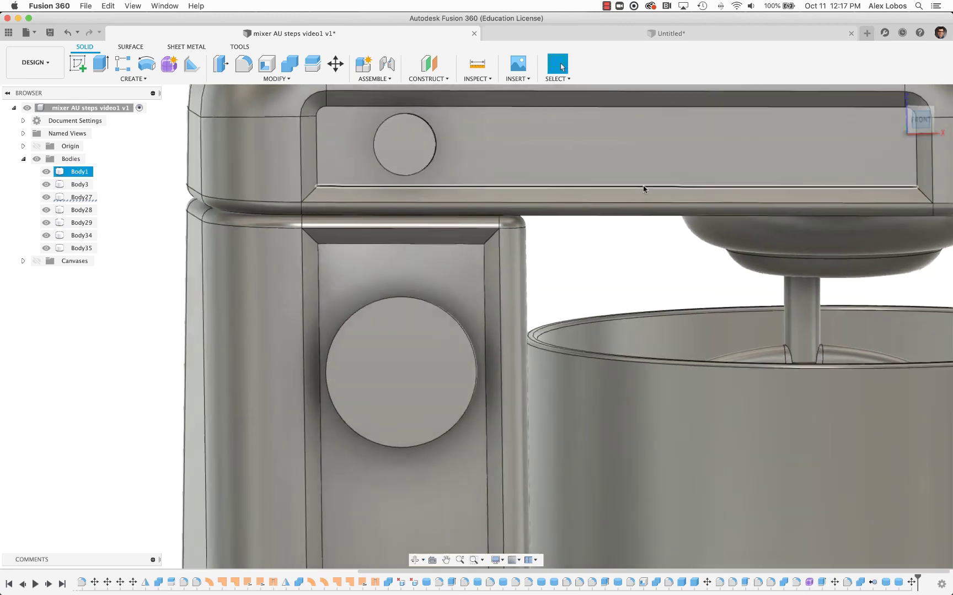
pyautogui.scroll(-5, 596, 220)
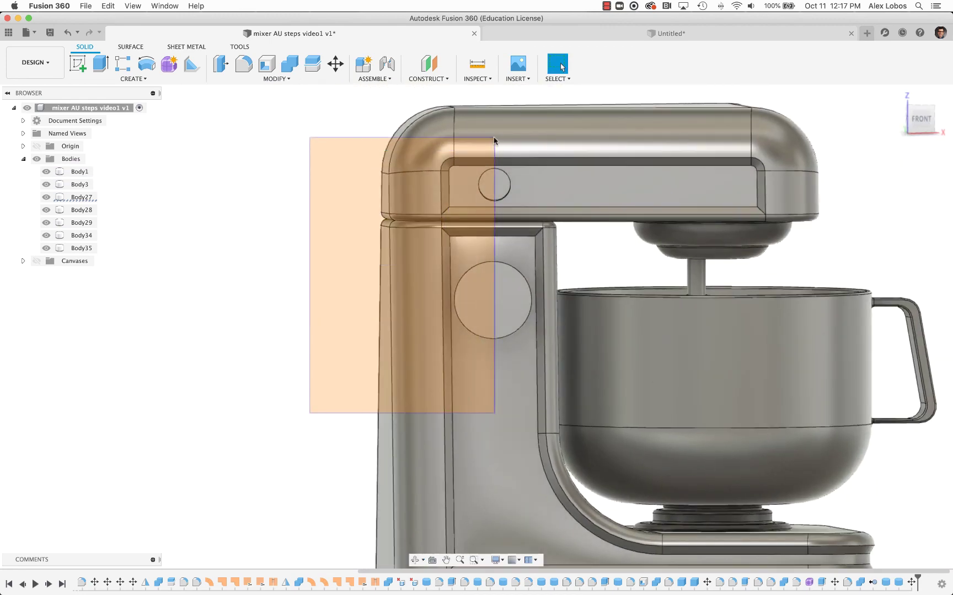
pyautogui.scroll(3, 309, 236)
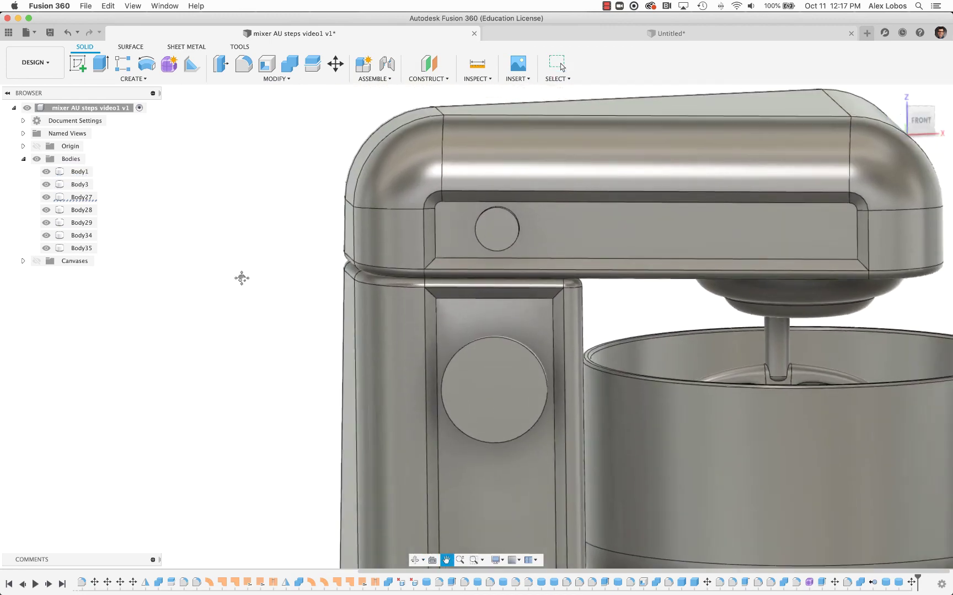
pyautogui.scroll(3, 302, 238)
# - Begin moving the head-panel button along X, then cancel, leaving it in place
pyautogui.press('m')
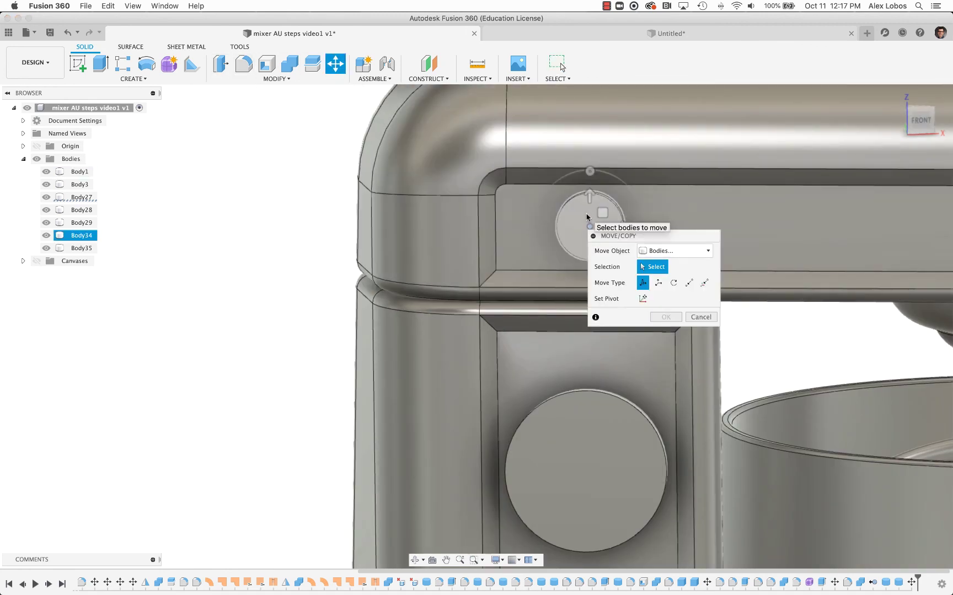
pyautogui.click(588, 212)
pyautogui.moveTo(294, 223)
pyautogui.keyDown('shift'); pyautogui.mouseDown(button='middle')
pyautogui.moveTo(298, 217)
pyautogui.moveTo(190, 247)
pyautogui.mouseUp(button='middle'); pyautogui.keyUp('shift')
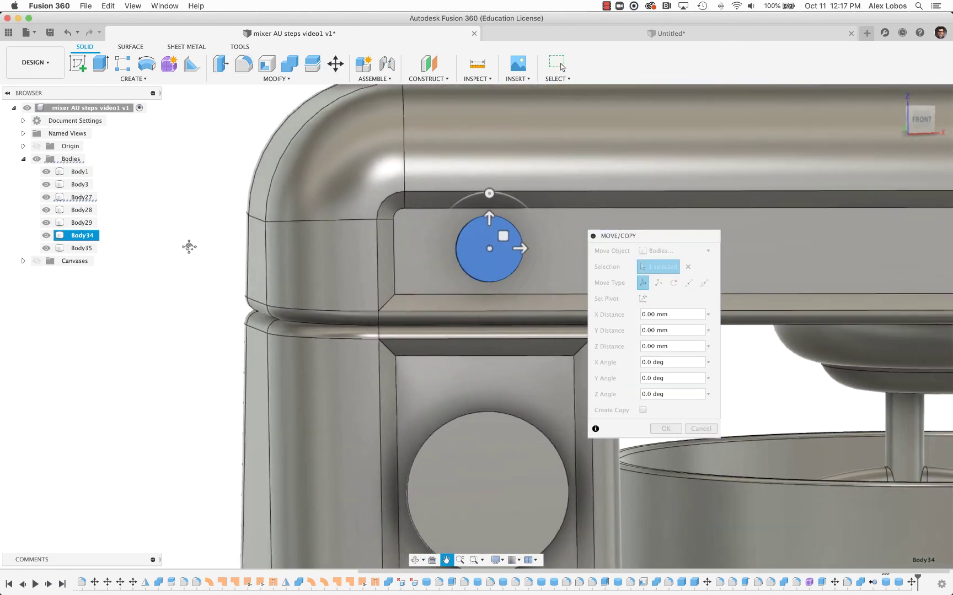
pyautogui.moveTo(517, 248)
pyautogui.mouseDown()
pyautogui.moveTo(460, 257)
pyautogui.moveTo(518, 259)
pyautogui.mouseUp()
pyautogui.click(701, 429)
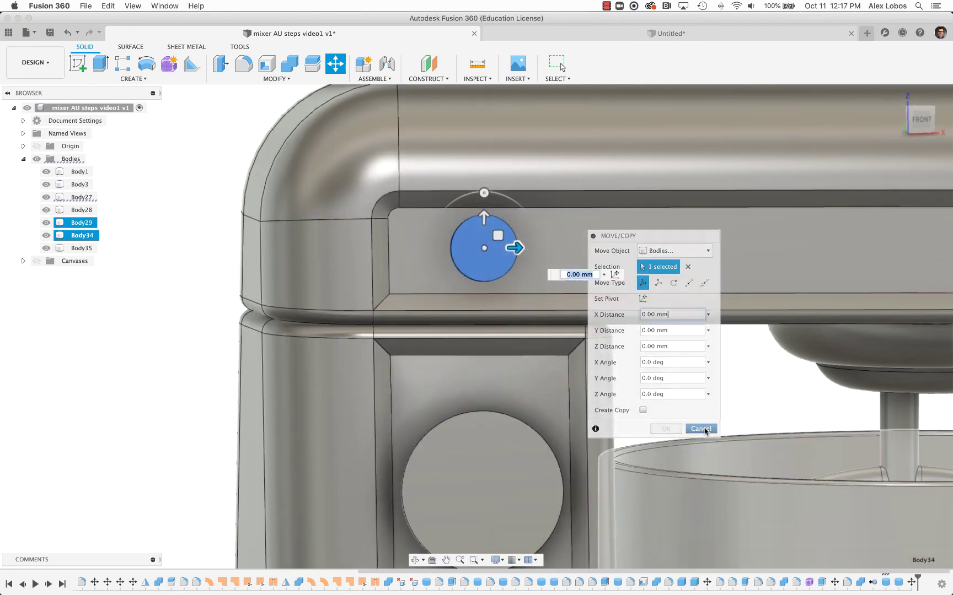
pyautogui.scroll(-5, 239, 247)
pyautogui.scroll(-2, 239, 245)
pyautogui.scroll(2, 240, 245)
pyautogui.scroll(2, 239, 245)
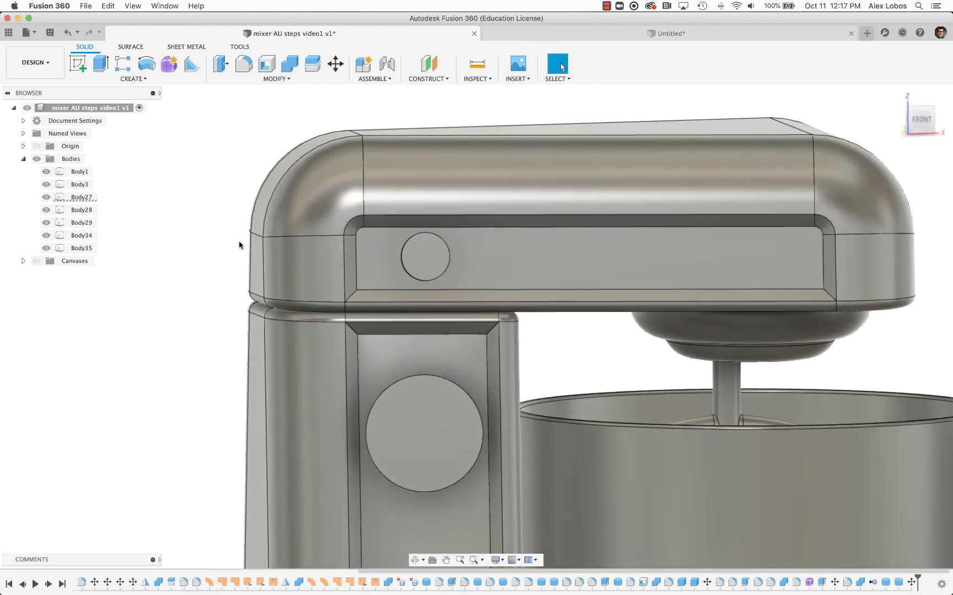
# - Fillet the front edges of both buttons at 2 mm
pyautogui.keyDown('shift'); pyautogui.moveTo(236, 239); pyautogui.dragTo(198, 256, button='middle'); pyautogui.keyUp('shift')
pyautogui.press('f')
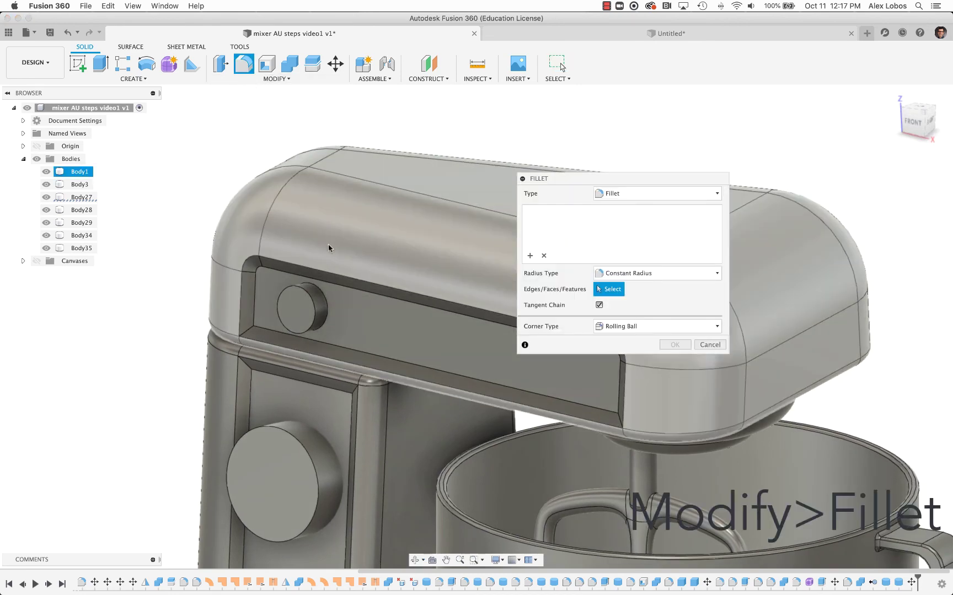
pyautogui.scroll(5, 305, 282)
pyautogui.click(312, 299)
pyautogui.scroll(-5, 310, 292)
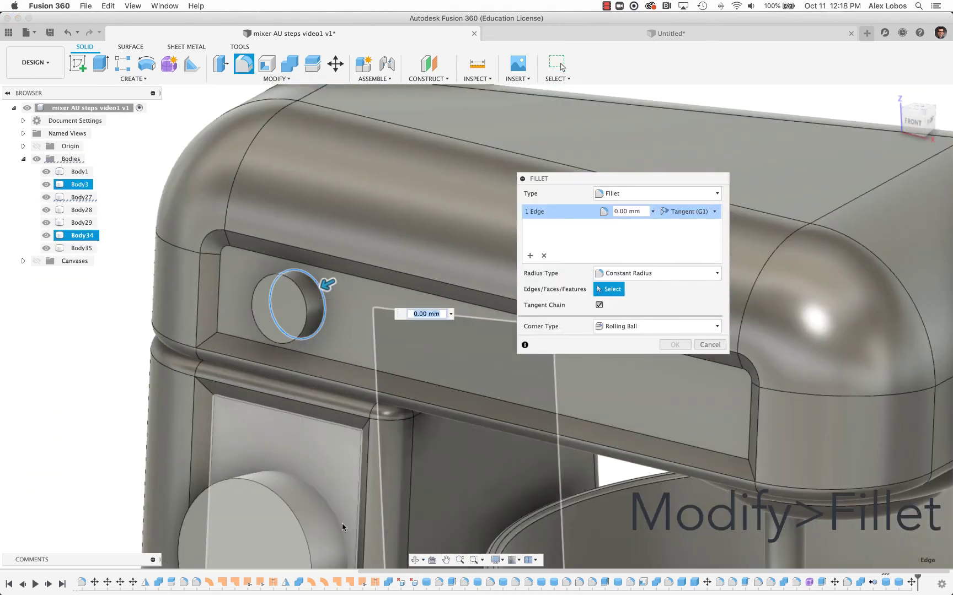
pyautogui.click(353, 509)
pyautogui.write('2')
pyautogui.click(675, 345)
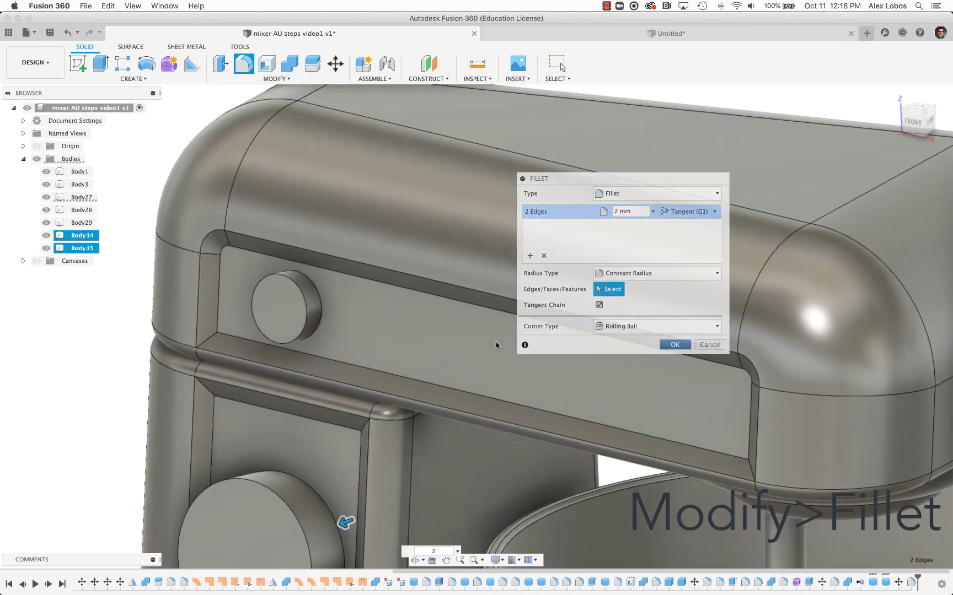
# - Fillet the head button's outer edge with value 4, then another column-button edge
pyautogui.click(242, 62)
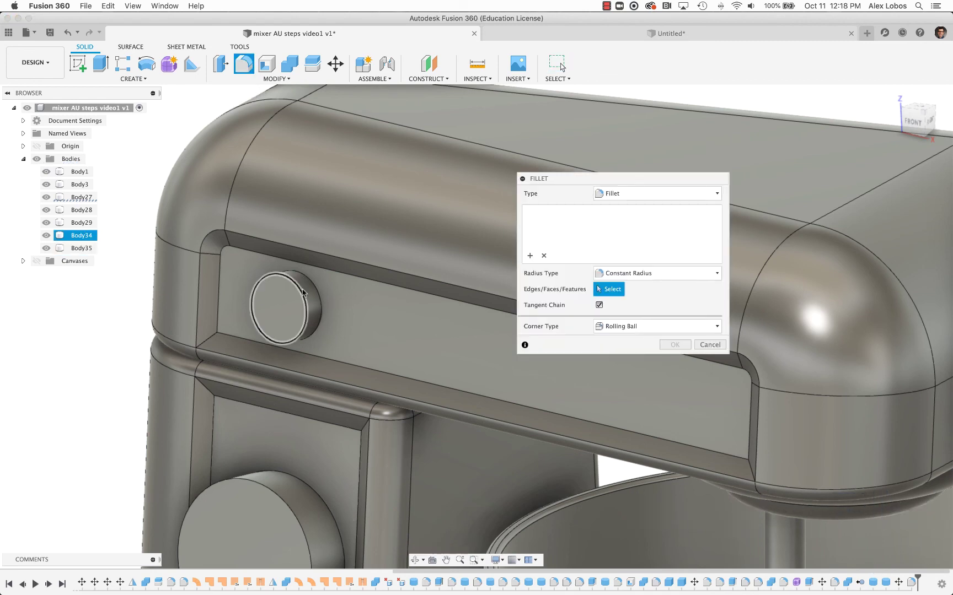
pyautogui.click(297, 291)
pyautogui.write('4')
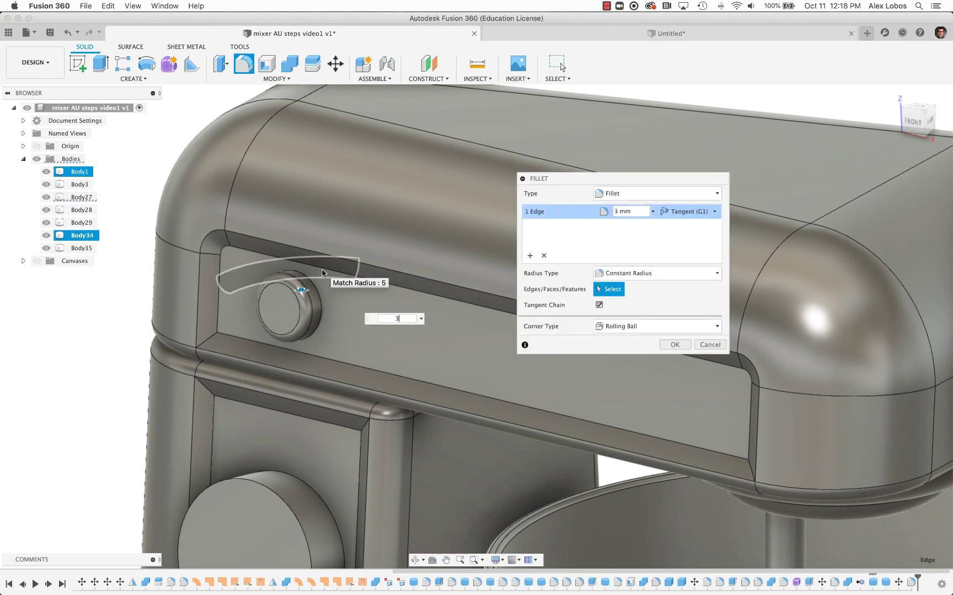
pyautogui.click(675, 345)
pyautogui.rightClick(177, 155)
pyautogui.click(184, 117)
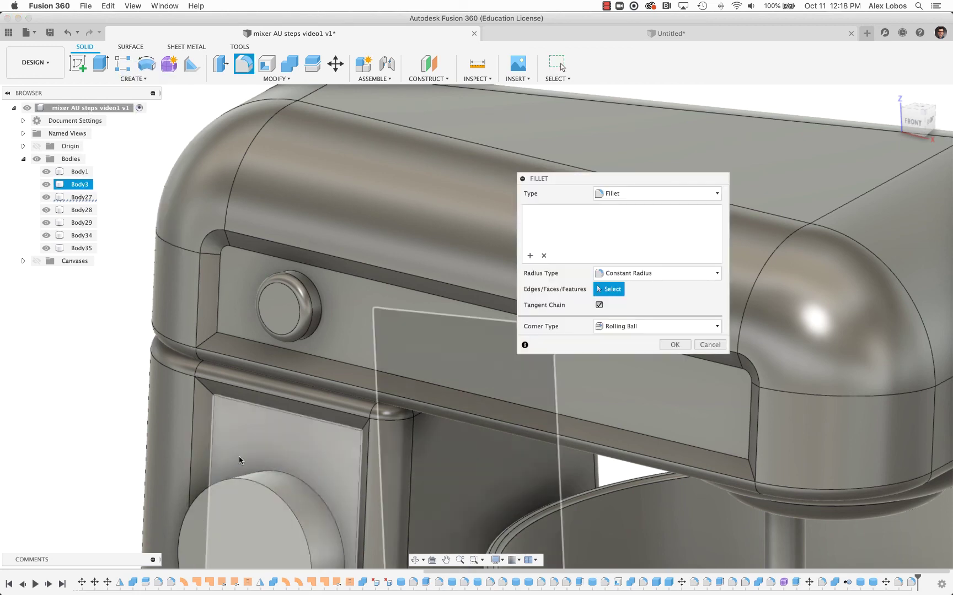
pyautogui.click(259, 474)
pyautogui.scroll(-3, 265, 483)
pyautogui.press('Return')
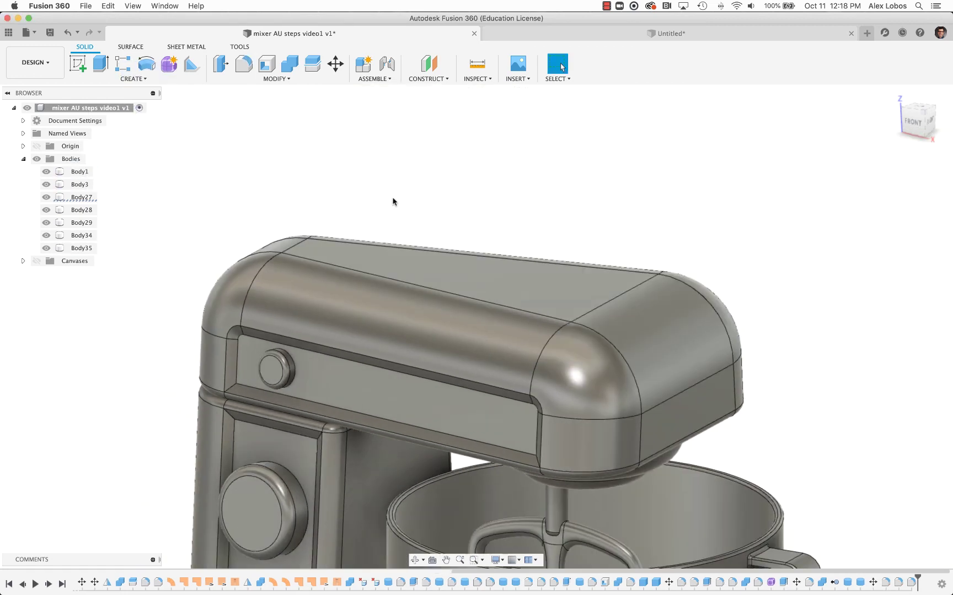
# - Set a 2 mm move along Z for the column-panel button
pyautogui.click(333, 65)
pyautogui.click(250, 524)
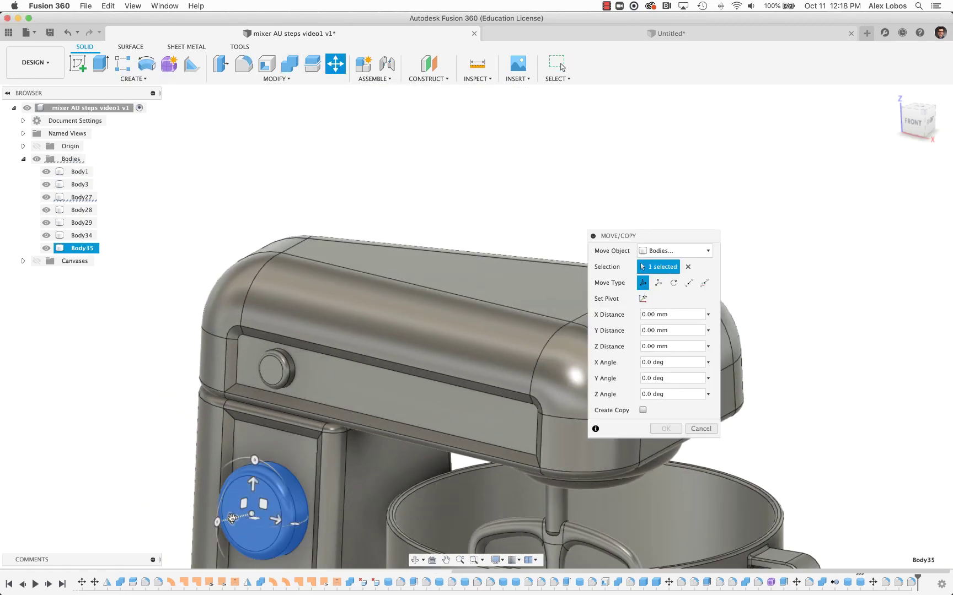
pyautogui.moveTo(248, 522); pyautogui.dragTo(224, 522)
pyautogui.press('super+a')
pyautogui.write('2')
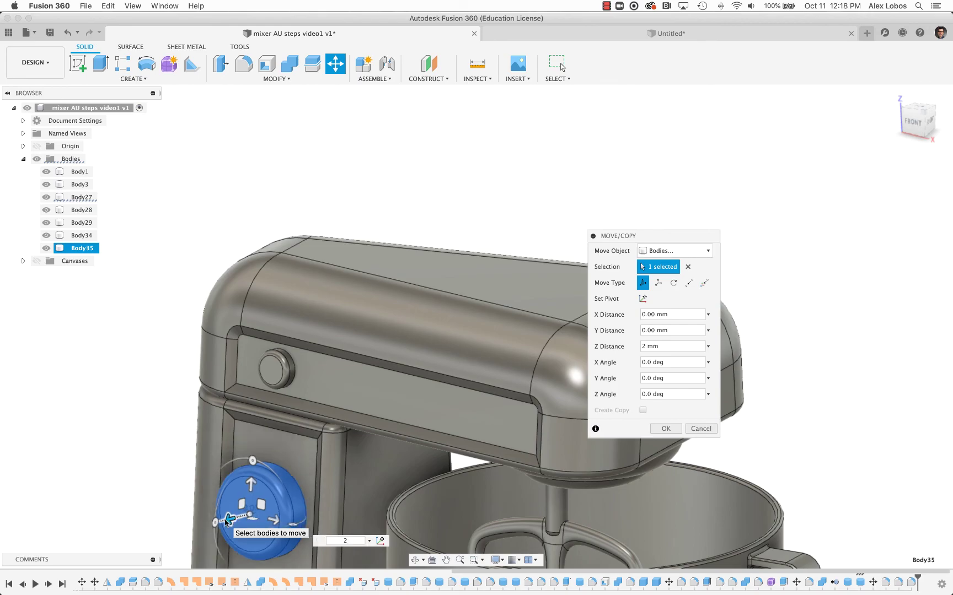